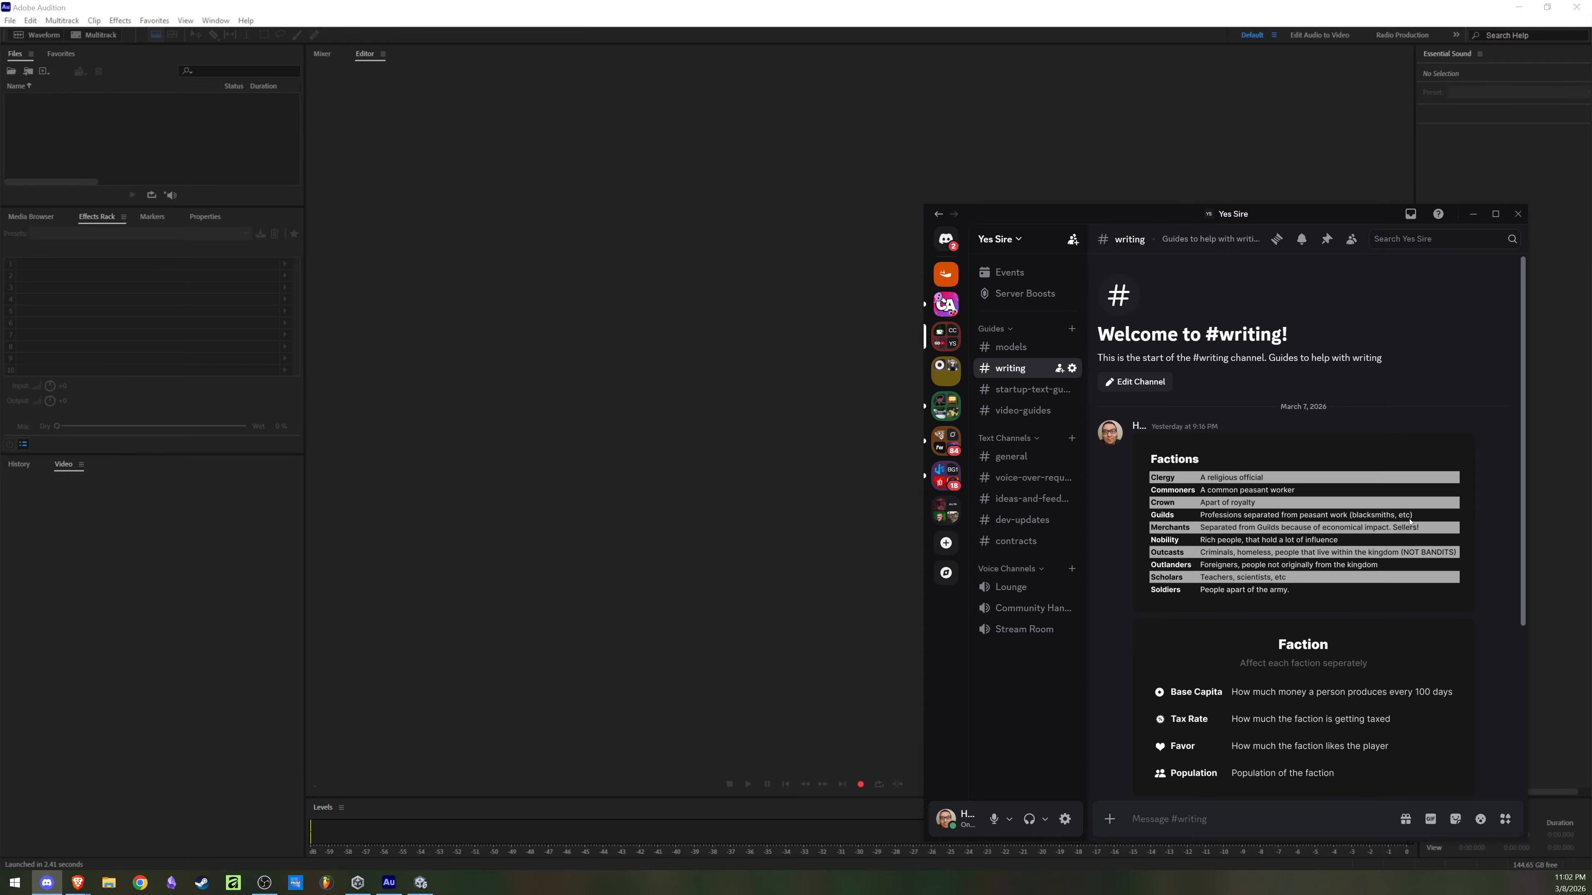
Step: Enlarge the Factions reference image in the writing channel and read the faction descriptions
click(1368, 527)
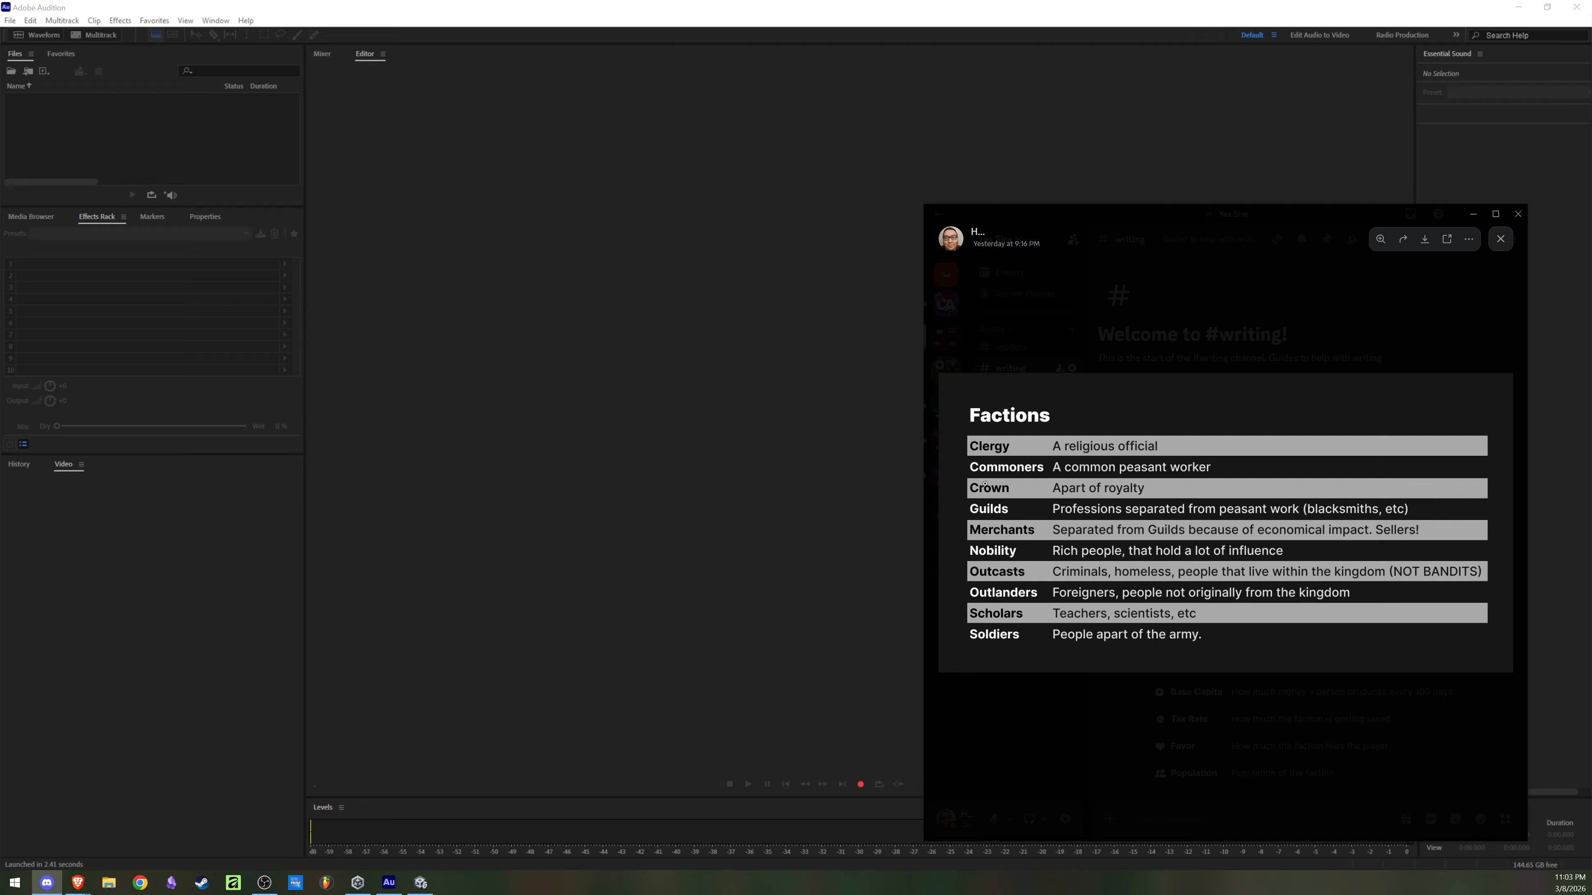
click(1245, 695)
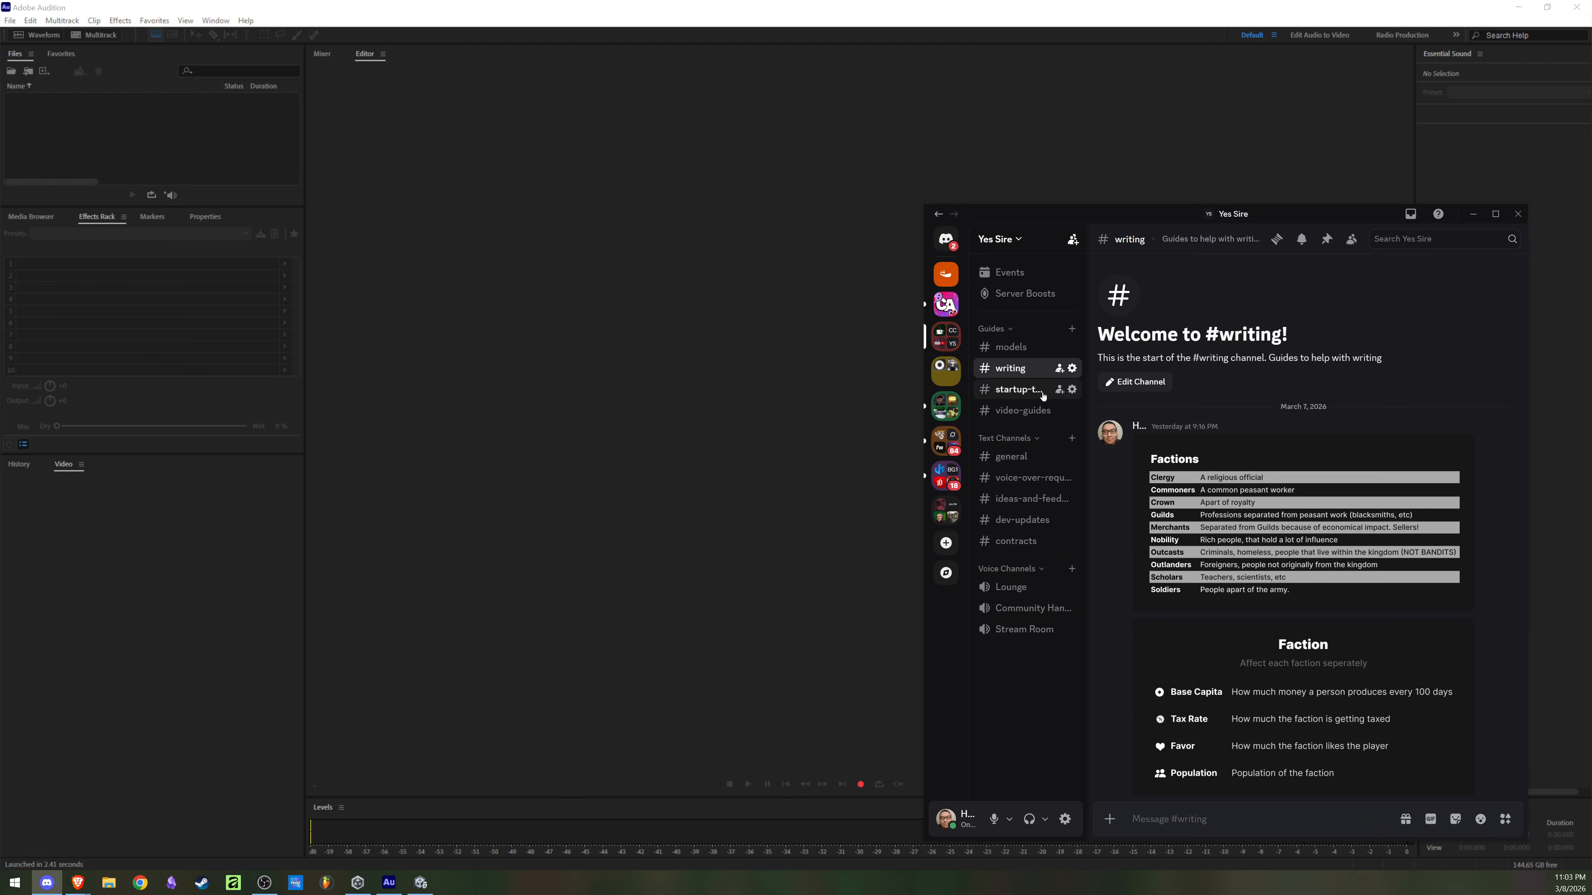
Step: Open the models channel and examine the first character model chart up close, up to rows 1 to 3 of columns D to F
click(1009, 348)
scroll(1288, 551, up, 1)
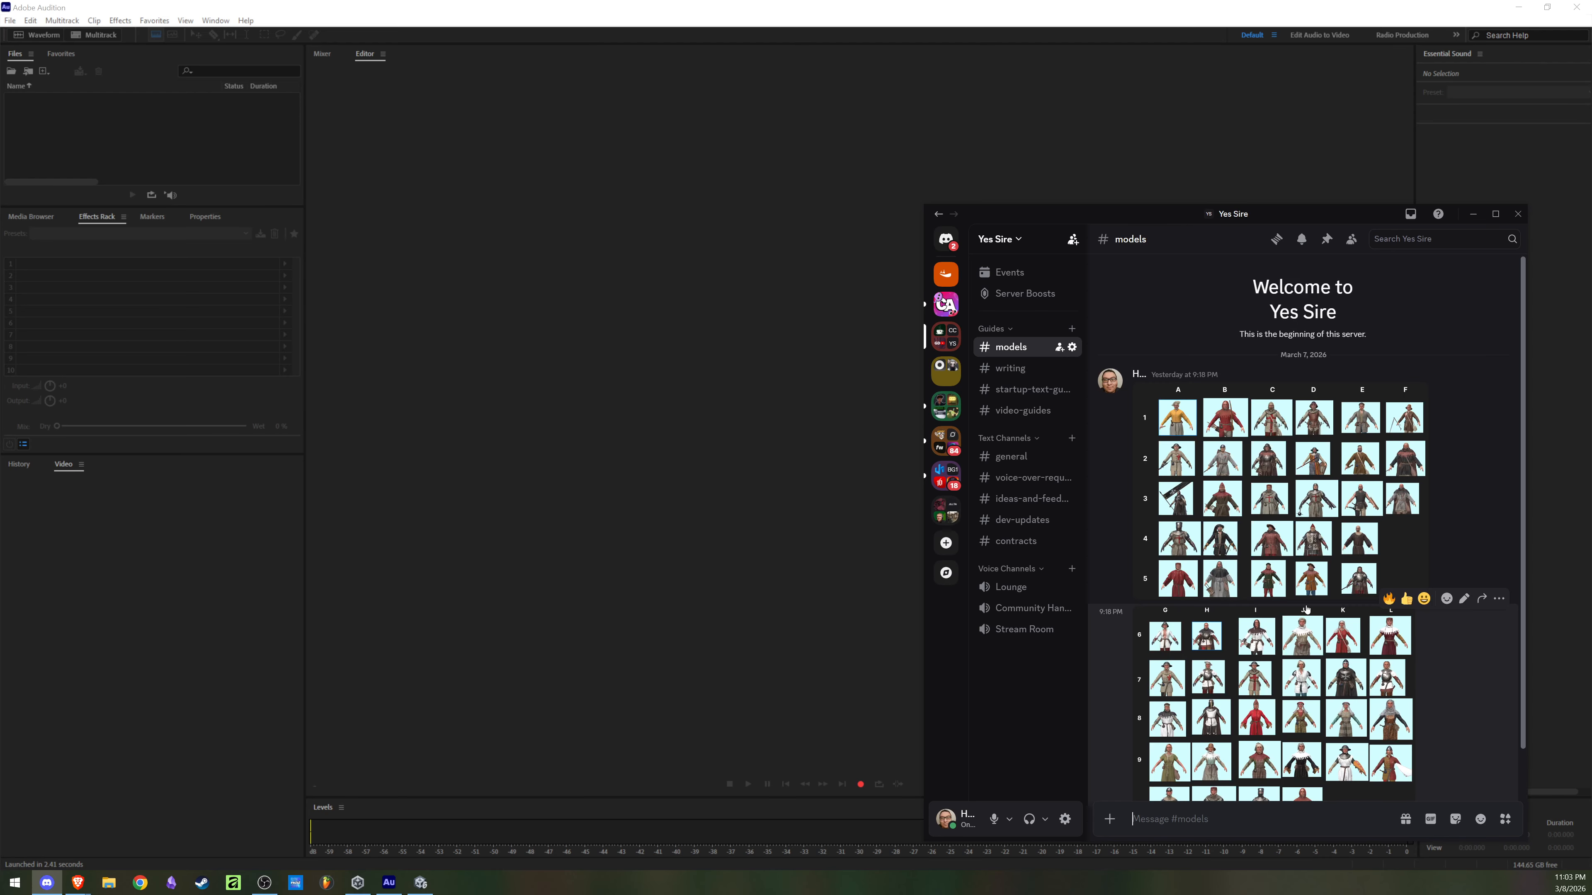
click(1287, 542)
click(1316, 549)
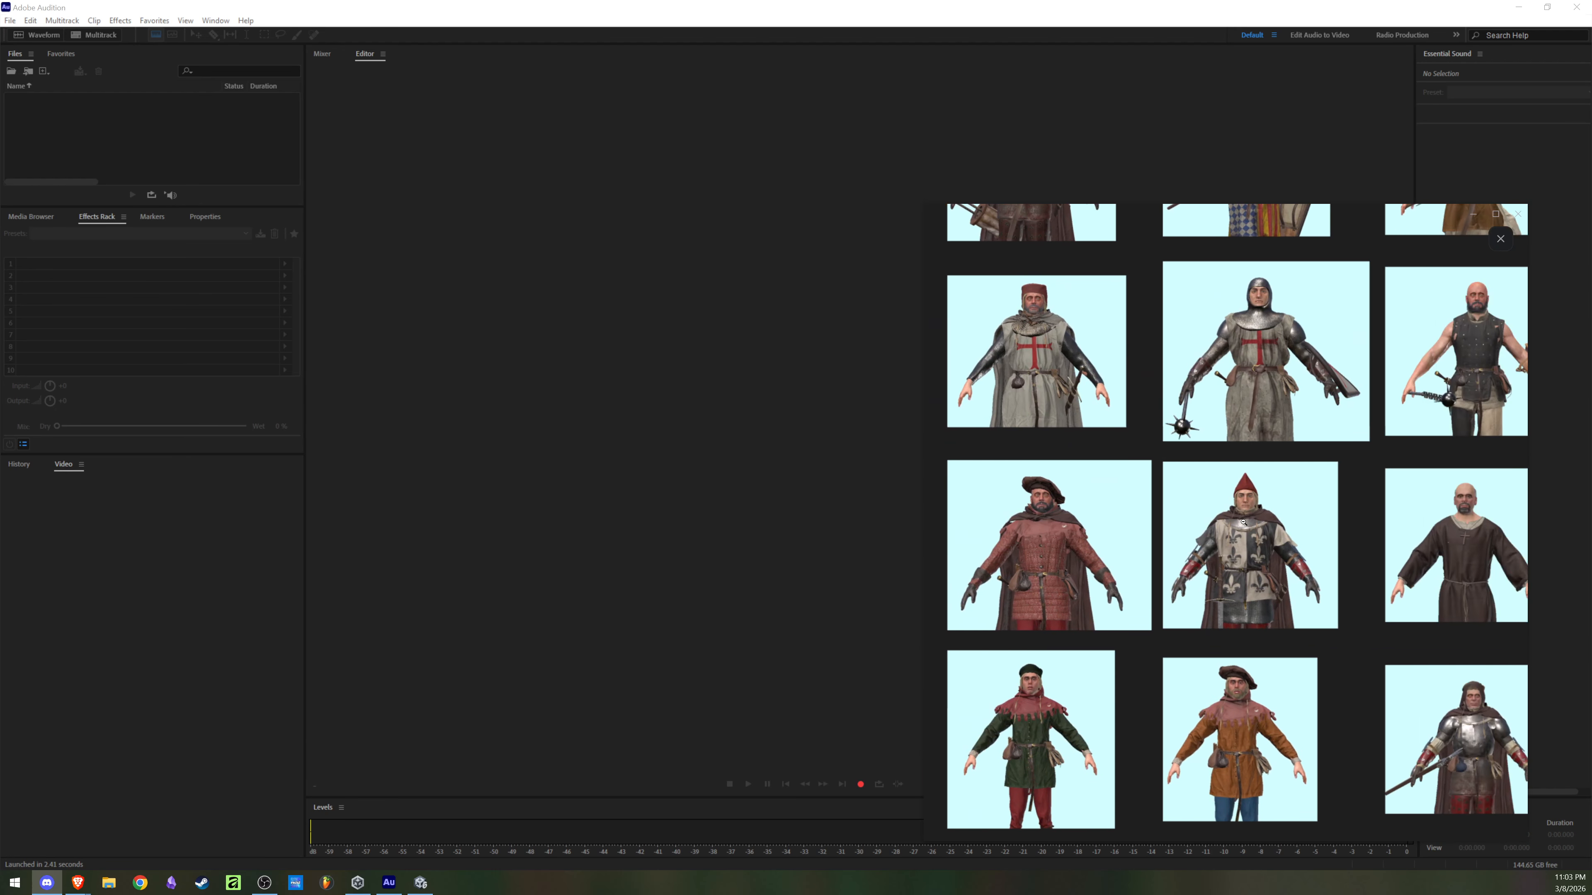
drag(1138, 543, 1140, 590)
drag(1178, 401, 1178, 586)
drag(1224, 433, 1279, 548)
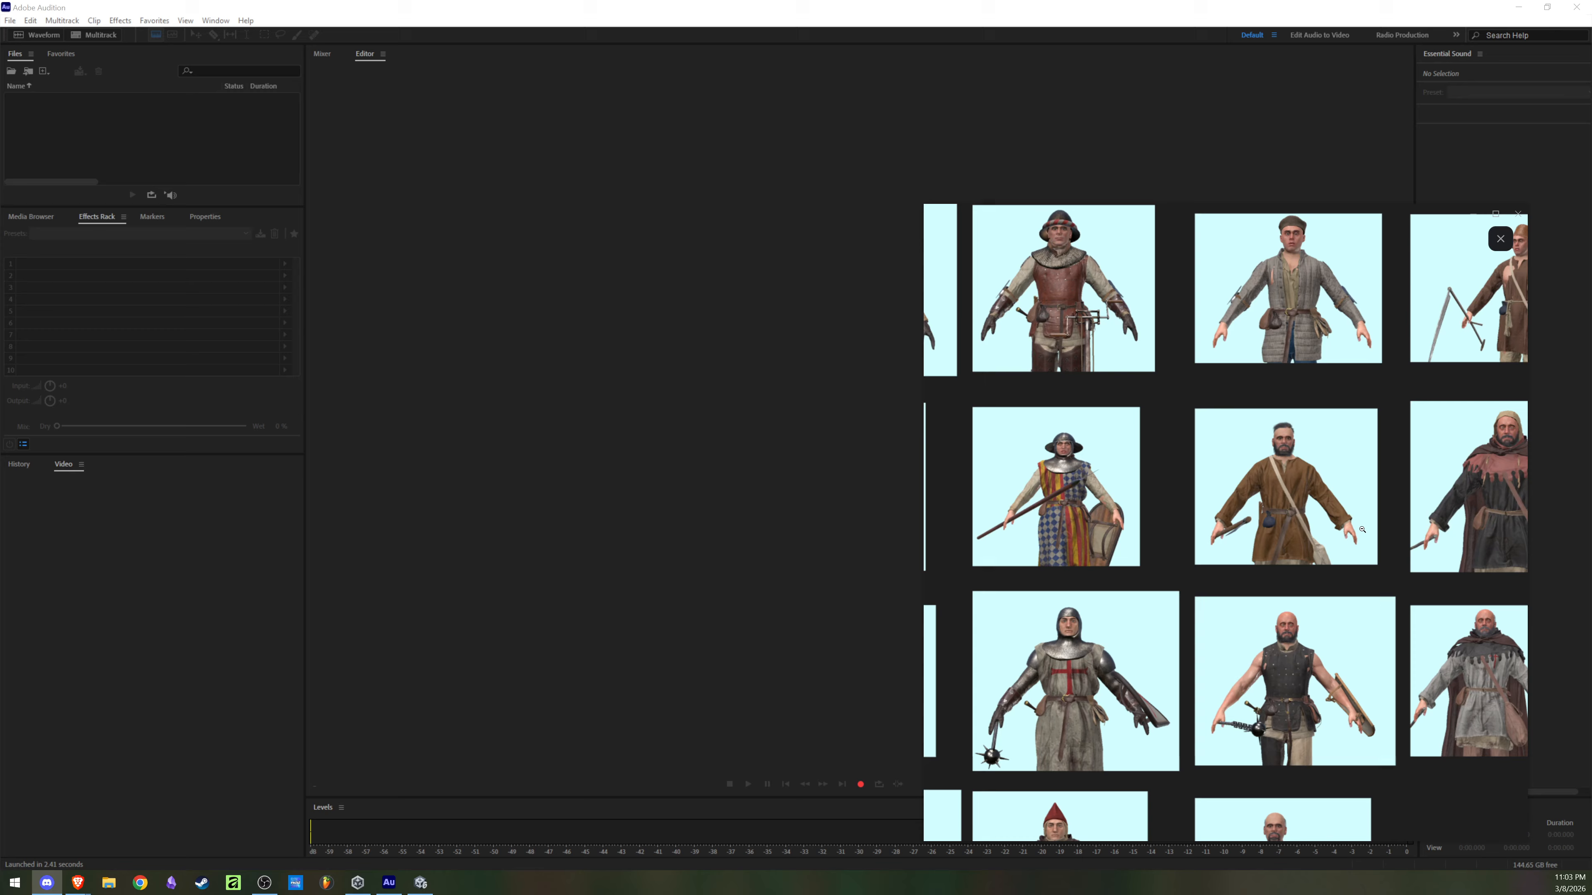
click(1404, 441)
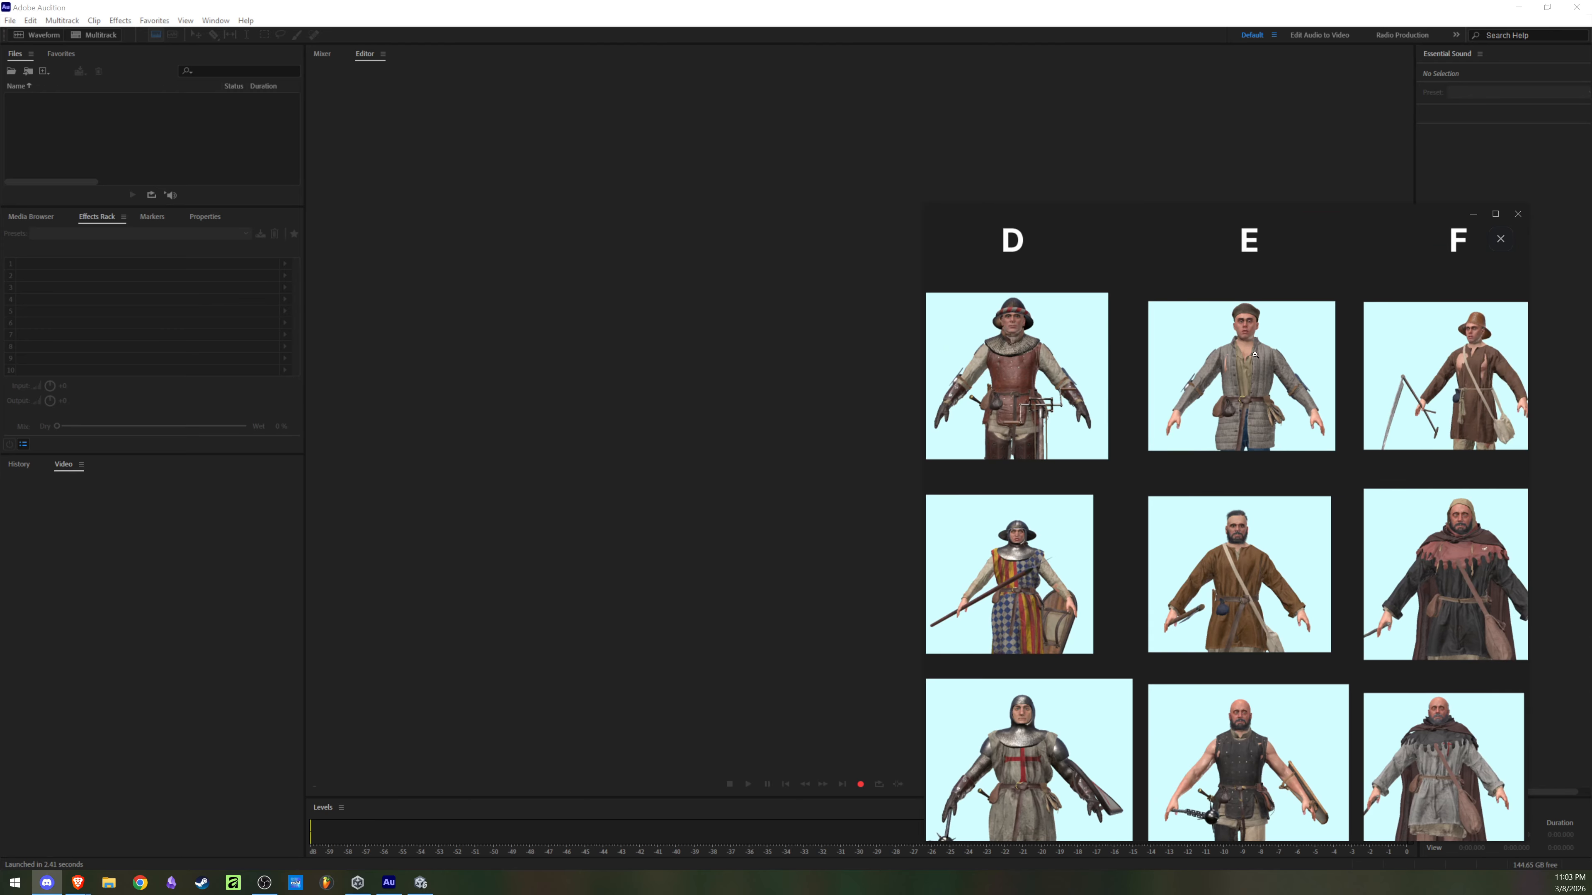
click(1254, 340)
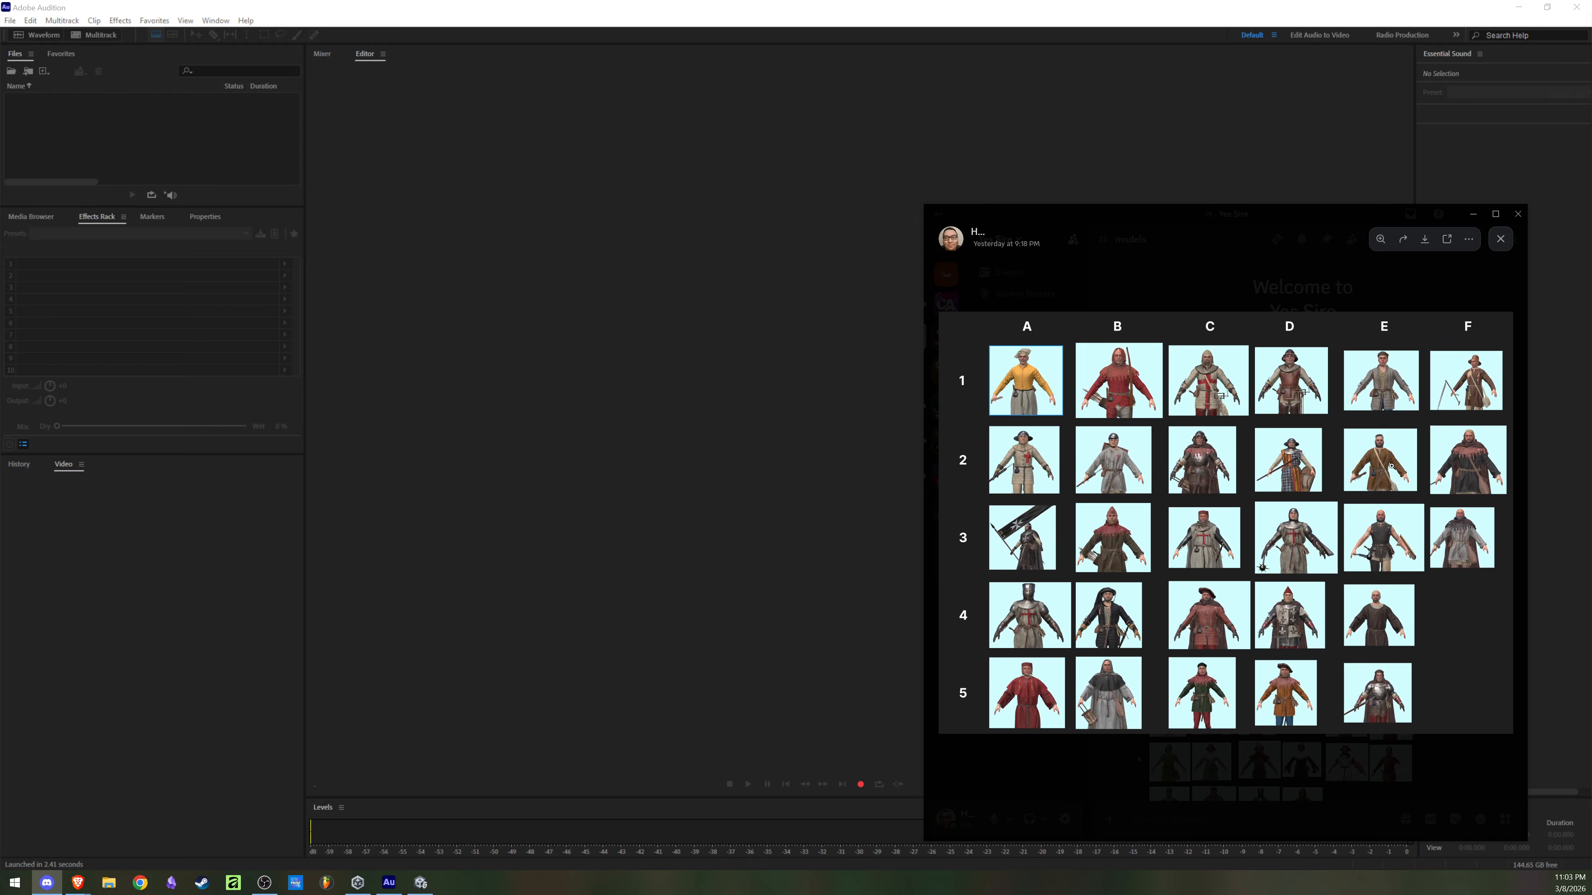
Step: Examine the column E character models up close again, and close the enlarged chart
click(1391, 466)
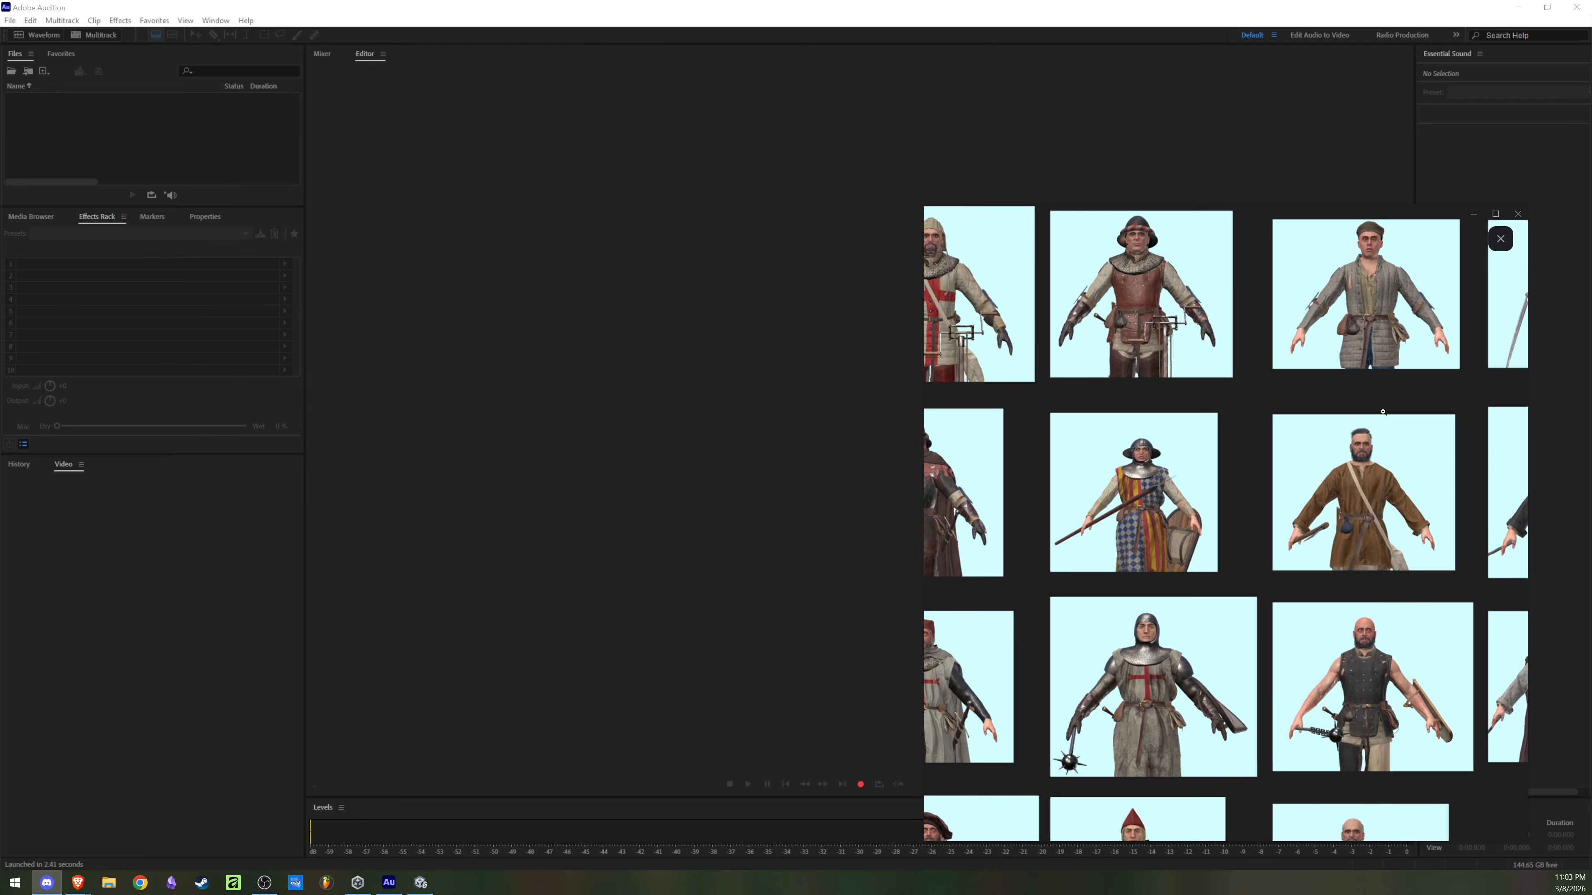
click(1393, 405)
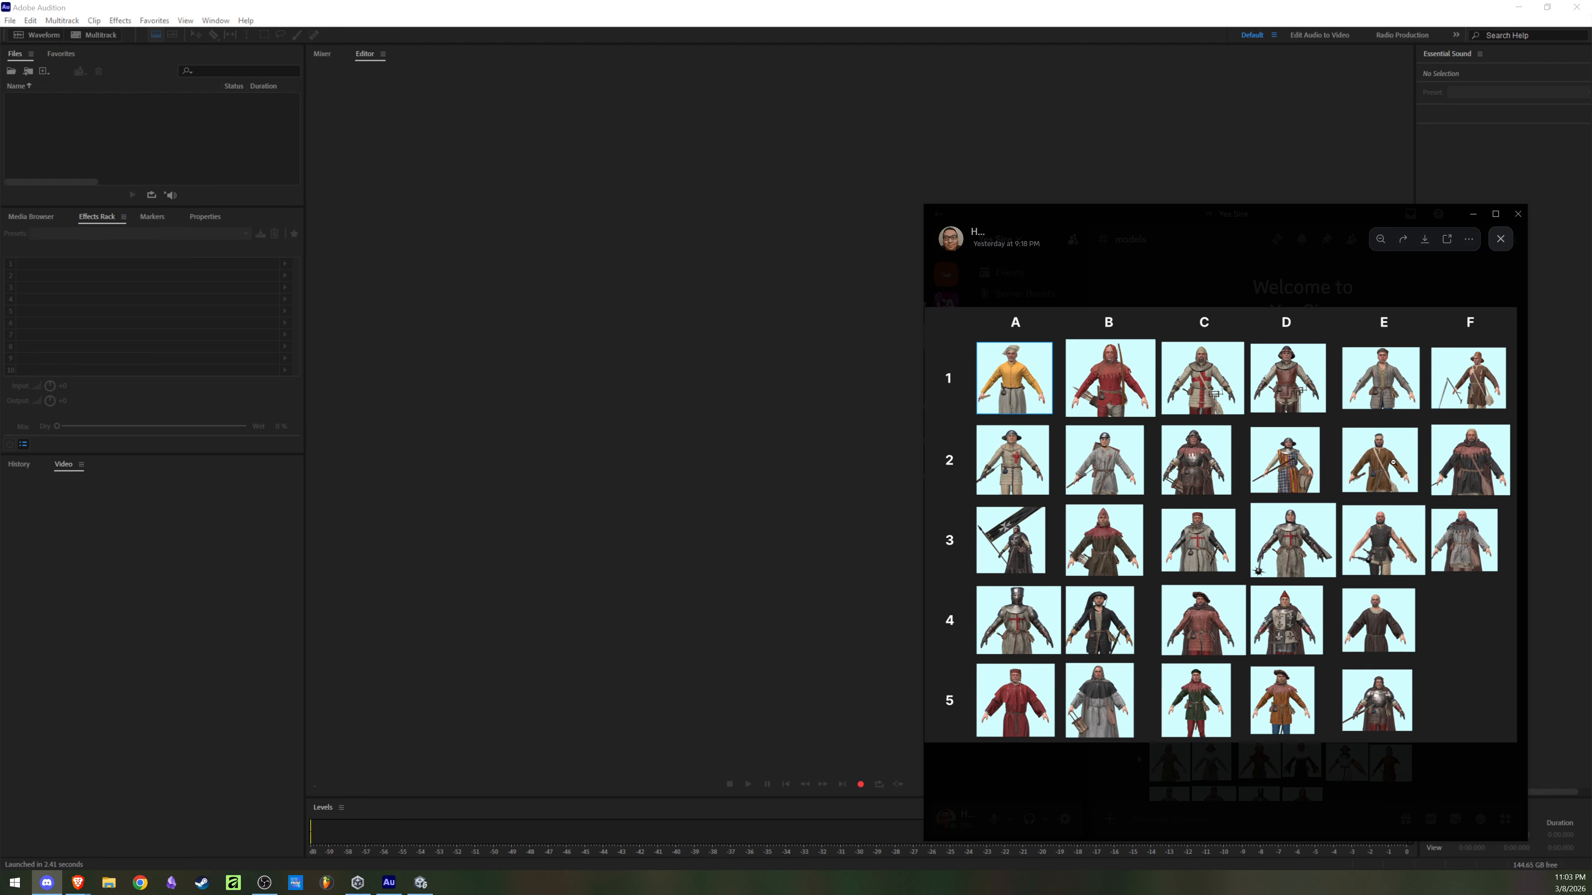
click(1395, 480)
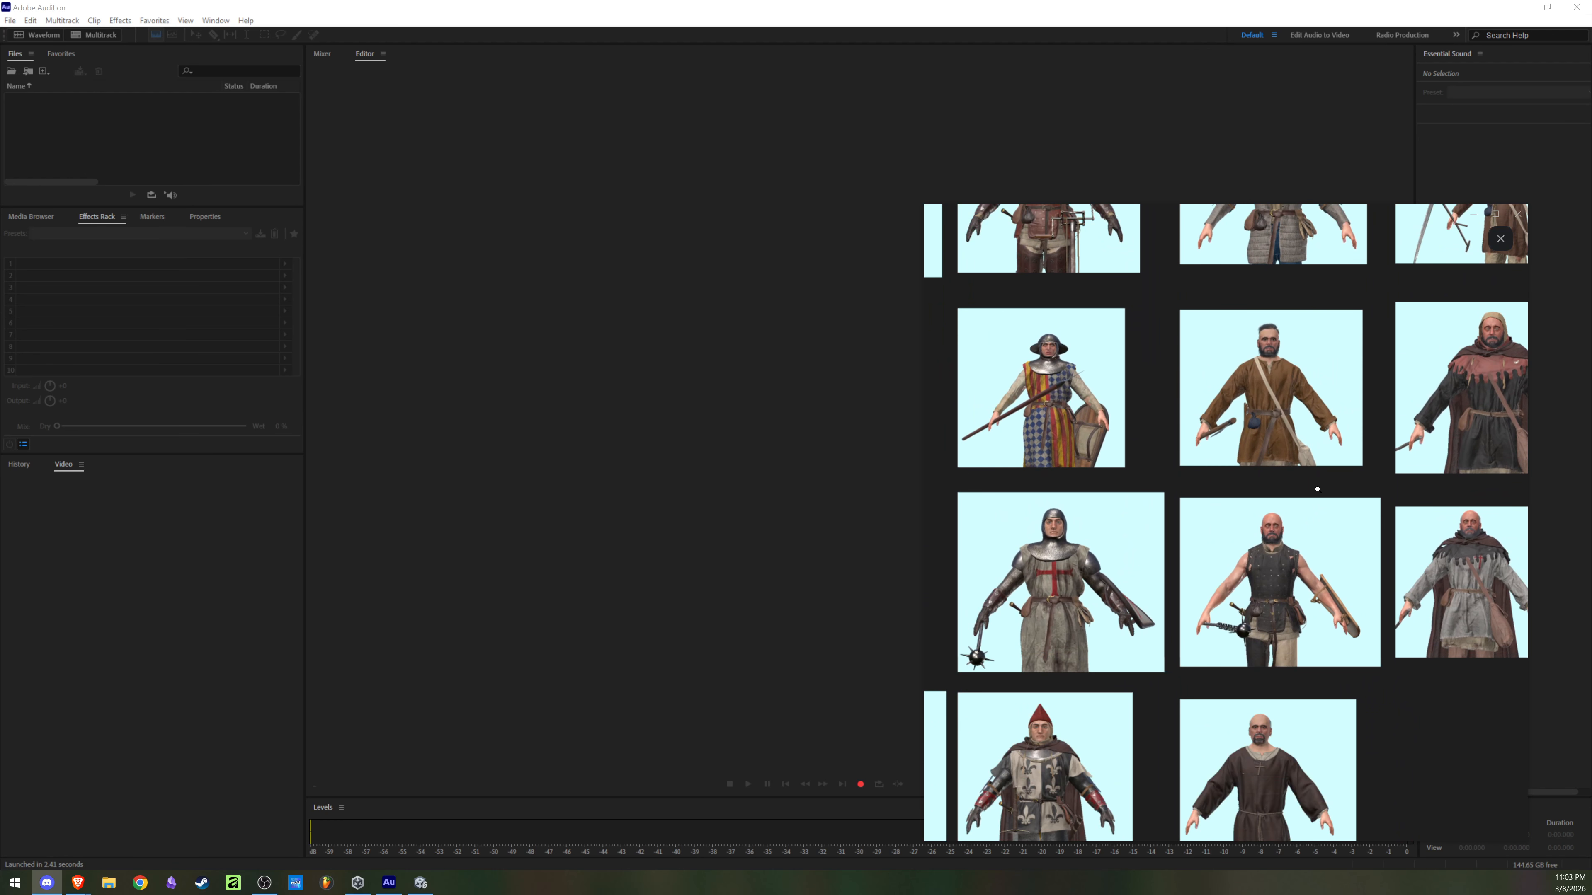
click(1366, 514)
click(1390, 481)
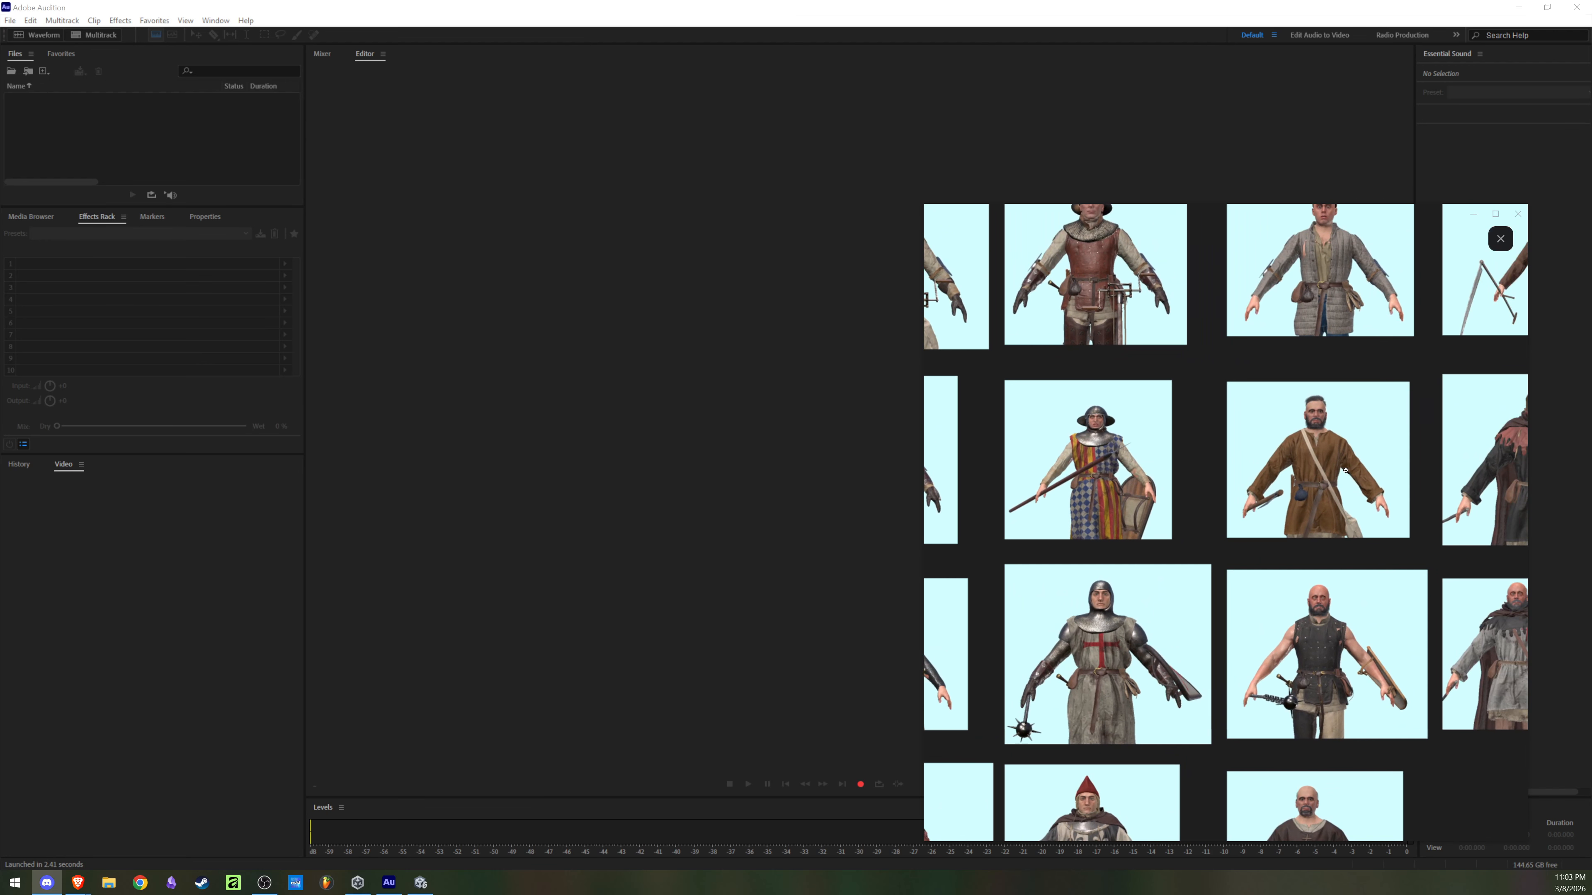
click(1335, 475)
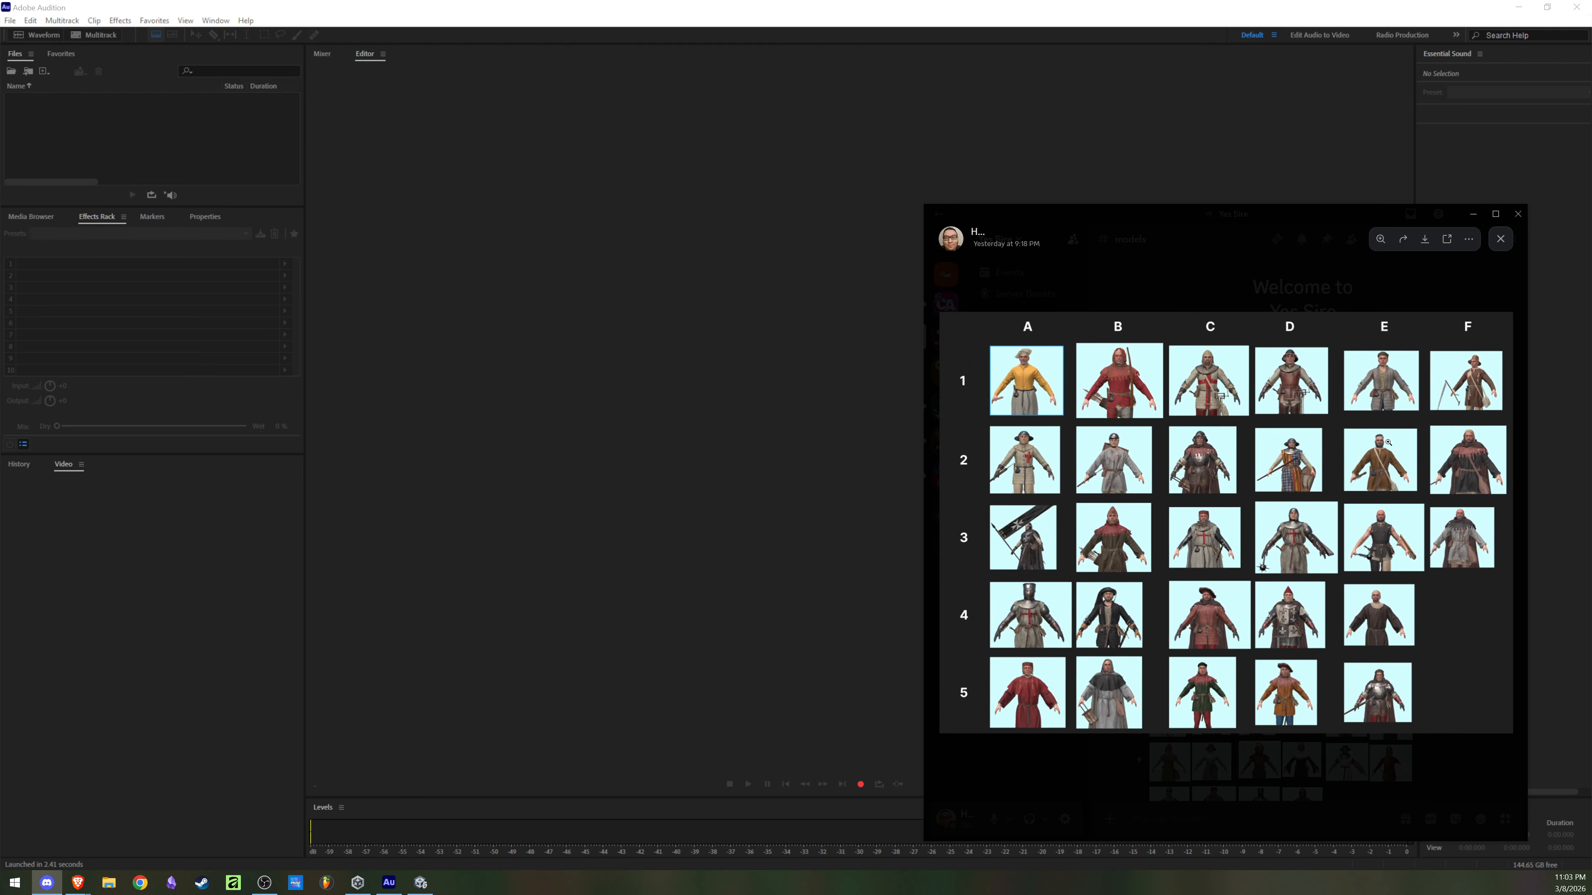
click(1500, 238)
Step: Return to the writing channel and review the enlarged Factions list again
click(1011, 368)
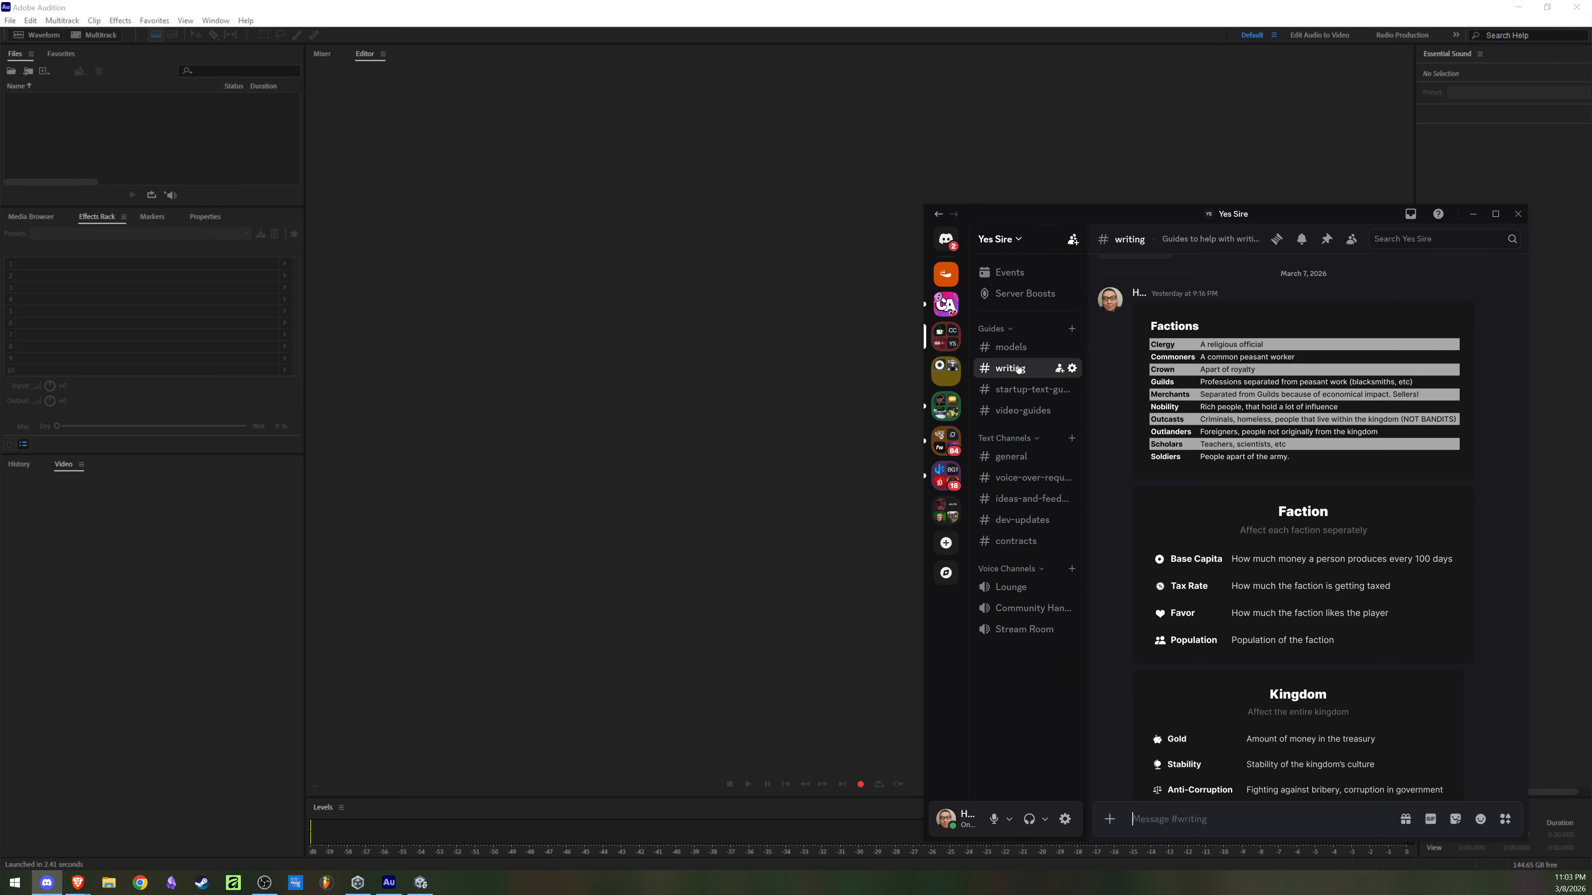
click(1154, 382)
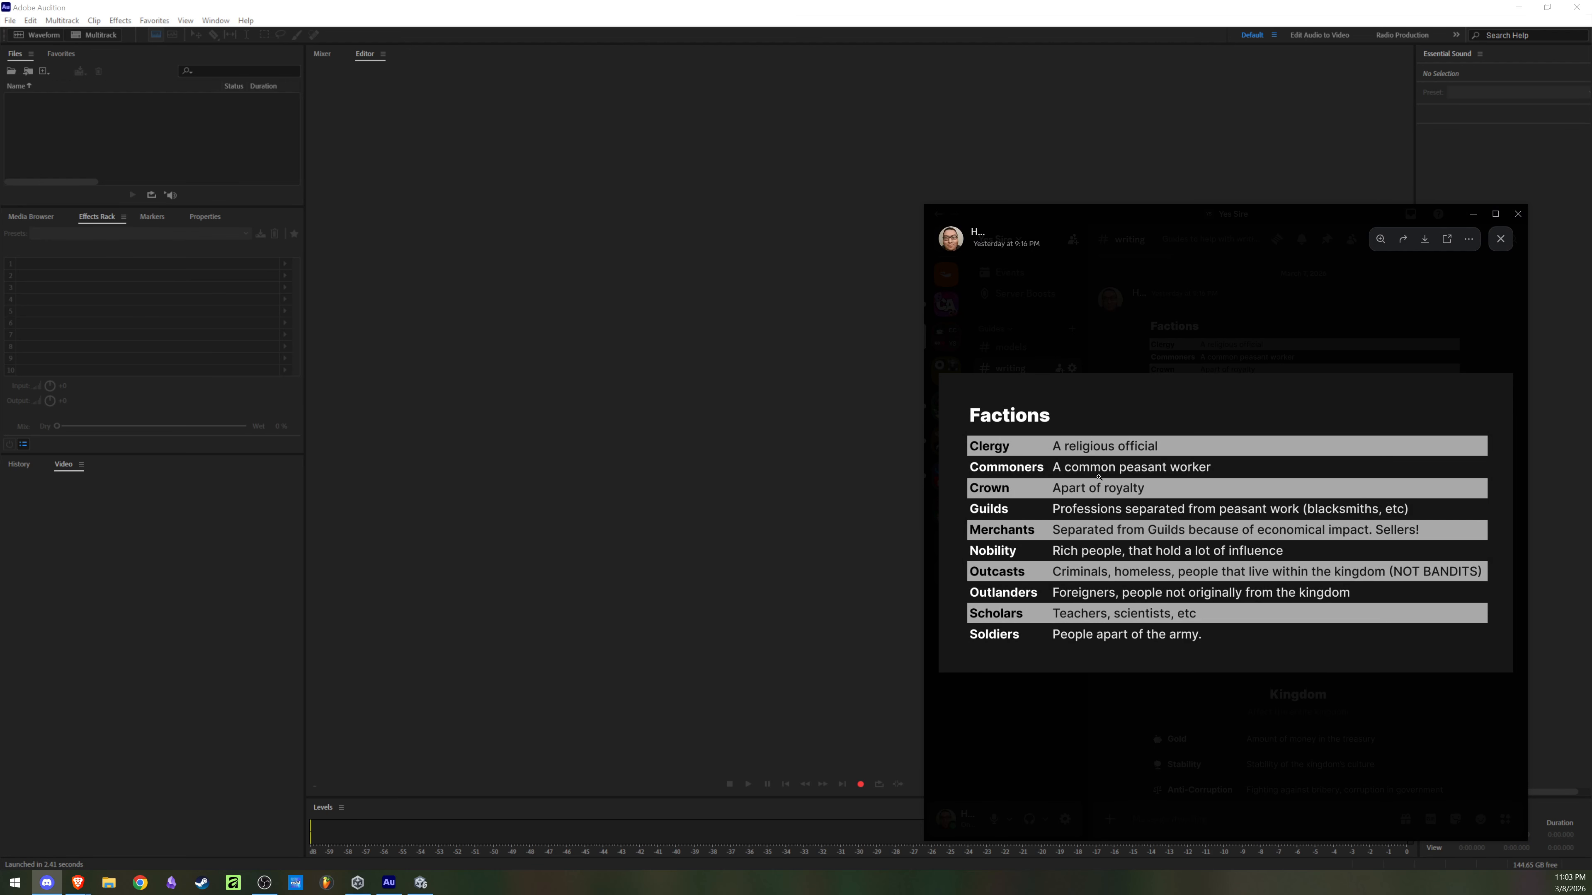
click(1173, 550)
click(1173, 550)
click(1396, 356)
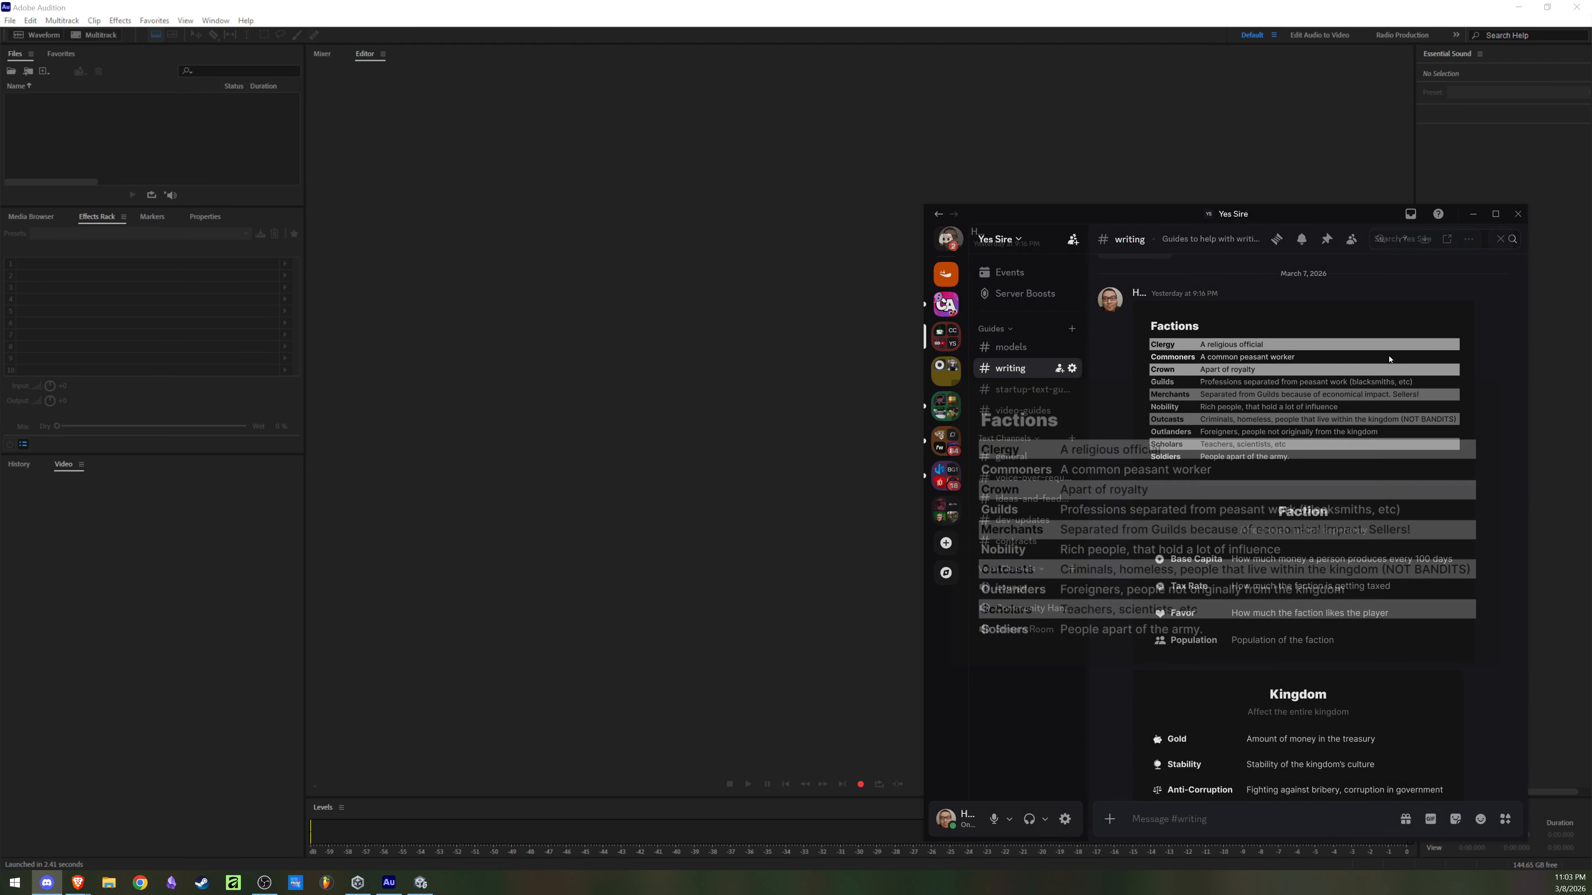
scroll(1316, 502, down, 2)
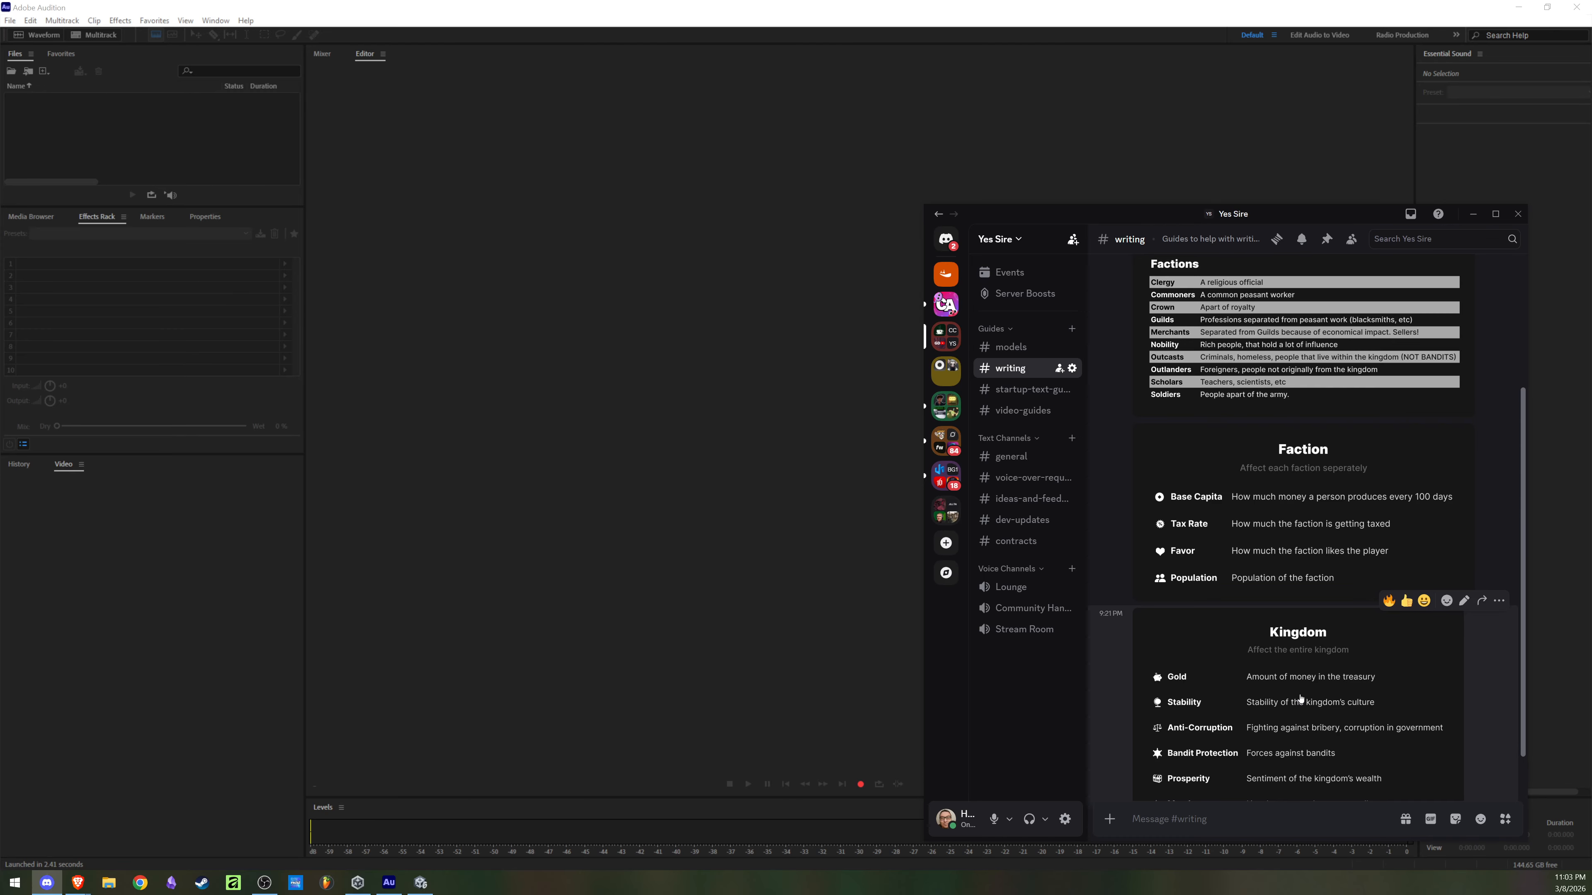
Step: Enlarge the Kingdom reference image, read its stat descriptions, and close it
click(1261, 707)
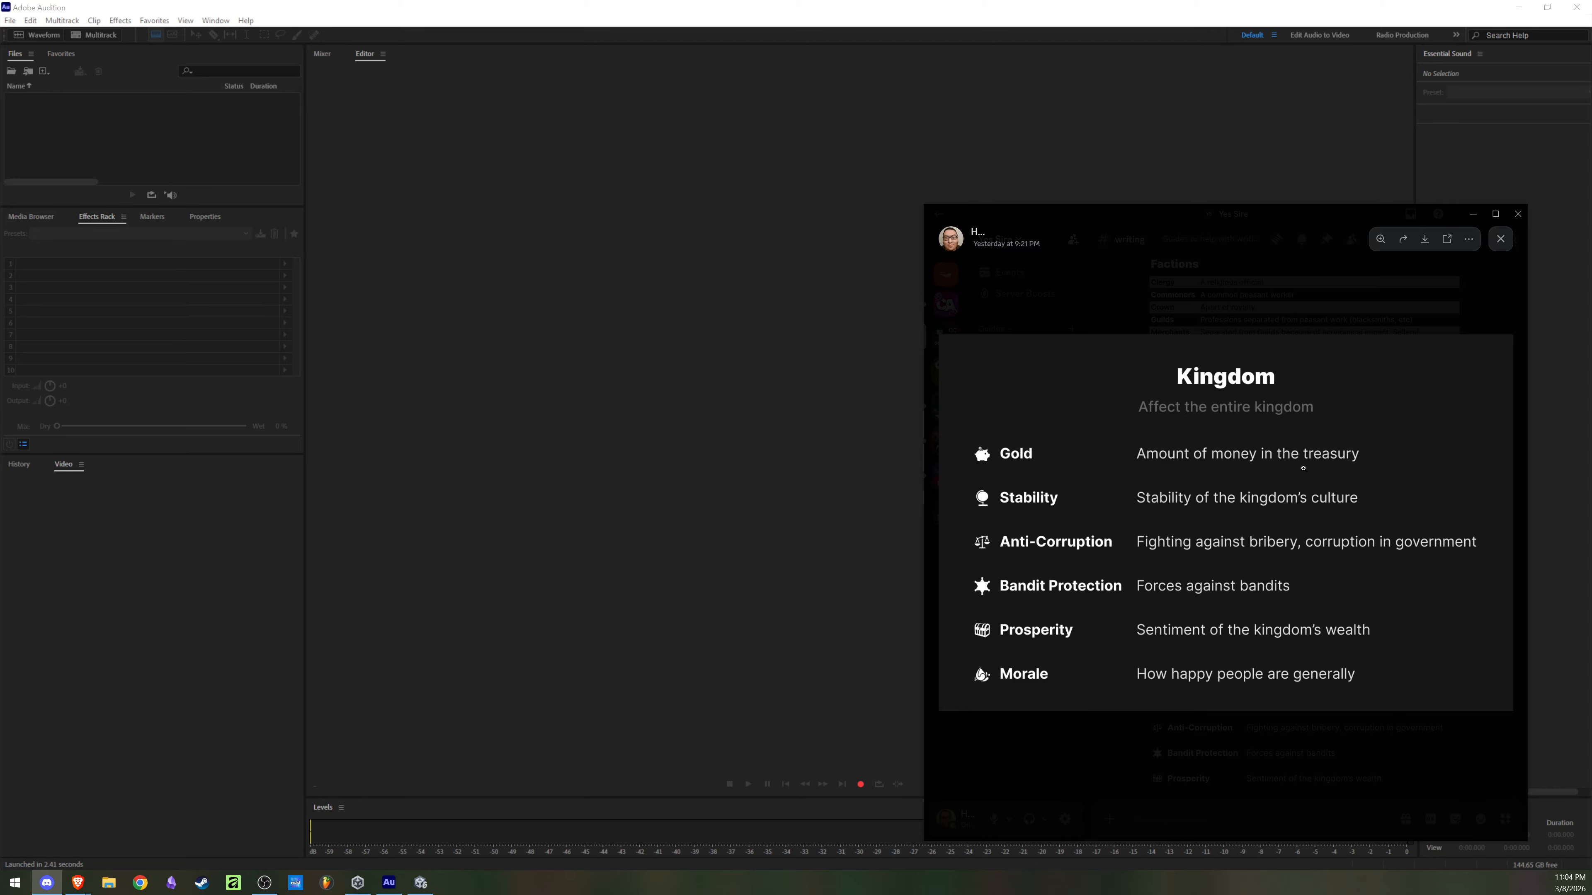
click(1298, 630)
click(1315, 612)
key(Escape)
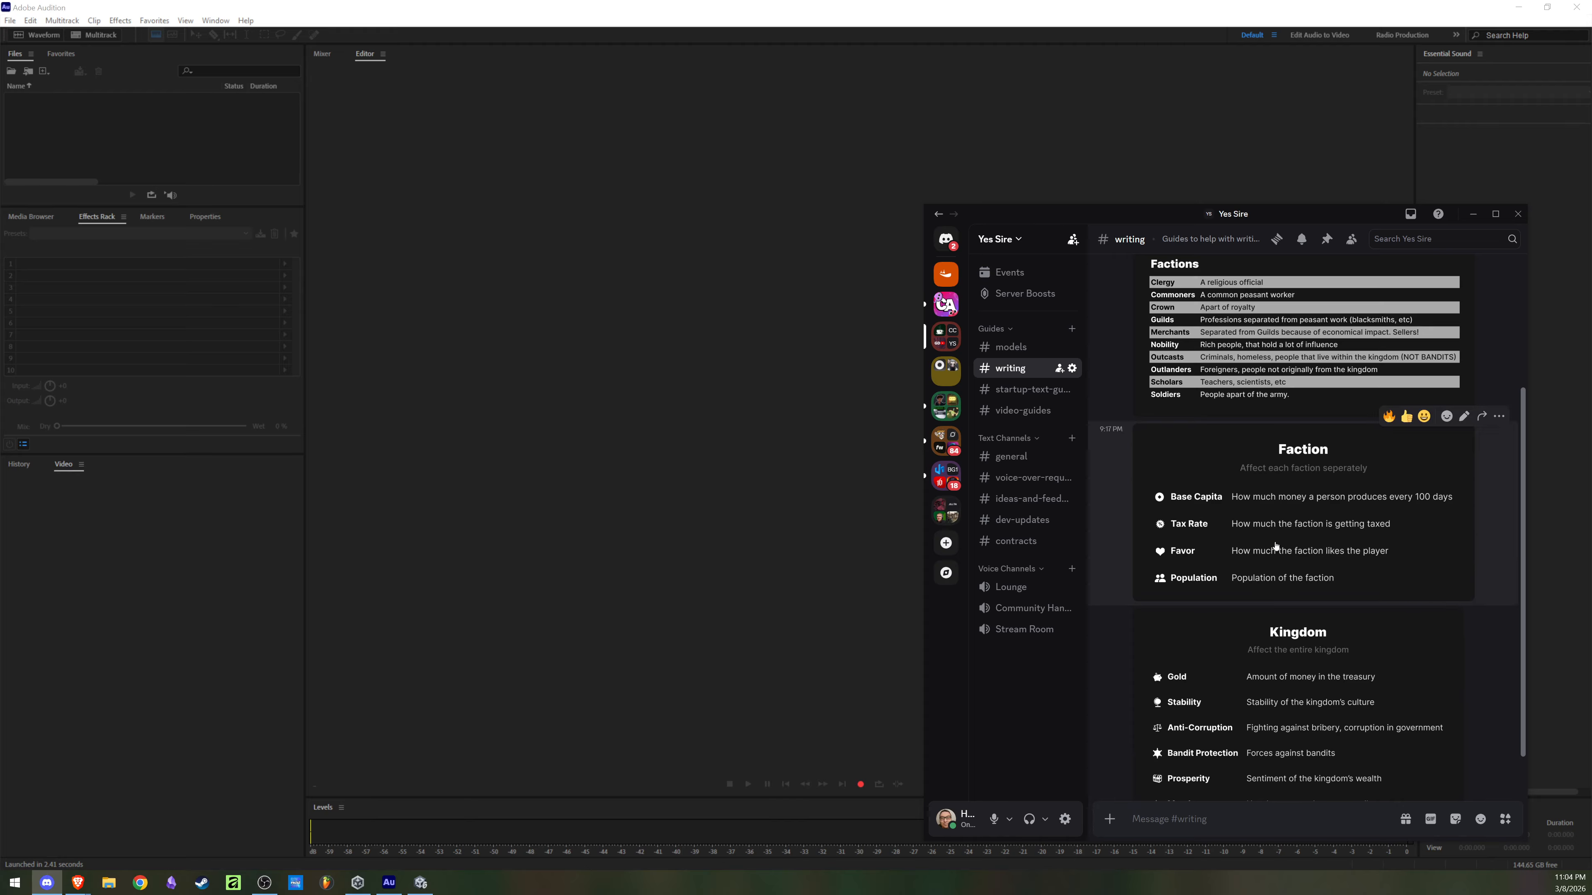
Step: Enlarge the Faction stats image to read it, close it, and look over the writing channel's guides
click(1275, 545)
click(1251, 541)
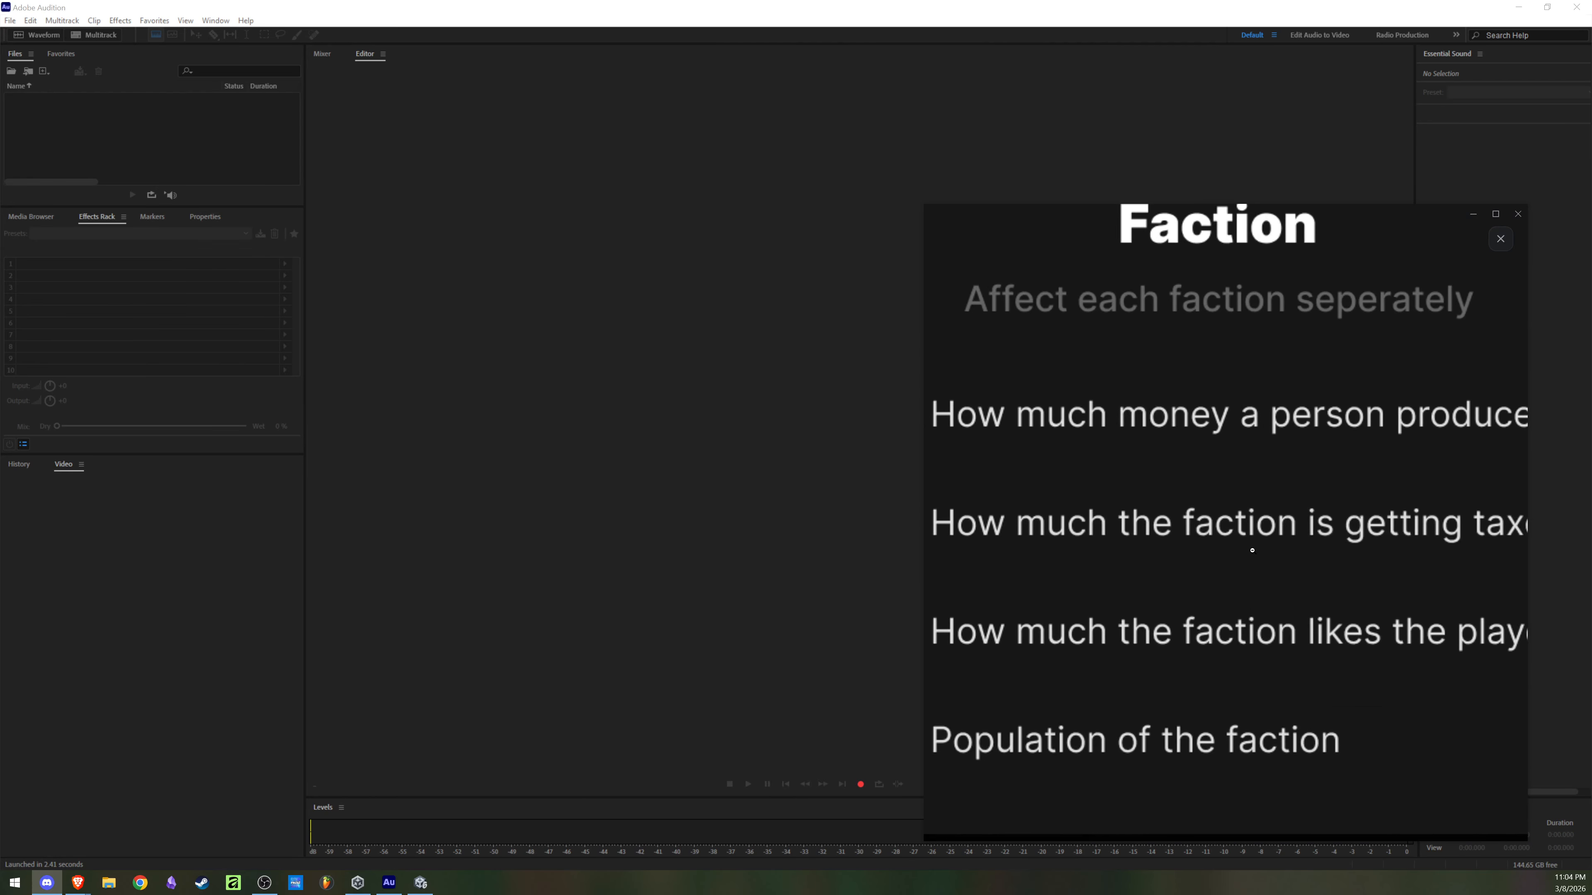
click(1072, 591)
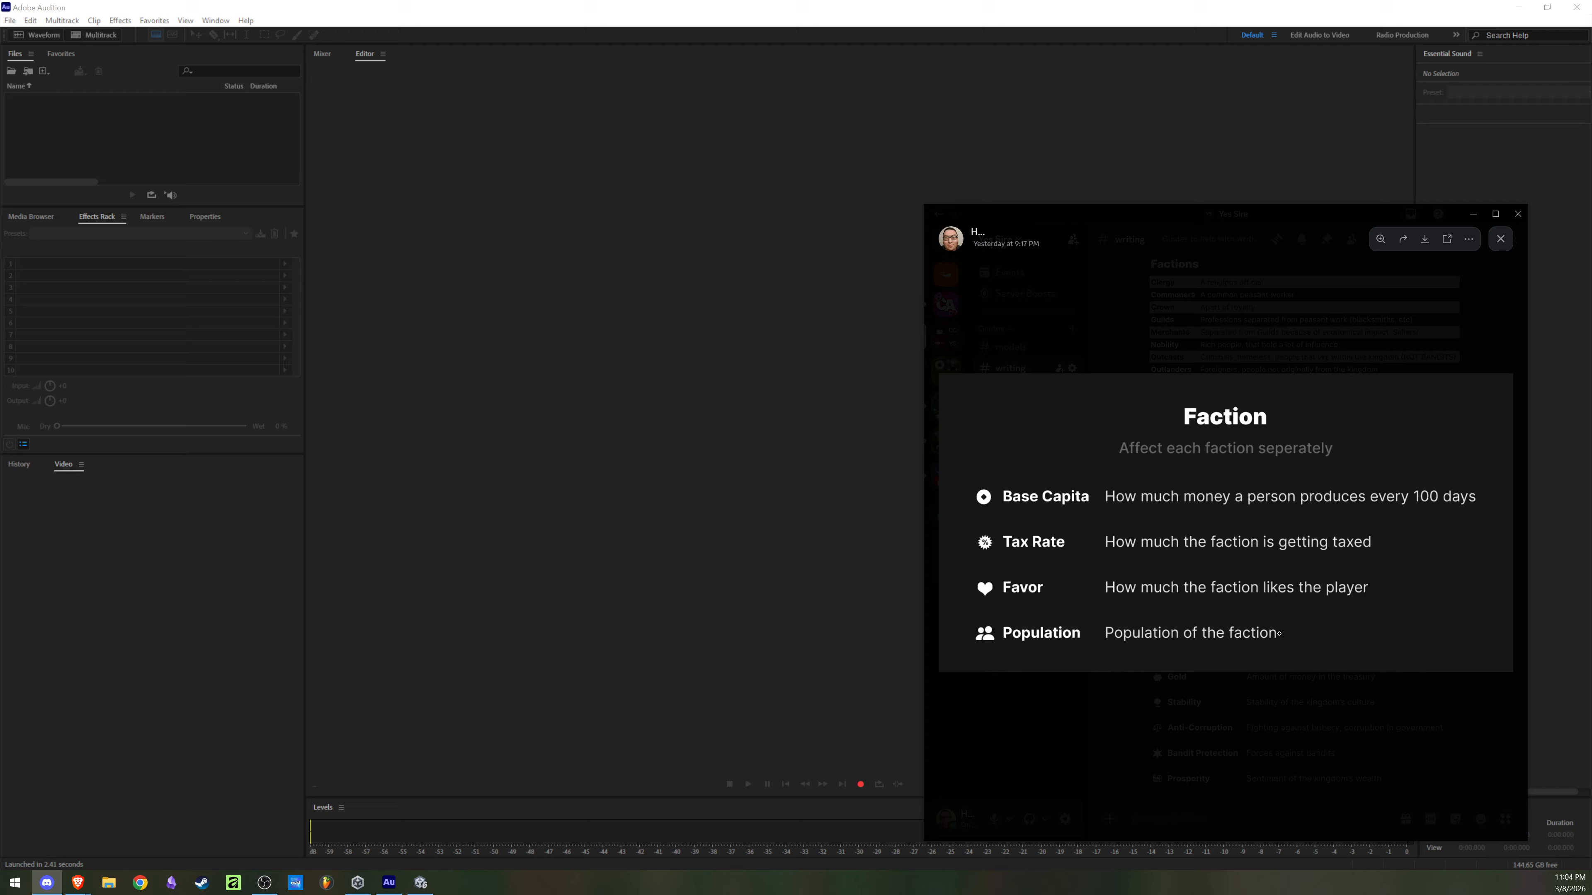
click(1418, 710)
scroll(1379, 579, up, 3)
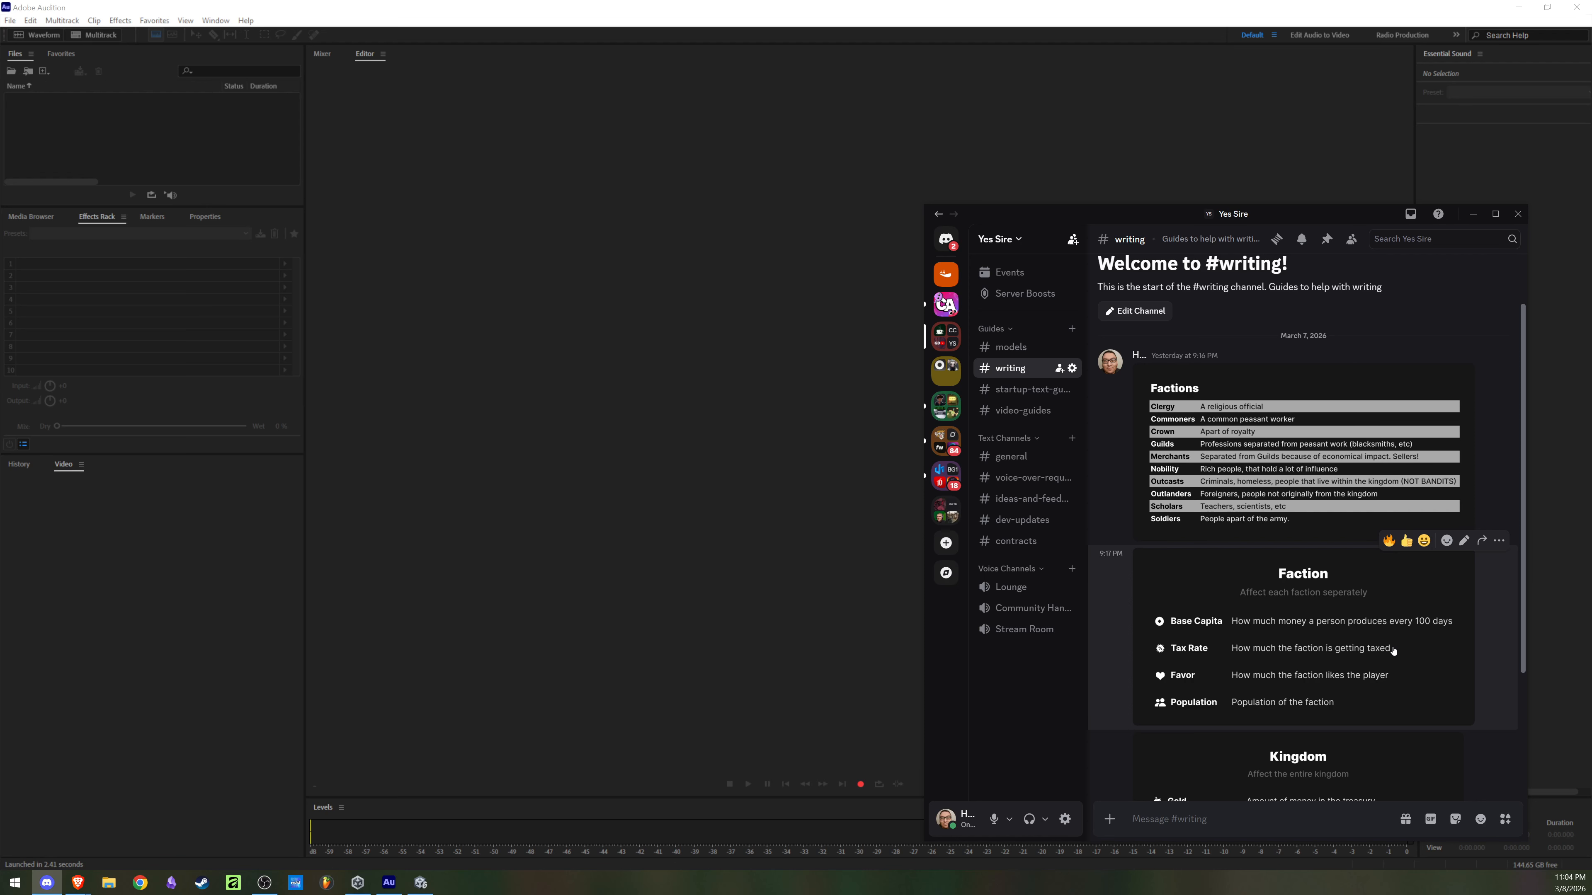
scroll(1393, 650, down, 3)
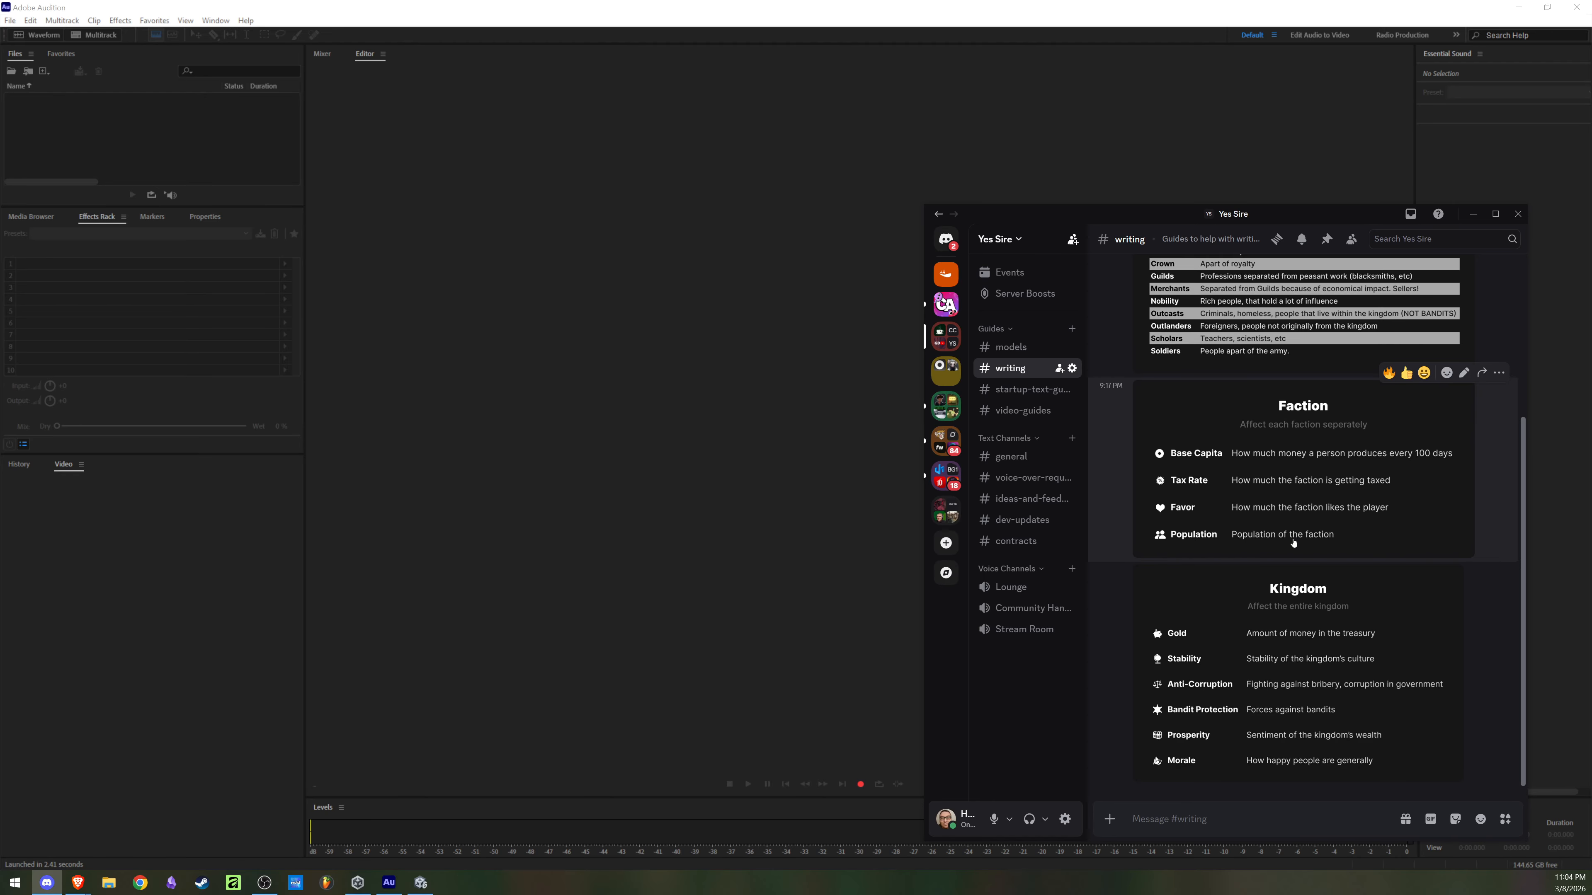
Step: Switch to Adobe Audition and record a voice take about 1:30 long in a new mono audio file named "Beggar Commoner"
click(711, 509)
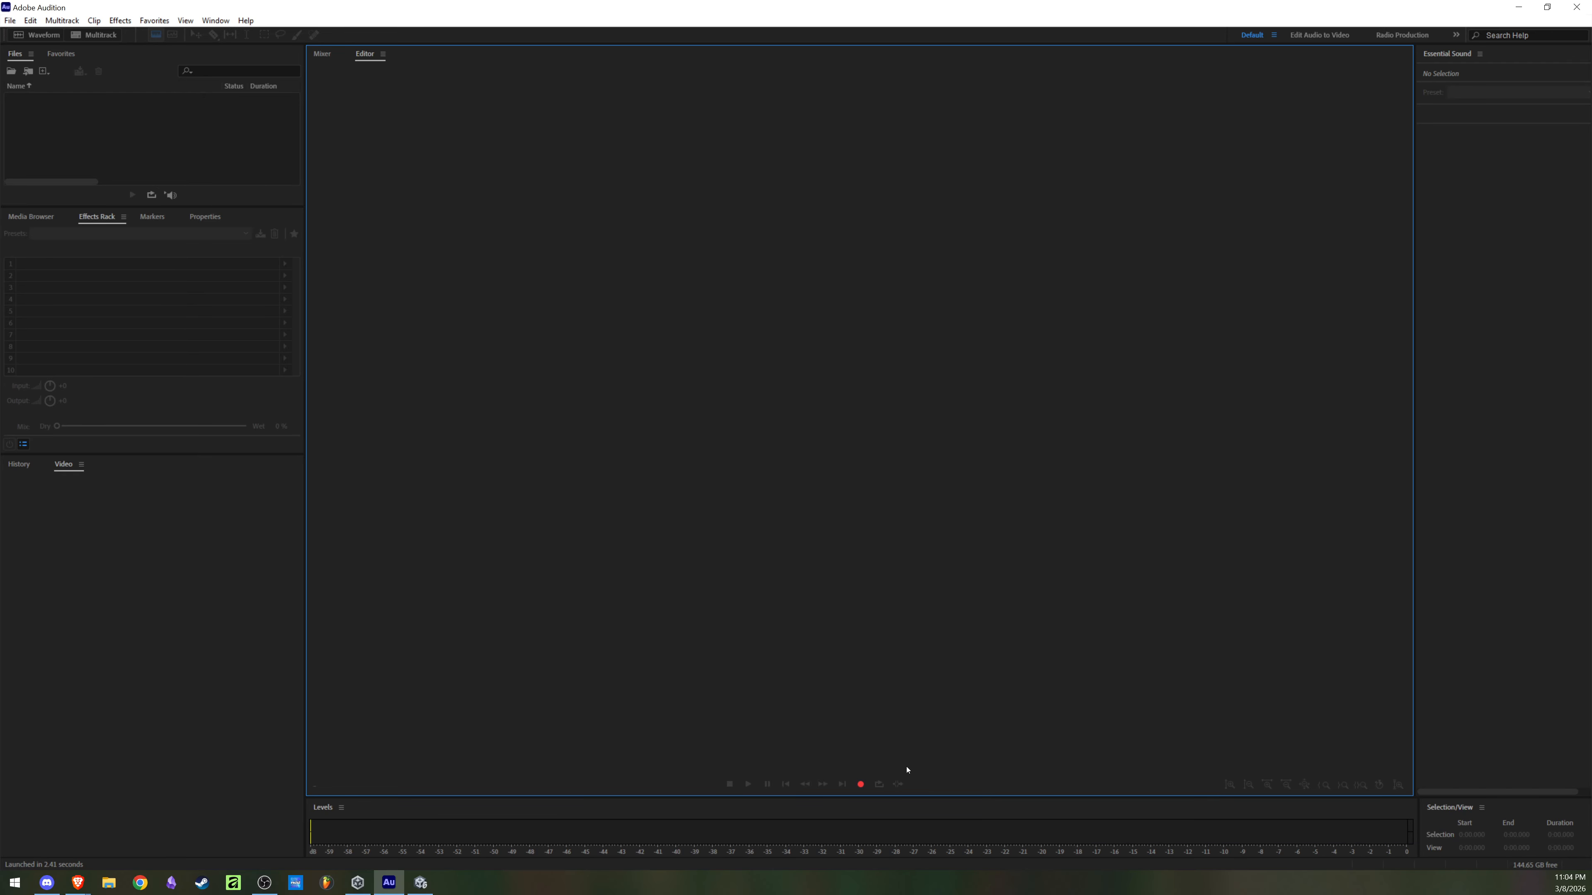
click(859, 784)
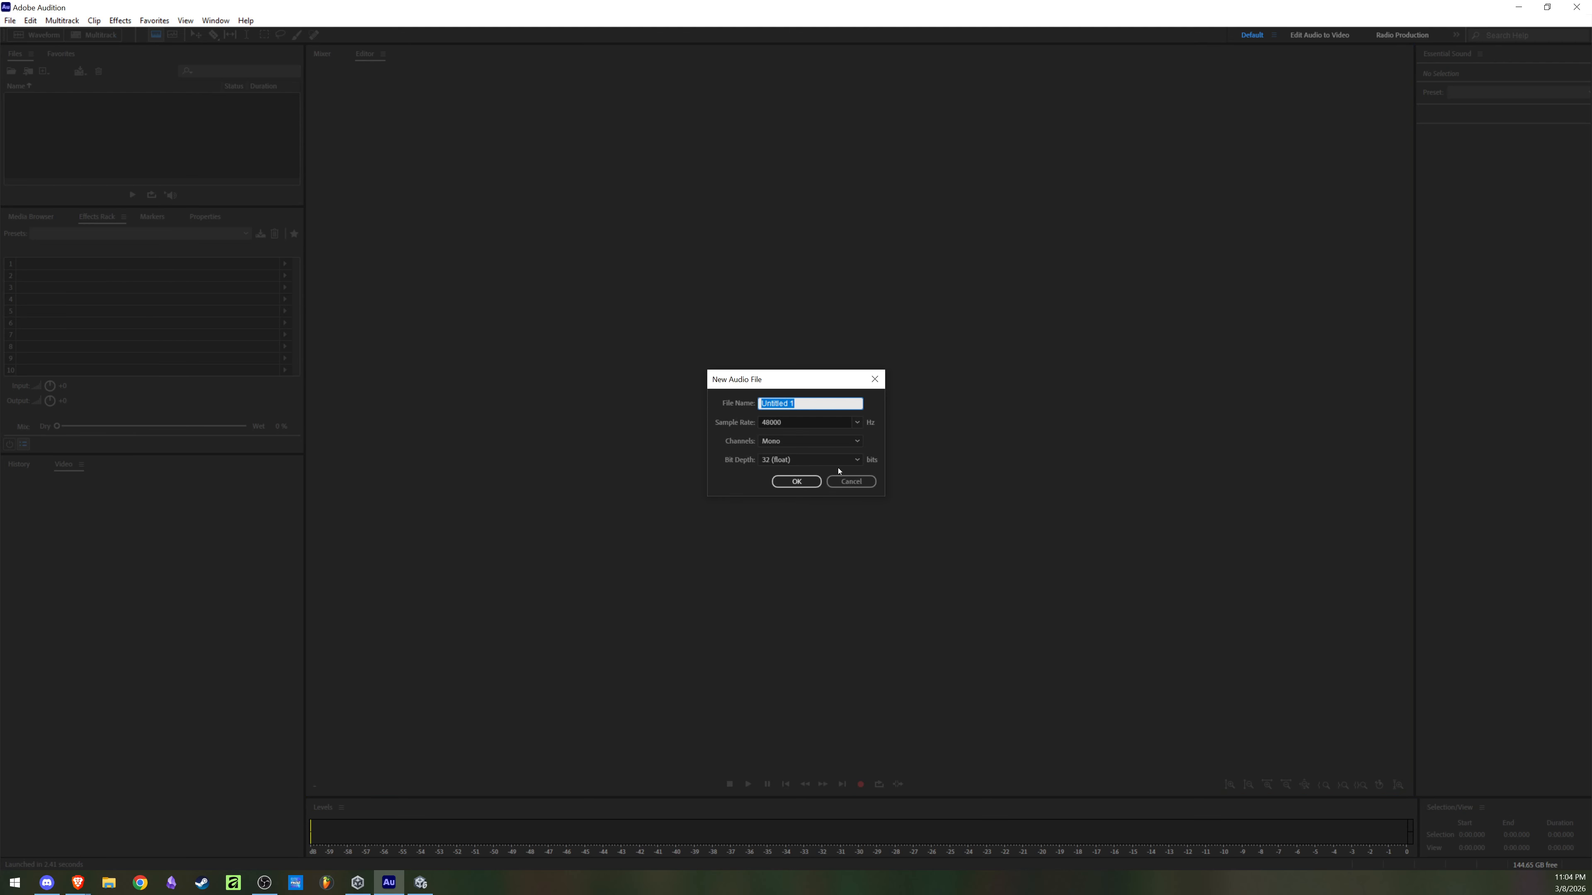
text(Beggar Commoner)
click(797, 482)
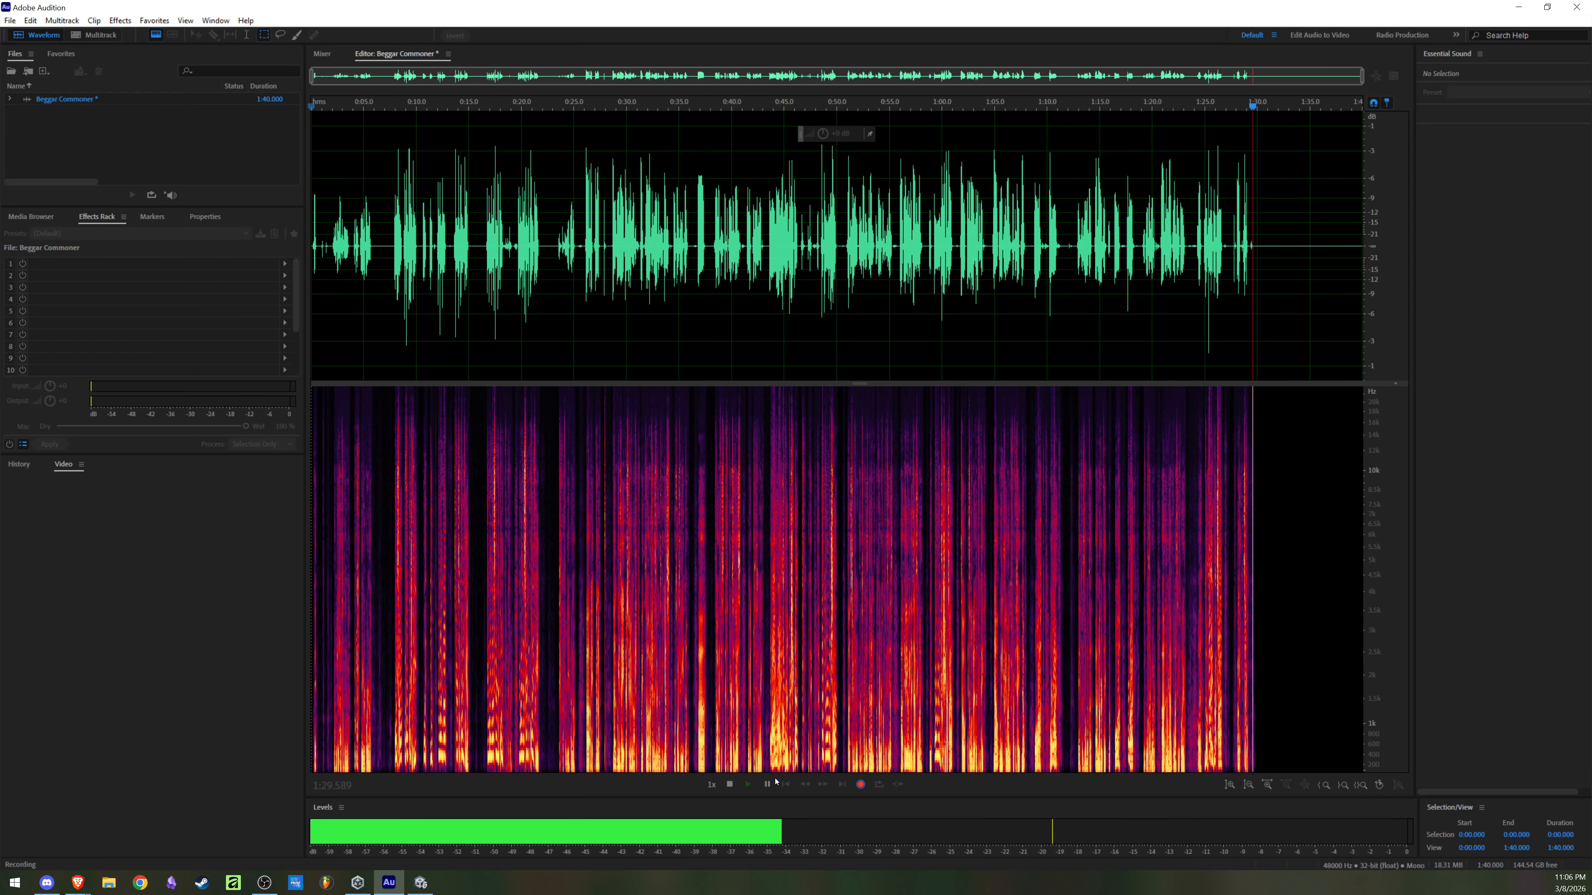
key(space)
Step: Play back the Beggar Commoner recording from about 0:28.8 and stop after a few seconds
click(960, 478)
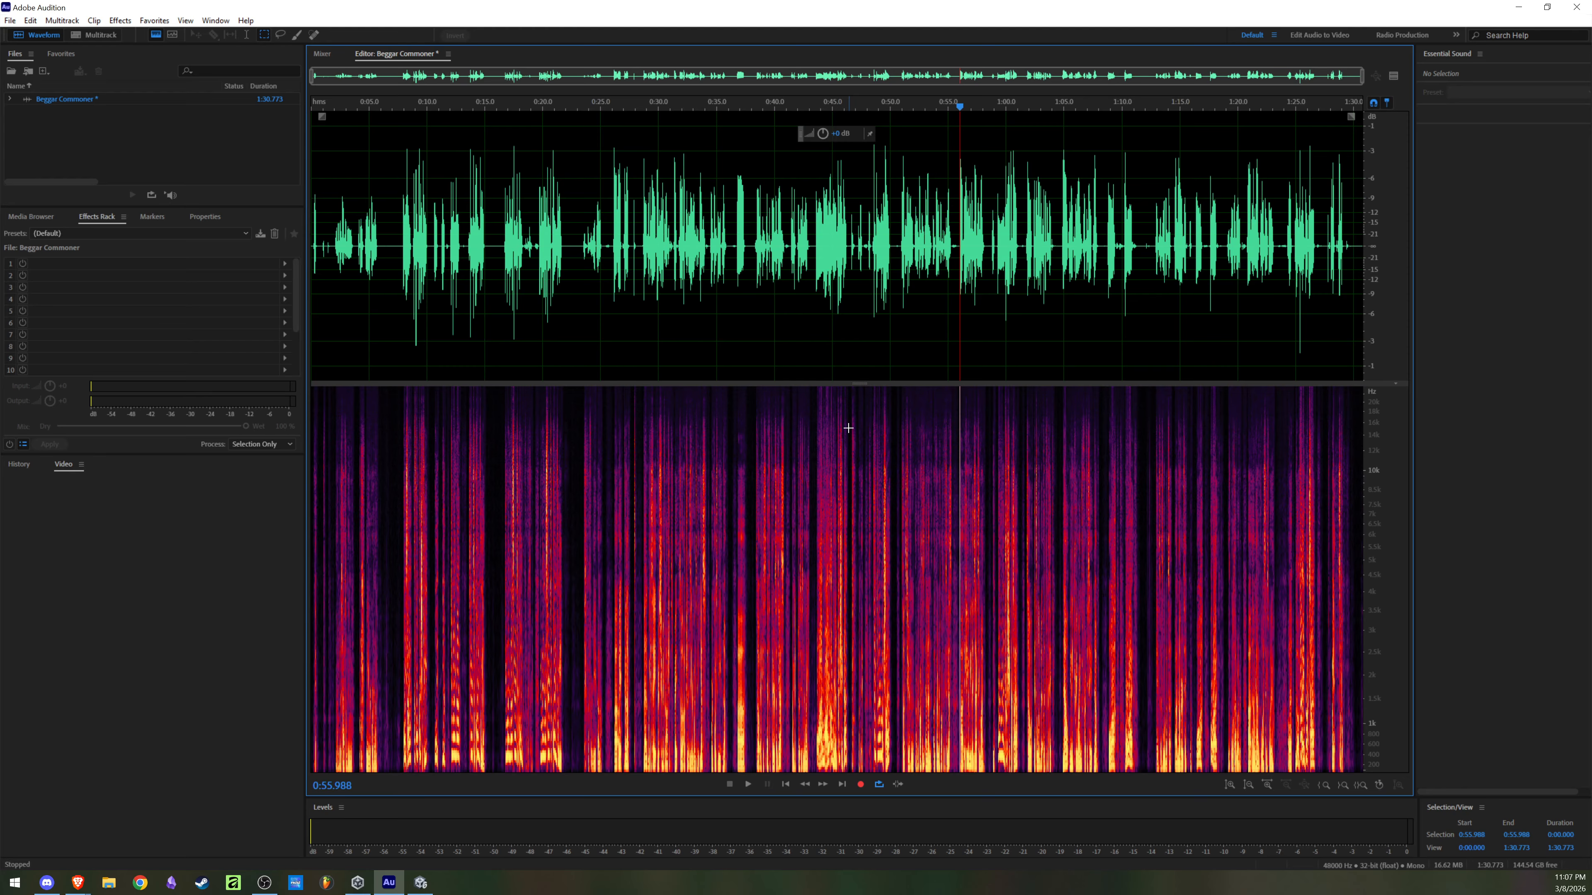
click(746, 266)
drag(689, 108, 642, 182)
scroll(638, 188, up, 8)
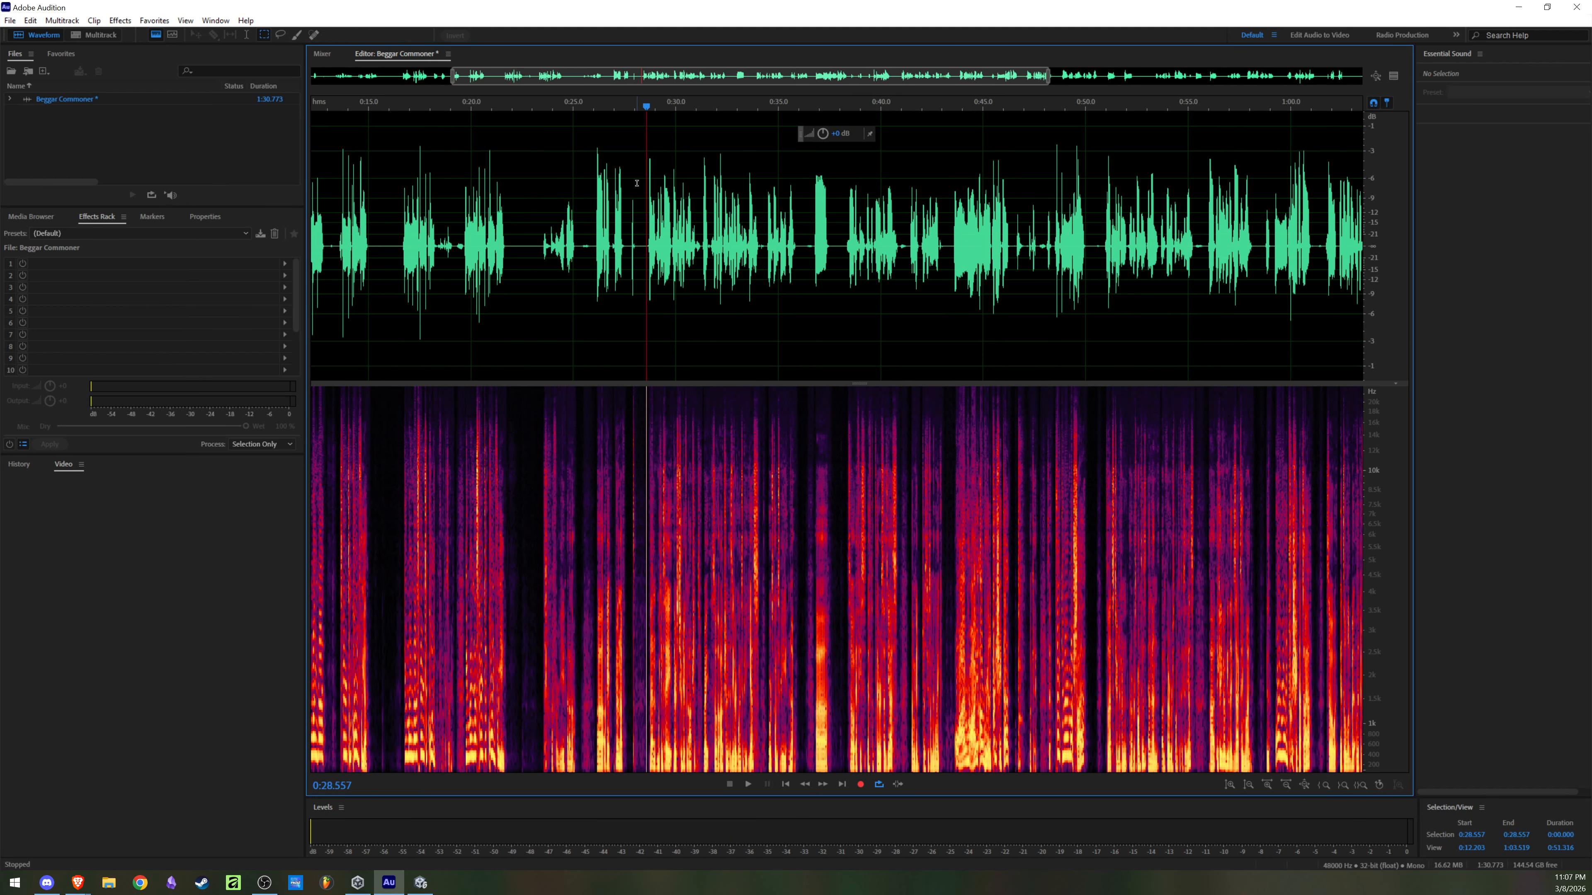
scroll(654, 197, down, 7)
scroll(660, 199, up, 4)
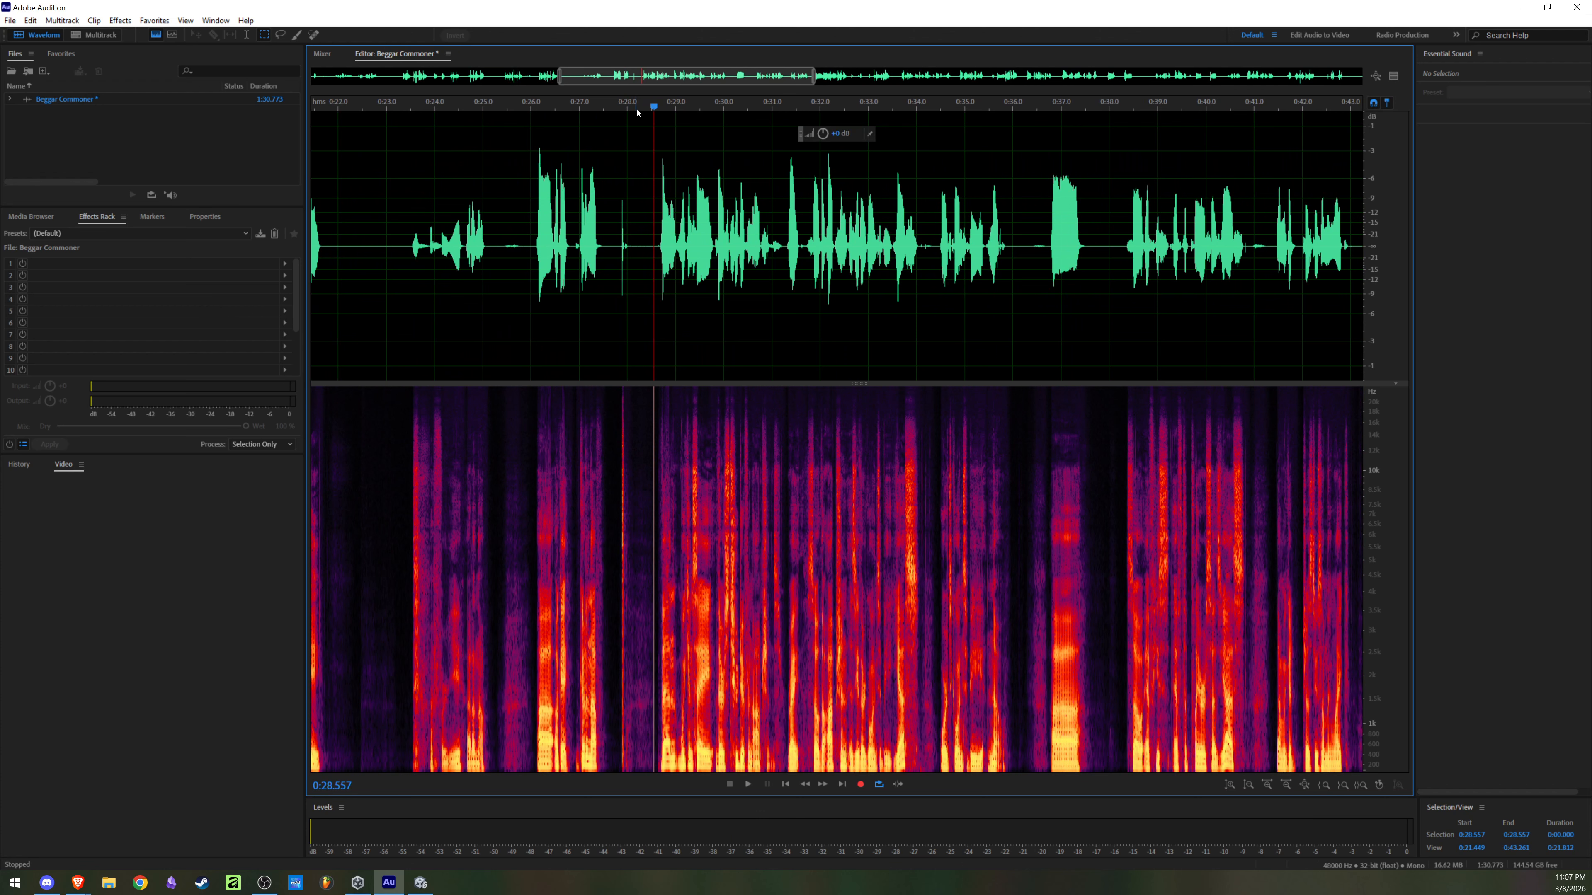
drag(651, 109, 668, 110)
key(space)
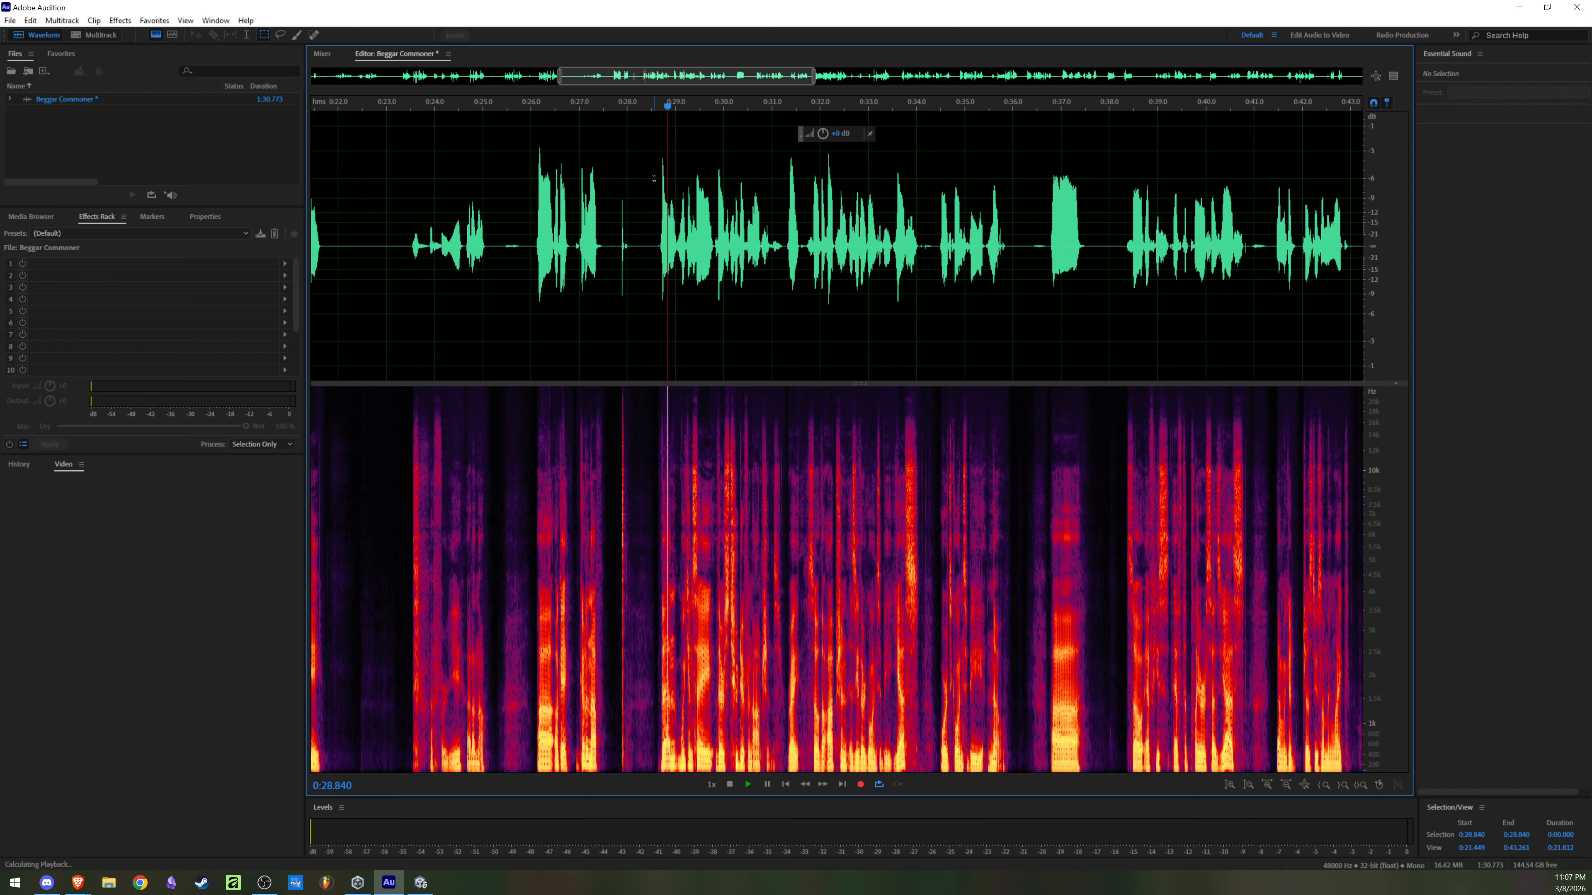
scroll(665, 200, down, 5)
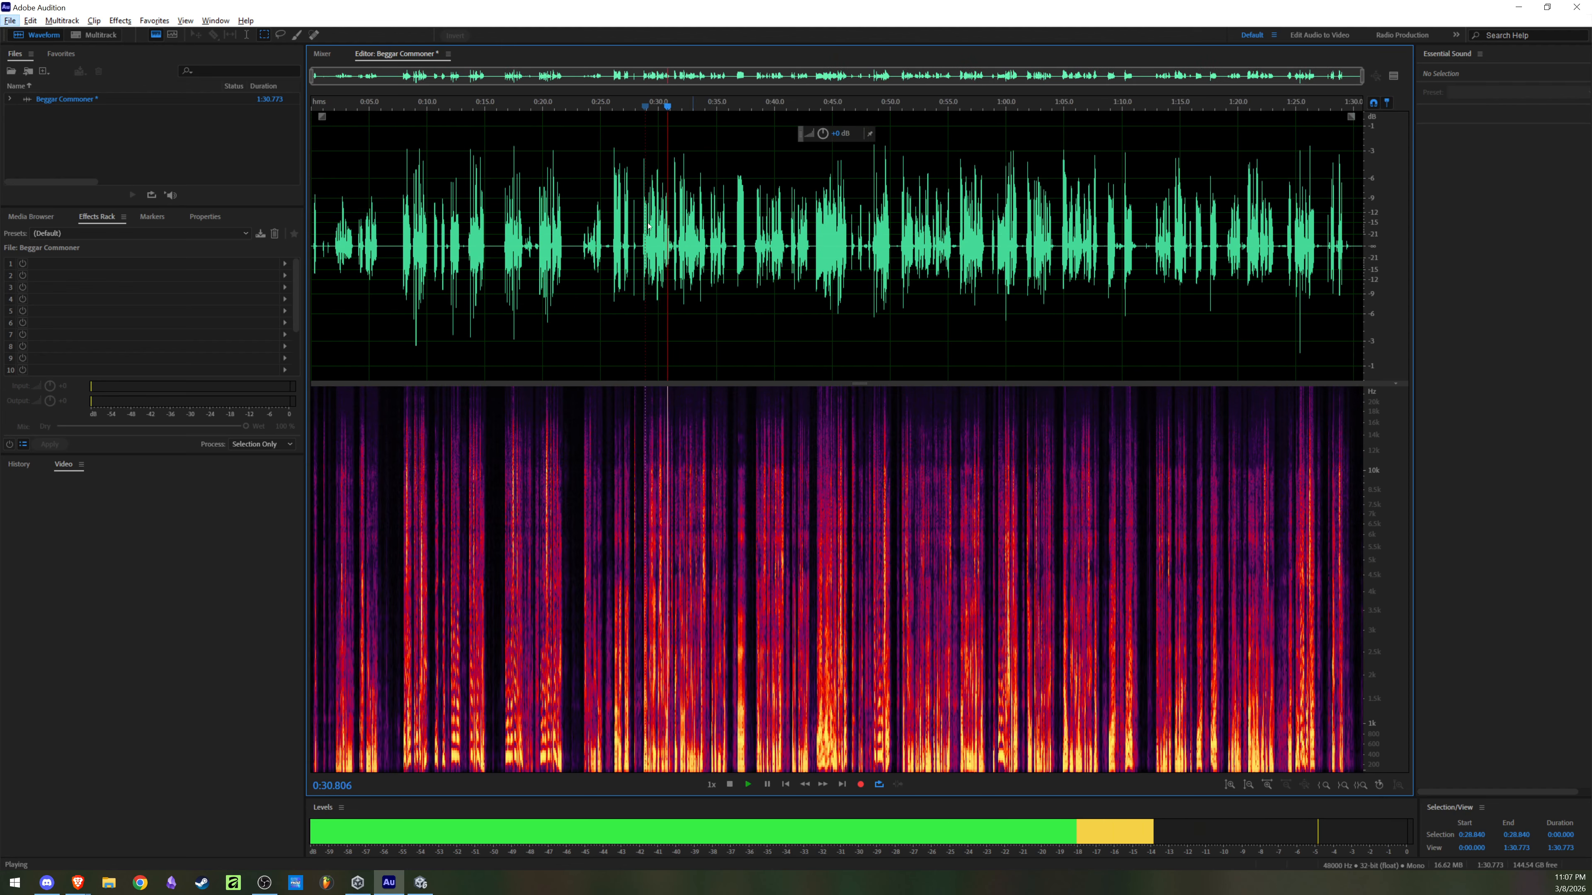
key(space)
click(832, 288)
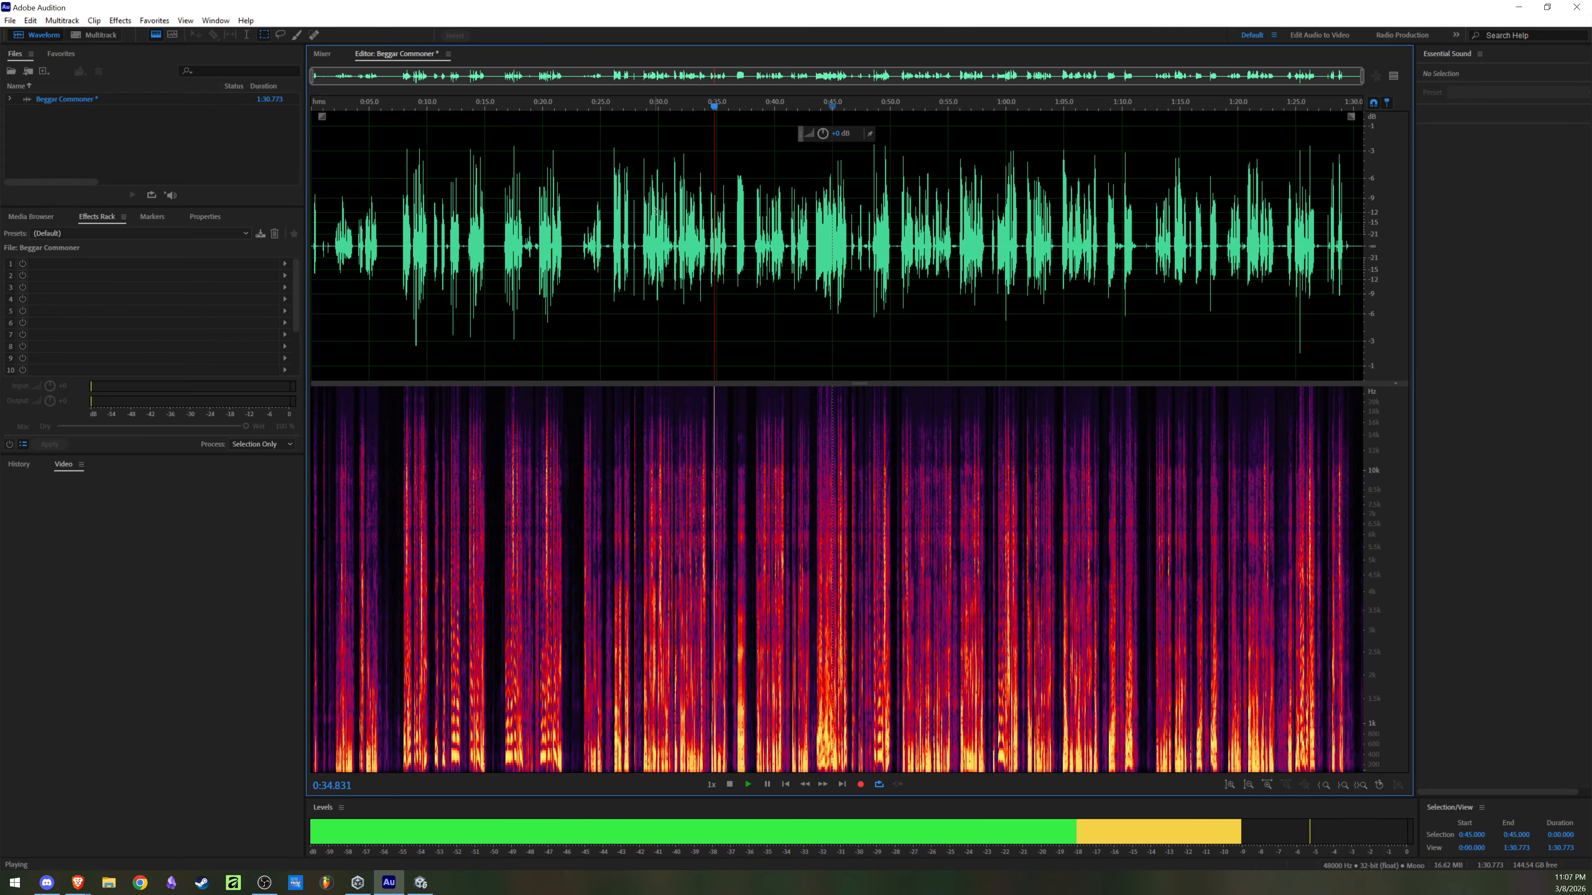
key(space)
Step: Go back to an earlier part of the recording and play it from about 0:07.8 with the waveform magnified
scroll(625, 240, up, 5)
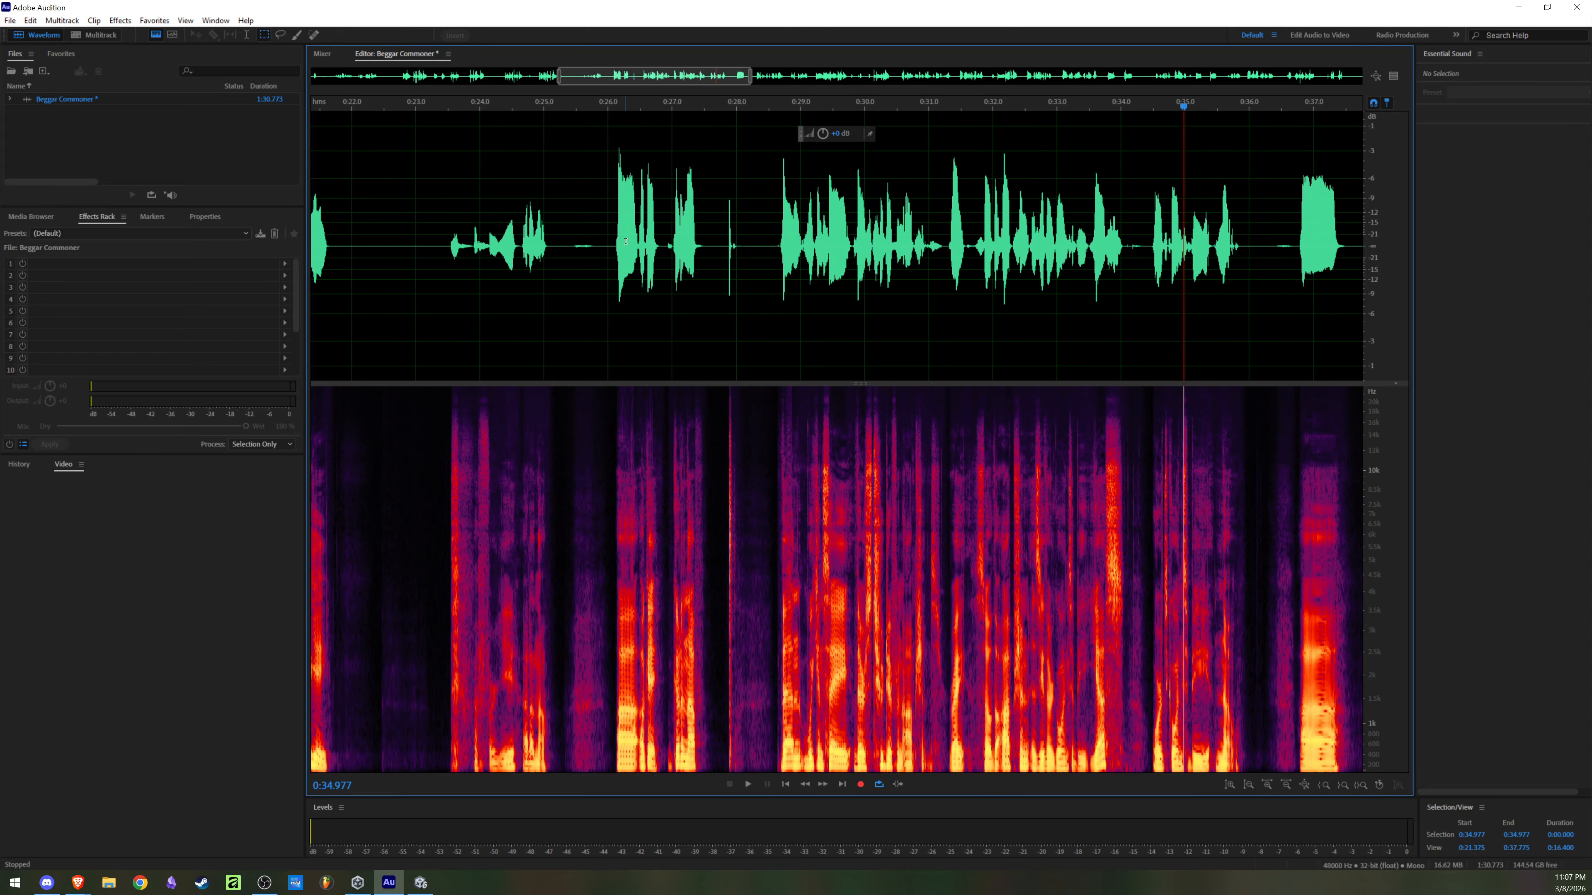
drag(727, 106, 479, 149)
drag(773, 200, 879, 210)
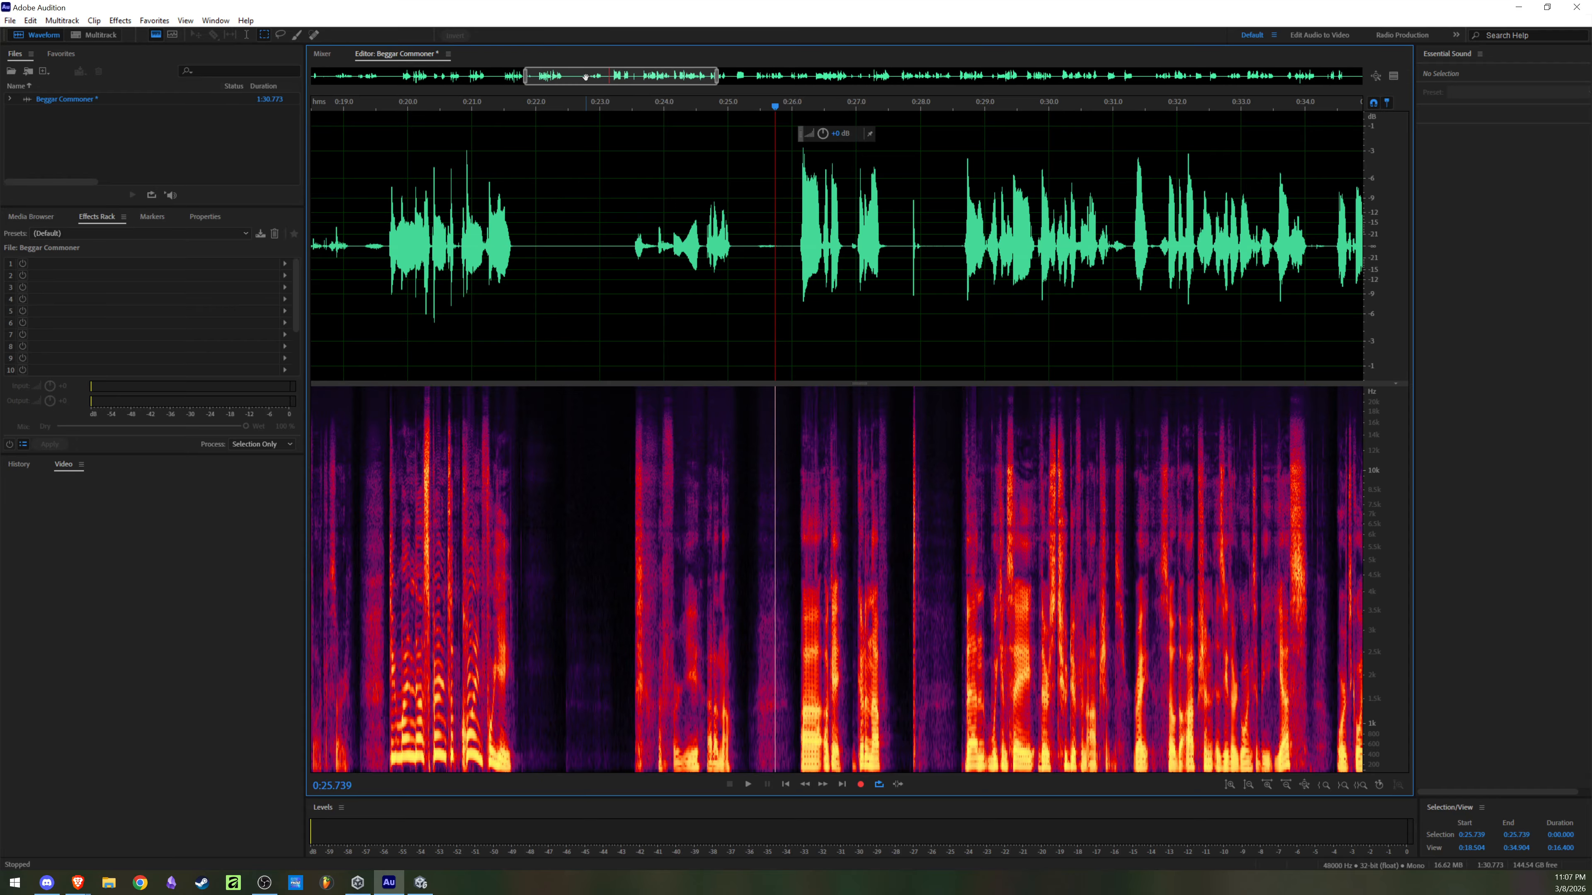
drag(567, 76, 397, 81)
click(580, 213)
key(space)
scroll(501, 219, down, 4)
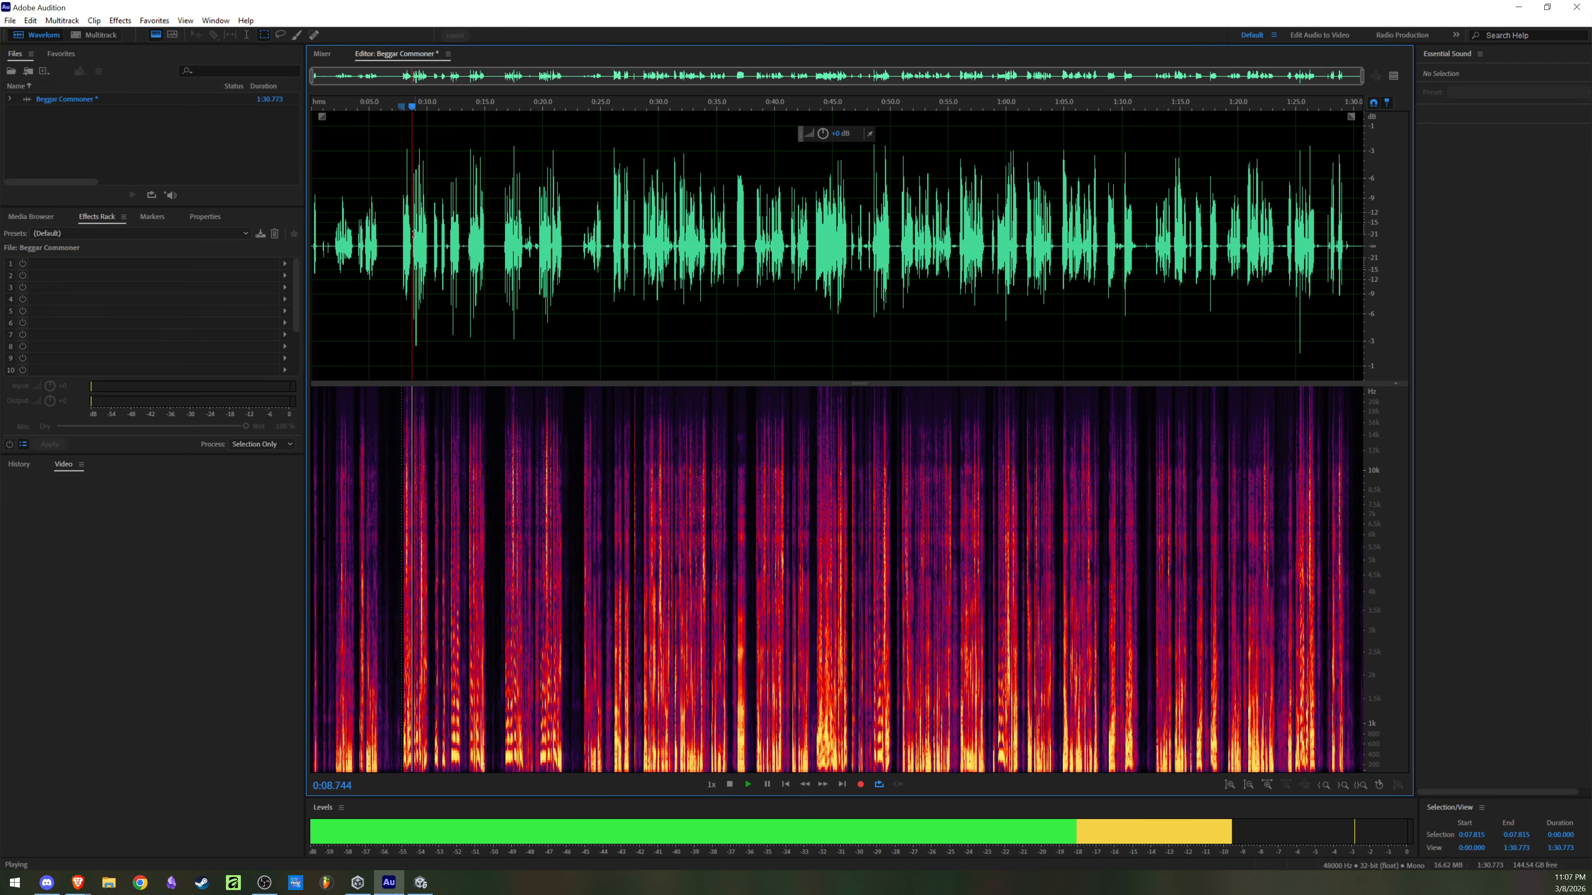
scroll(463, 223, up, 2)
scroll(462, 223, up, 2)
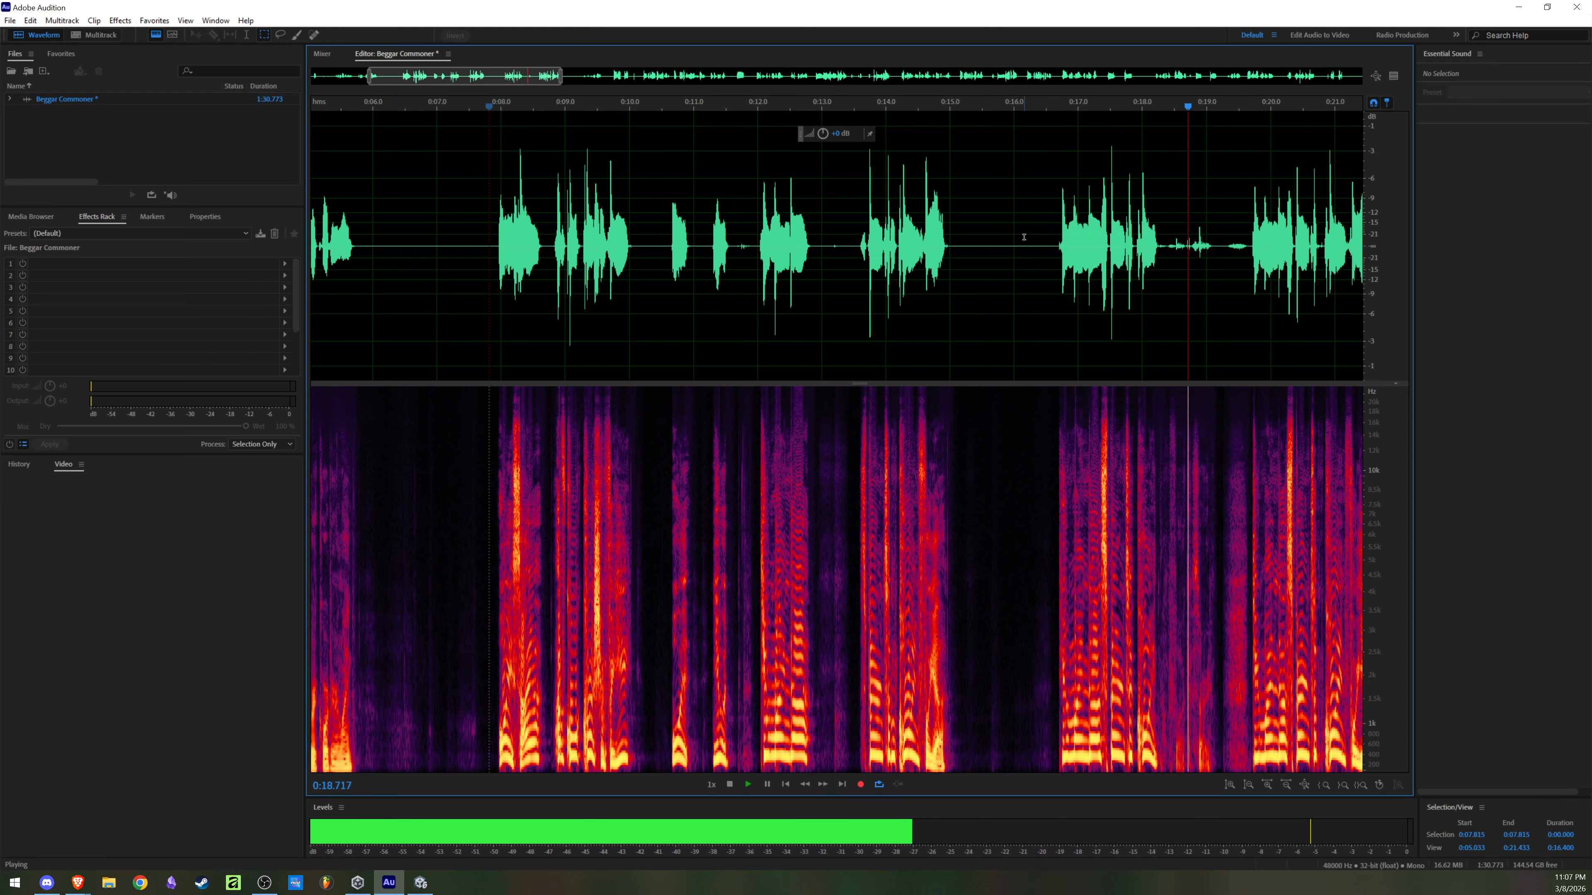
Step: Keep playing the recording to about 0:21.8, and replay the passage from about 0:07.8 to 0:10
scroll(1050, 246, down, 2)
scroll(1050, 246, up, 1)
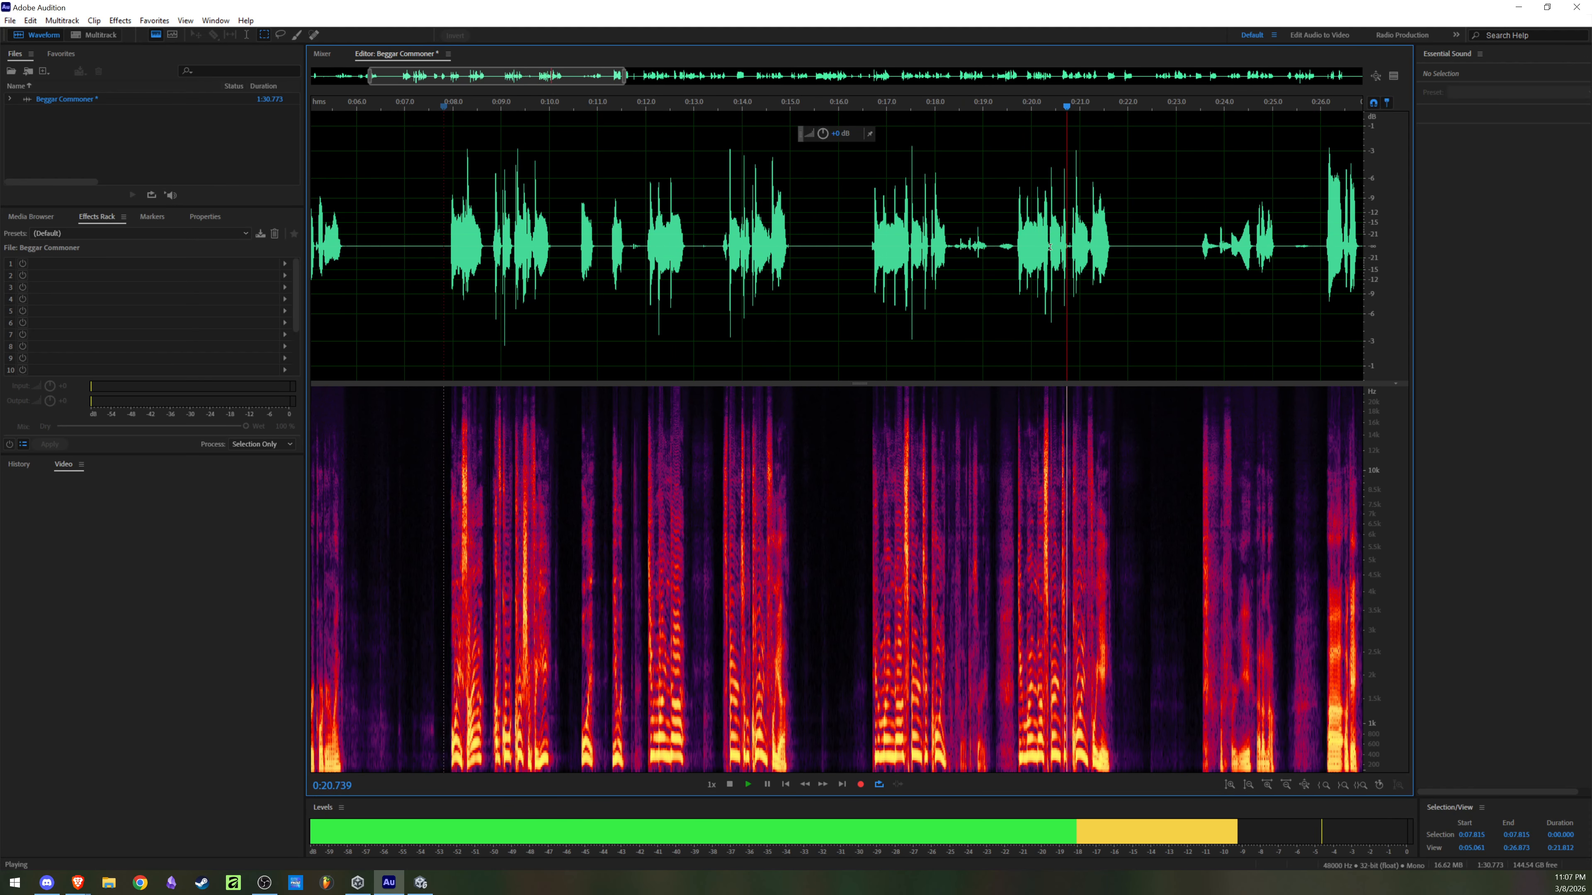
key(space)
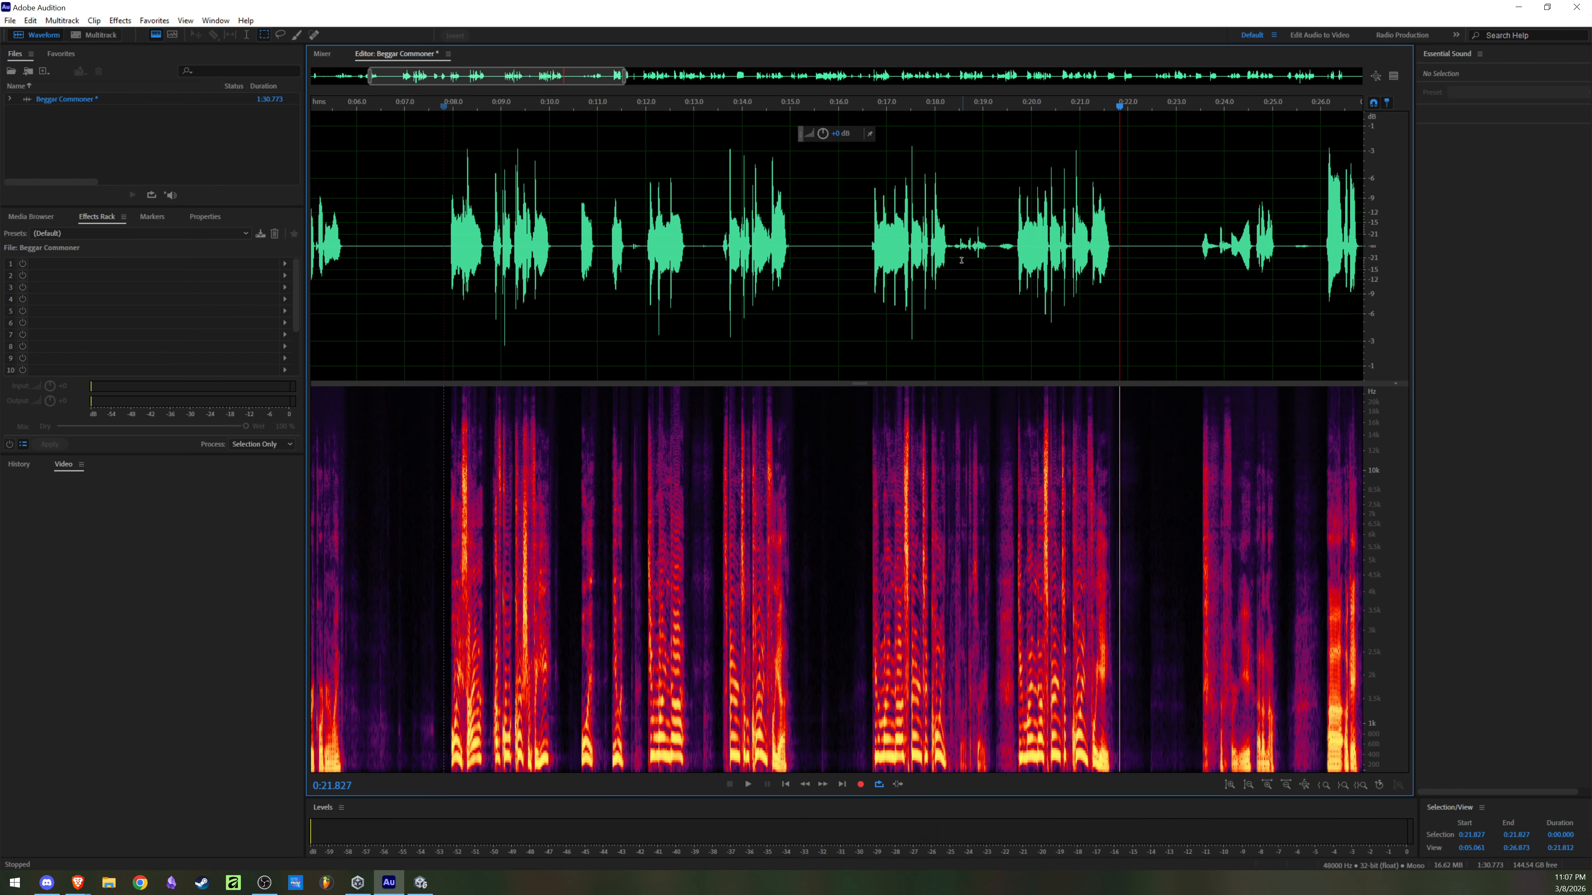
click(561, 233)
click(444, 244)
key(space)
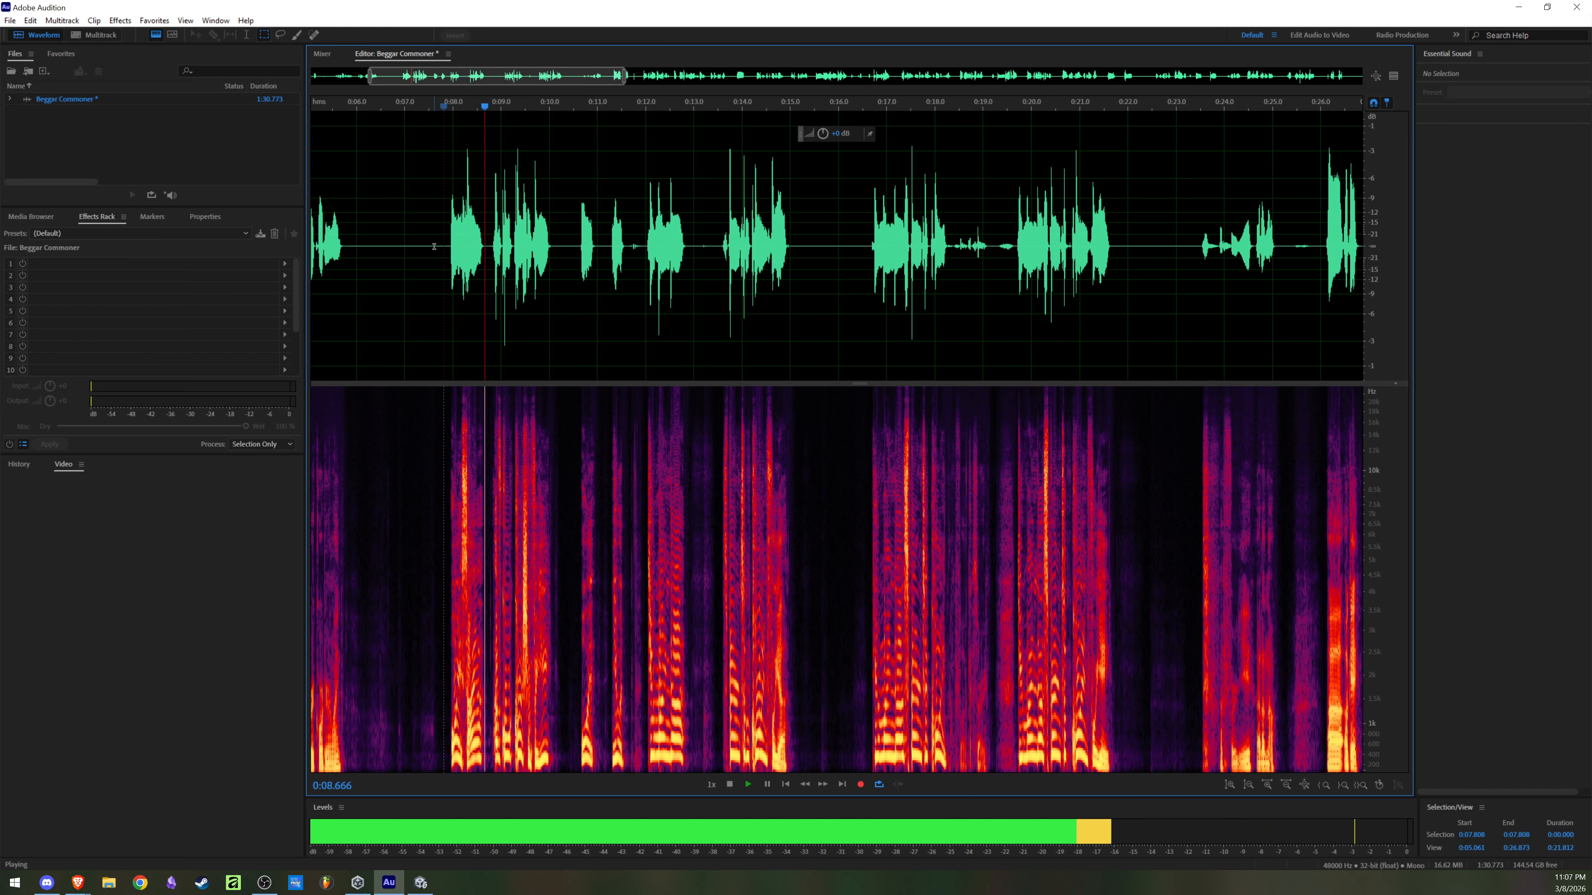
key(space)
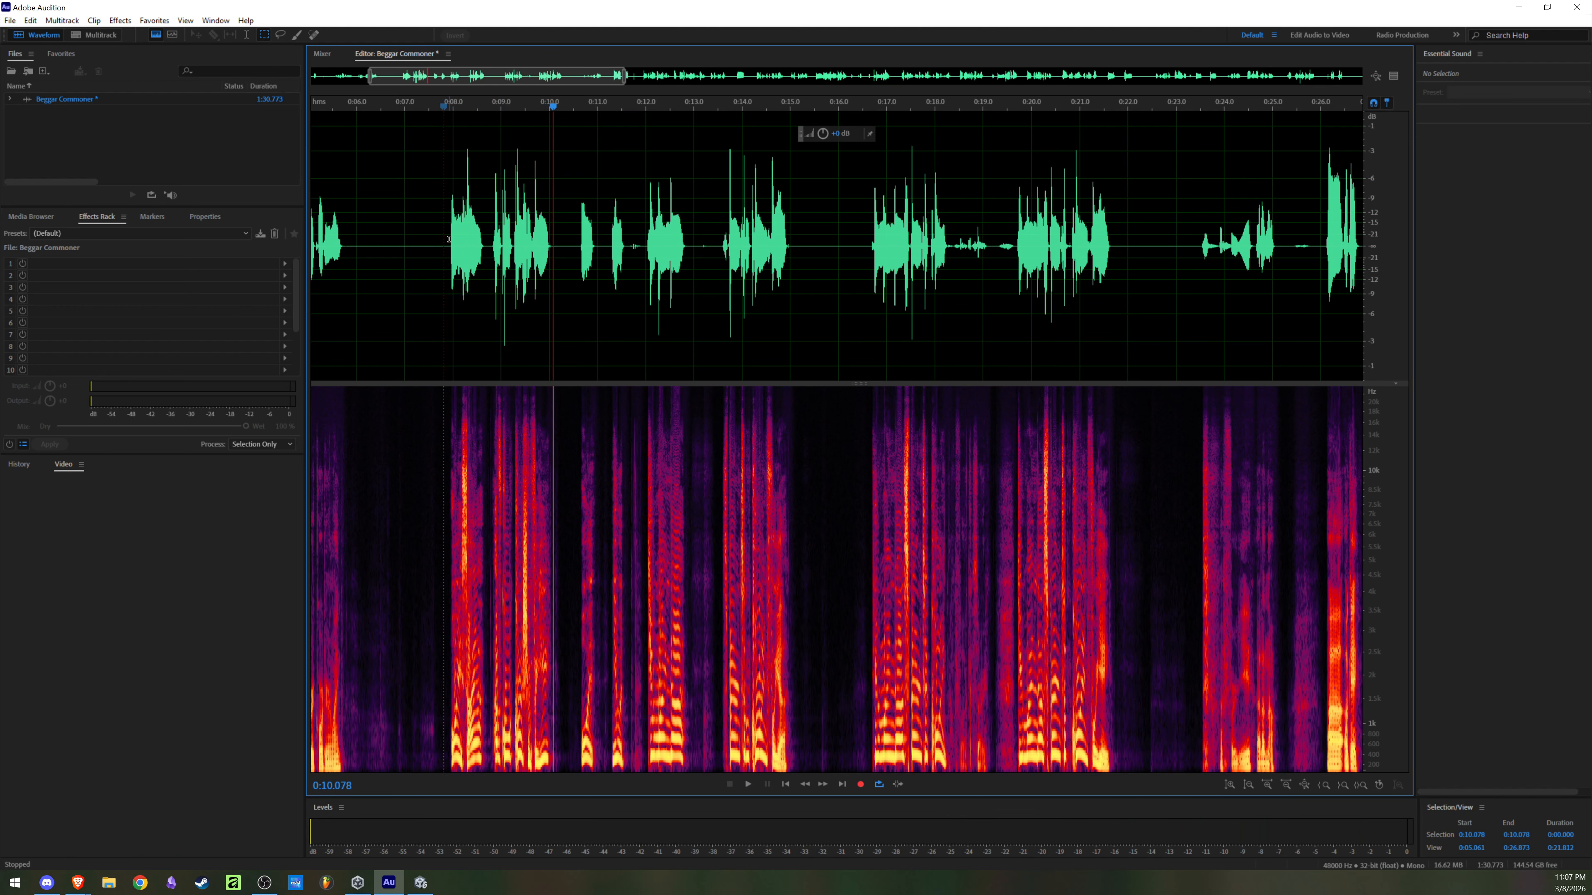
Step: Delete the opening of the recording, from the start up to the pause at about 0:07.8
drag(452, 240, 157, 248)
click(722, 260)
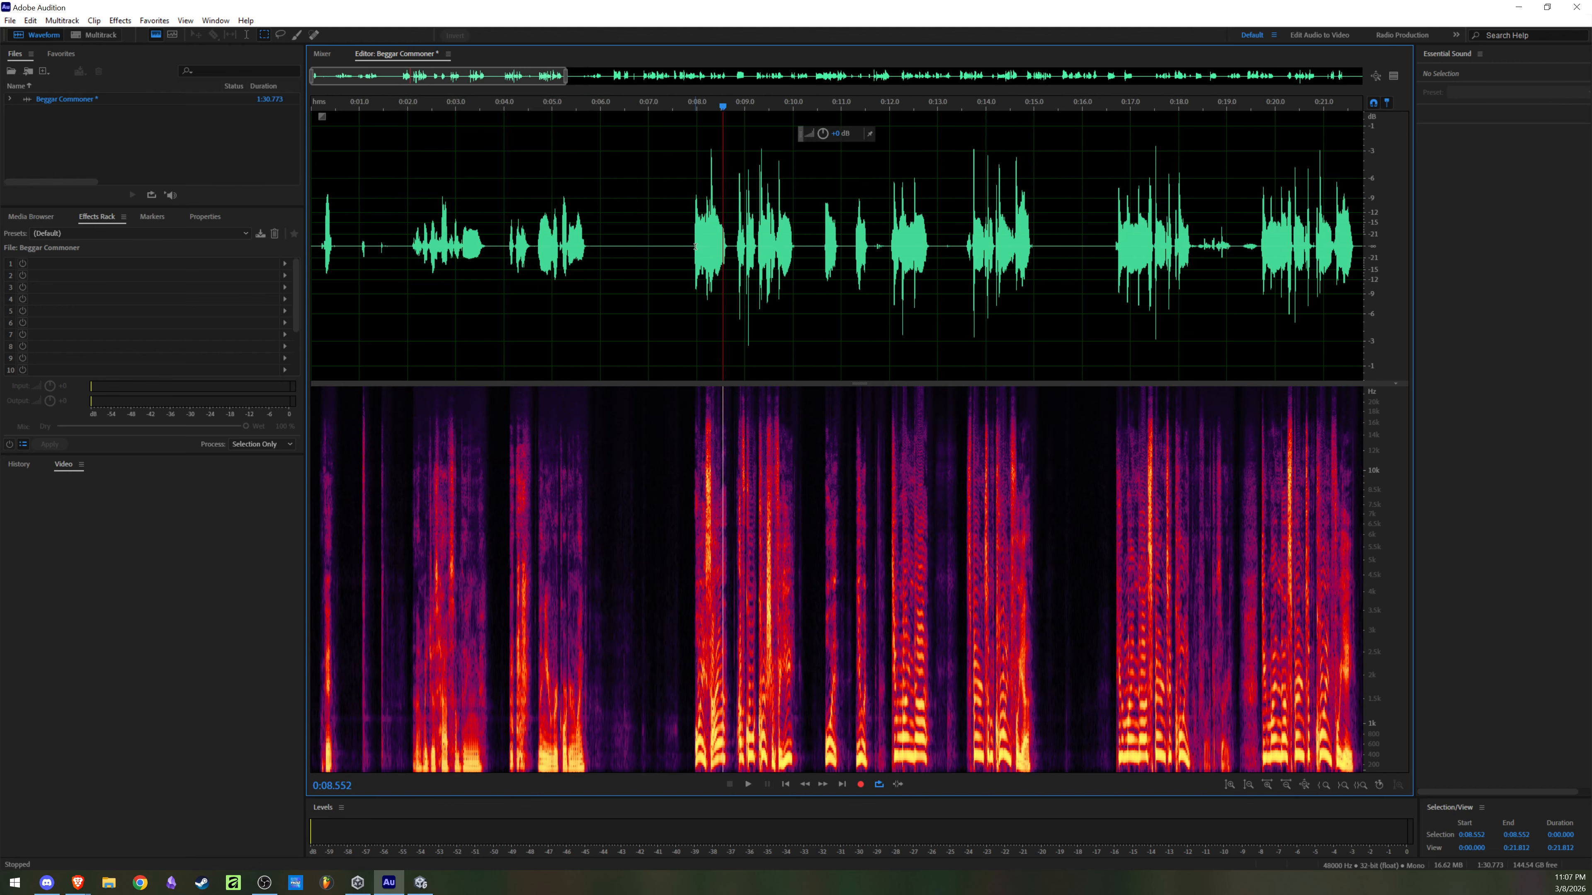
click(689, 254)
drag(689, 252, 61, 265)
key(Delete)
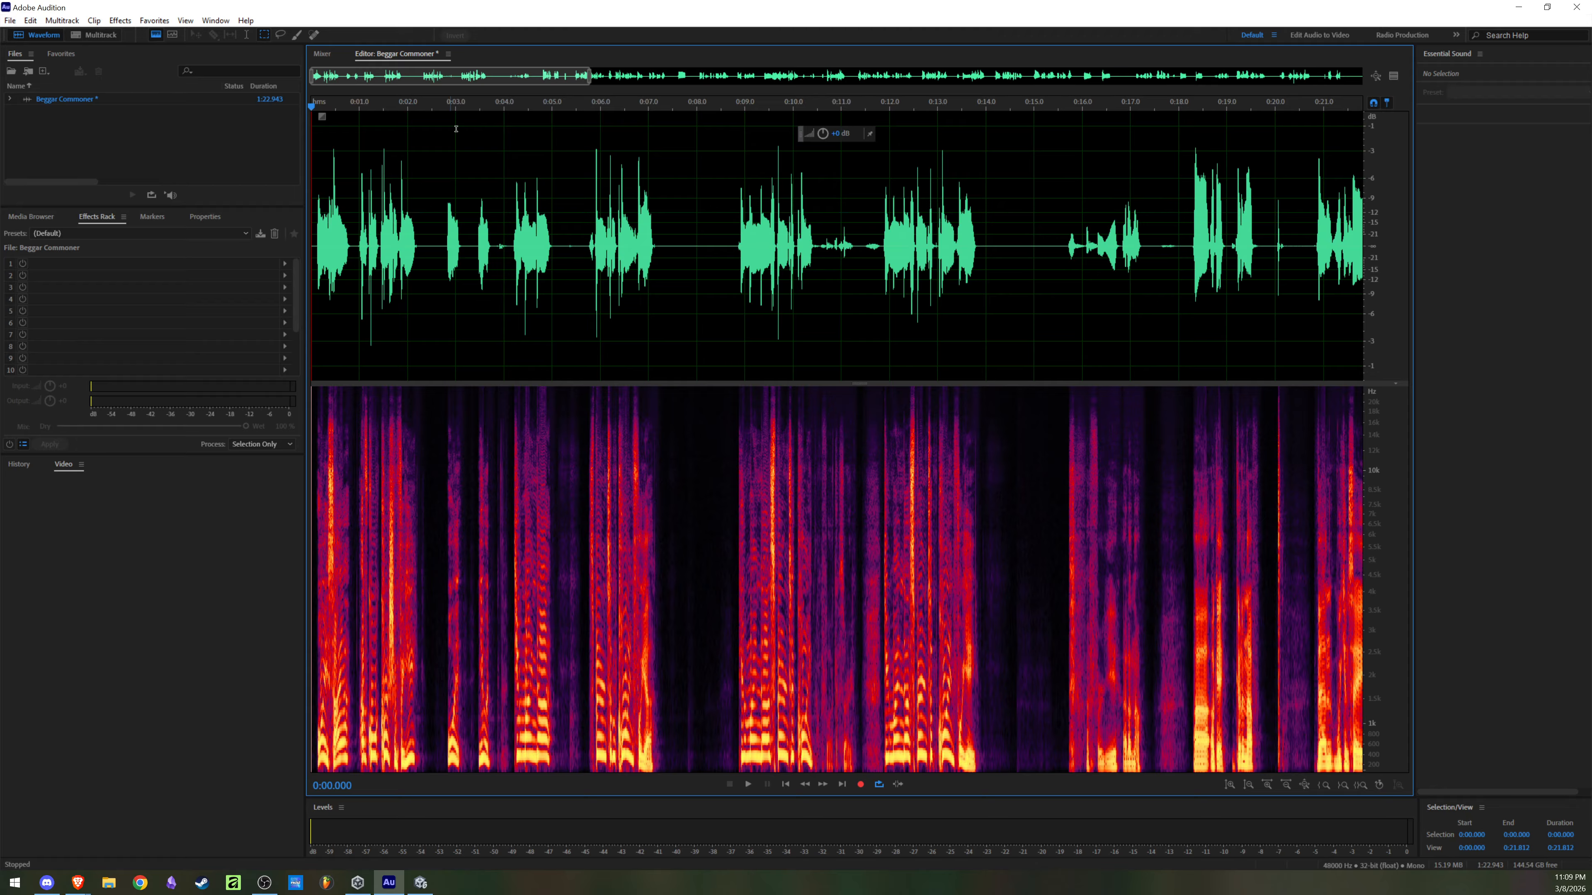
Step: Play the recording from the start to about 0:11.1, and delete the section from 0:02.362 to 0:11.798
click(356, 270)
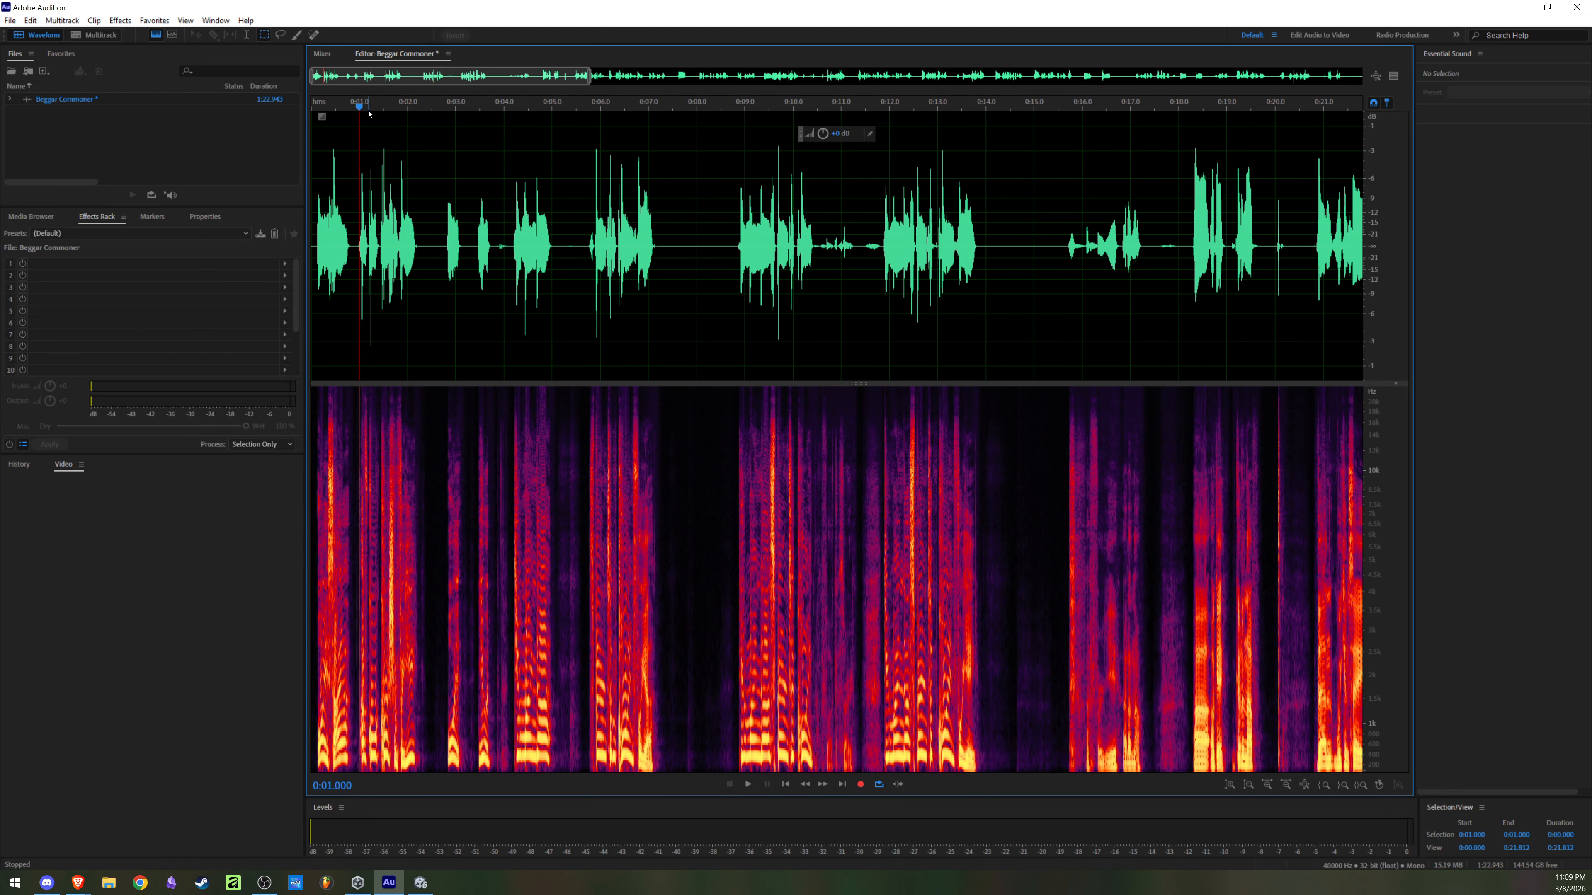
key(space)
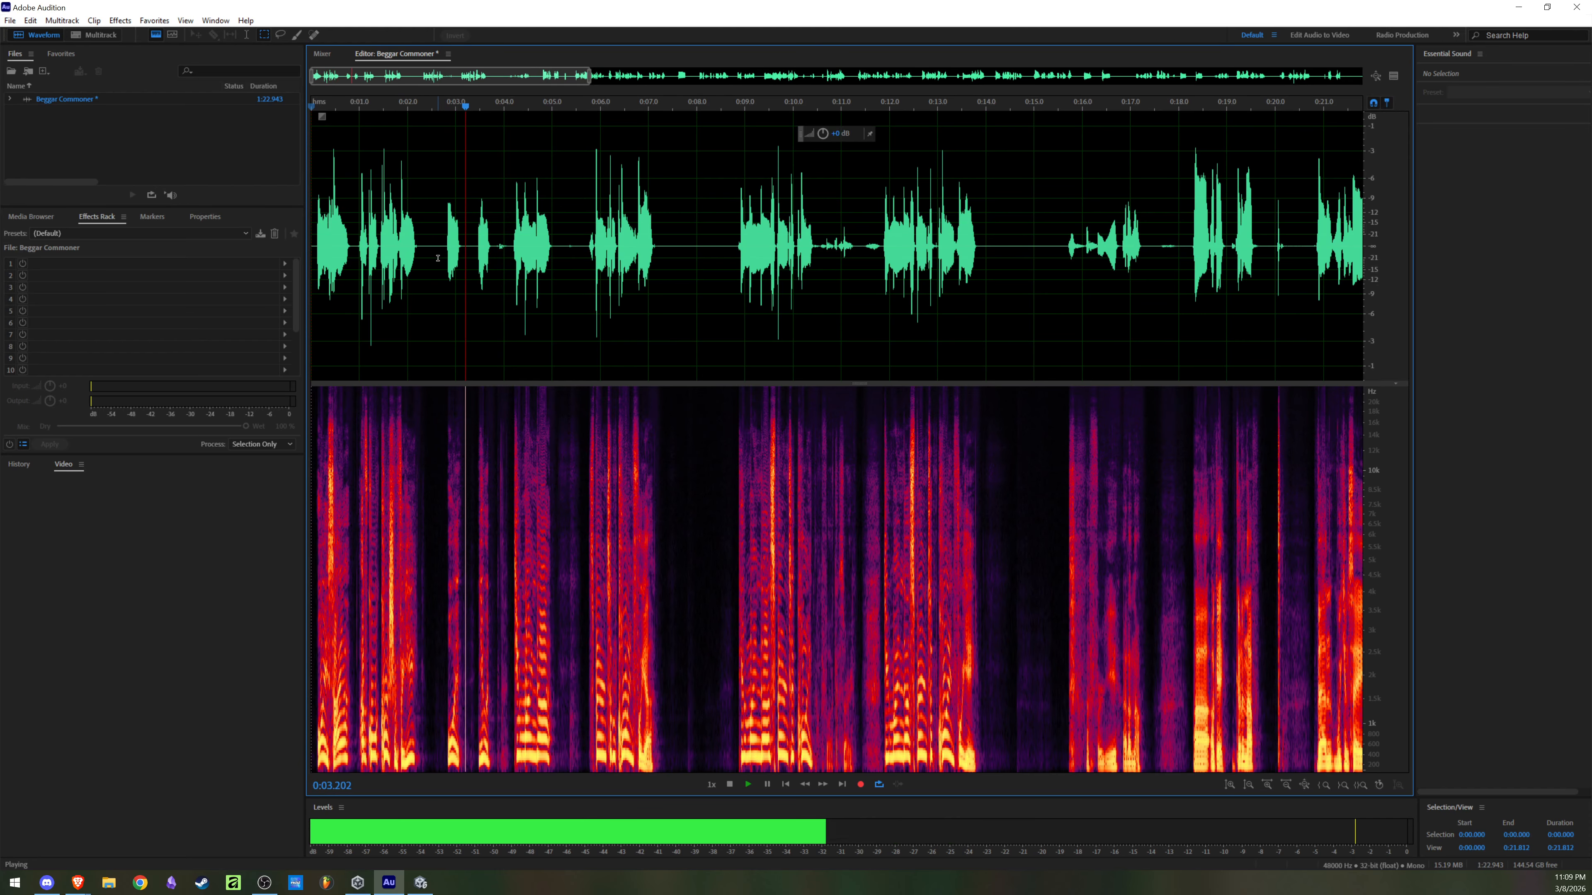
scroll(438, 258, up, 2)
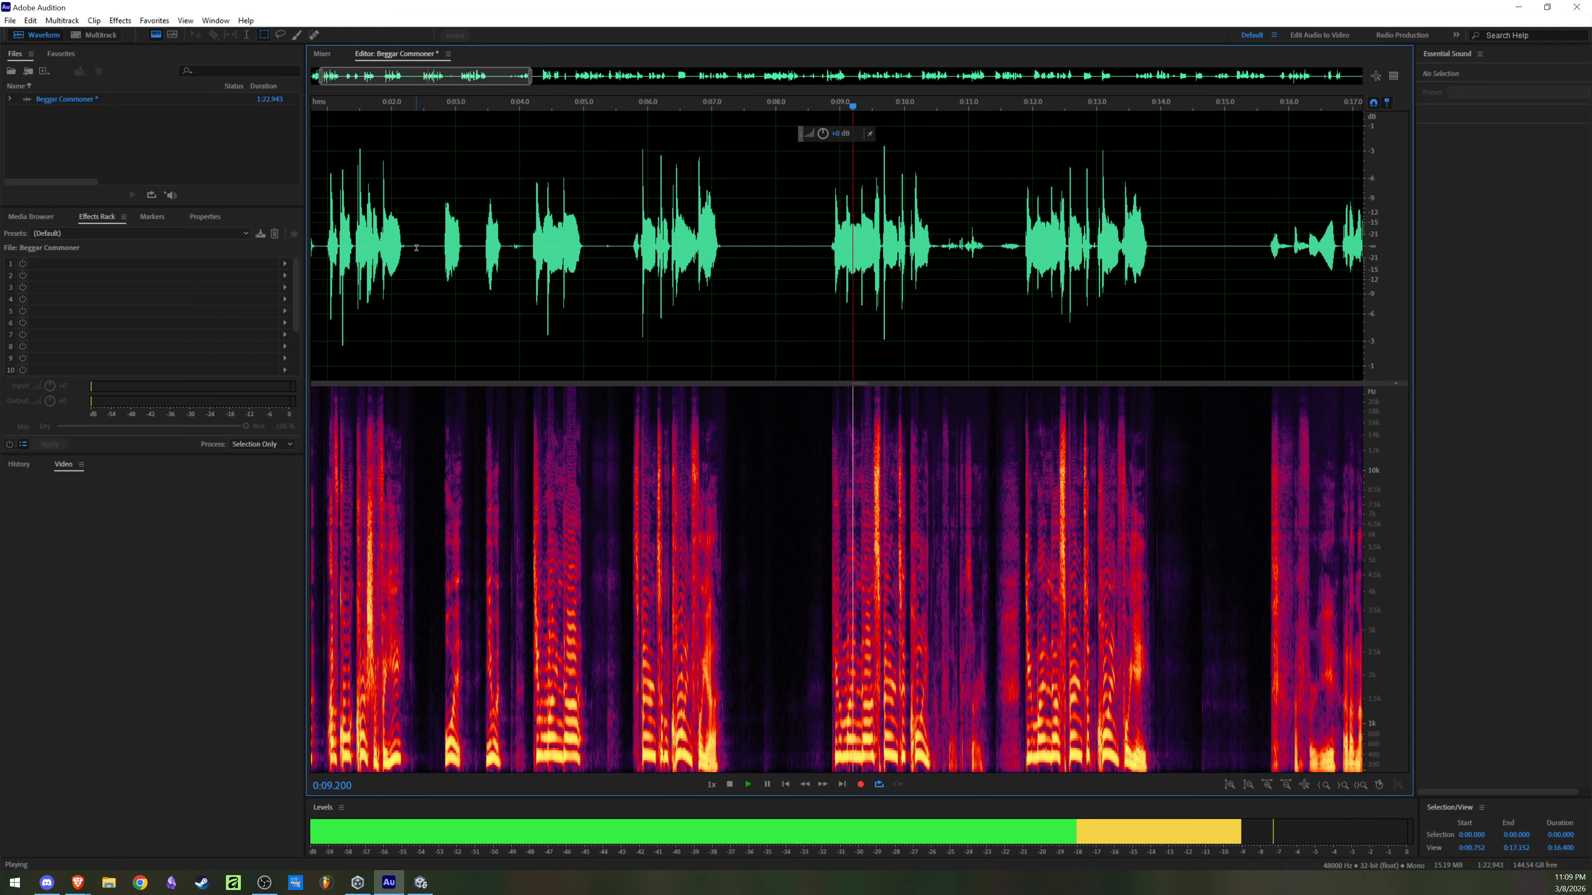
key(space)
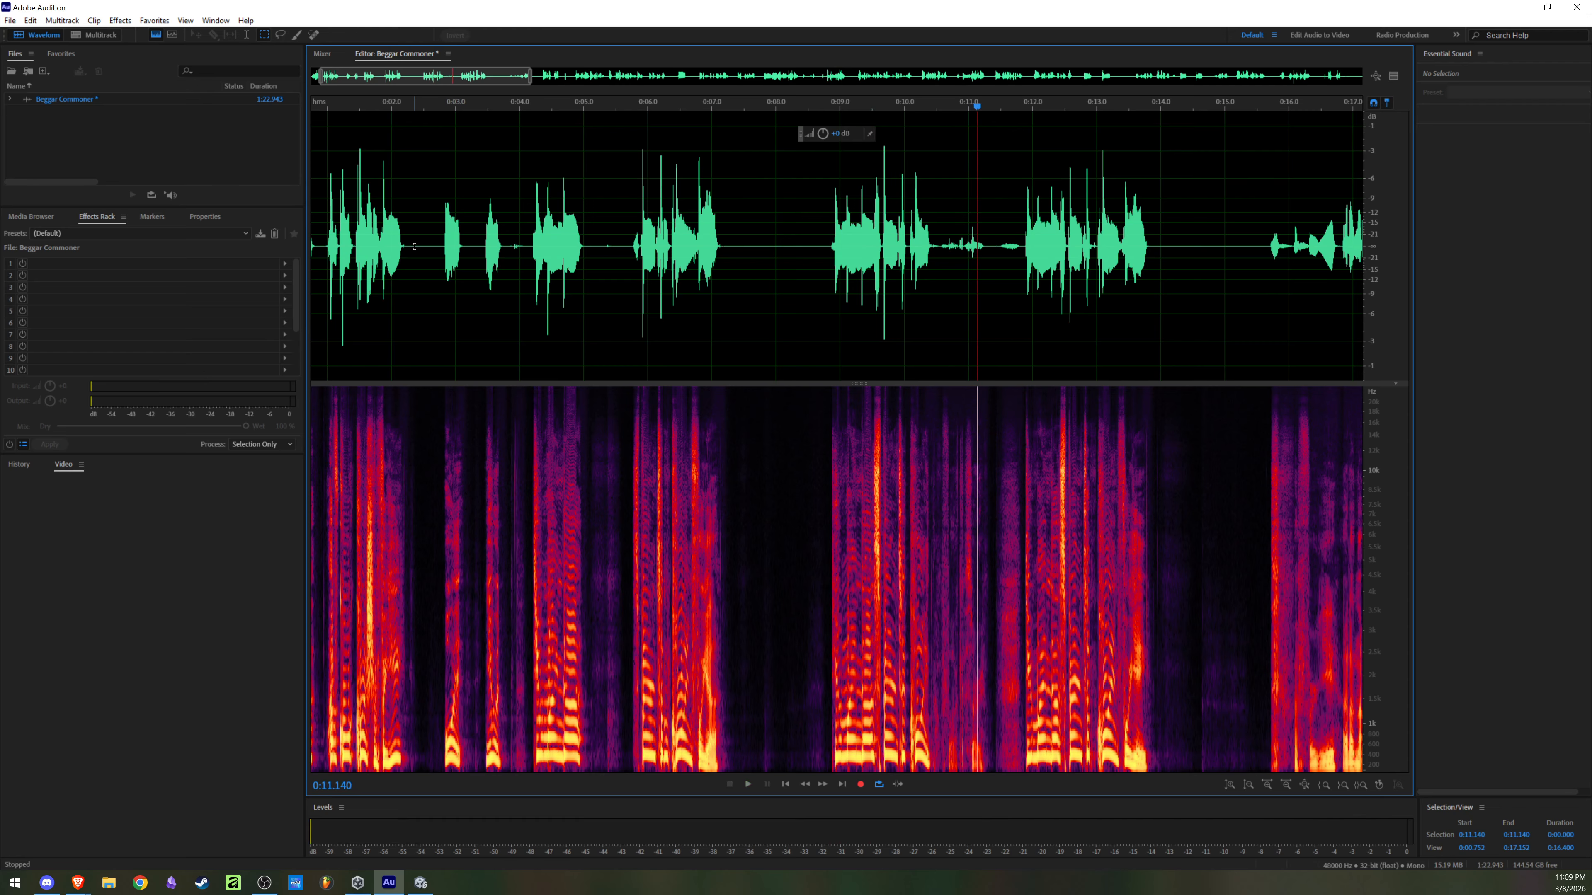
drag(414, 246, 1020, 247)
key(Delete)
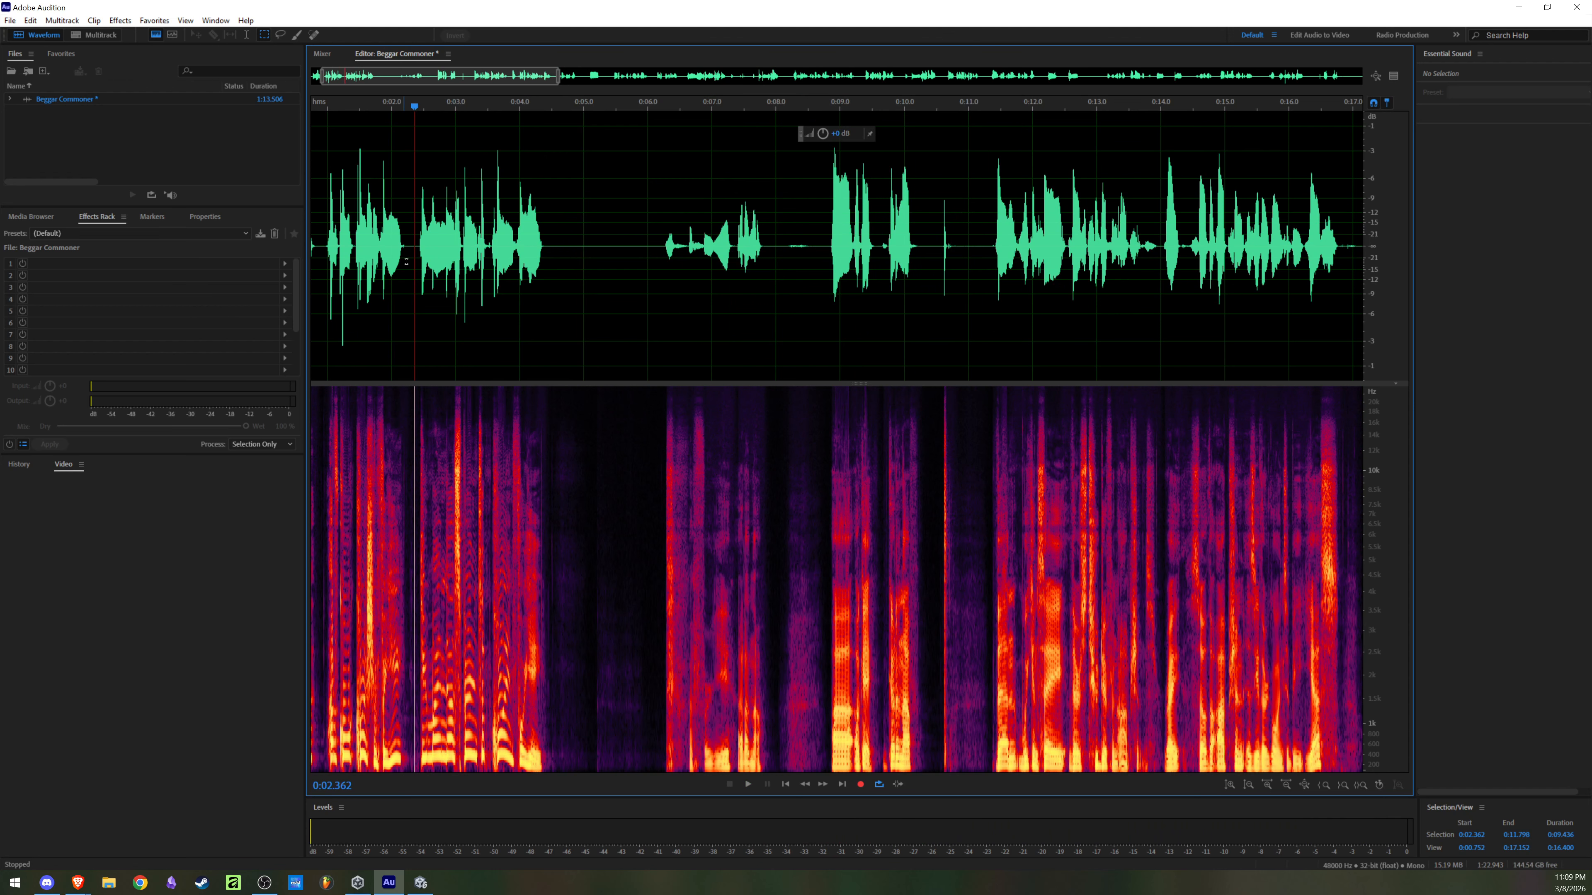
Step: Play the shortened recording from the start to check the cut, stopping at about 0:02.1
scroll(406, 262, down, 5)
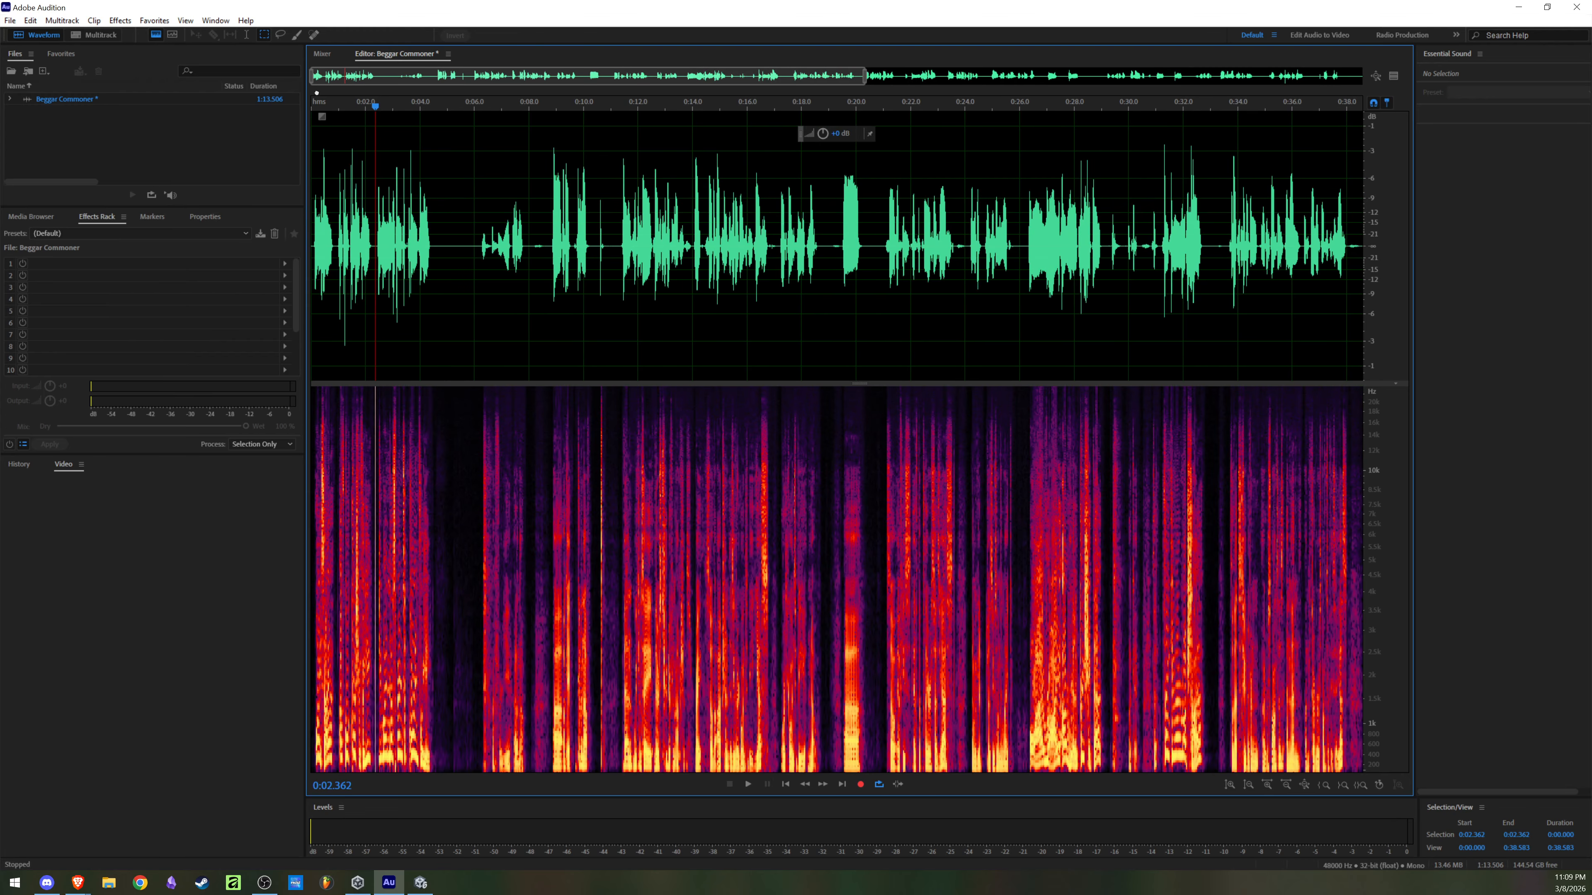
scroll(348, 172, up, 5)
drag(397, 108, 220, 124)
key(space)
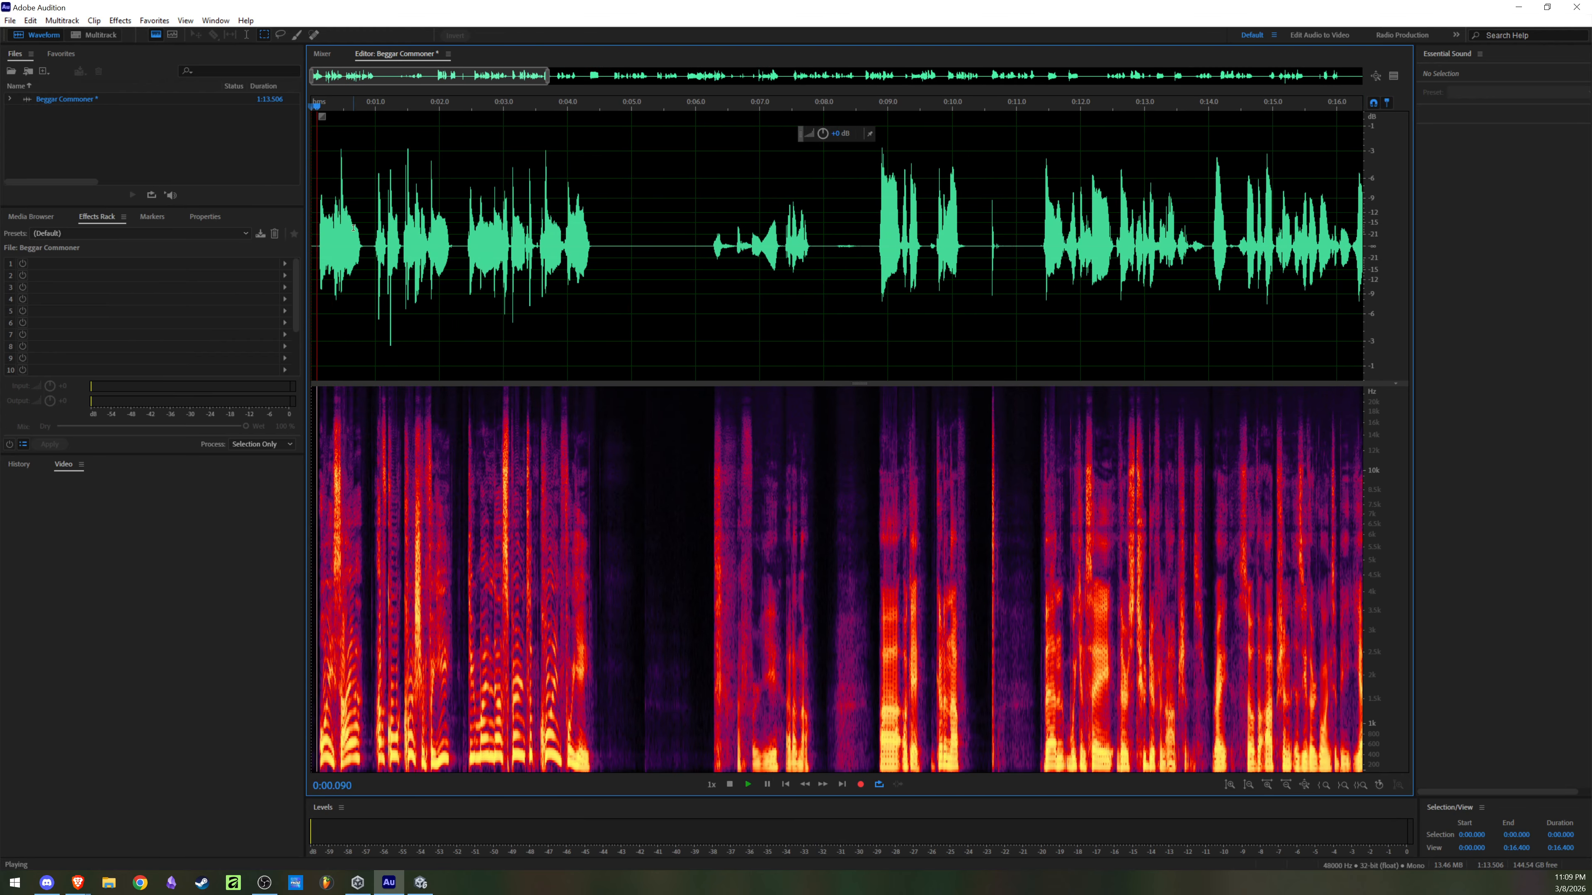
scroll(337, 230, up, 3)
scroll(347, 230, down, 2)
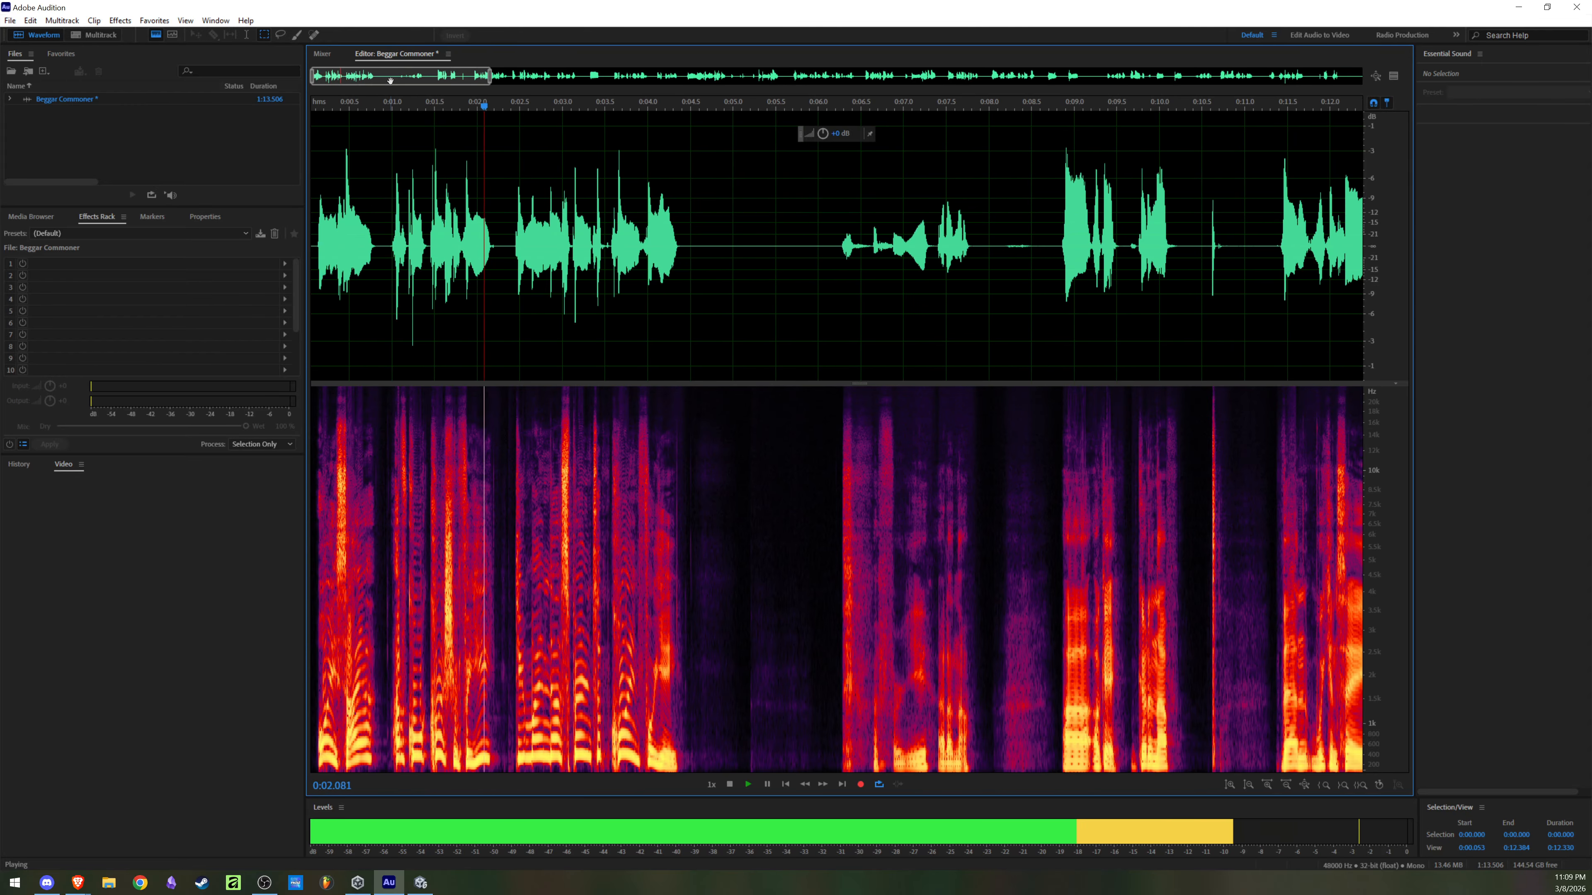
key(space)
Step: Delete the short silence of about 0.1 seconds before the first word of the recording
scroll(362, 198, up, 5)
drag(339, 83, 232, 101)
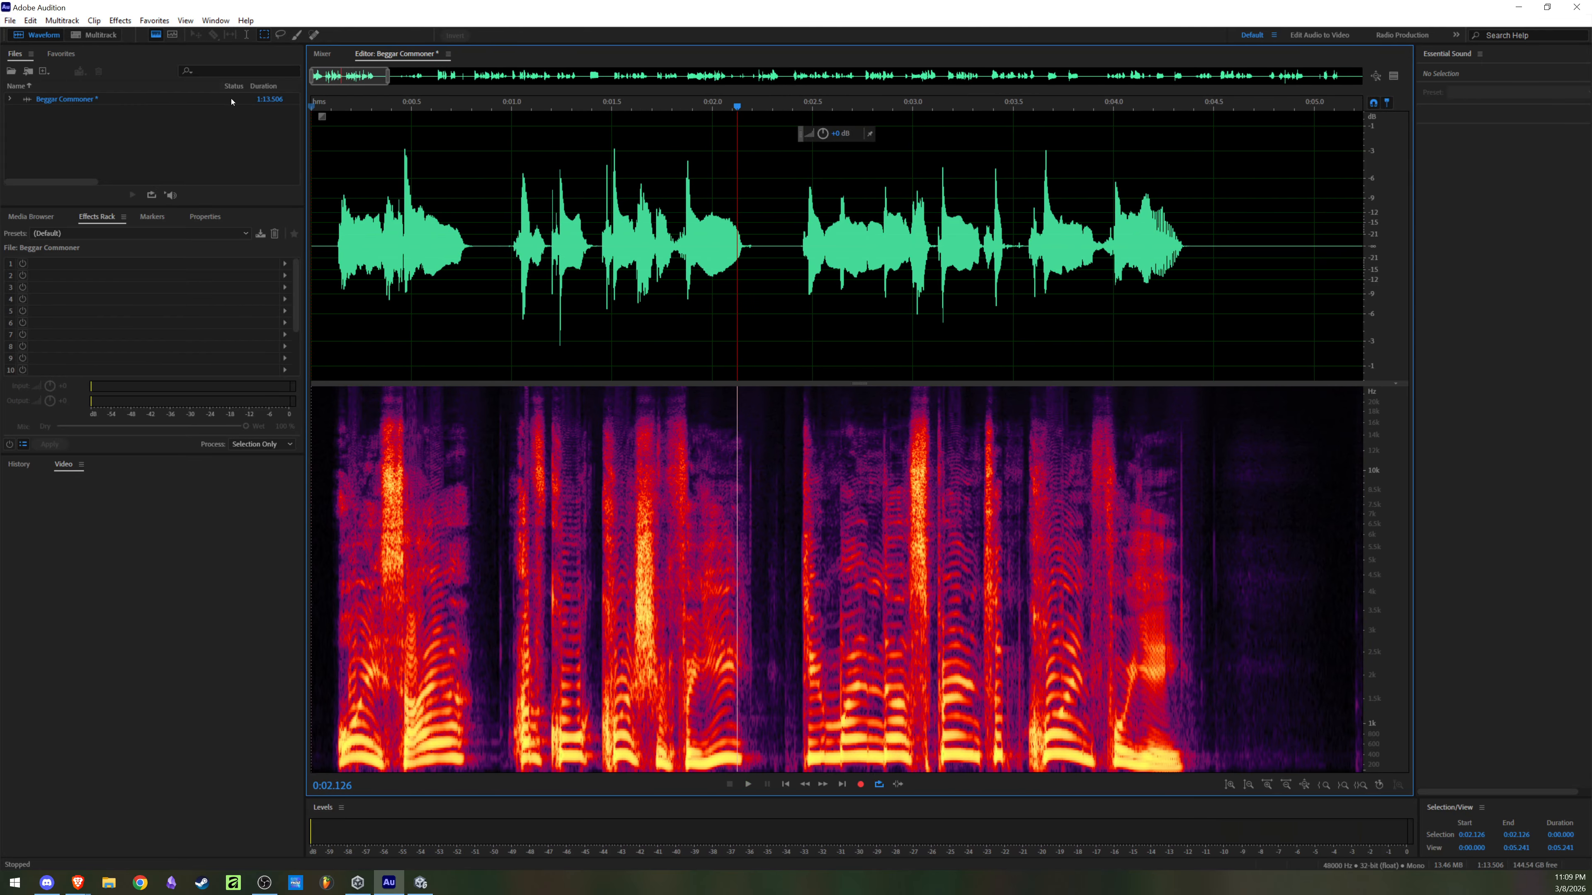
scroll(337, 206, up, 1)
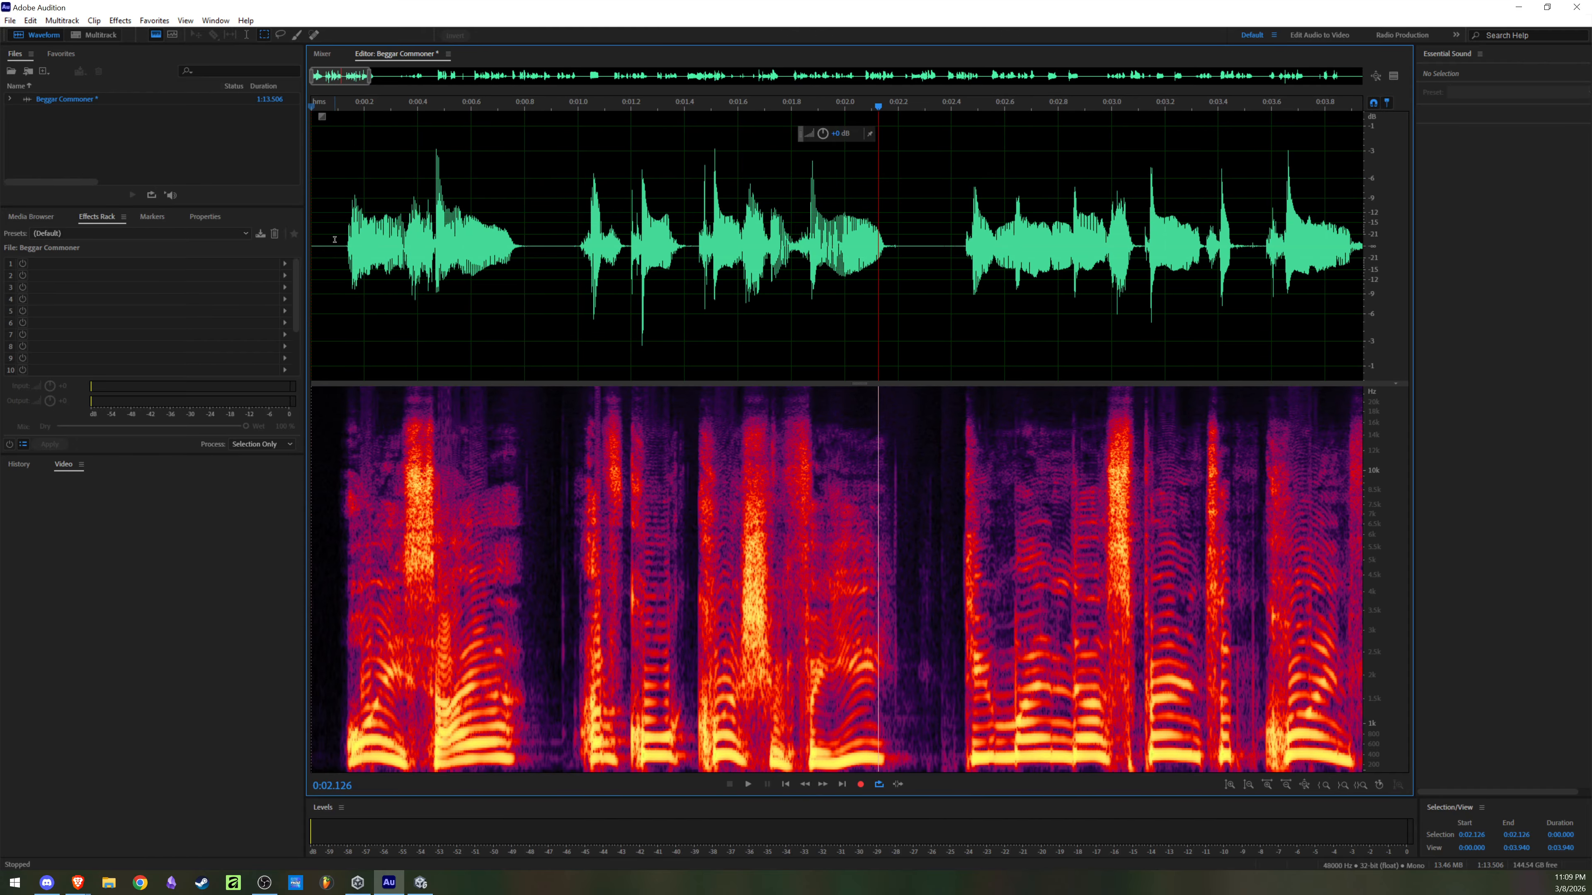
drag(341, 241, 294, 258)
key(Delete)
Step: Play the recording from the start to about 0:04.4, and select the spoken line from 0:00.000 to 0:04.314
scroll(367, 143, down, 3)
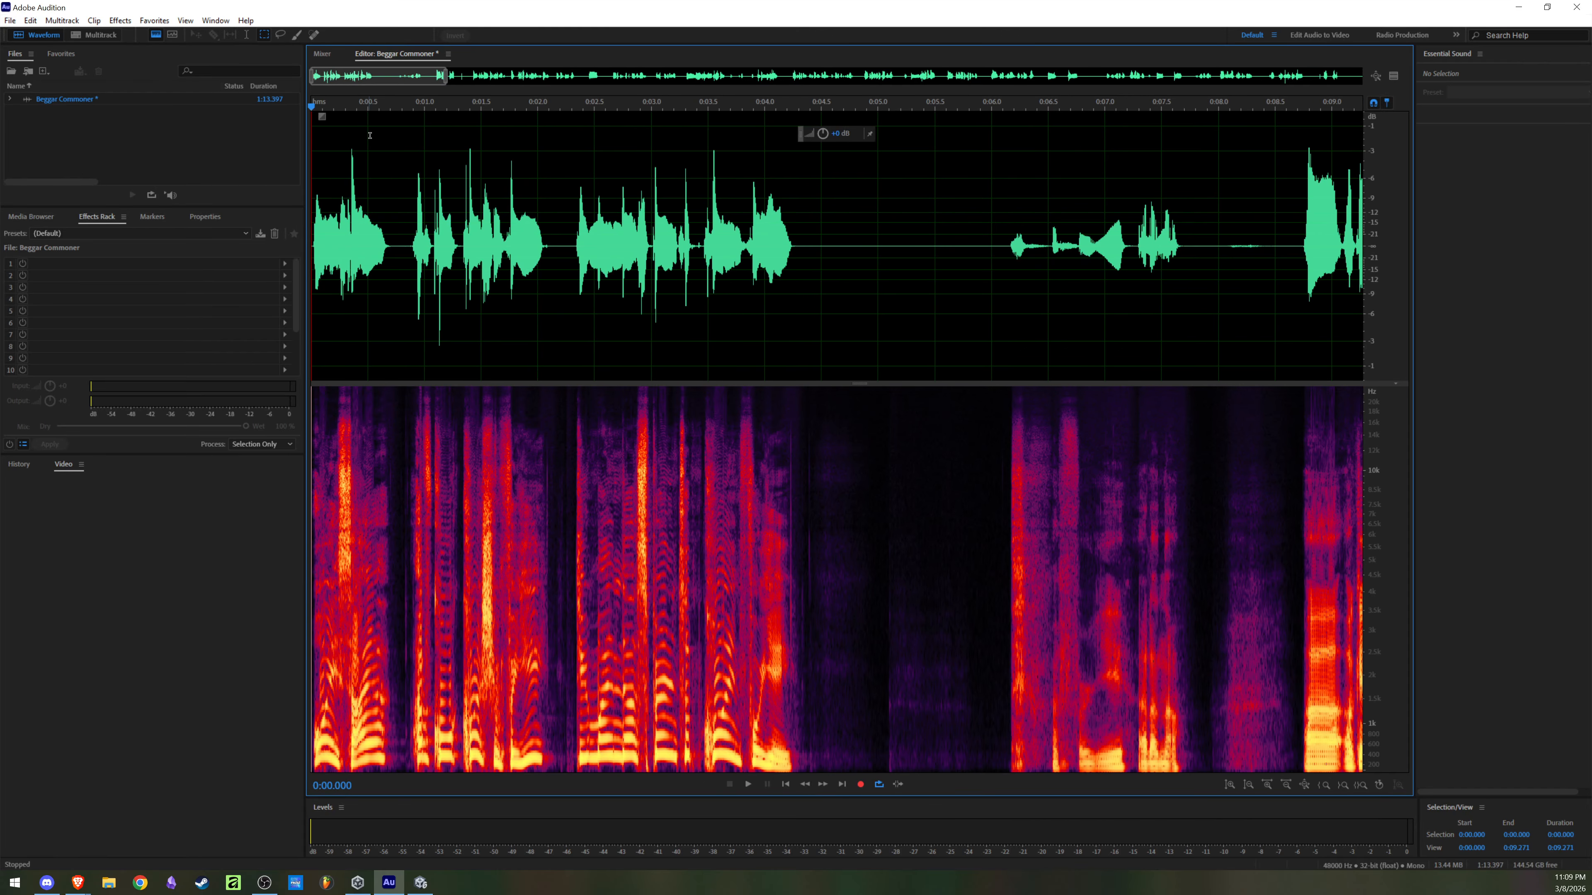
key(space)
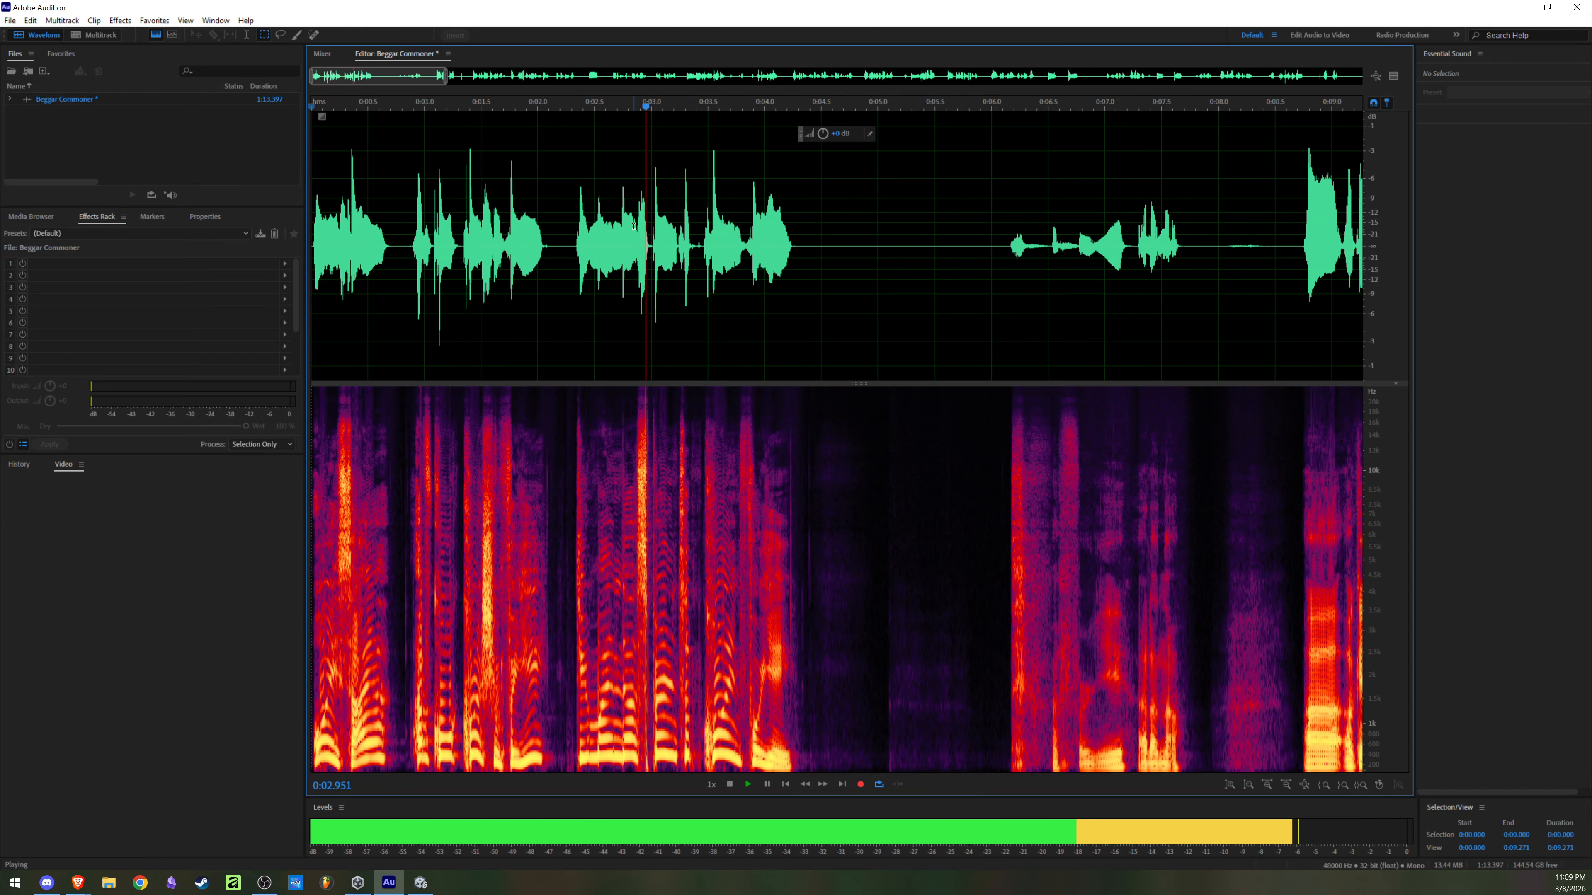
key(space)
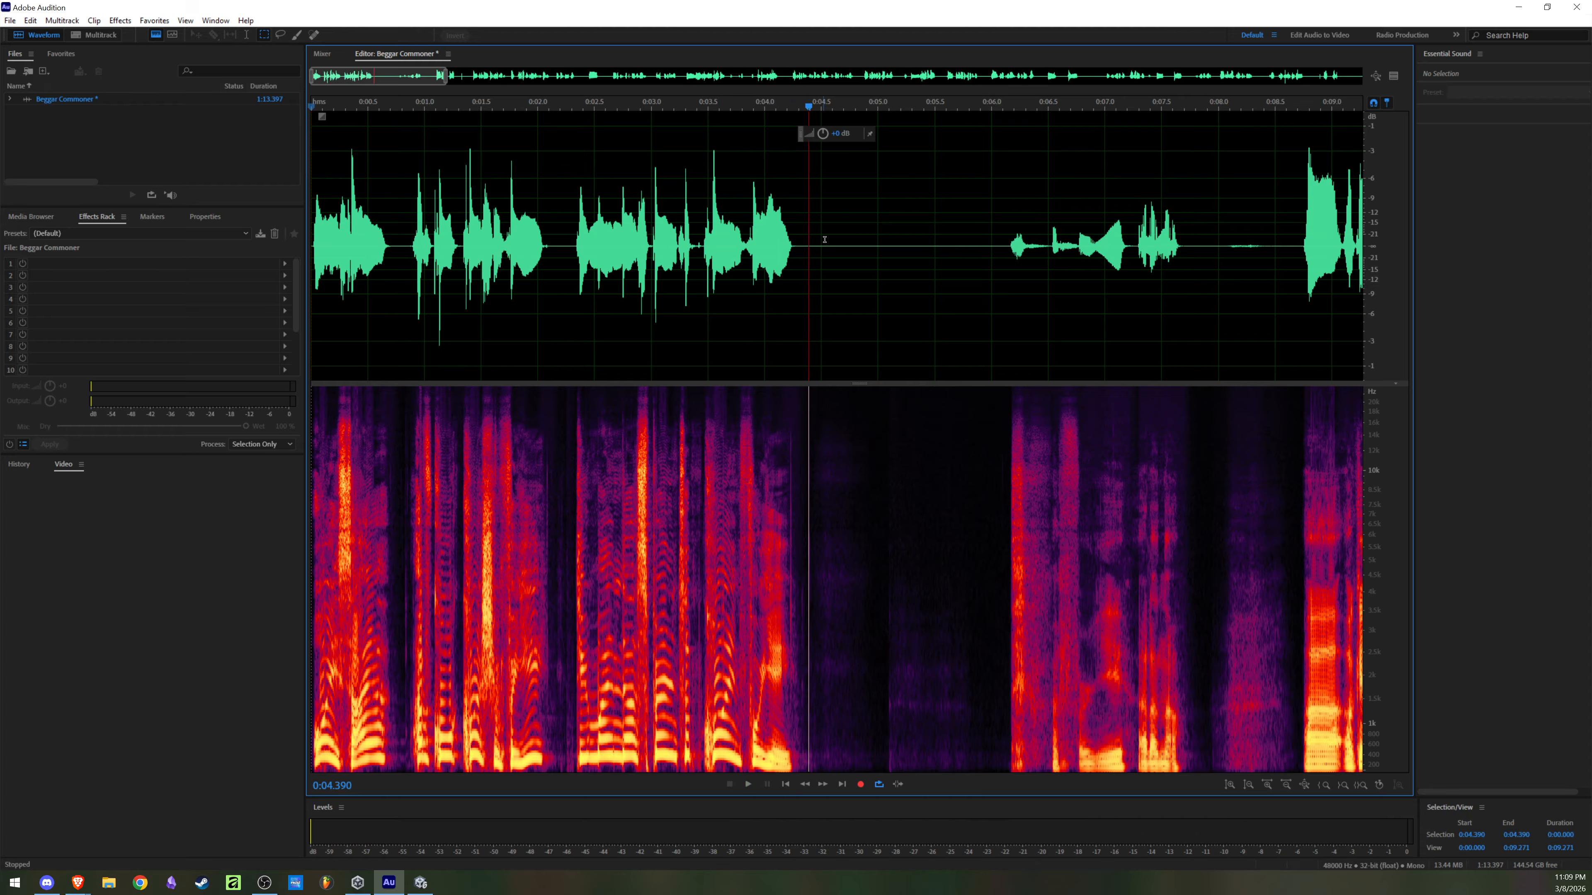
drag(804, 234, 311, 238)
Step: Export the audio as Beggar Commoner.wav in Wave PCM format to the Videos folder
right_click(587, 265)
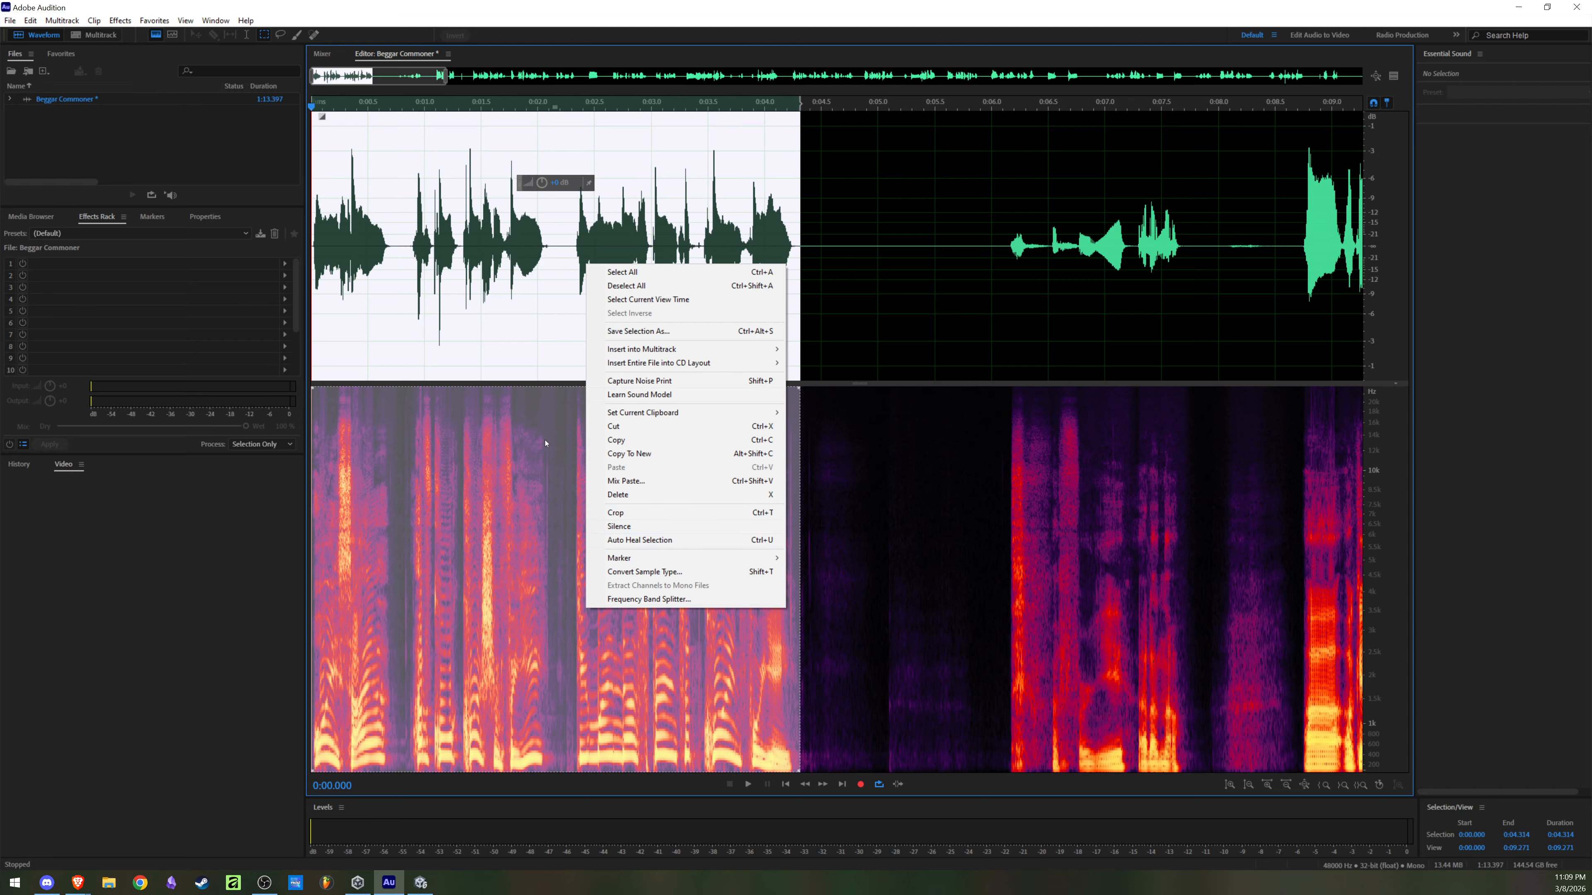
click(32, 20)
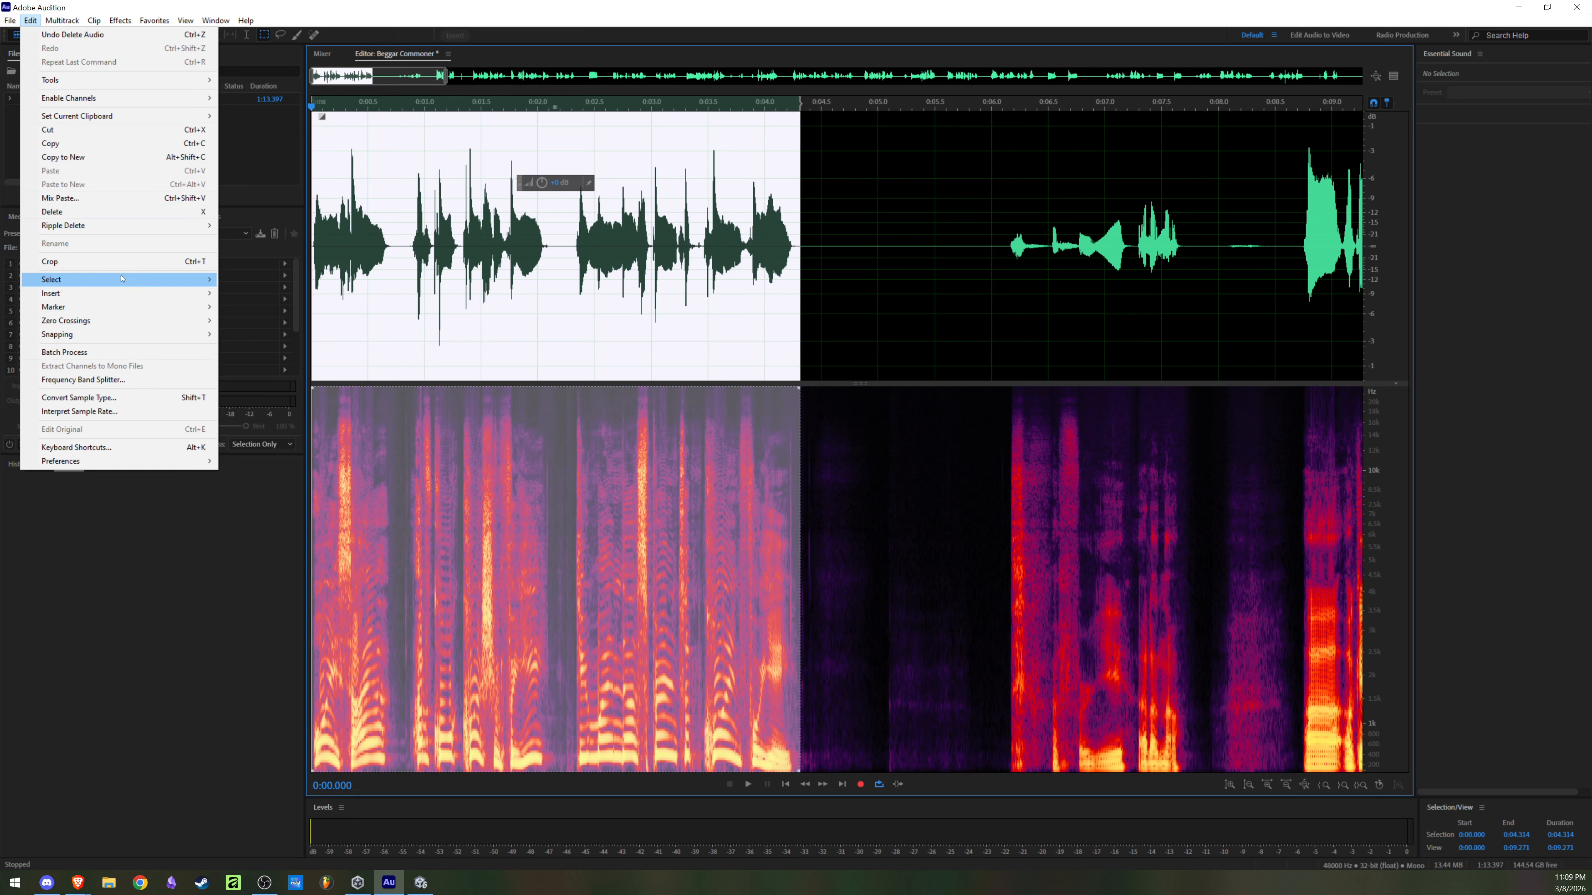
key(Left)
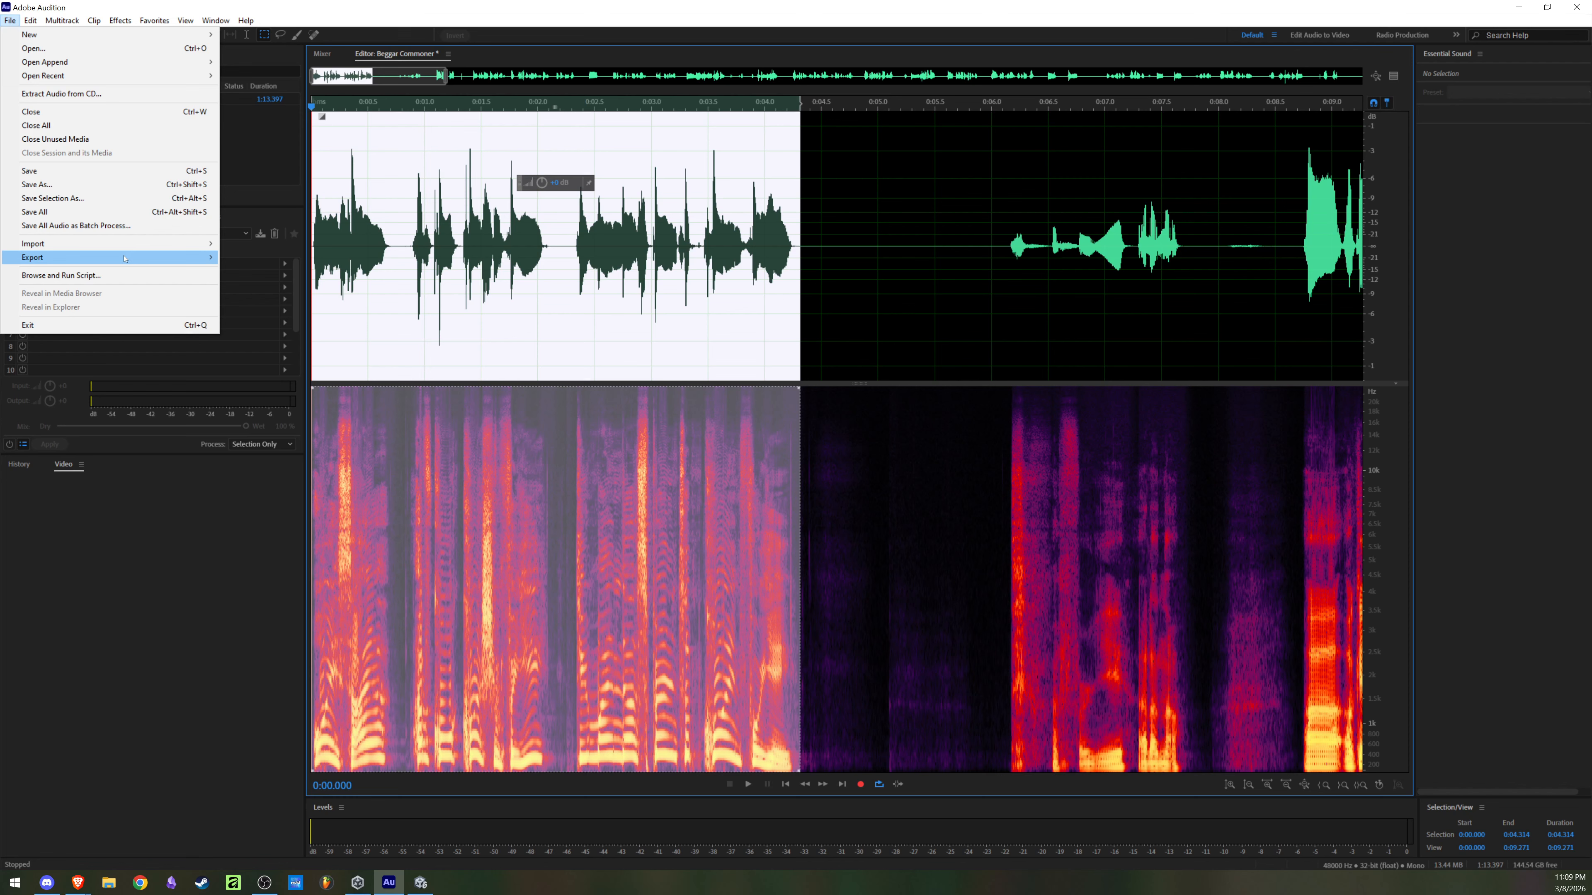
mouse_move(134, 255)
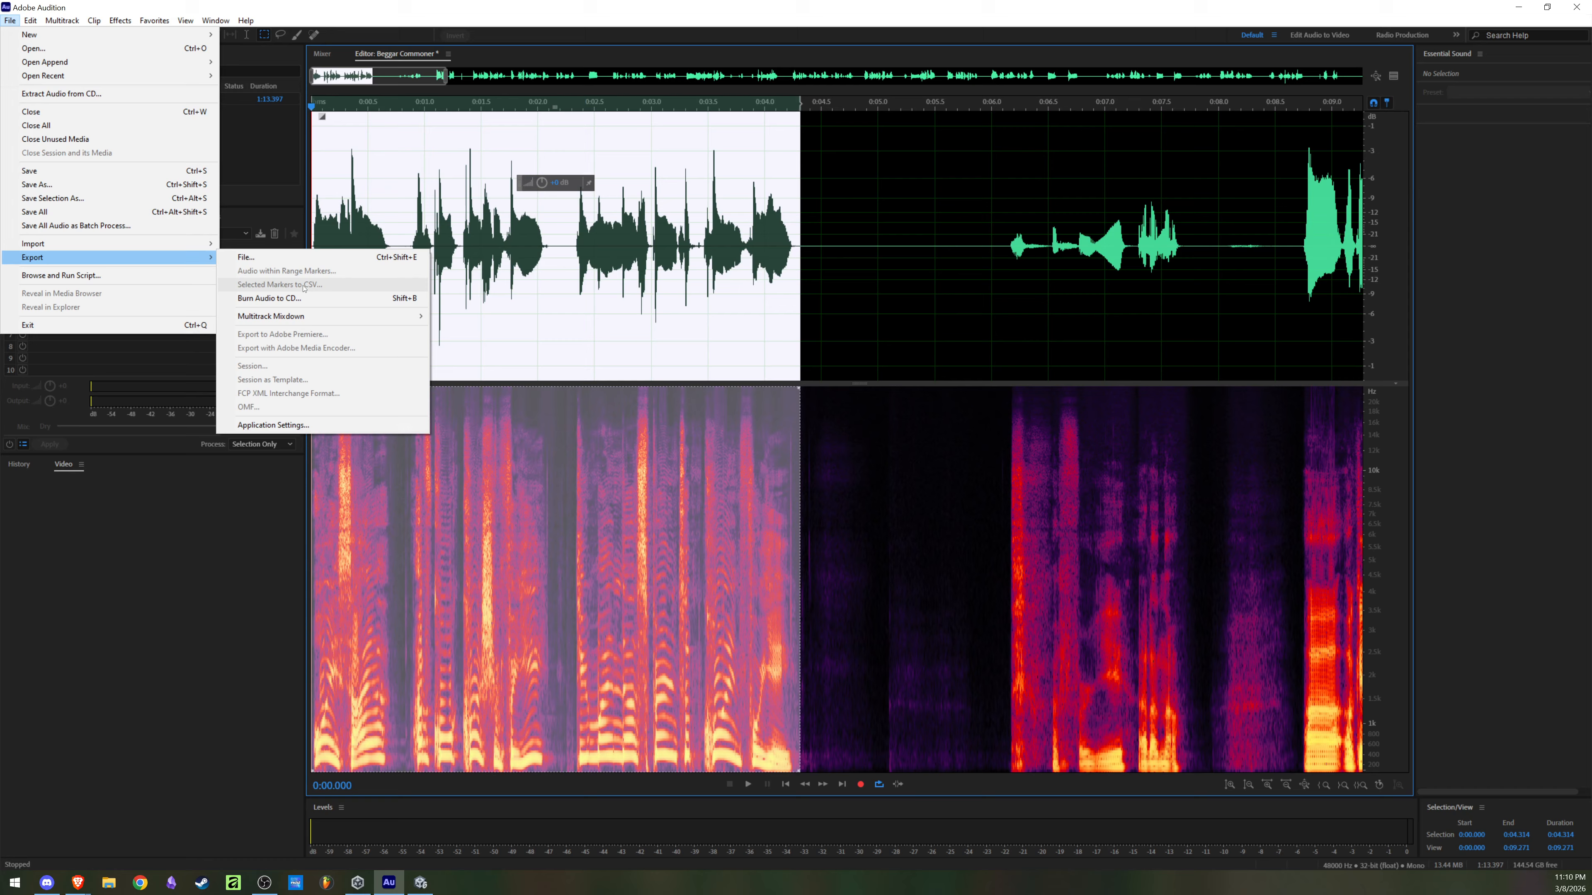
click(301, 258)
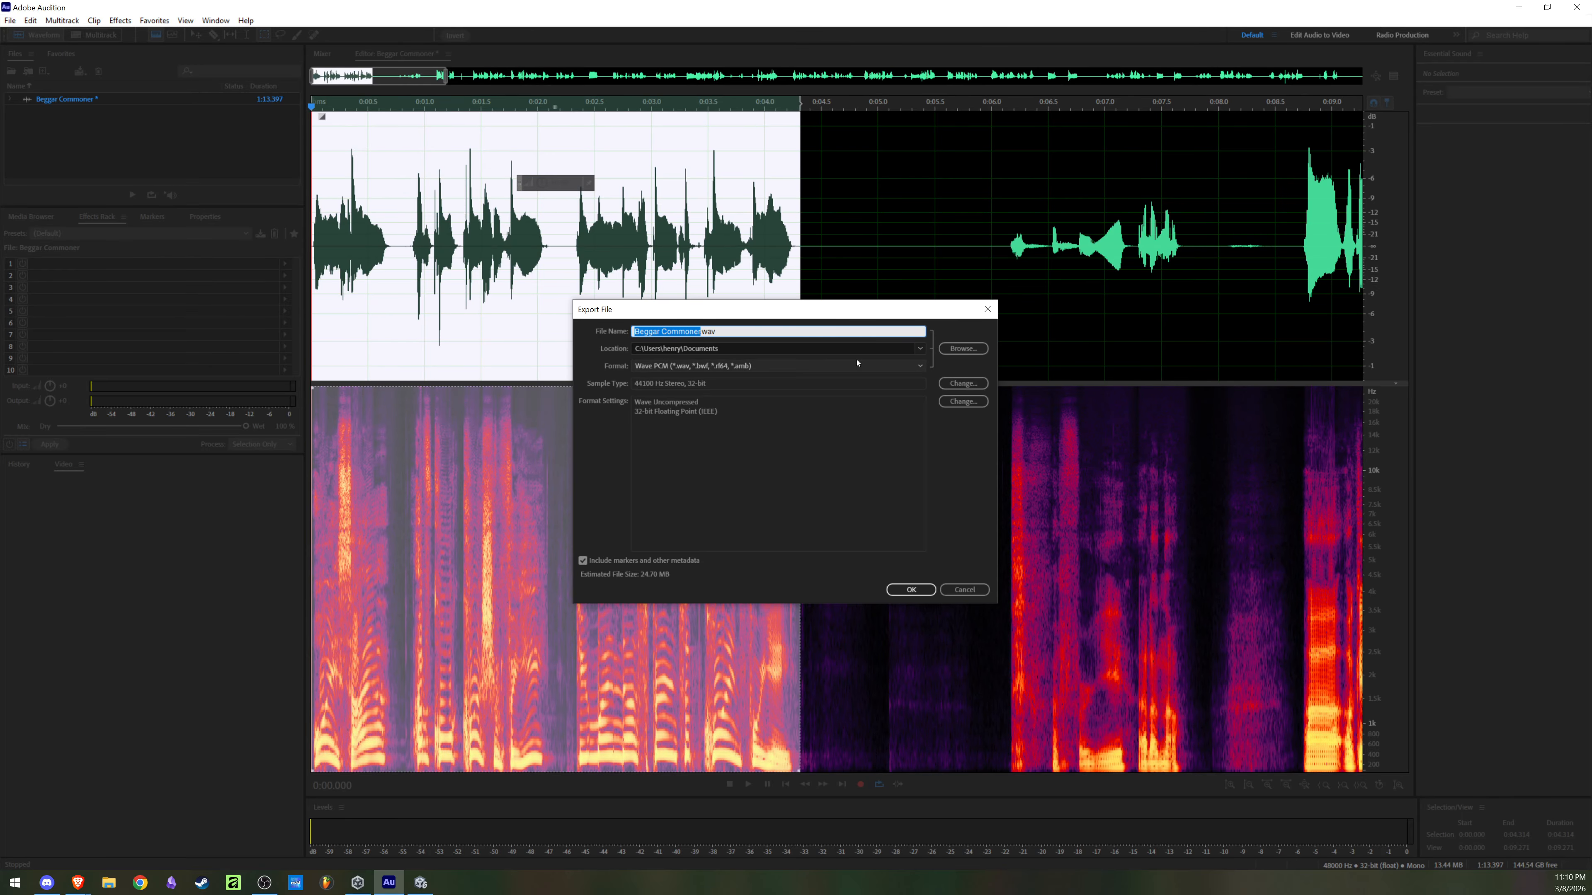
click(911, 346)
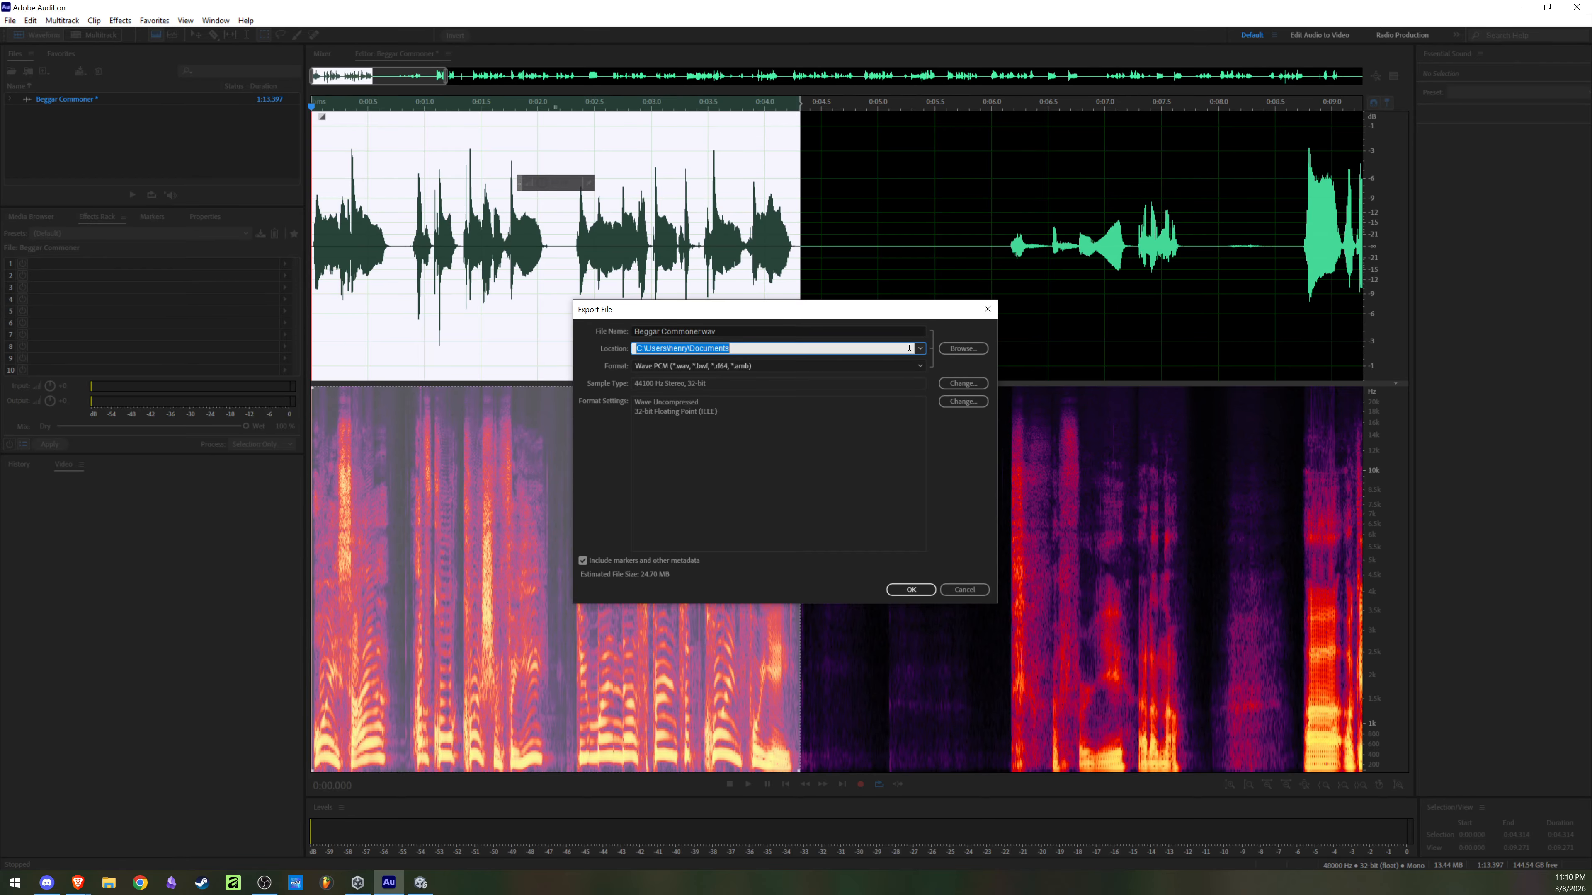
click(919, 348)
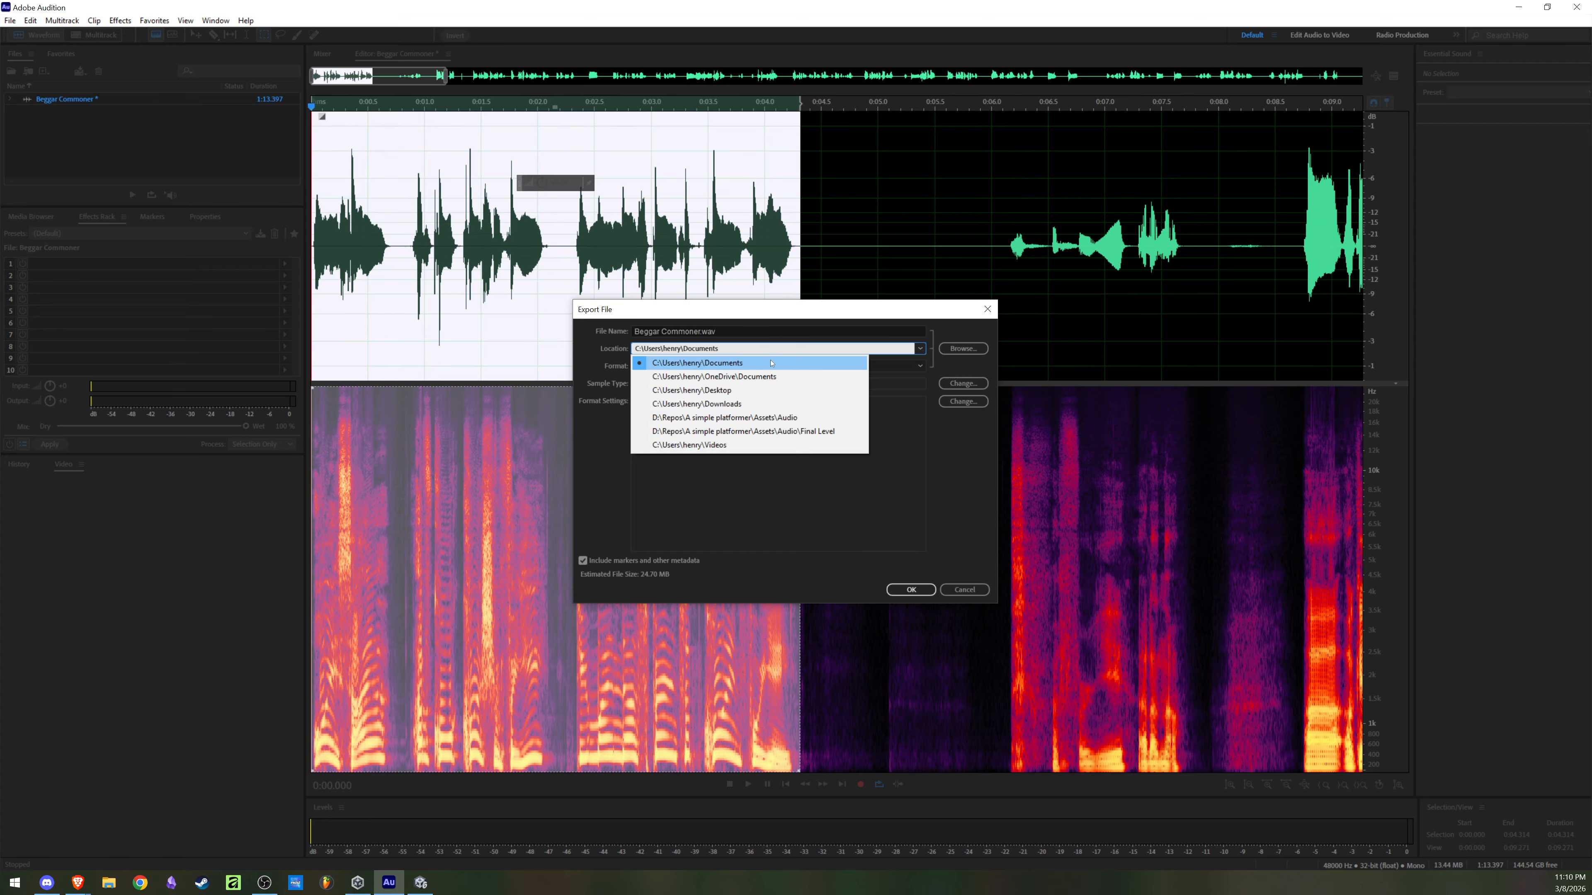
click(745, 444)
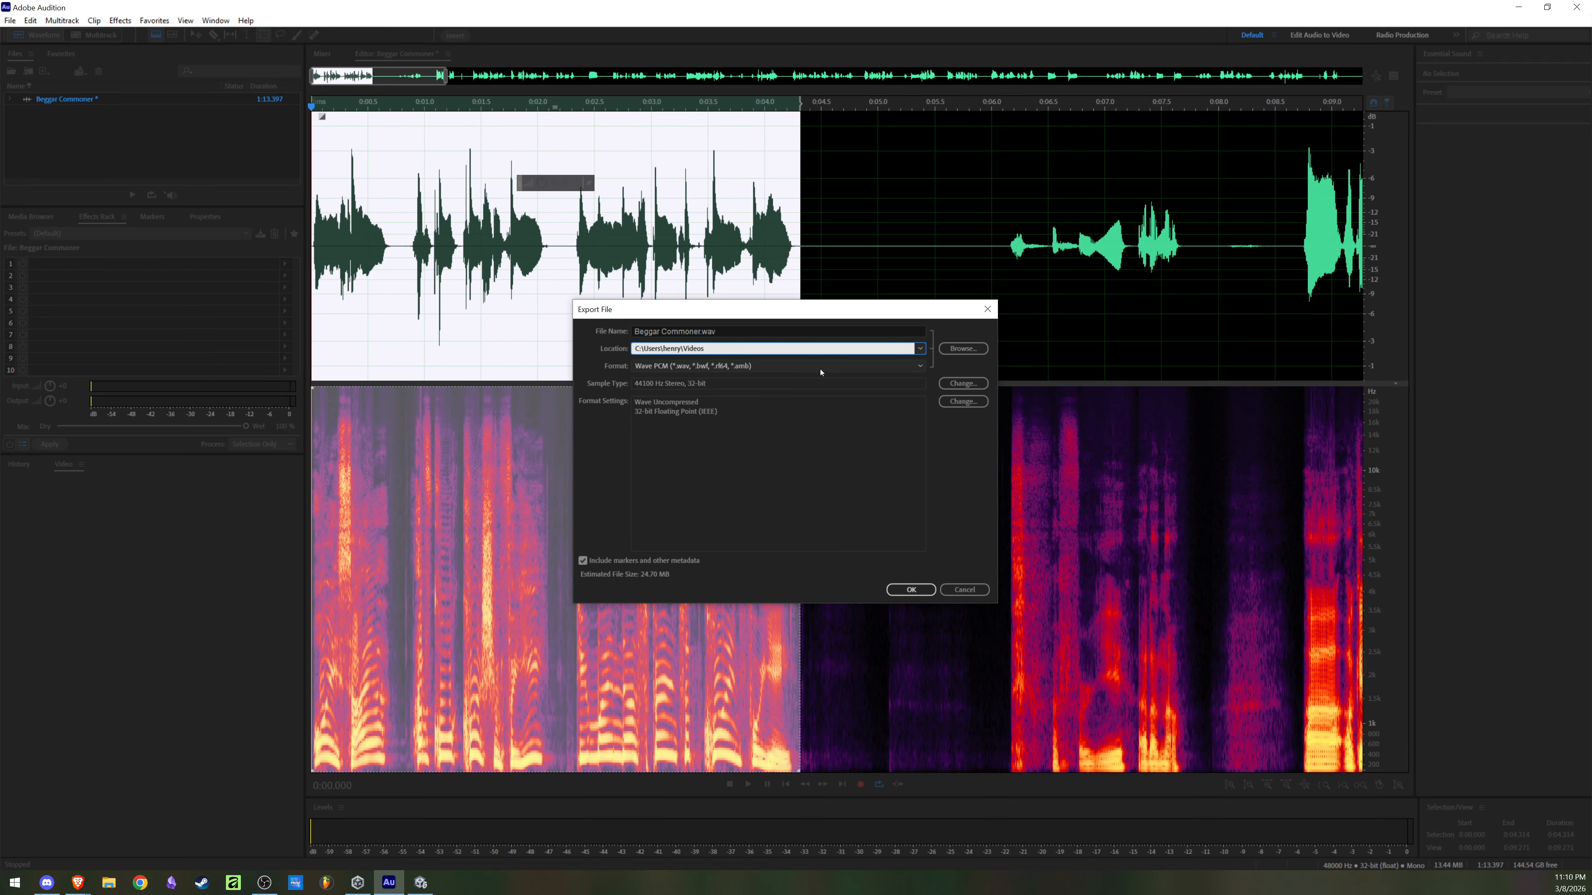
click(911, 590)
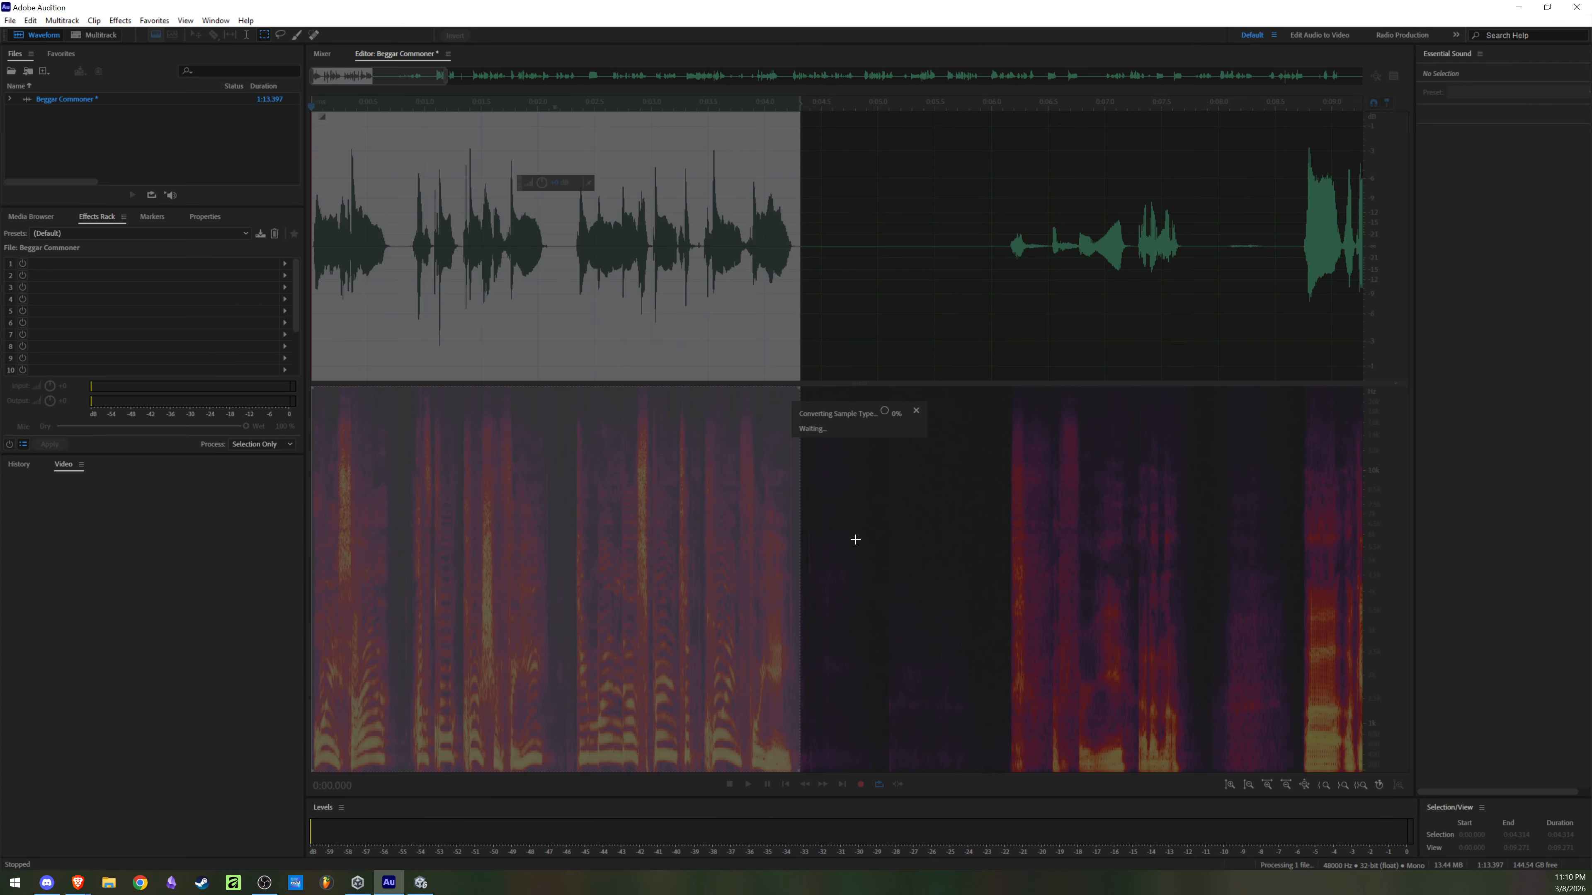
Step: Open the Videos folder in File Explorer, play Beggar Commoner.wav to check the export, and close the player and folder
click(103, 881)
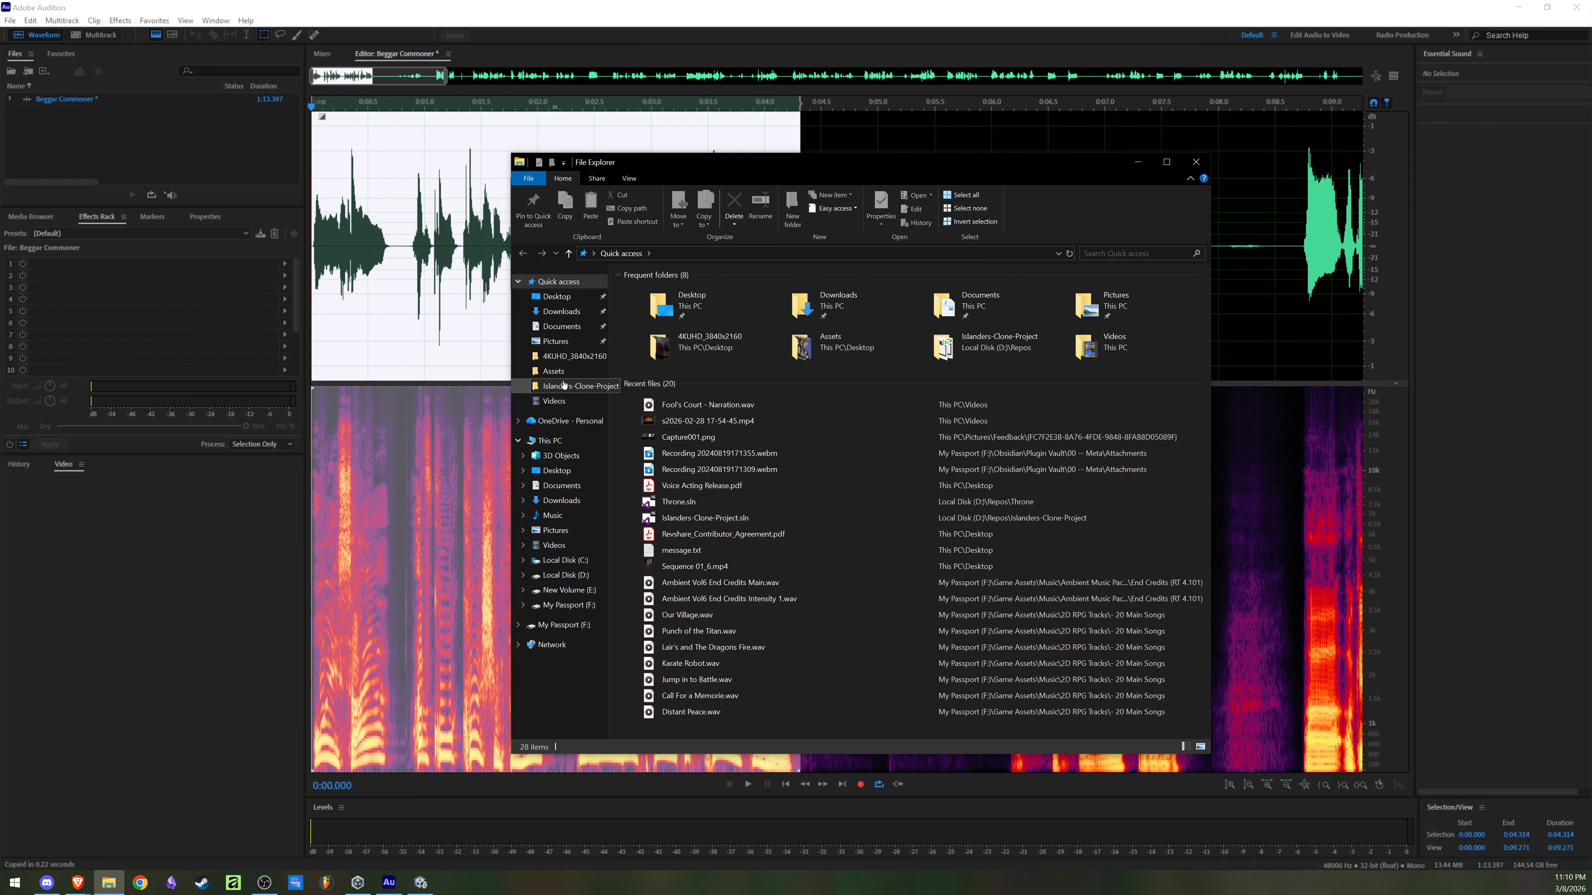
click(557, 399)
scroll(866, 400, down, 10)
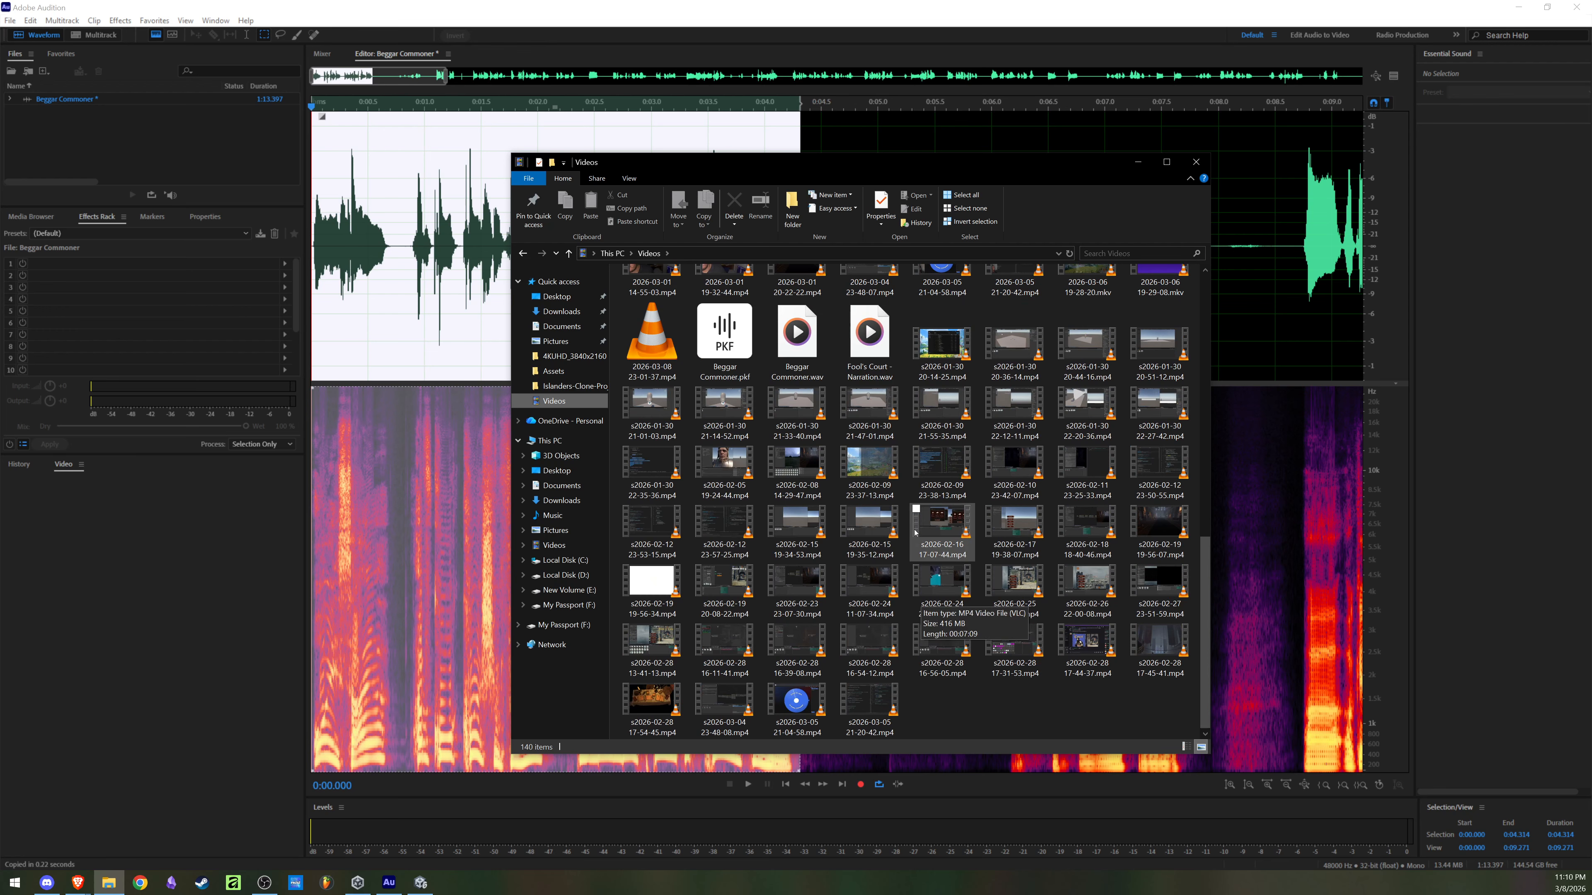
double_click(821, 356)
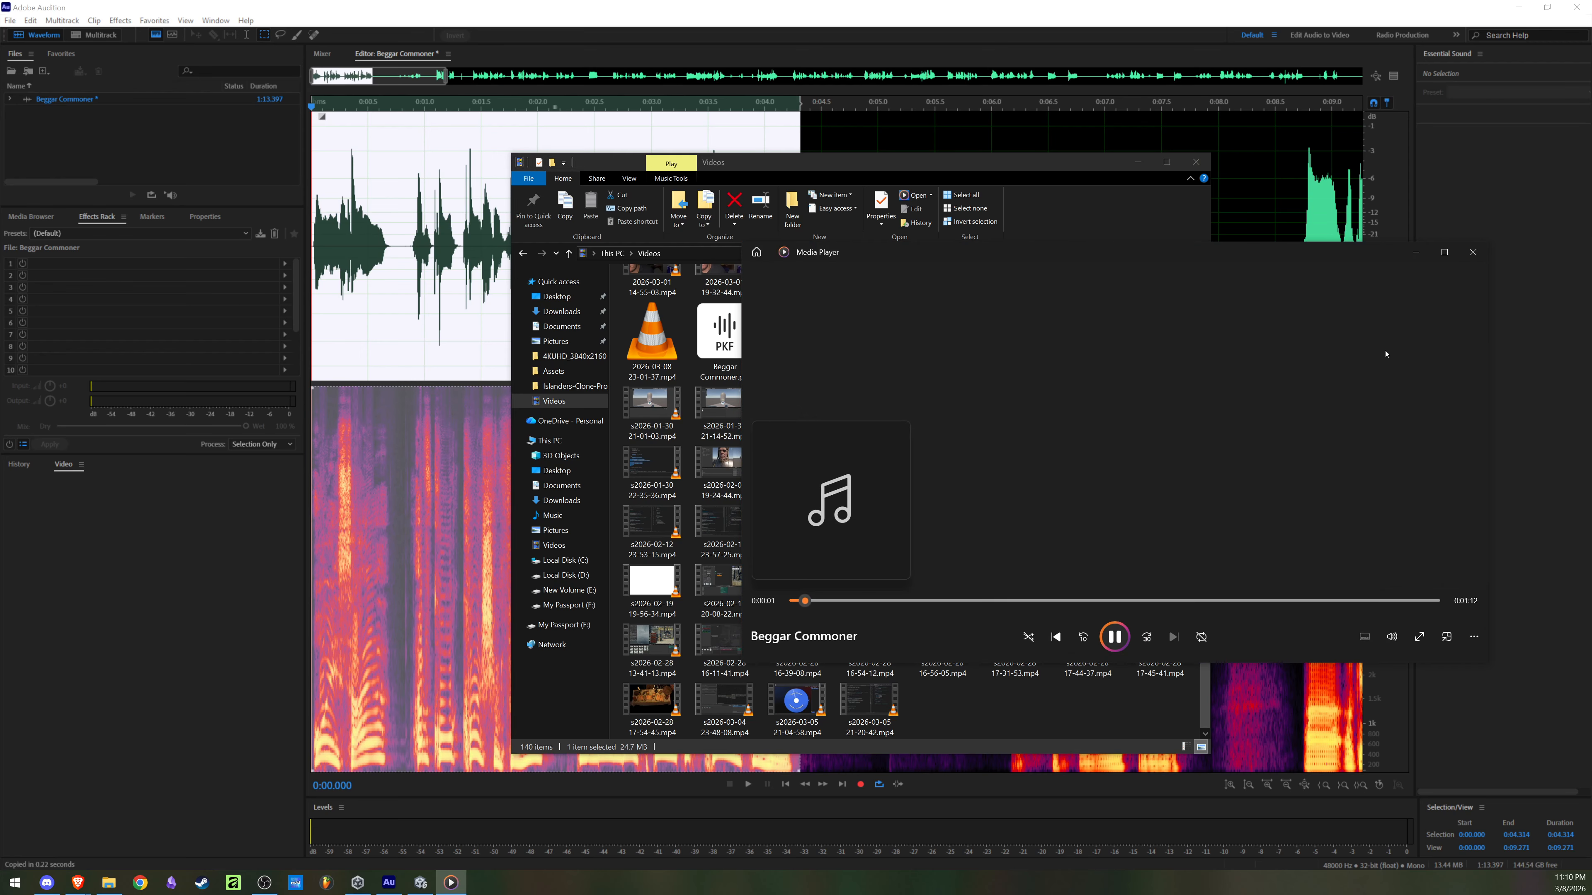
click(1473, 252)
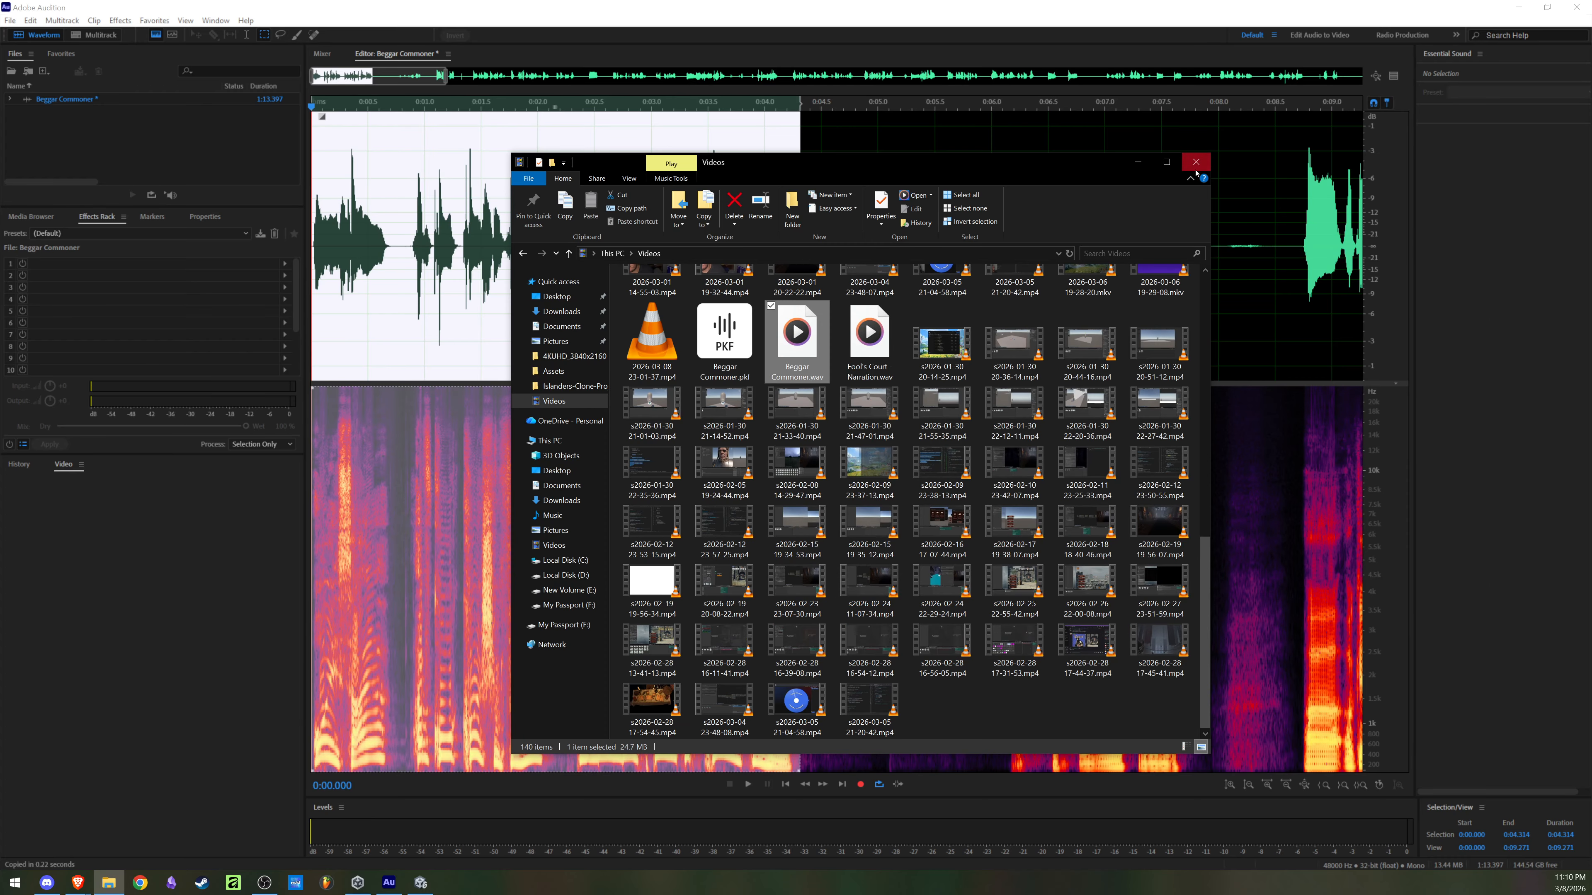
click(1196, 161)
Step: Bring up Save Selection As for the selected spoken line and clear the suggested file name
right_click(593, 213)
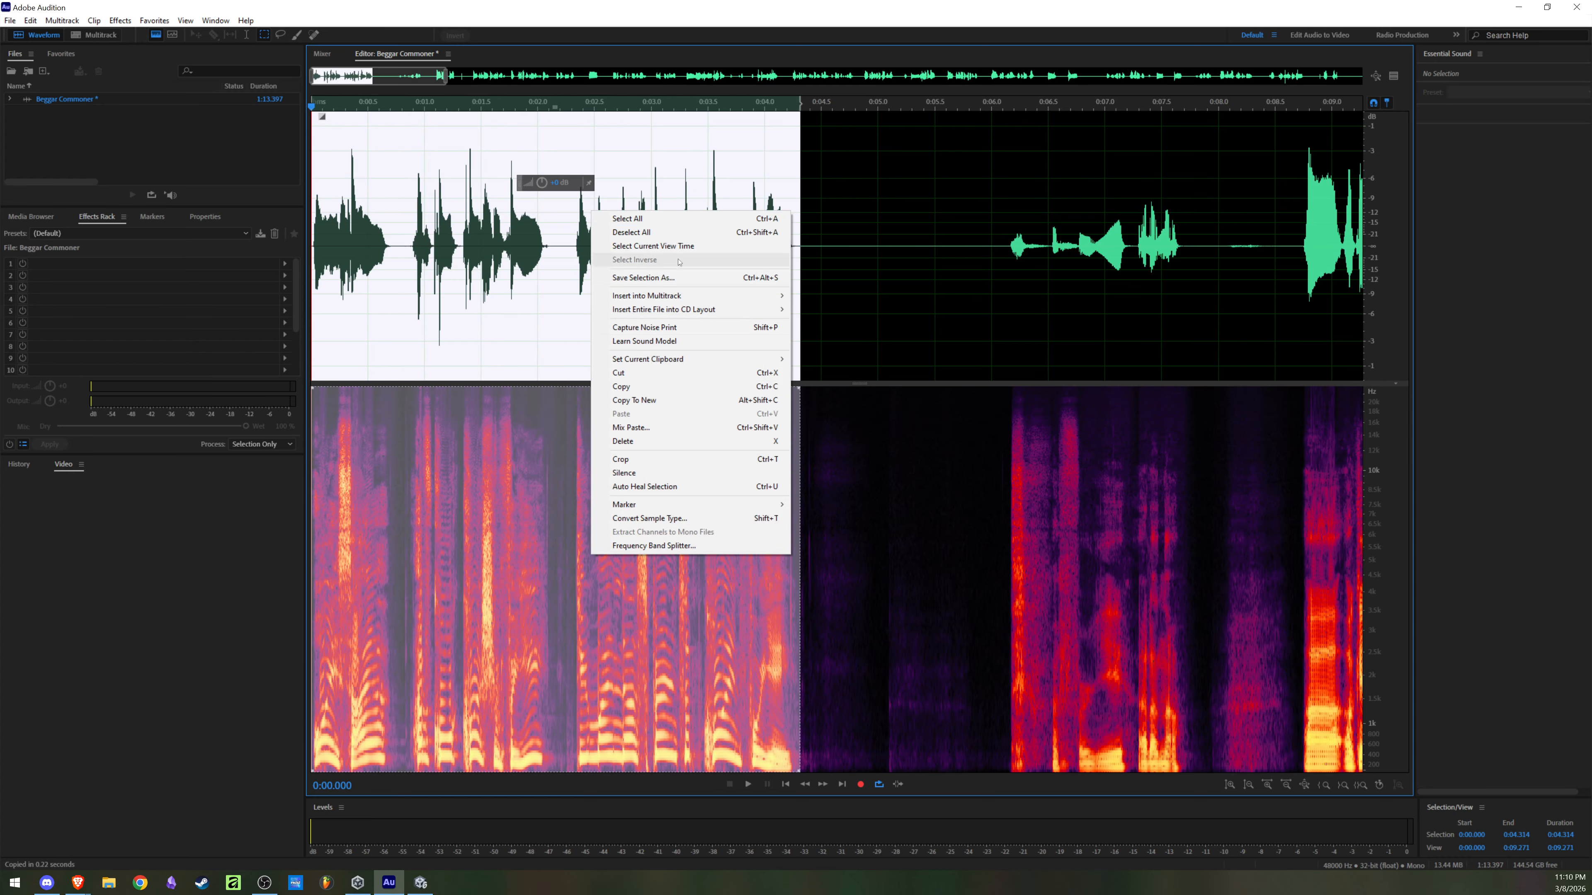
mouse_move(708, 299)
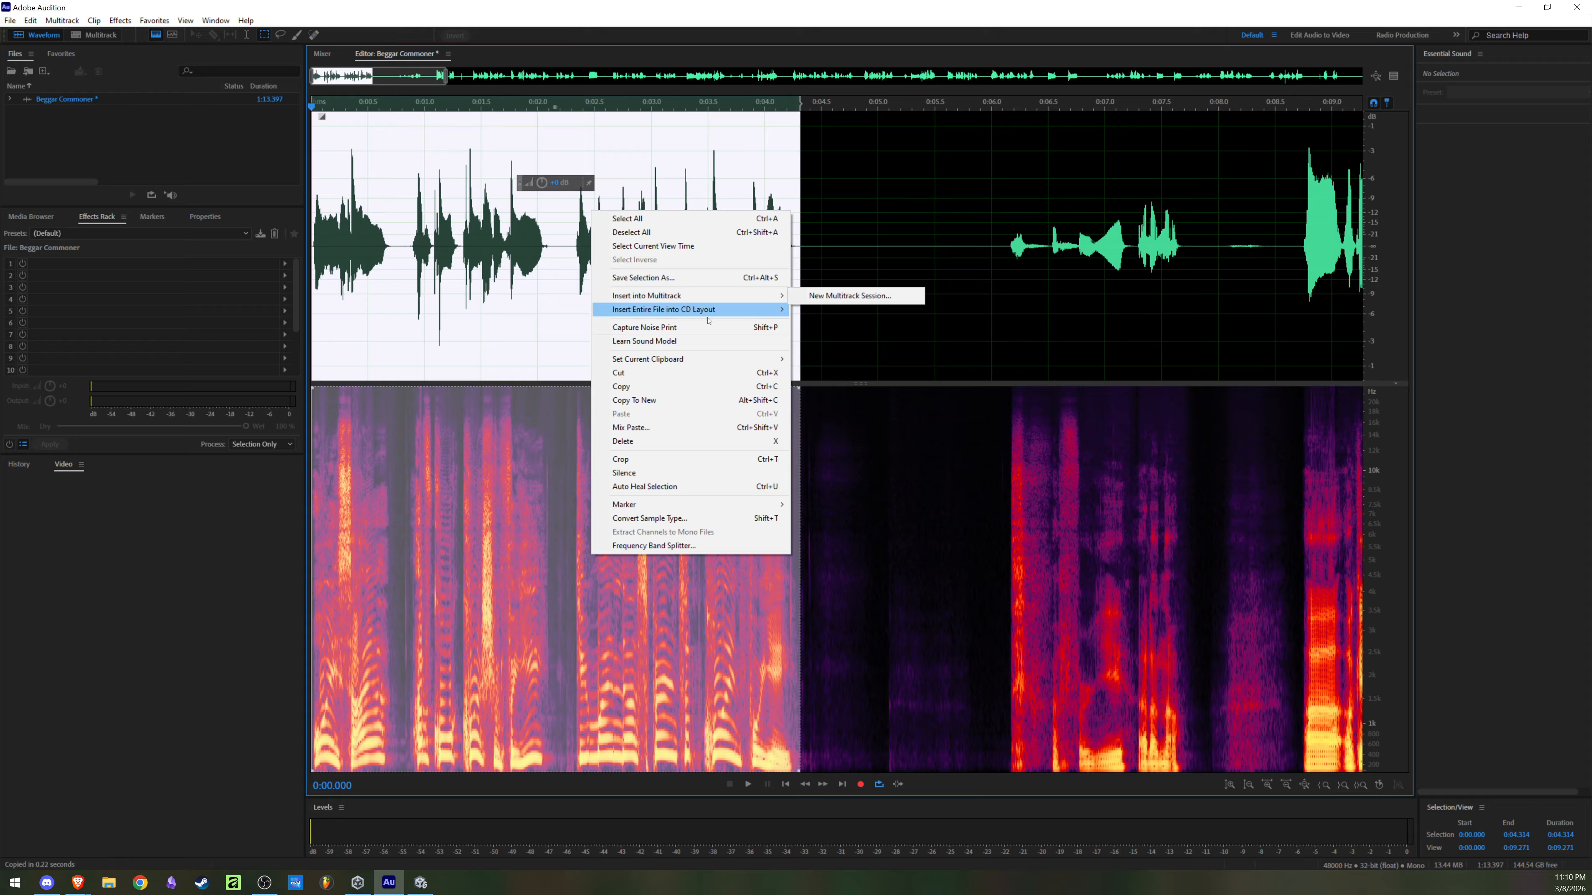
mouse_move(710, 362)
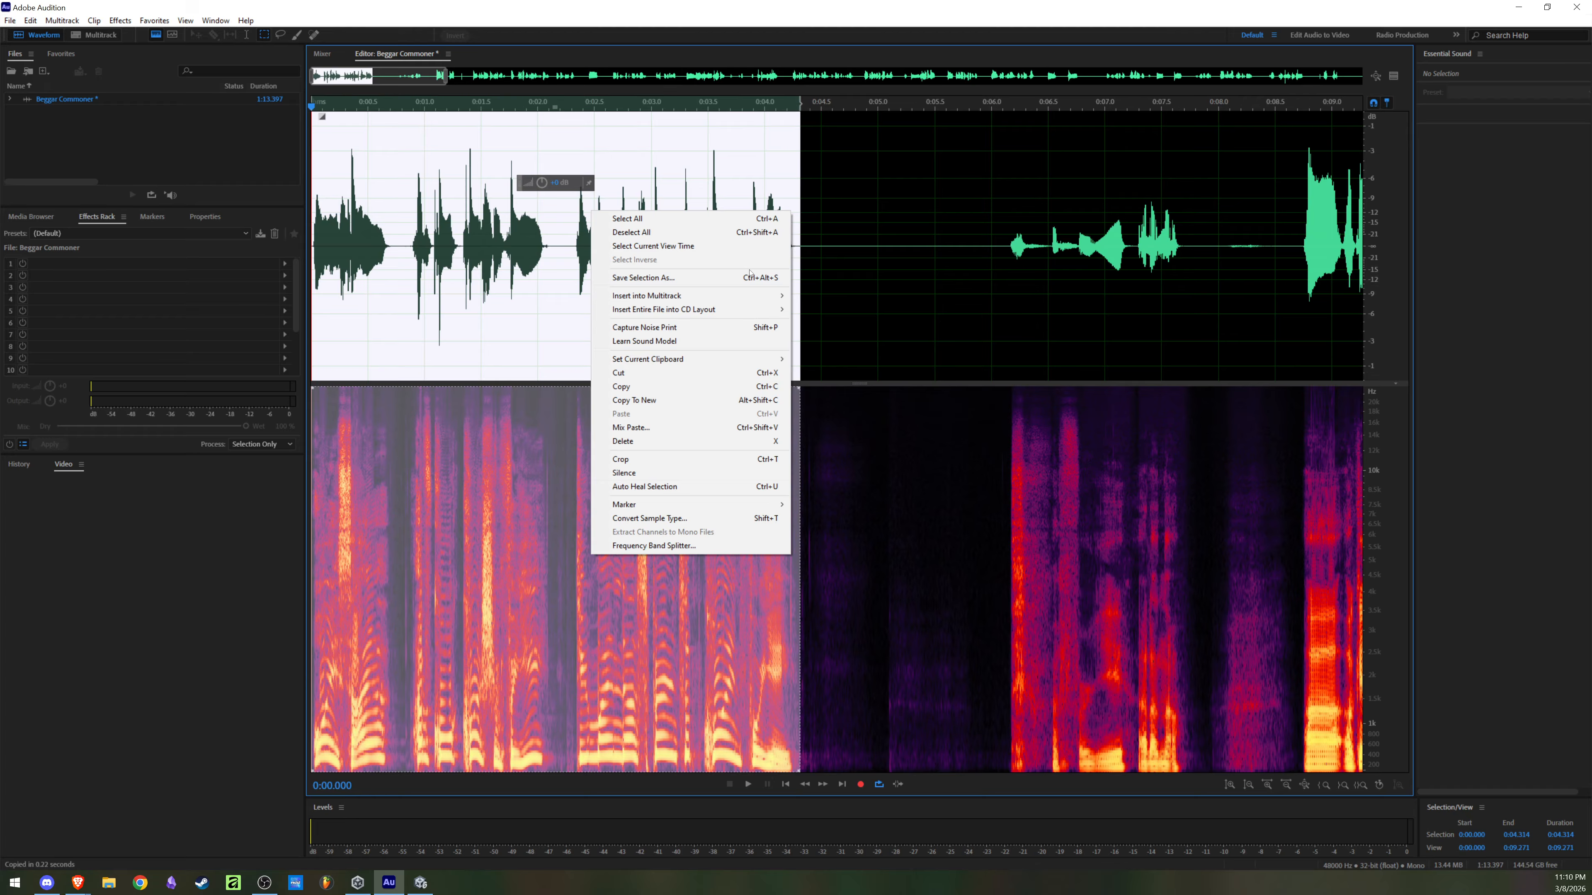
click(31, 20)
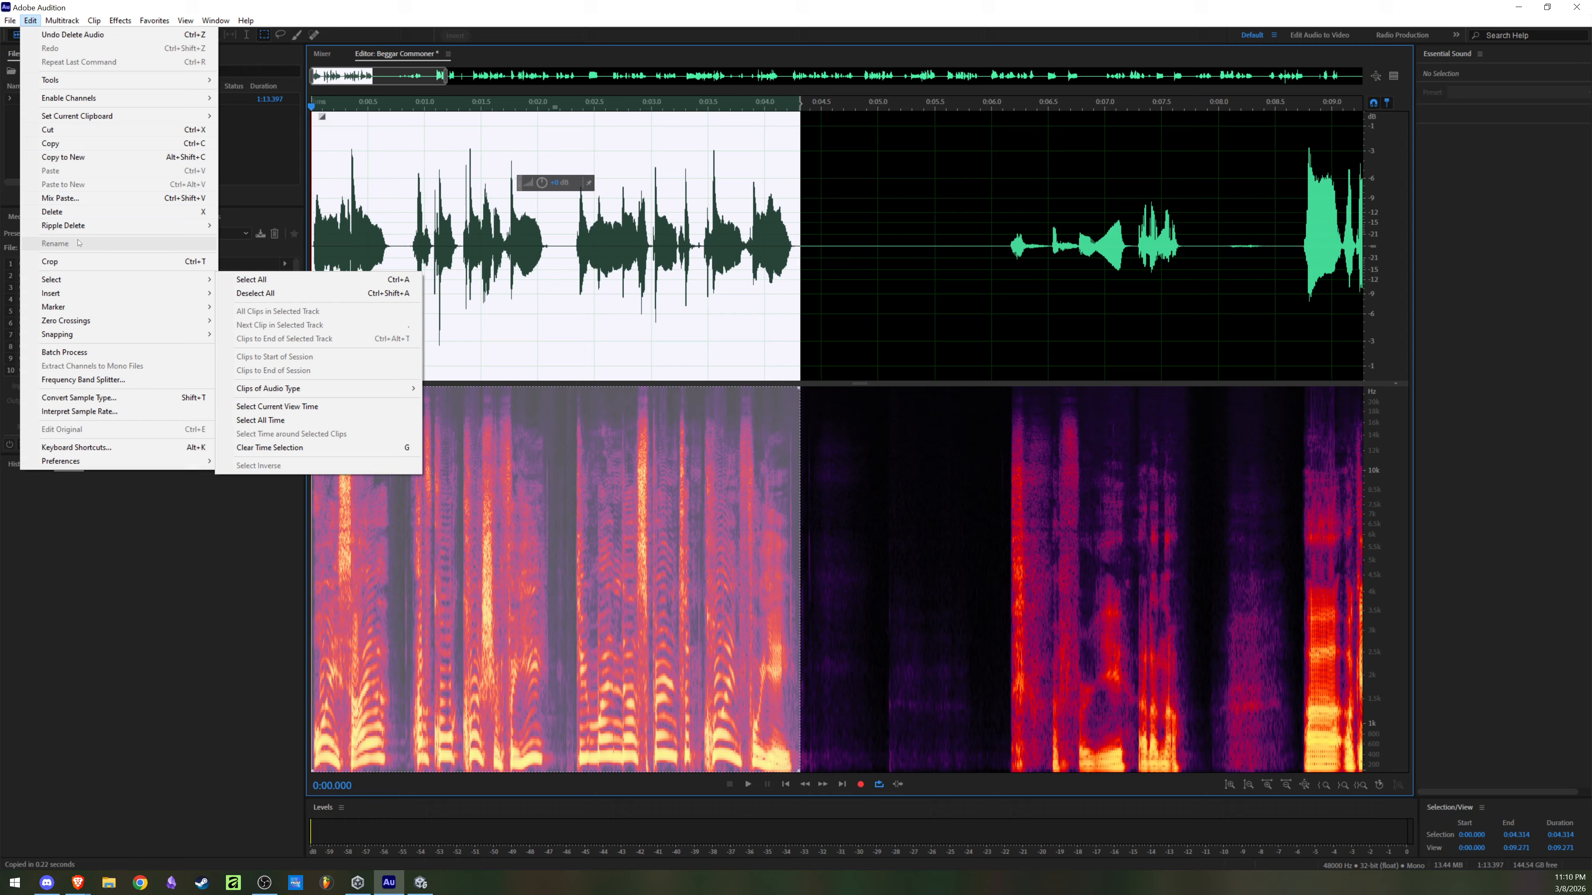
click(10, 20)
mouse_move(100, 64)
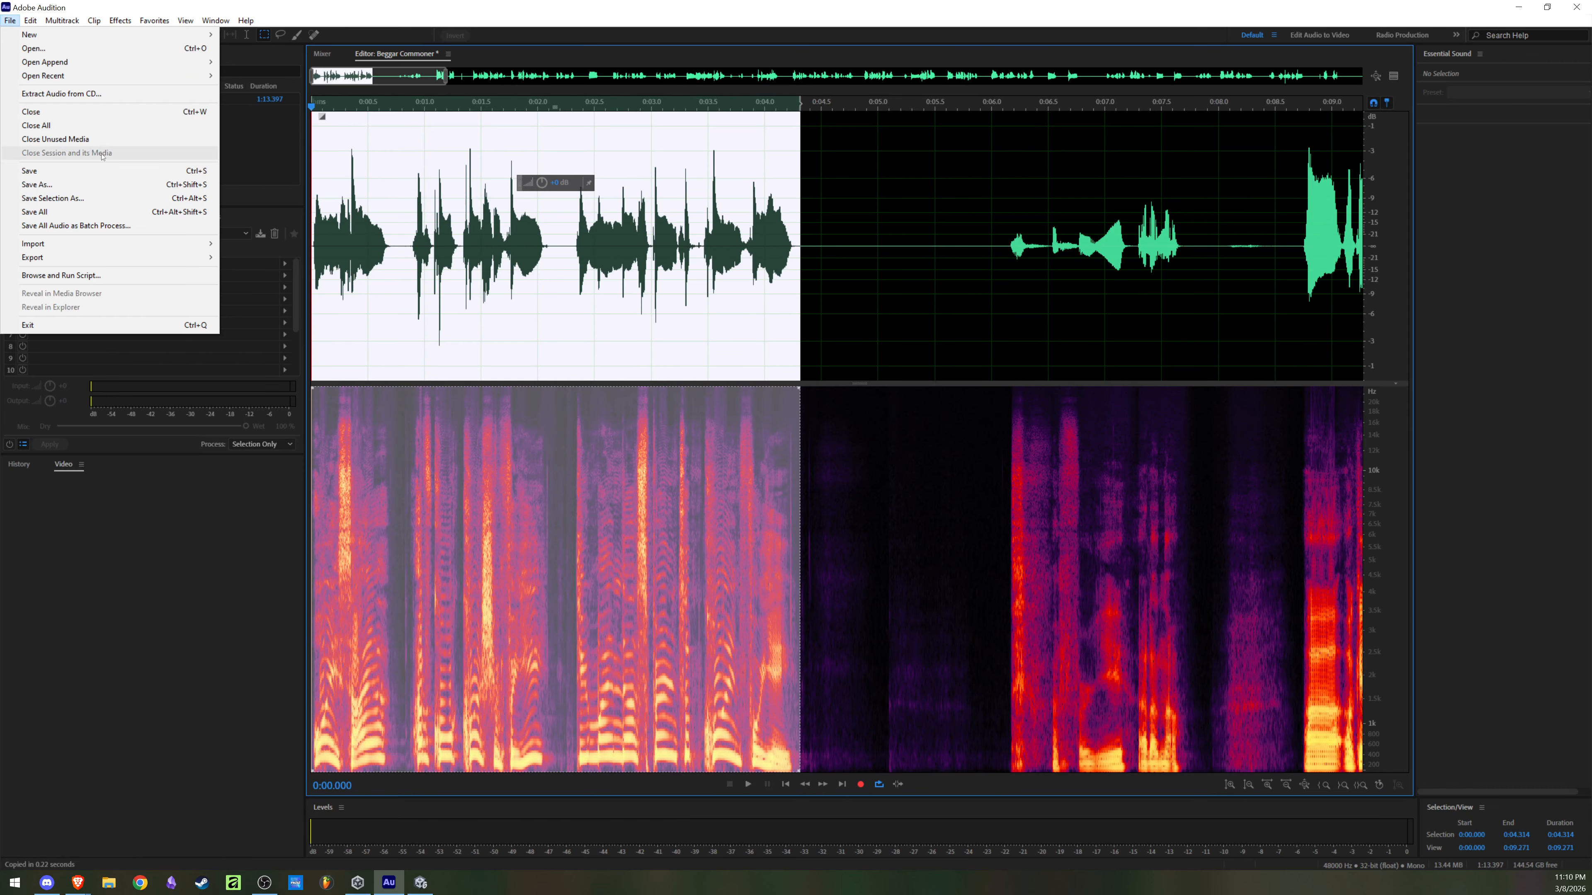
click(115, 199)
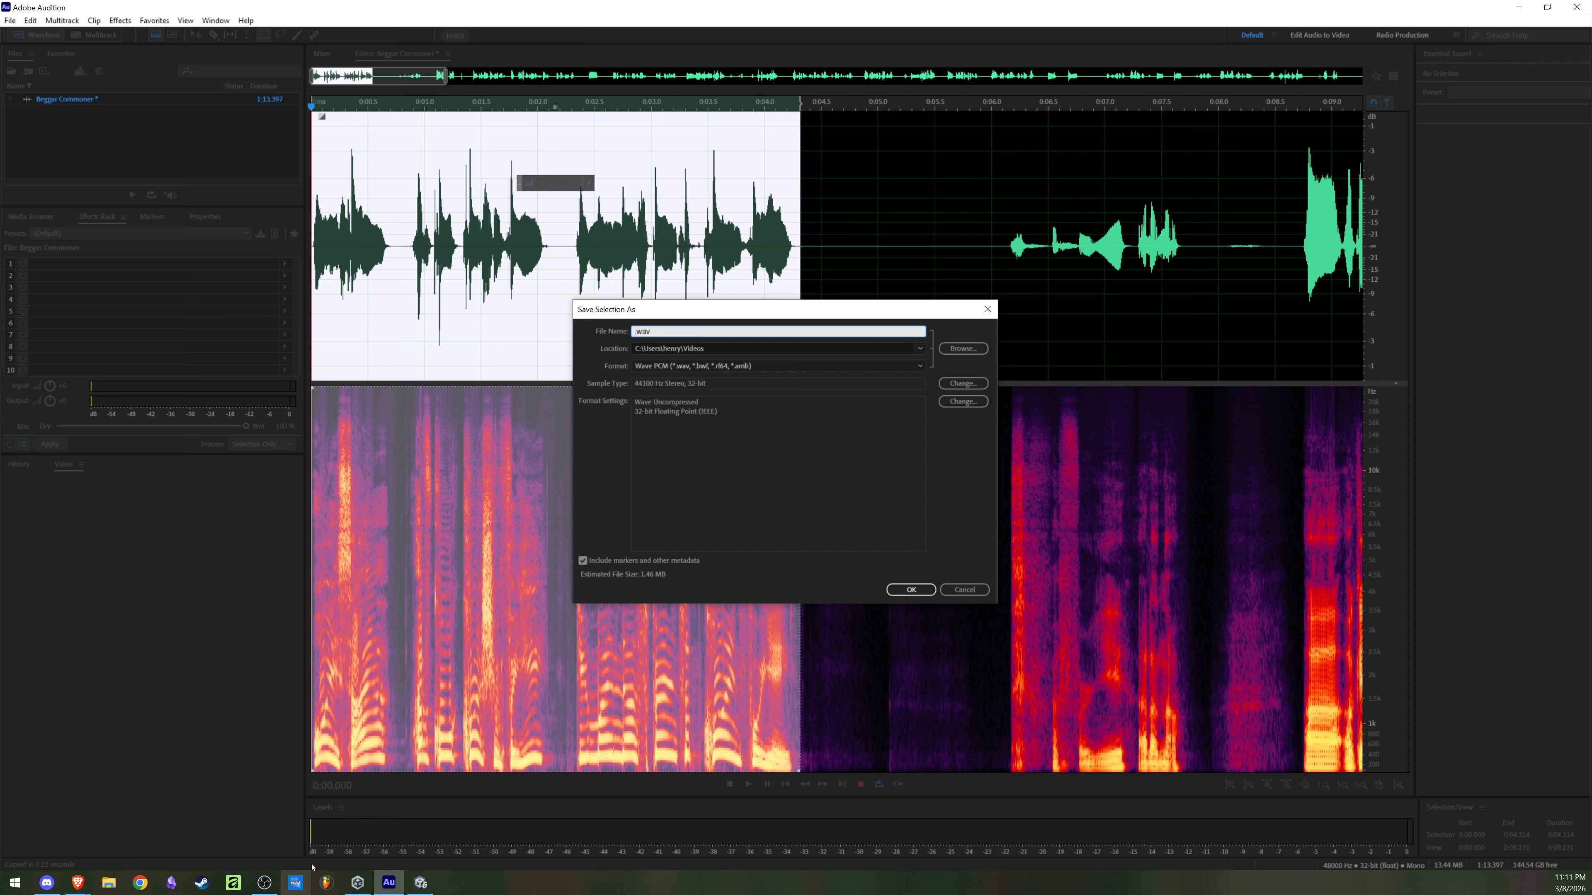
key(Delete)
click(46, 883)
drag(753, 309, 547, 308)
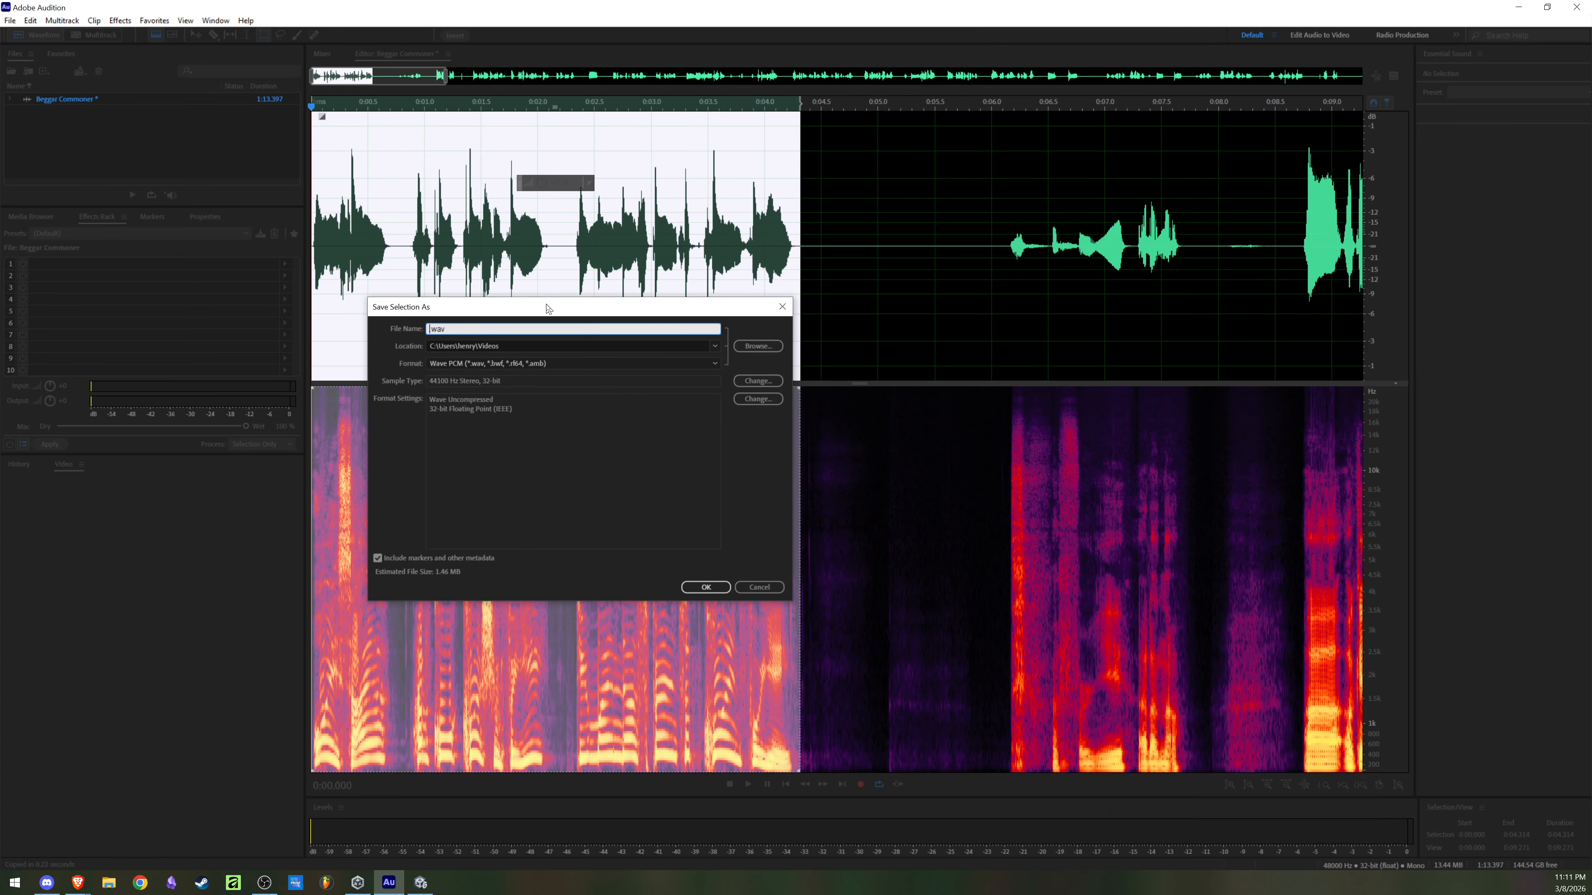
Step: Switch to Discord and enlarge the lettered character grid in the models channel to look up the beggar's code
click(47, 883)
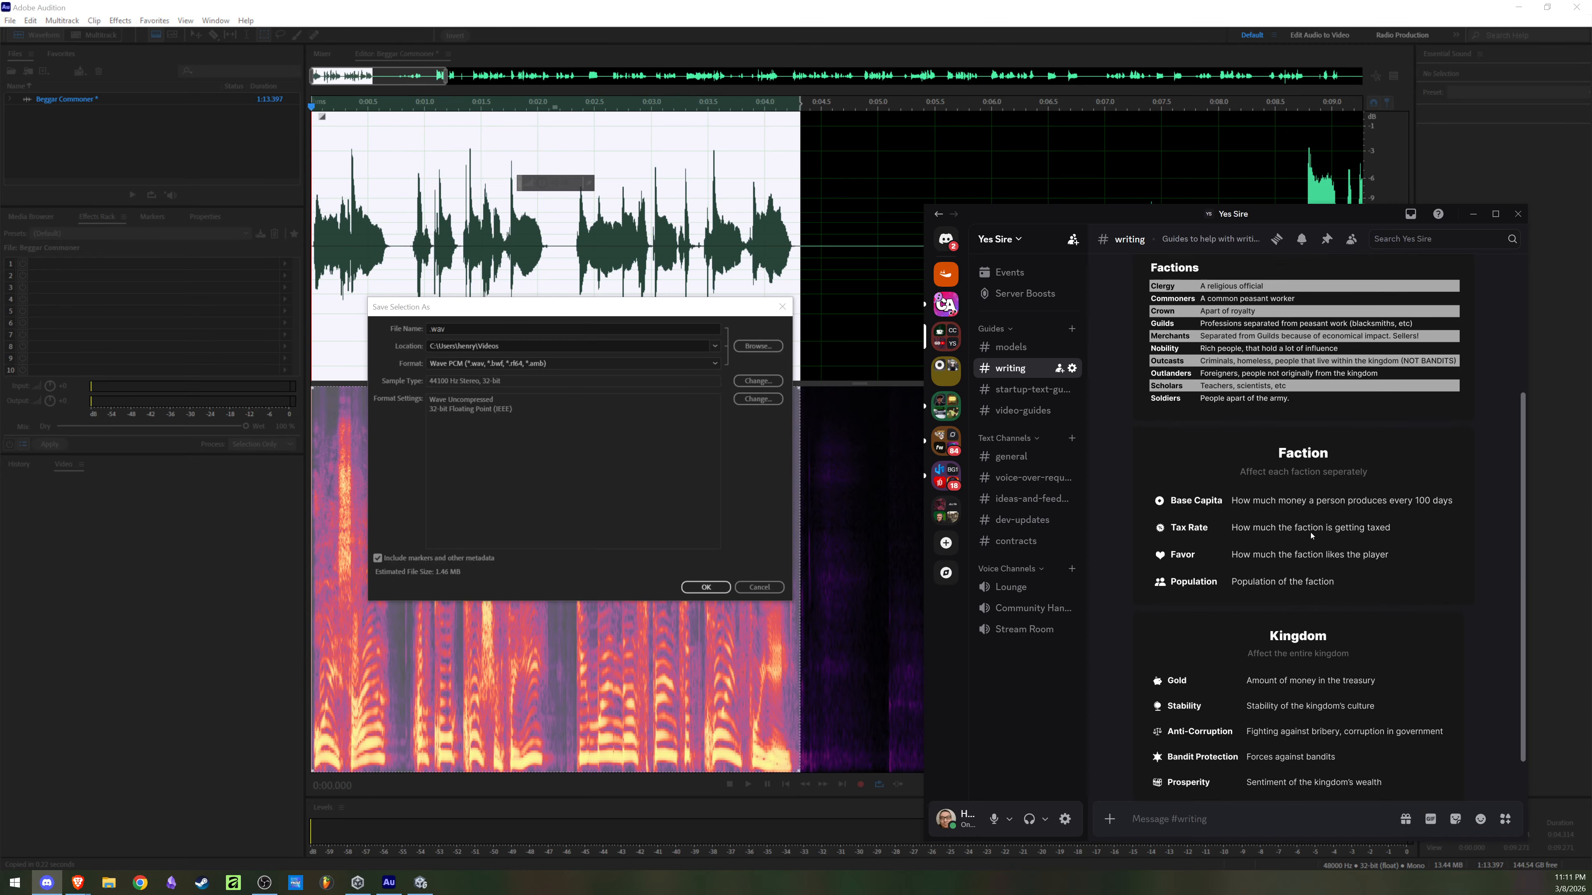
click(1011, 346)
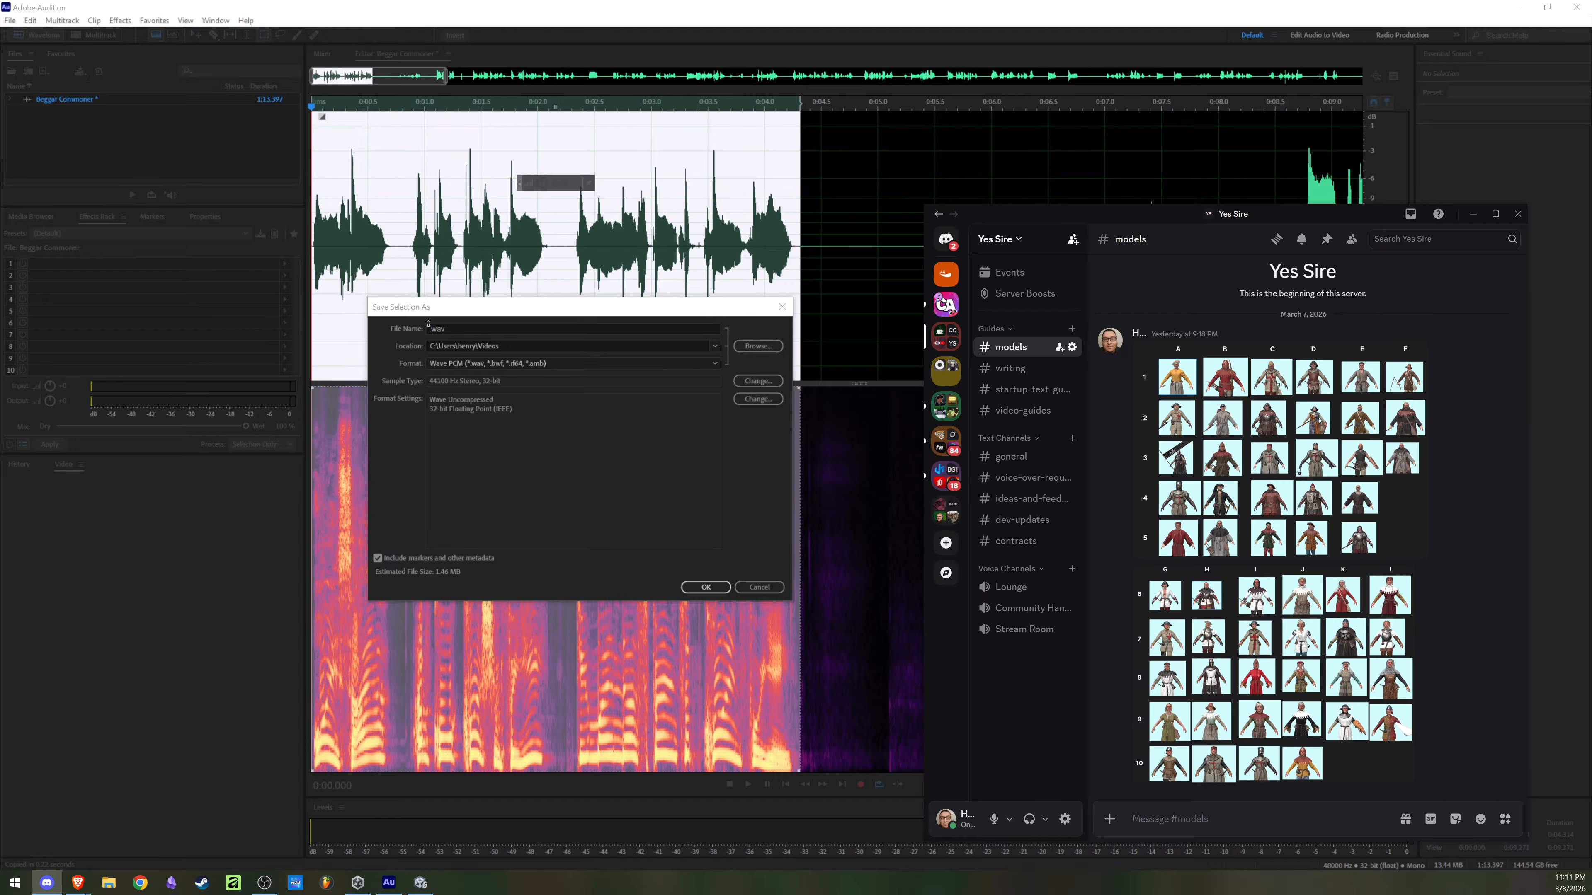
click(1288, 401)
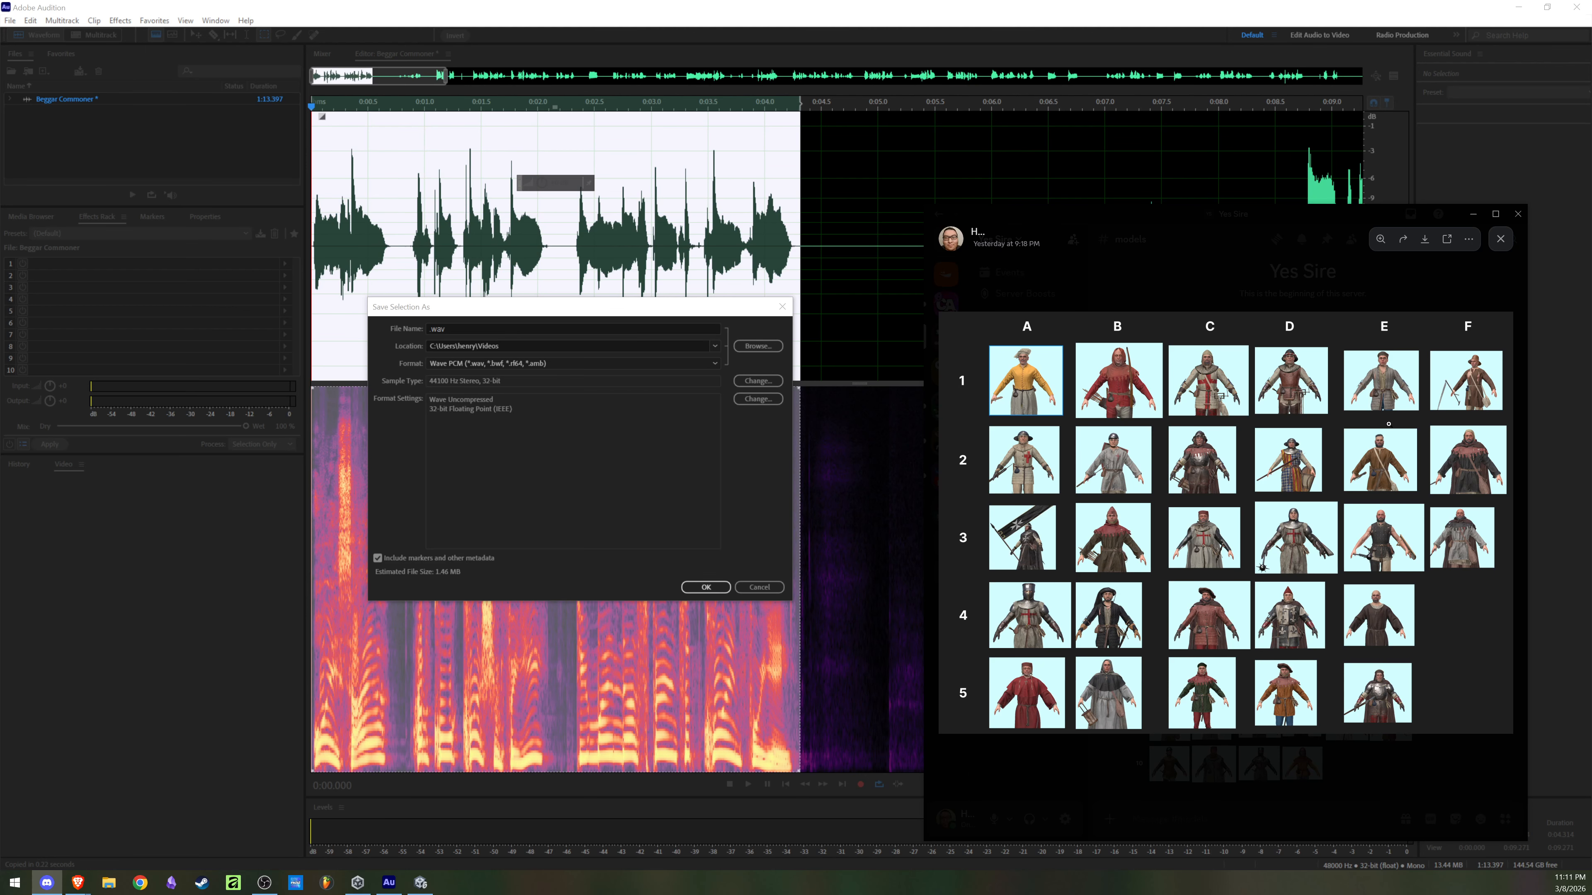
Step: Save the selected line as E2 Main Commoner Beggar.wav in Wave PCM format, checking the code against the Discord character grid
click(434, 330)
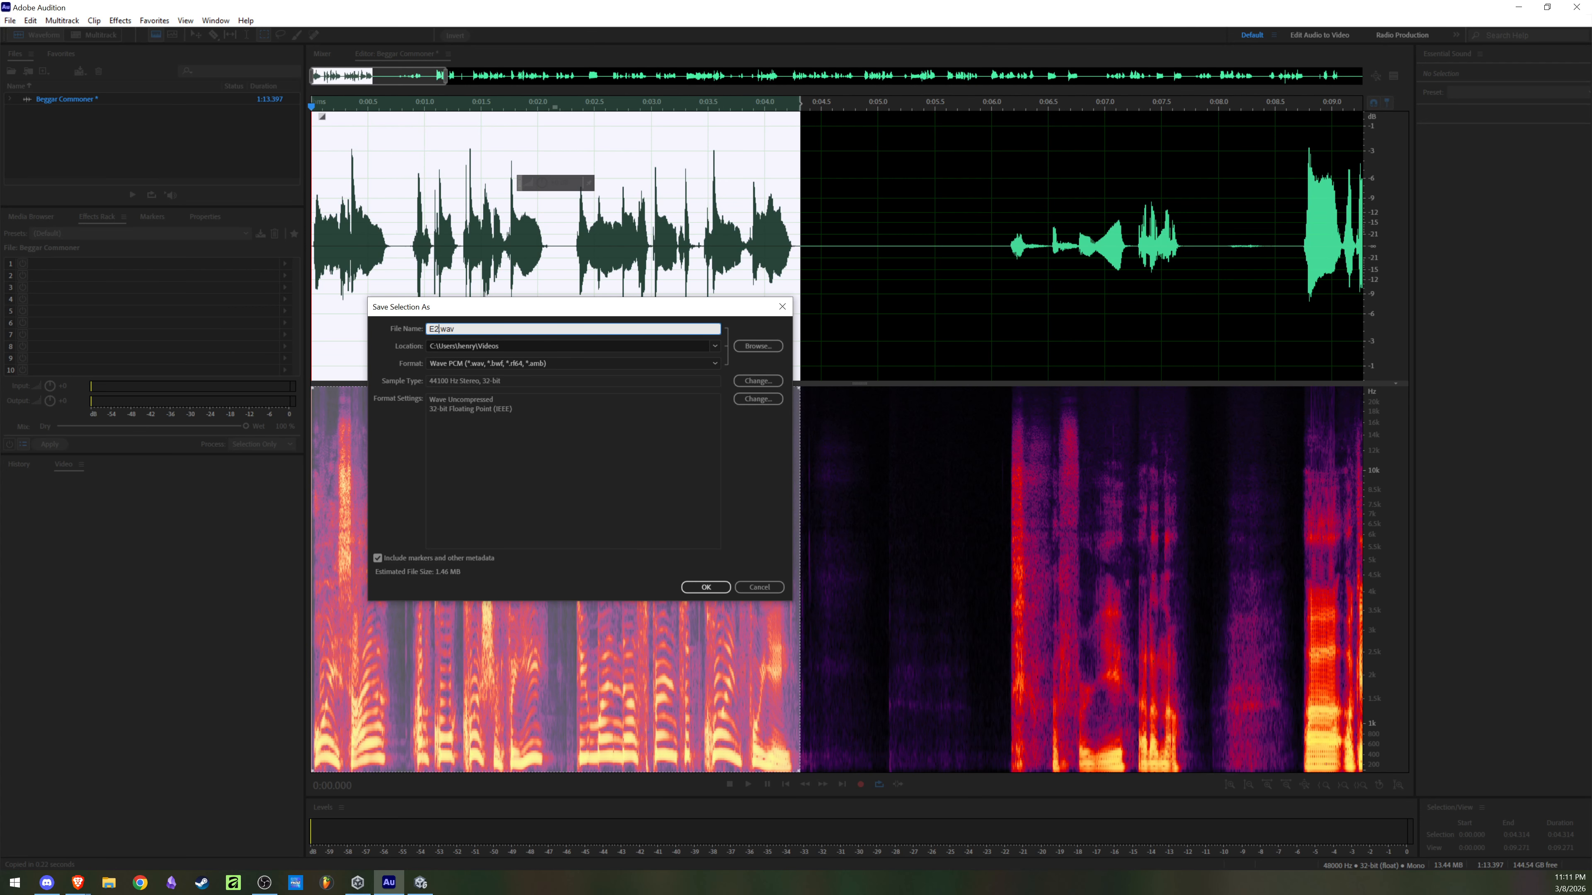
click(46, 883)
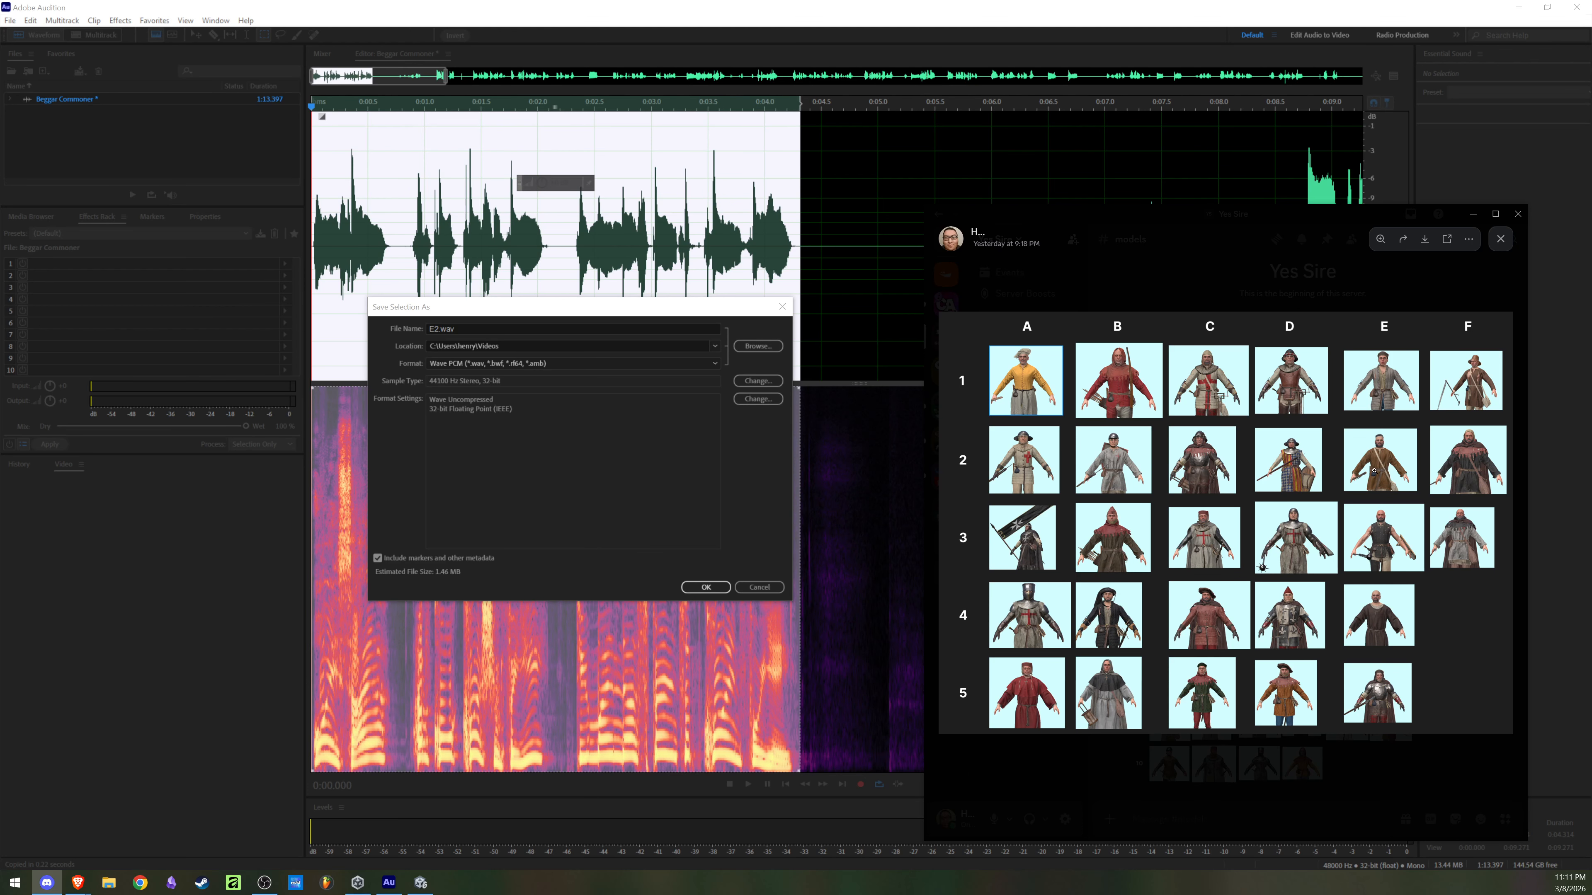
click(1370, 476)
click(1391, 452)
click(432, 331)
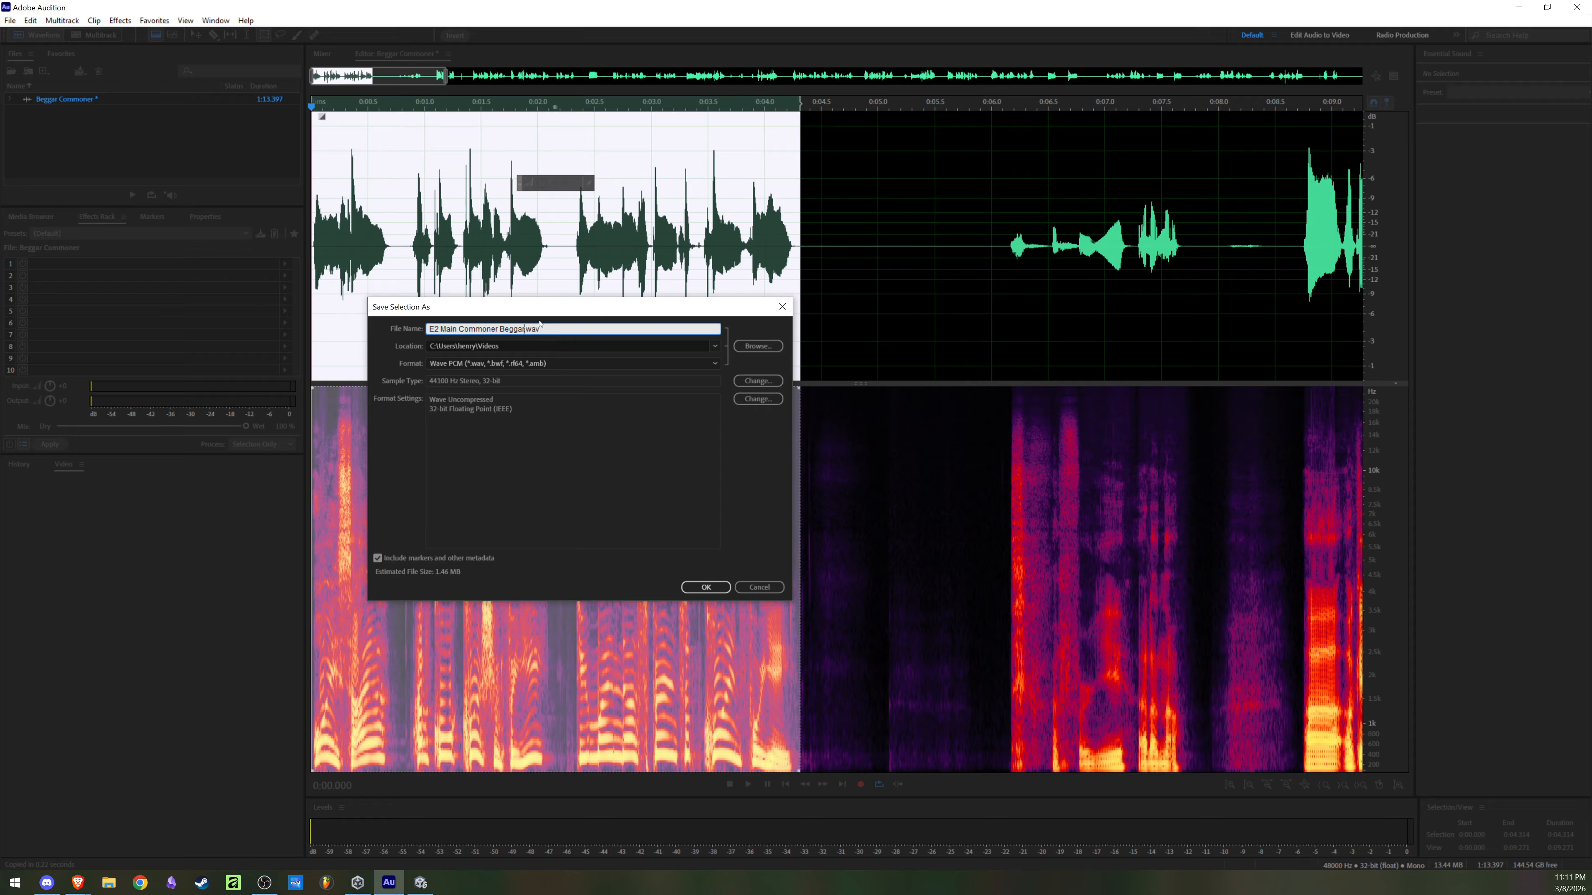
click(706, 587)
Step: Clear the selection and play the recording from about 0:05.9, 0:08.7 and 0:11.1 to audition the following takes
click(951, 308)
click(457, 282)
scroll(512, 311, down, 5)
click(432, 238)
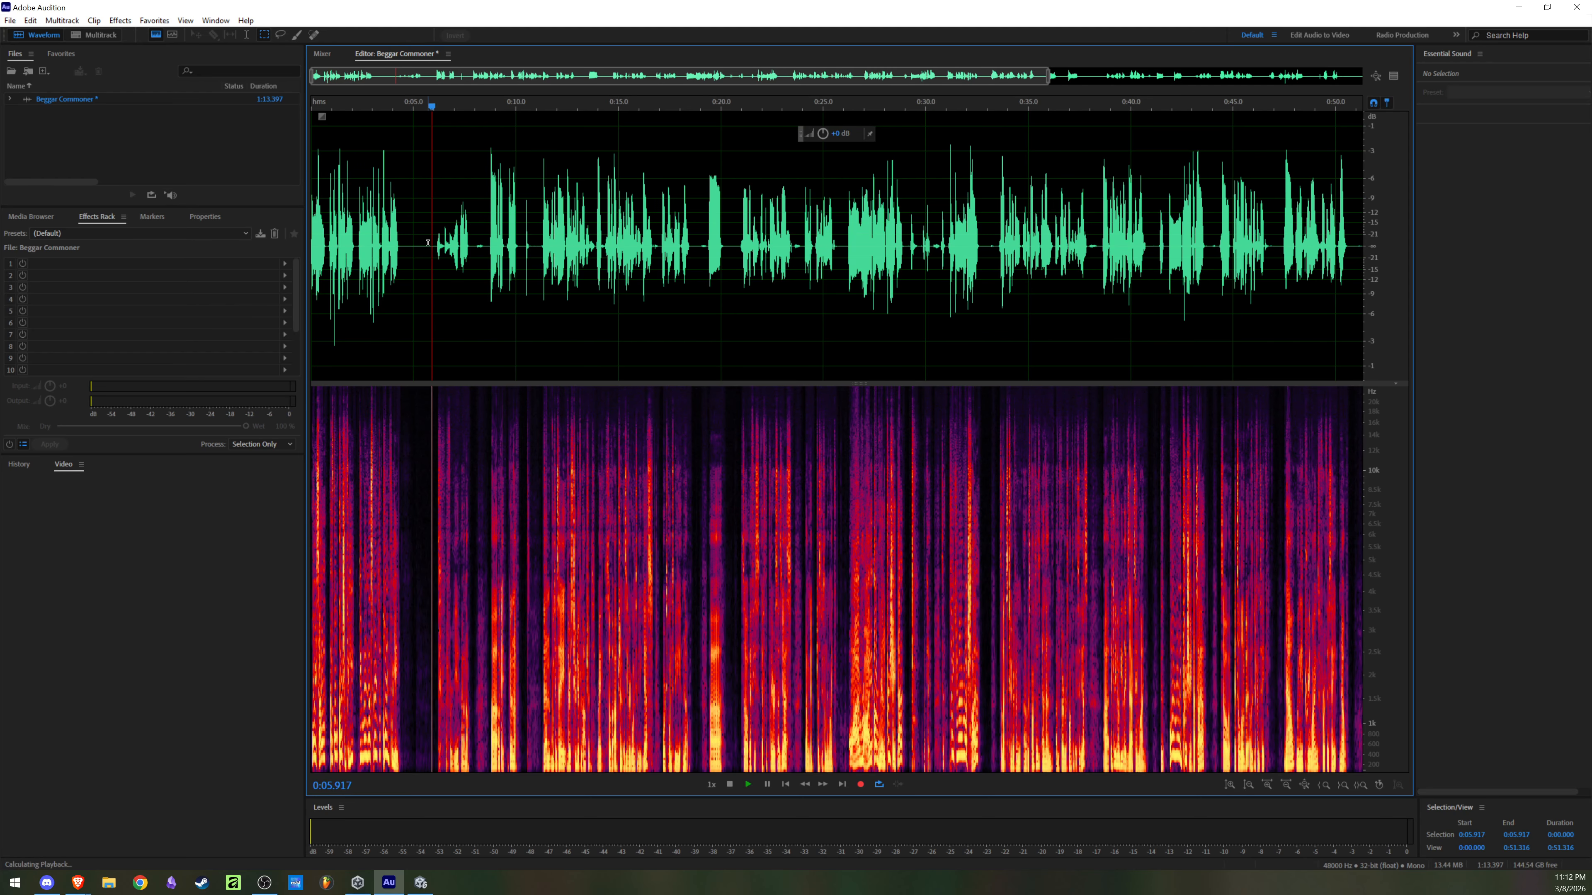
key(space)
scroll(434, 239, up, 4)
click(667, 229)
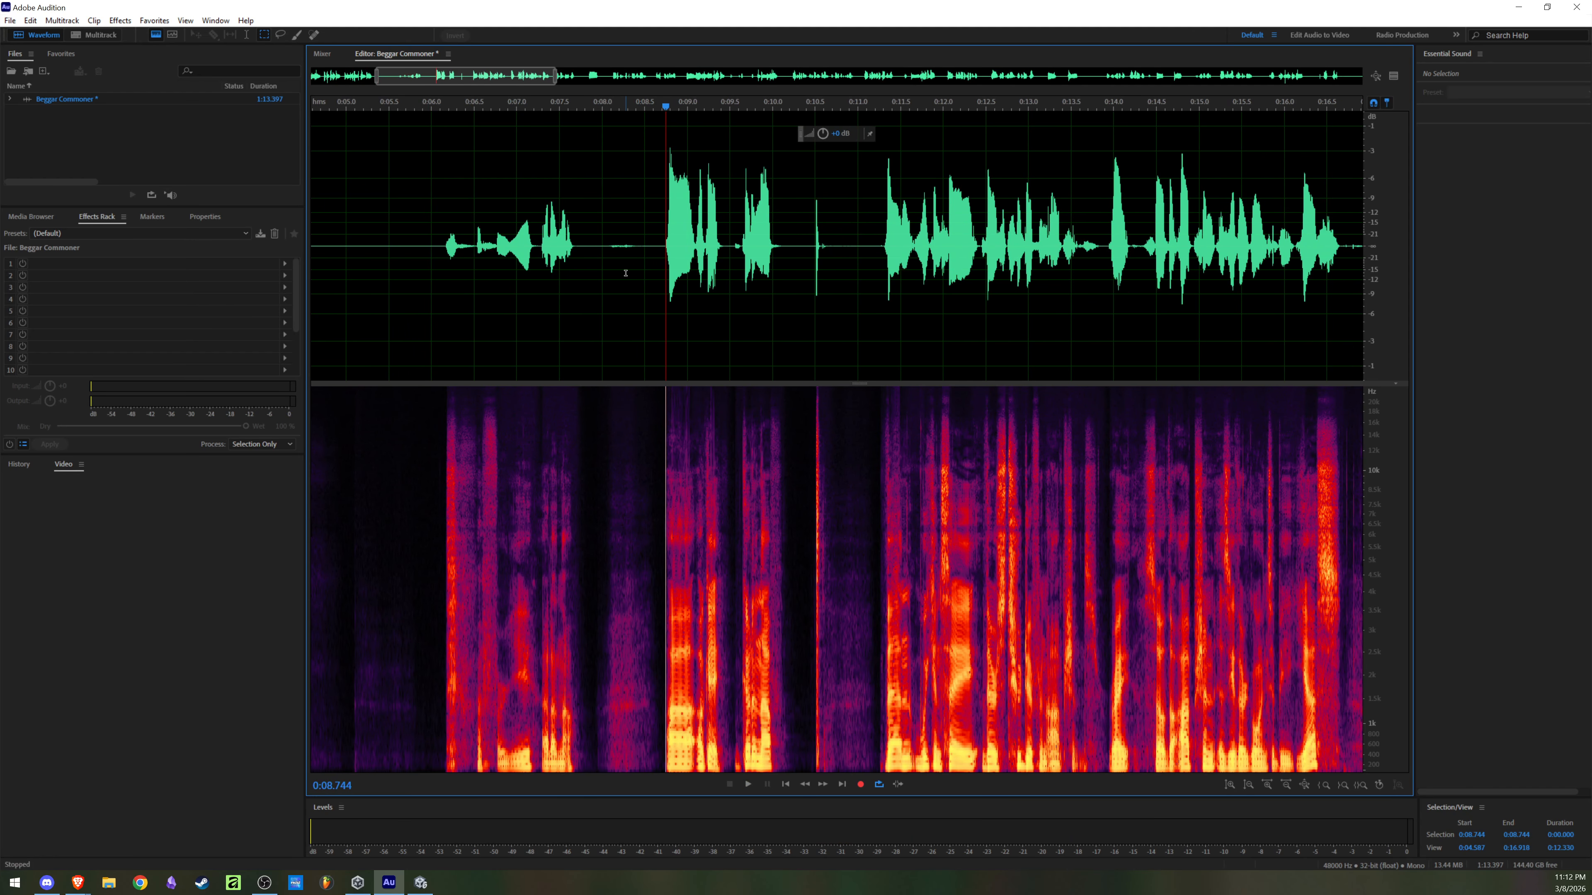
scroll(407, 250, down, 3)
key(space)
click(537, 242)
key(space)
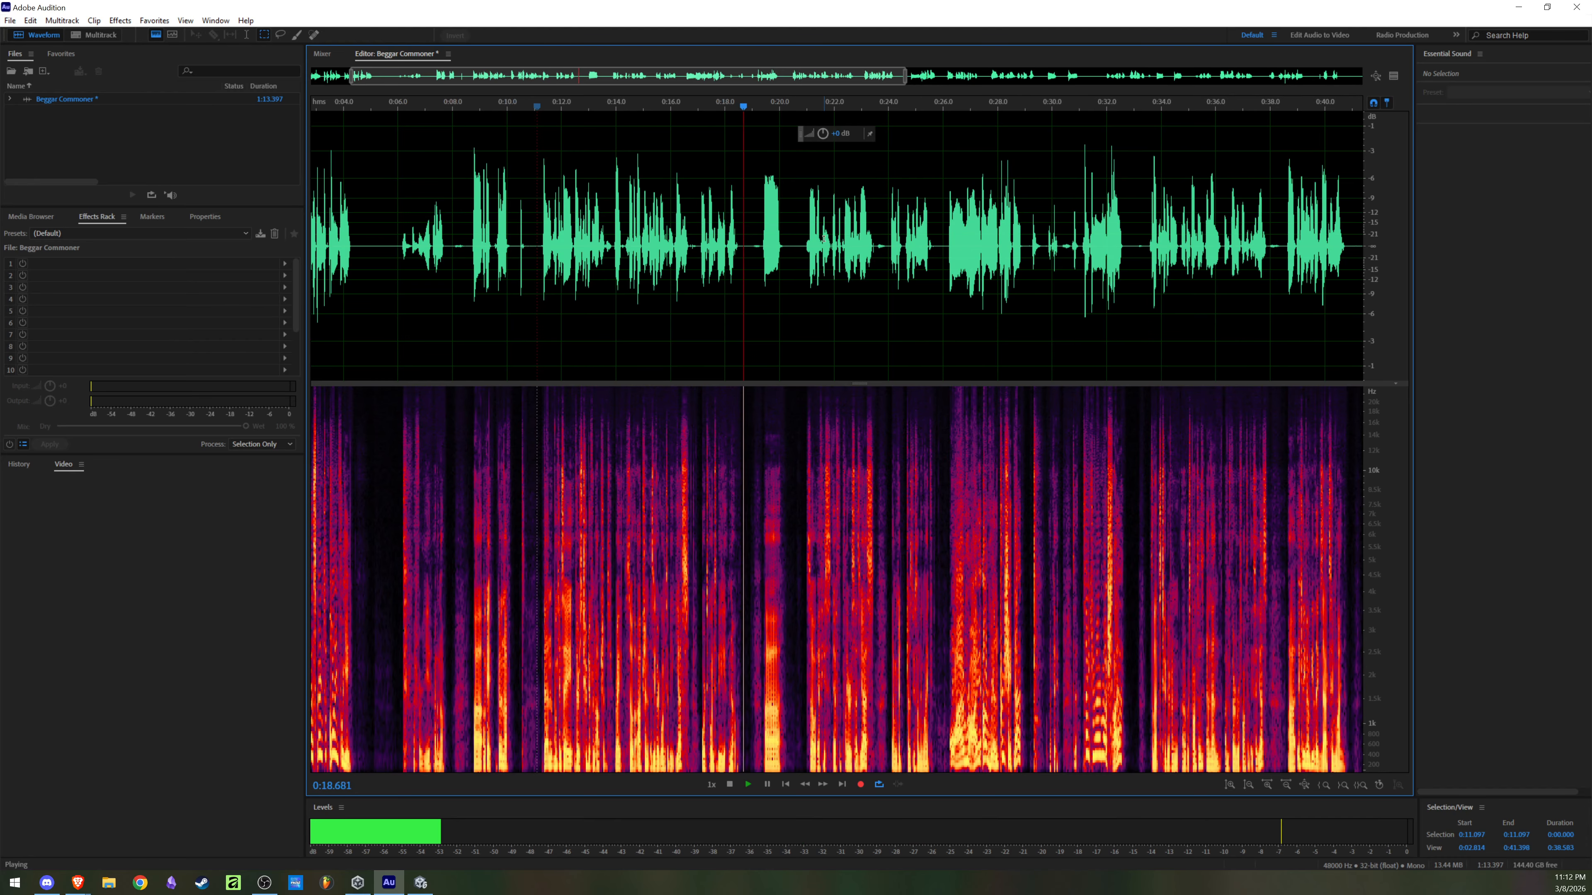
Step: Play from about 0:21.1, and delete the unwanted audio between about 0:05.7 and 0:23.9
scroll(796, 236, up, 1)
click(802, 233)
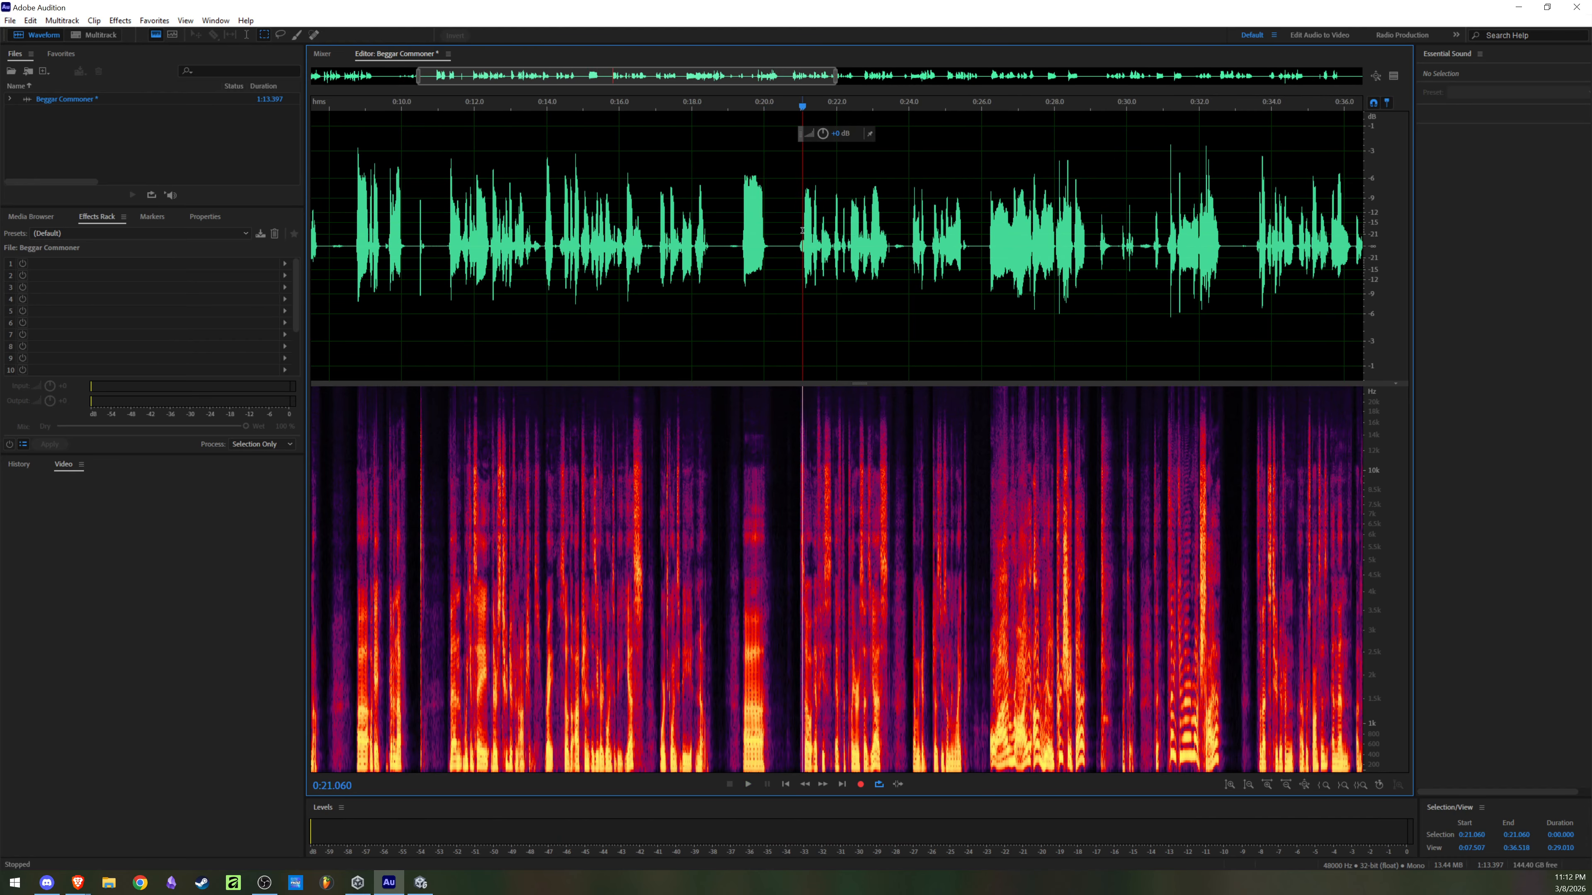
scroll(864, 255, down, 2)
key(space)
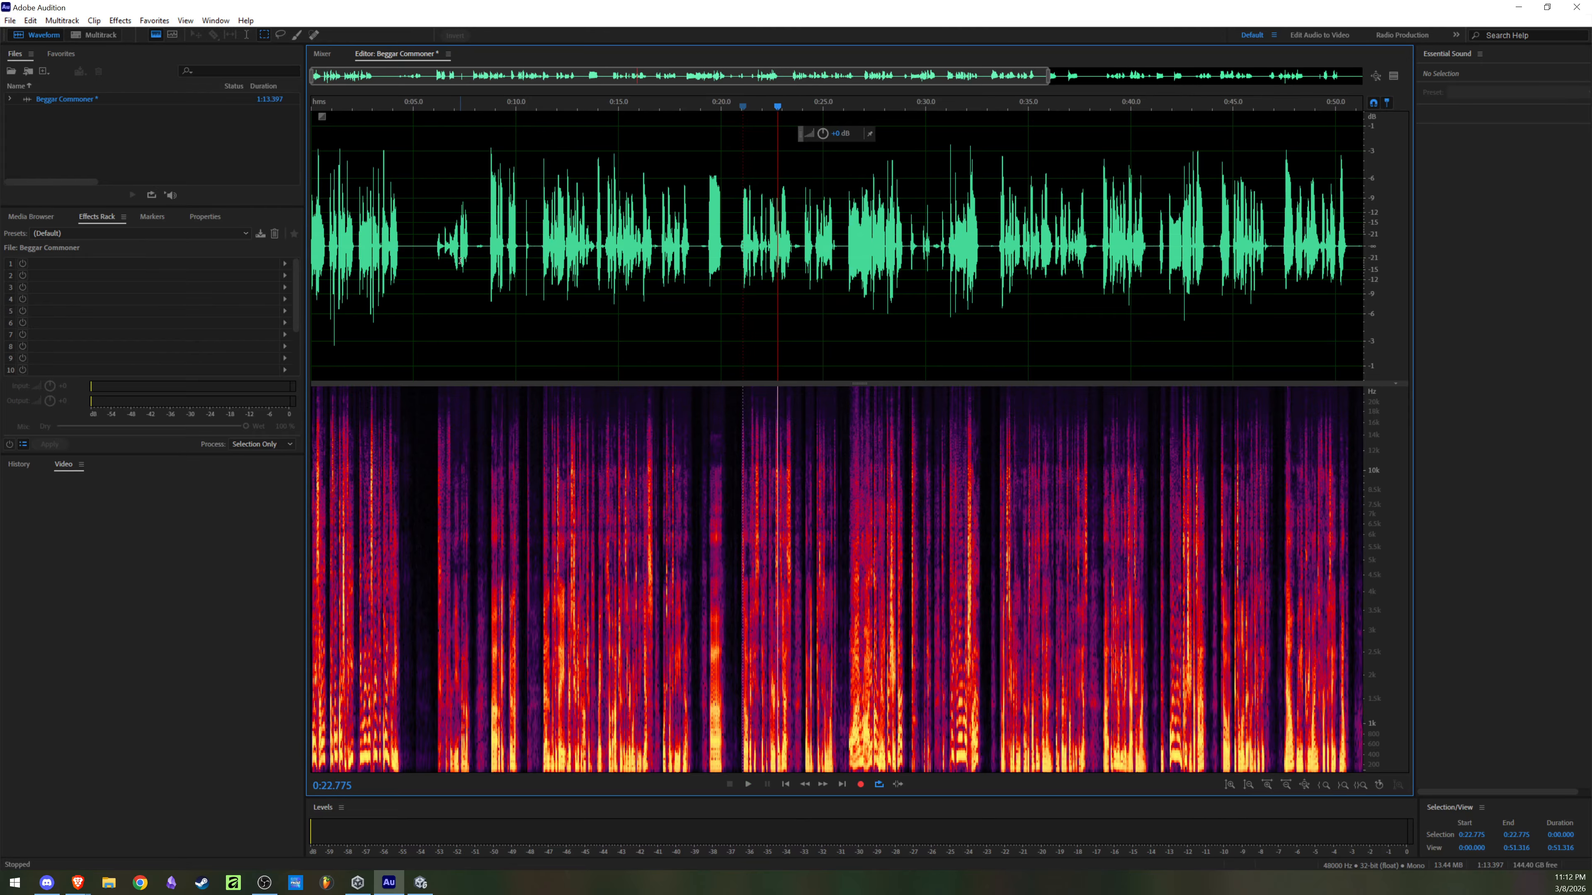
drag(428, 263, 800, 312)
key(Delete)
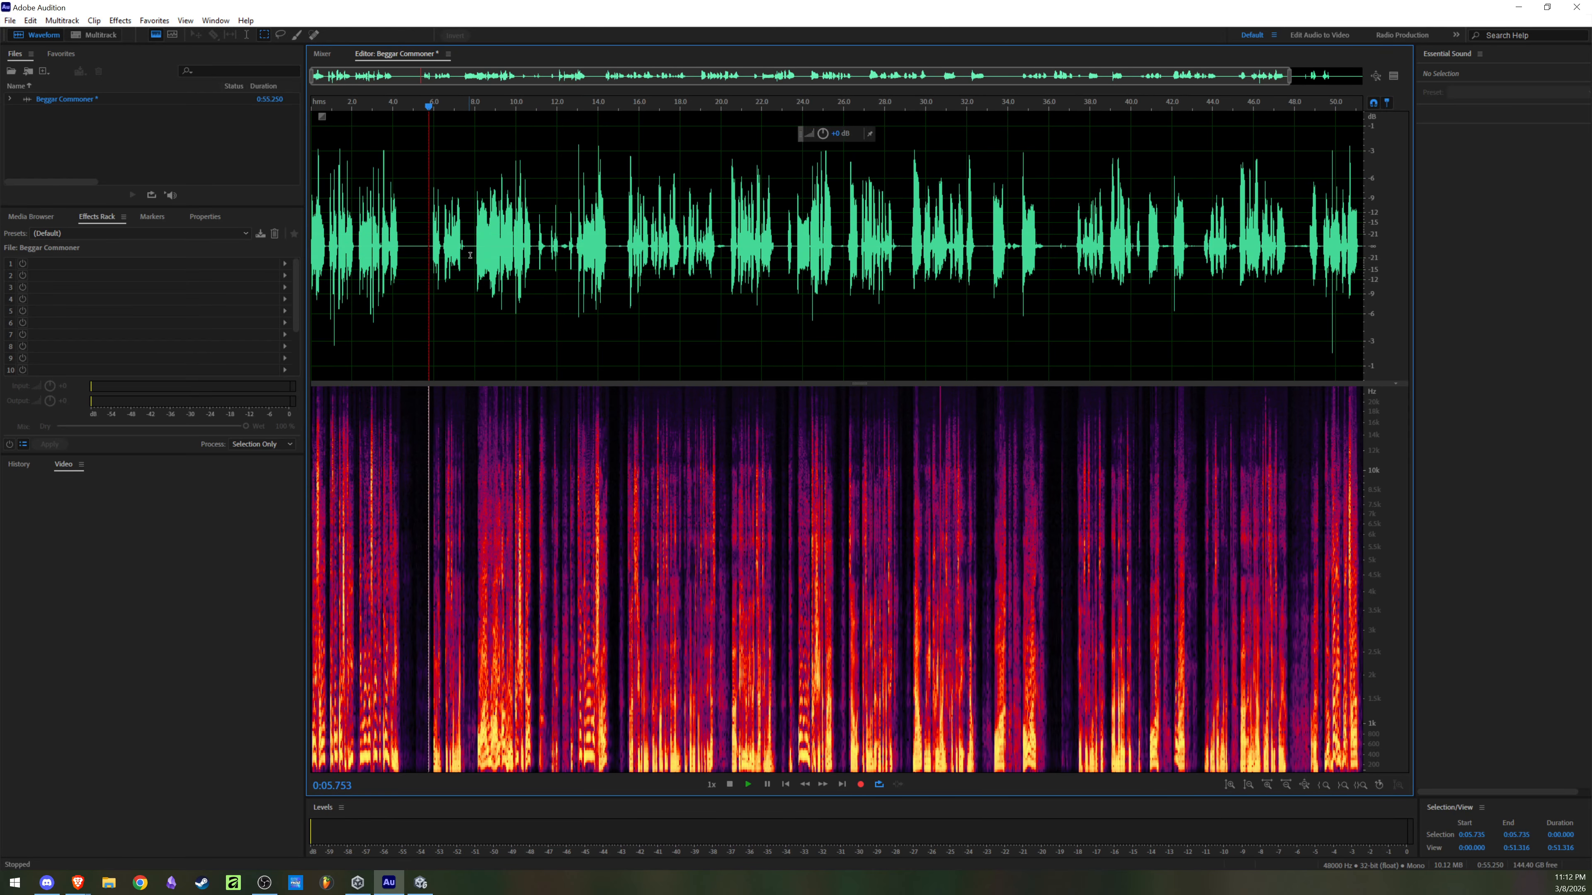
Step: Play the recording from about 0:05.7, and select the spoken line from 0:08.069 to 0:10.702
key(space)
scroll(561, 249, up, 2)
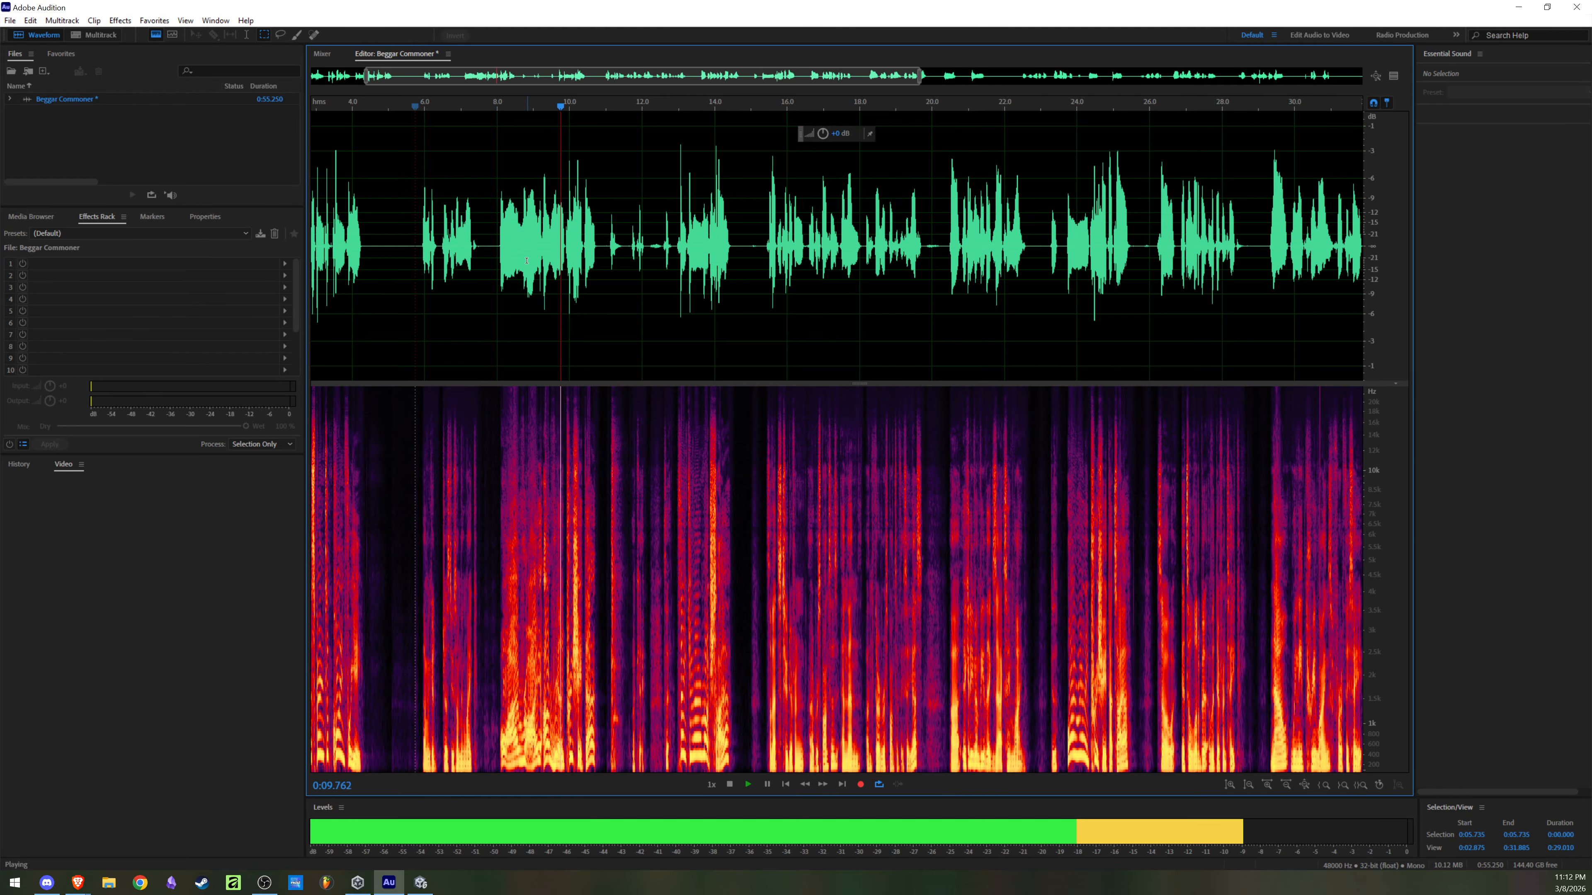
key(space)
scroll(499, 242, up, 2)
scroll(499, 232, up, 5)
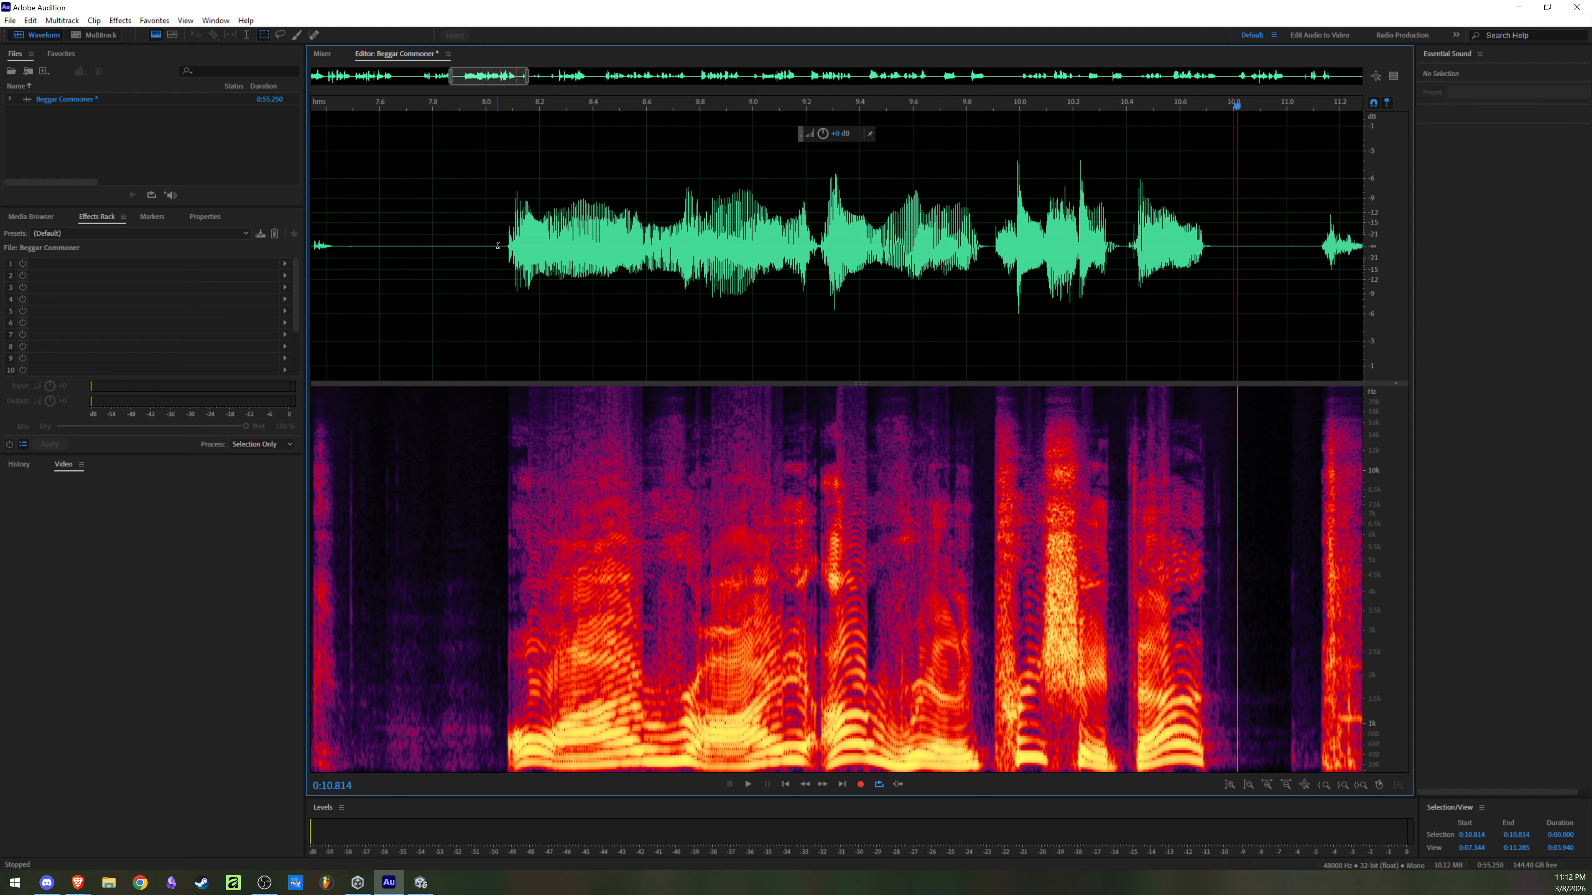
scroll(562, 257, down, 4)
drag(505, 245, 729, 294)
scroll(752, 285, up, 1)
scroll(726, 292, up, 2)
scroll(569, 260, down, 2)
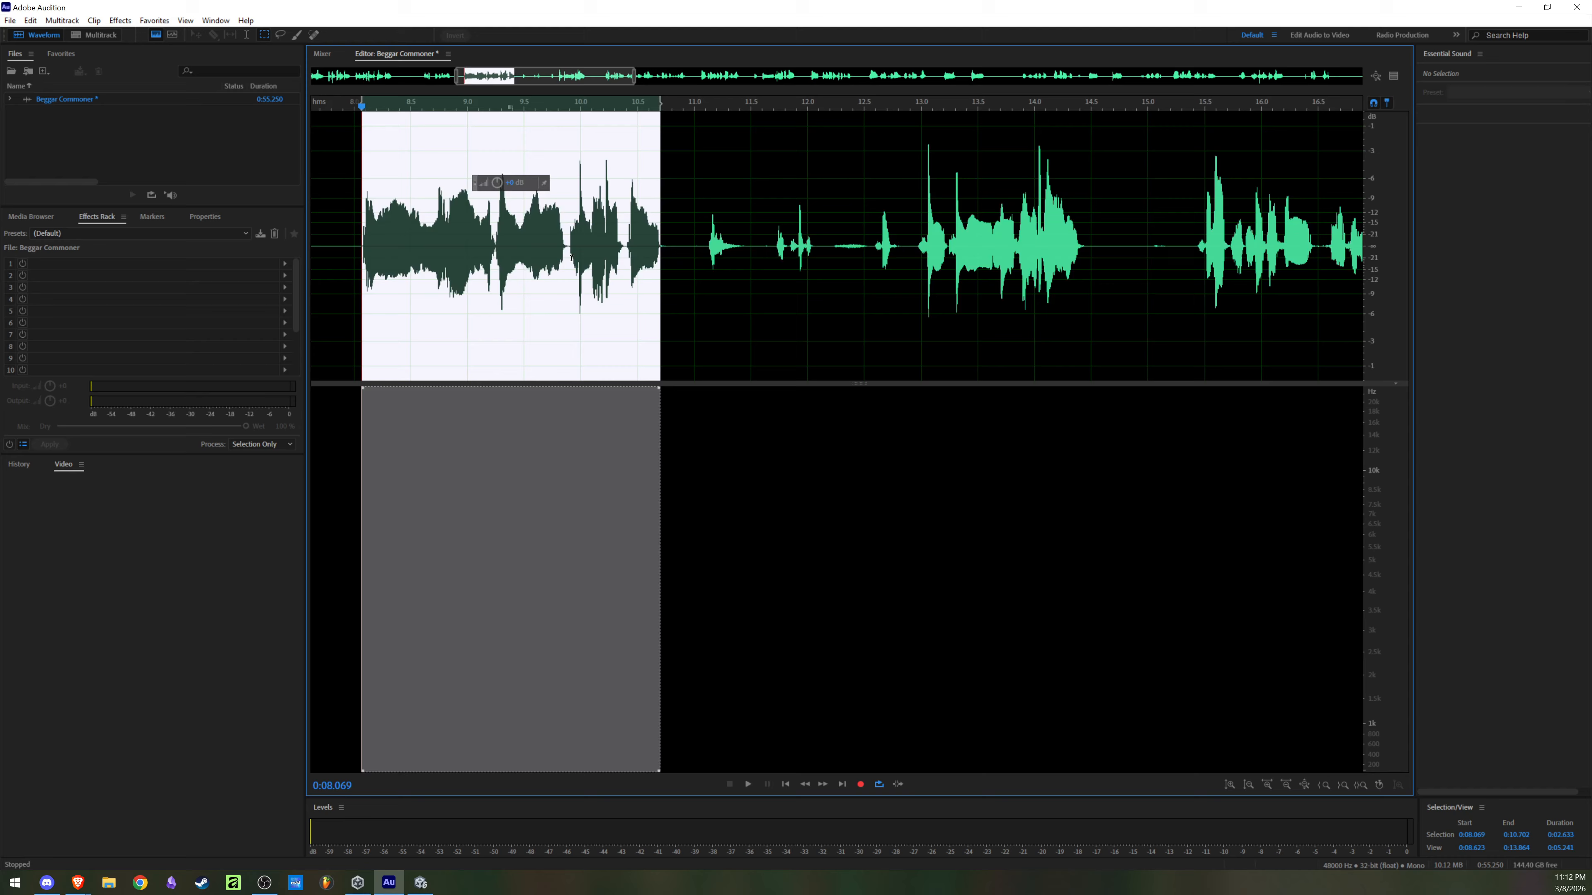
Step: Save the selected line as E2 RA Beggar Commoner.wav in Wave PCM format in the Videos folder
key(ctrl+alt+s)
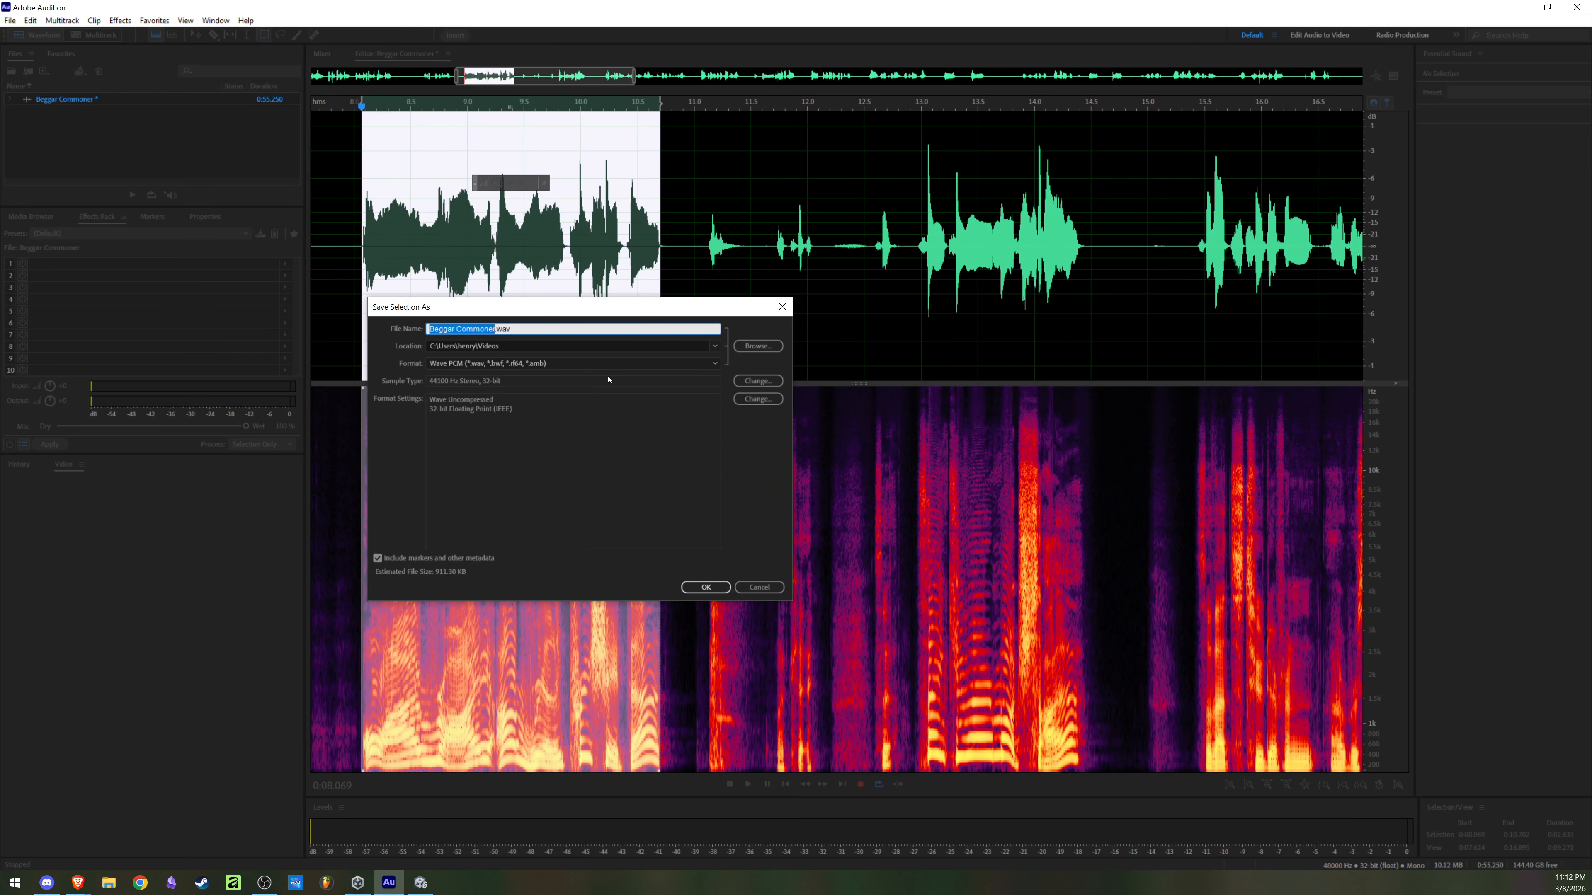
text(E2 R)
text(A Beggar)
key(BackSpace)
text(Commoner)
click(706, 587)
Step: Play the lines at about 0:08.1 and 0:12.9, and select the second one from 0:12.953 to 0:14.456
click(605, 236)
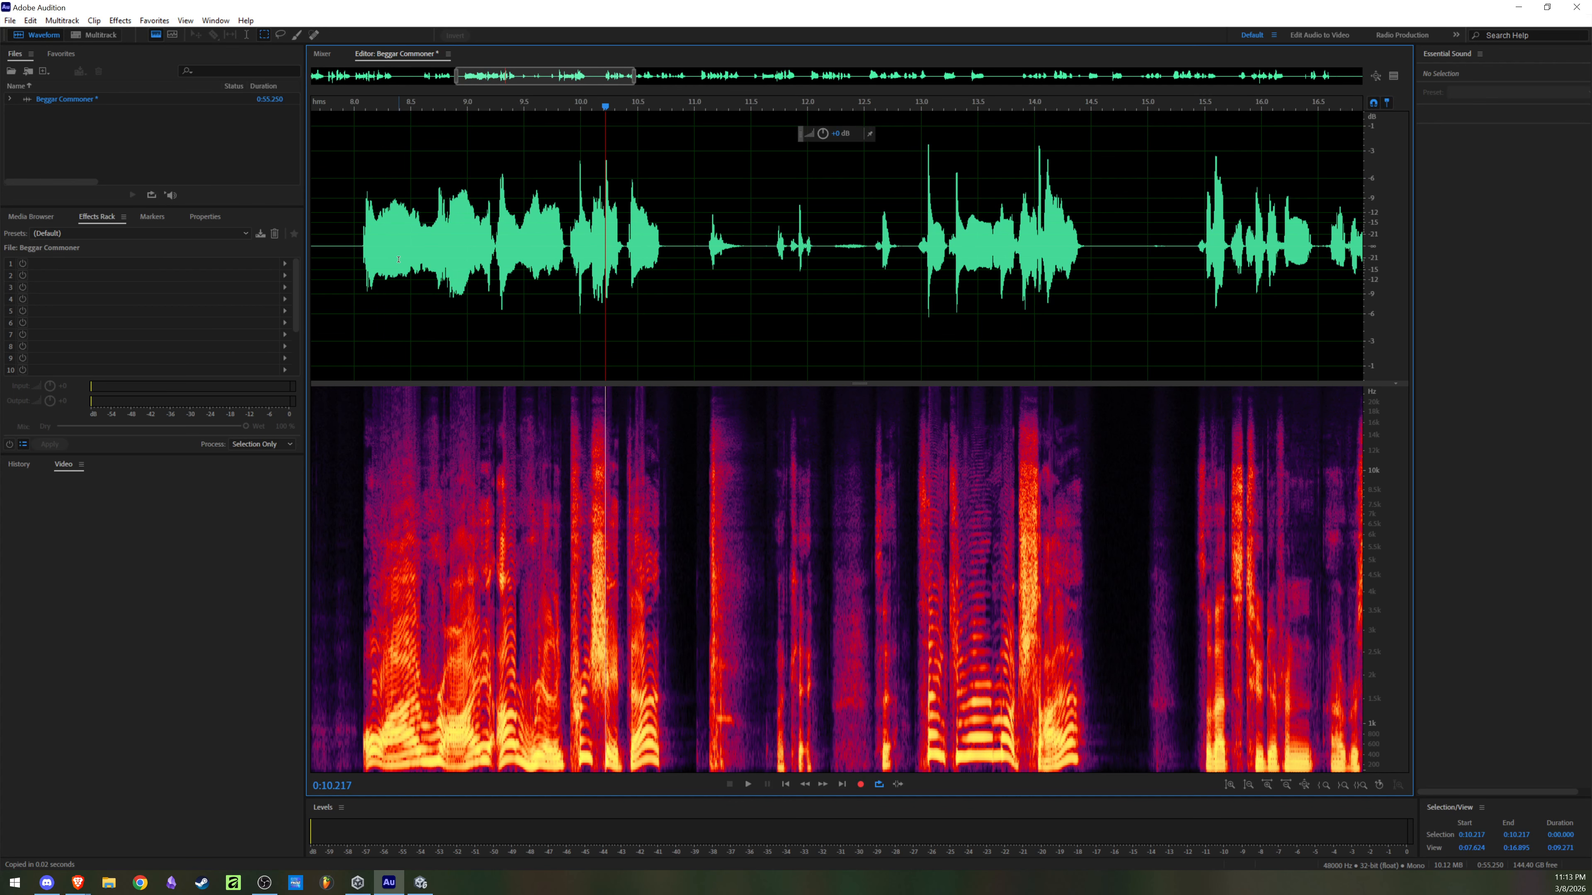
click(361, 245)
key(space)
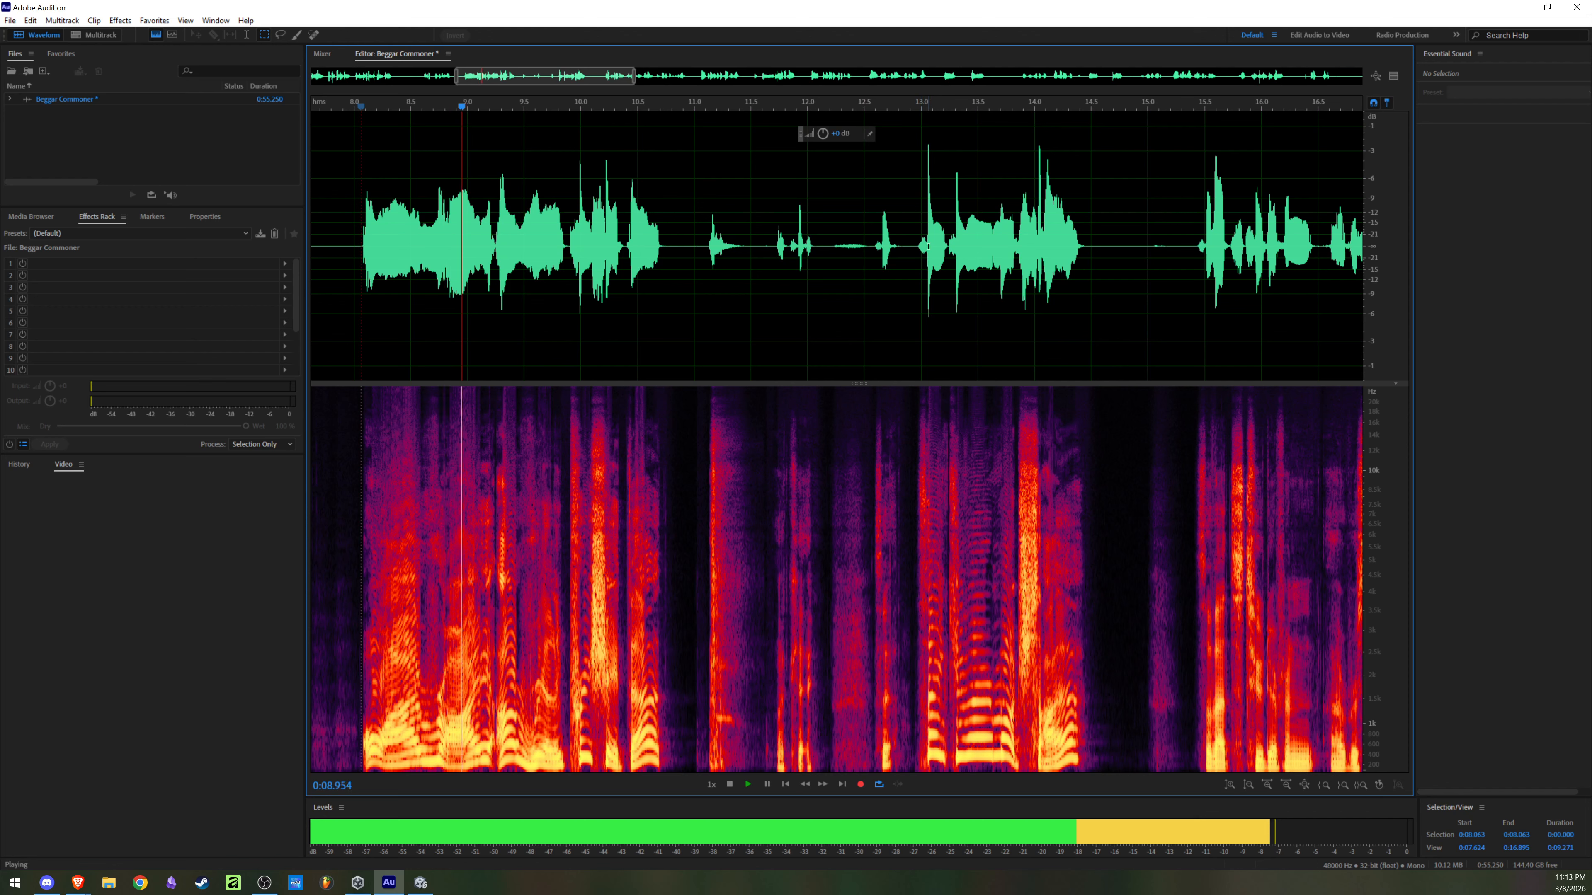
key(space)
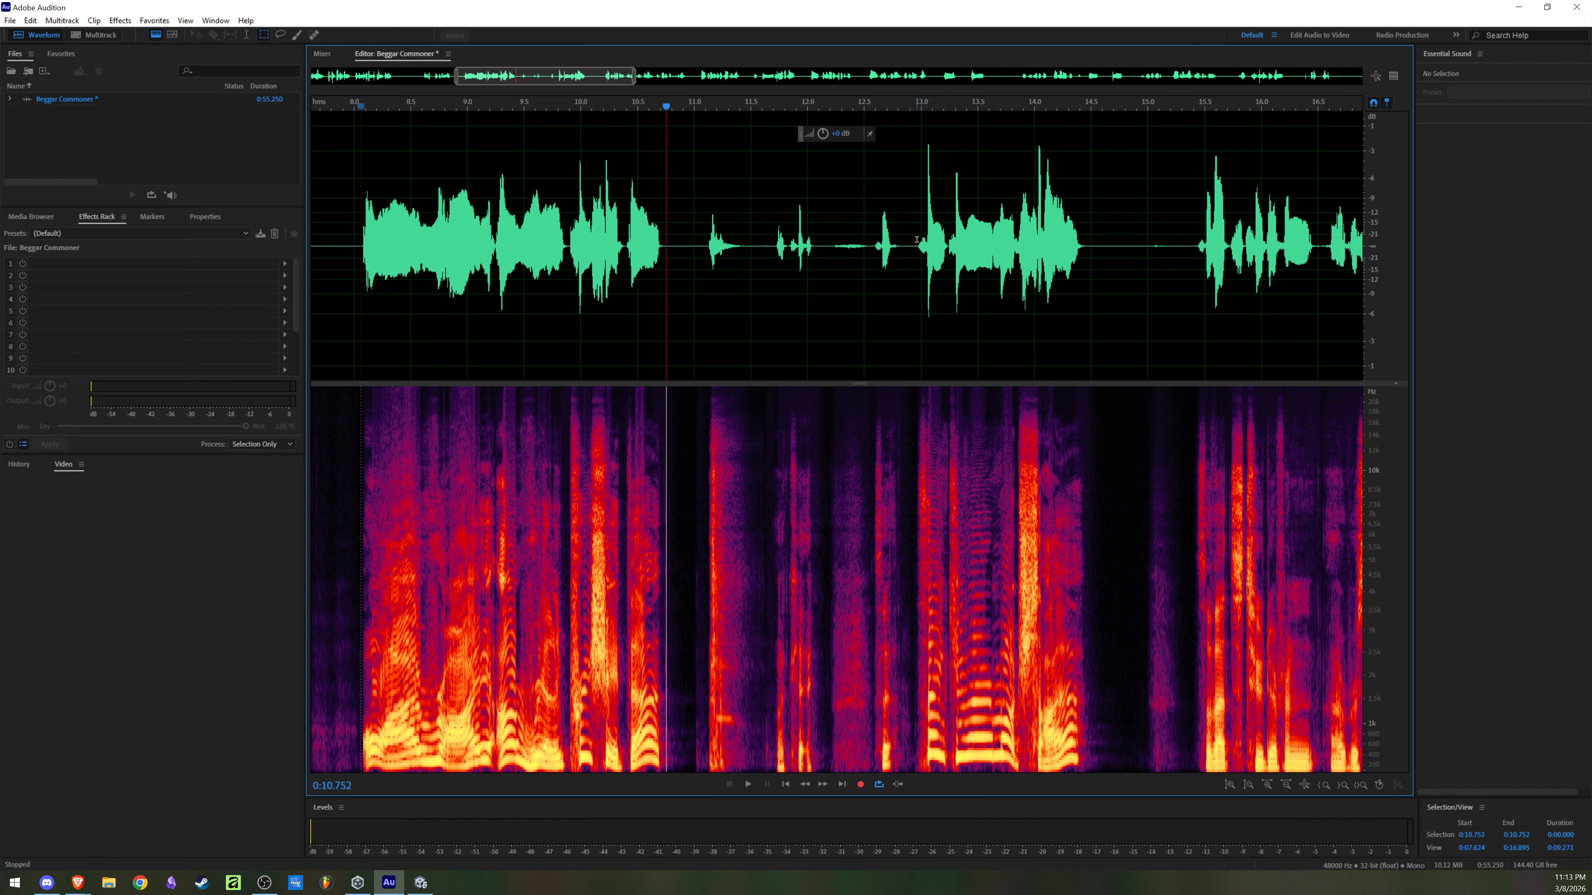
click(917, 242)
key(space)
key(space)
drag(916, 247, 1086, 262)
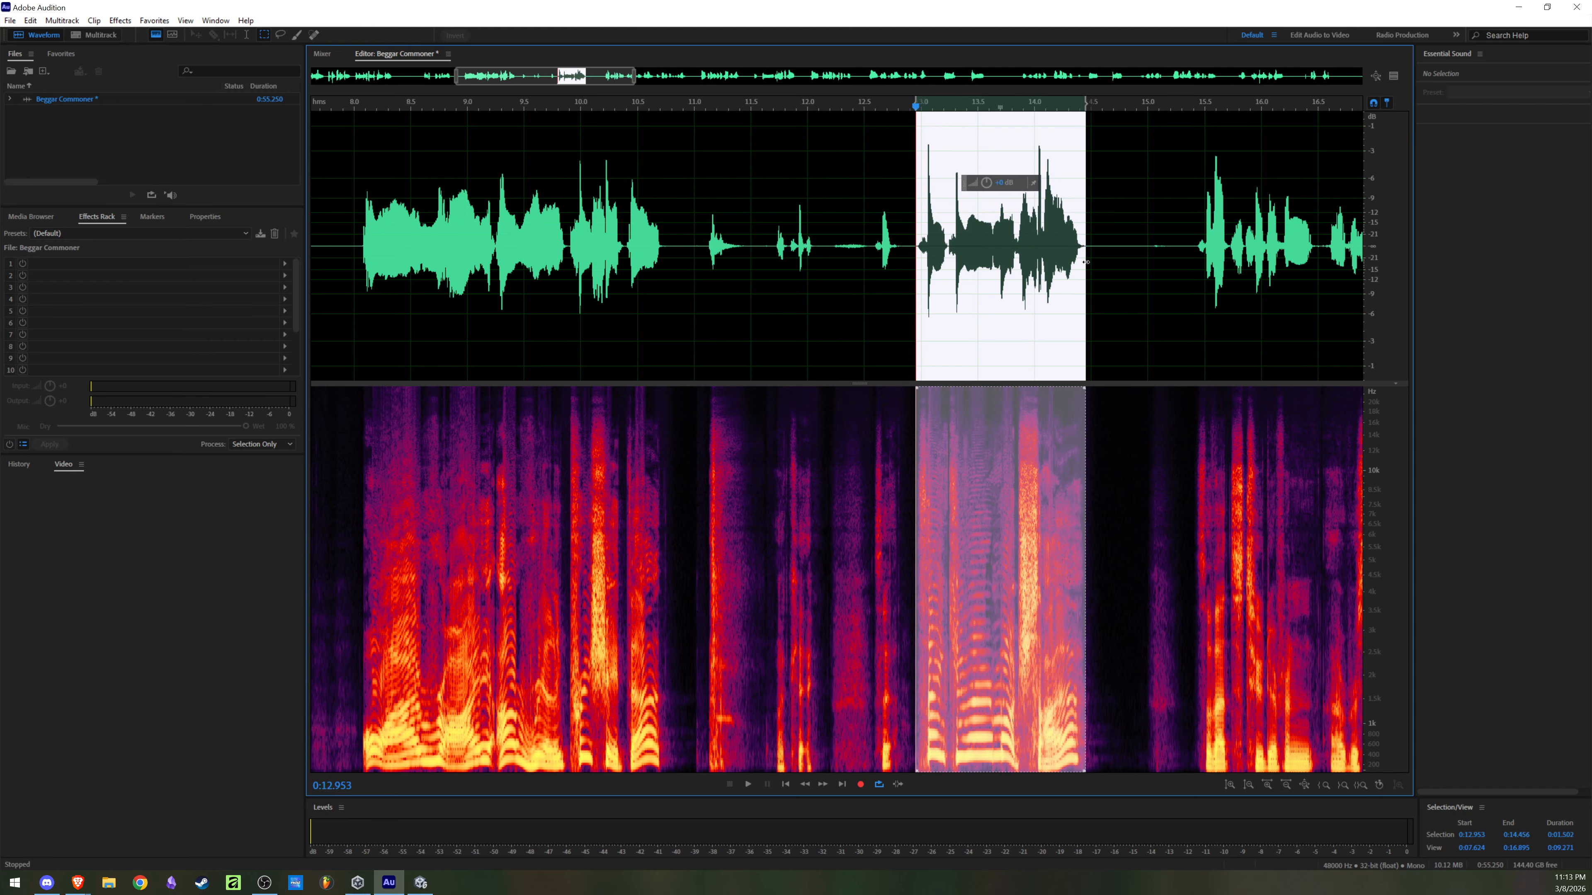
Step: Save the selected line as E2 R1 Beggar Commoner.wav in Wave PCM format in the Videos folder
key(ctrl+alt+s)
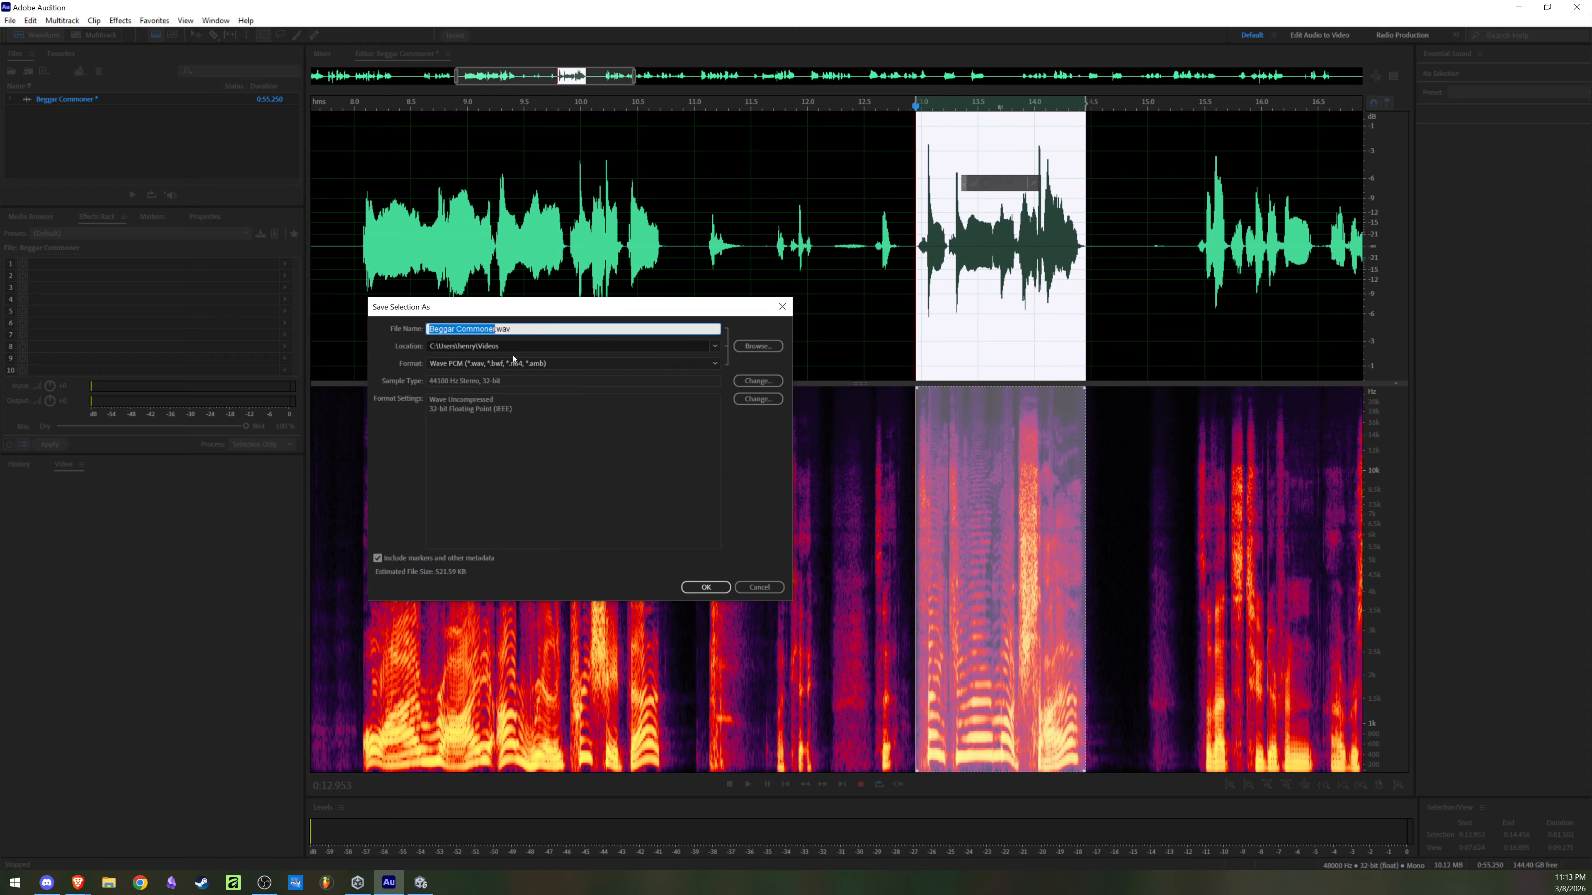
text(E2 R1B)
key(BackSpace)
text(Beggar Commoner)
click(700, 586)
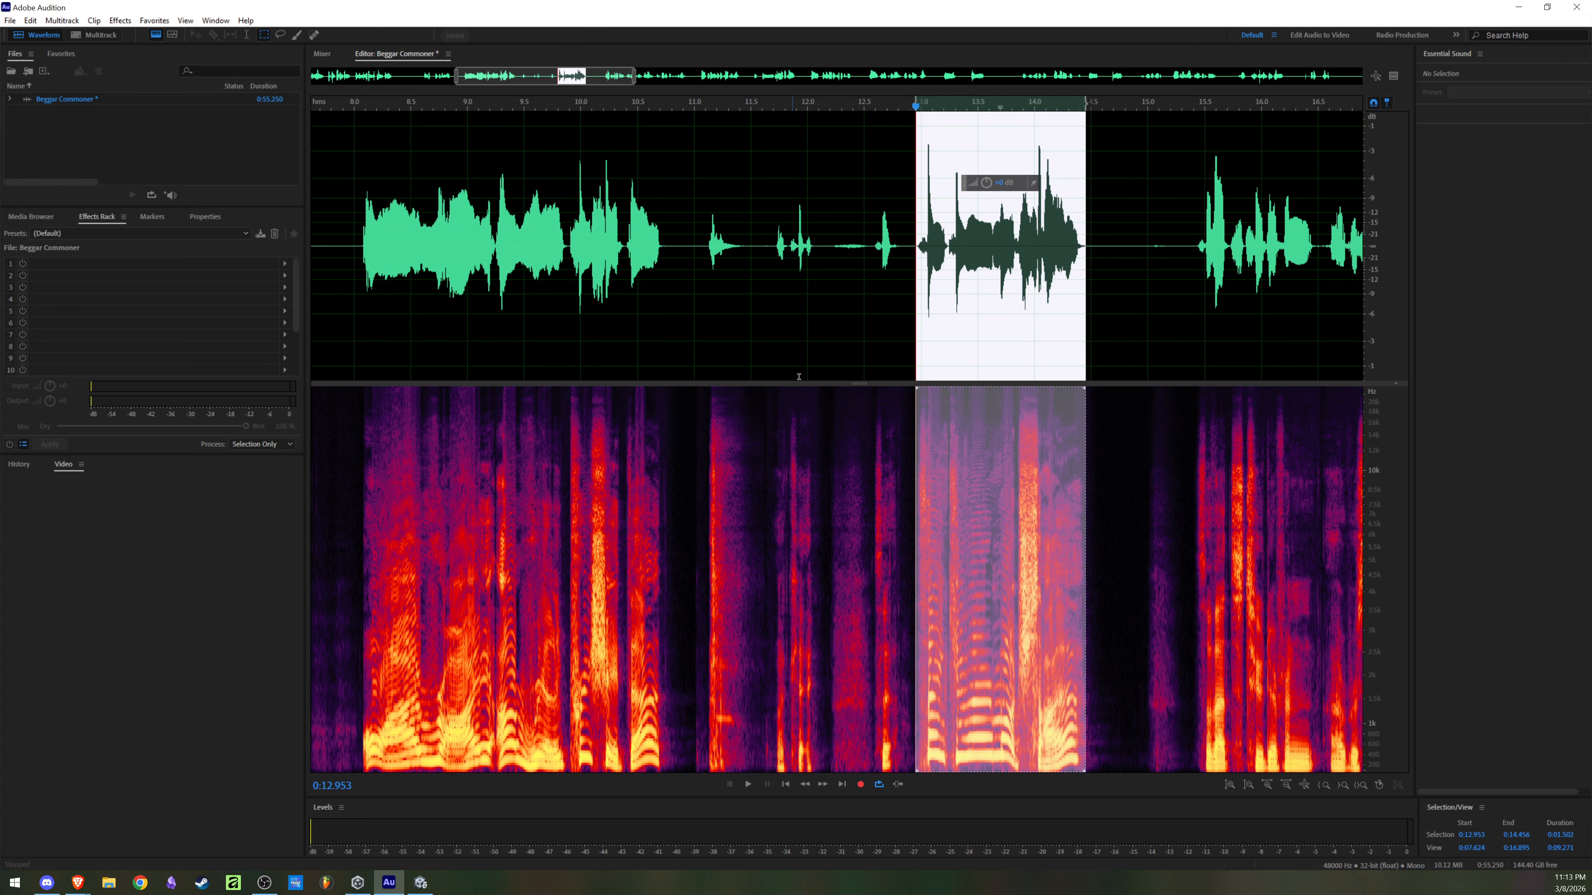
Step: Clear the selection and play the recording from about 0:15.4 to look for the next usable line
click(1080, 303)
scroll(1136, 285, down, 3)
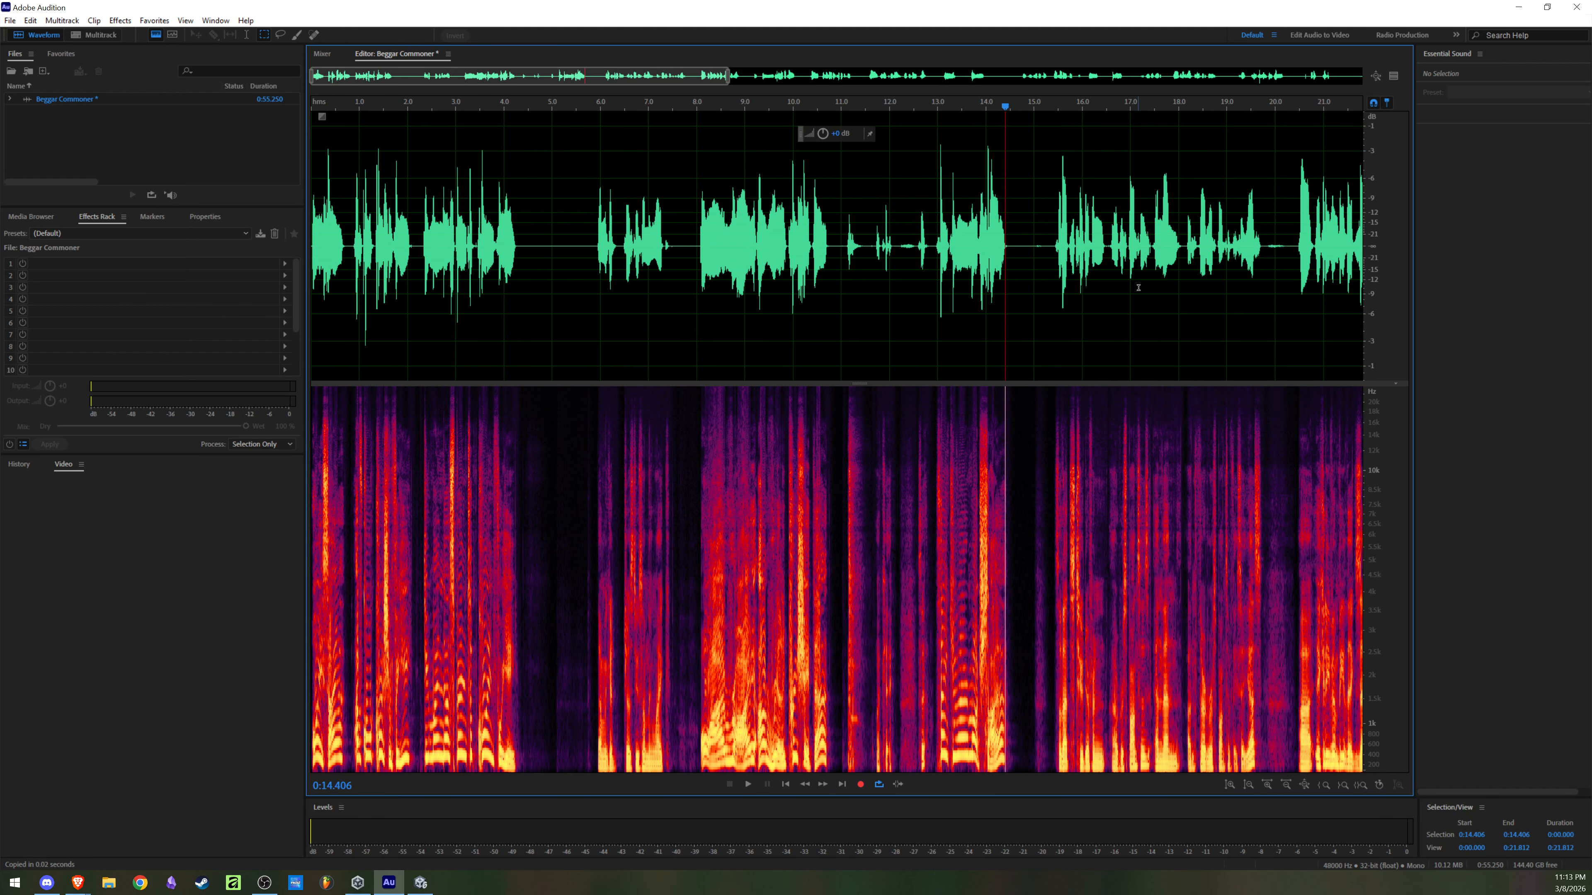
click(1053, 251)
key(space)
scroll(1160, 245, down, 3)
scroll(1180, 241, up, 2)
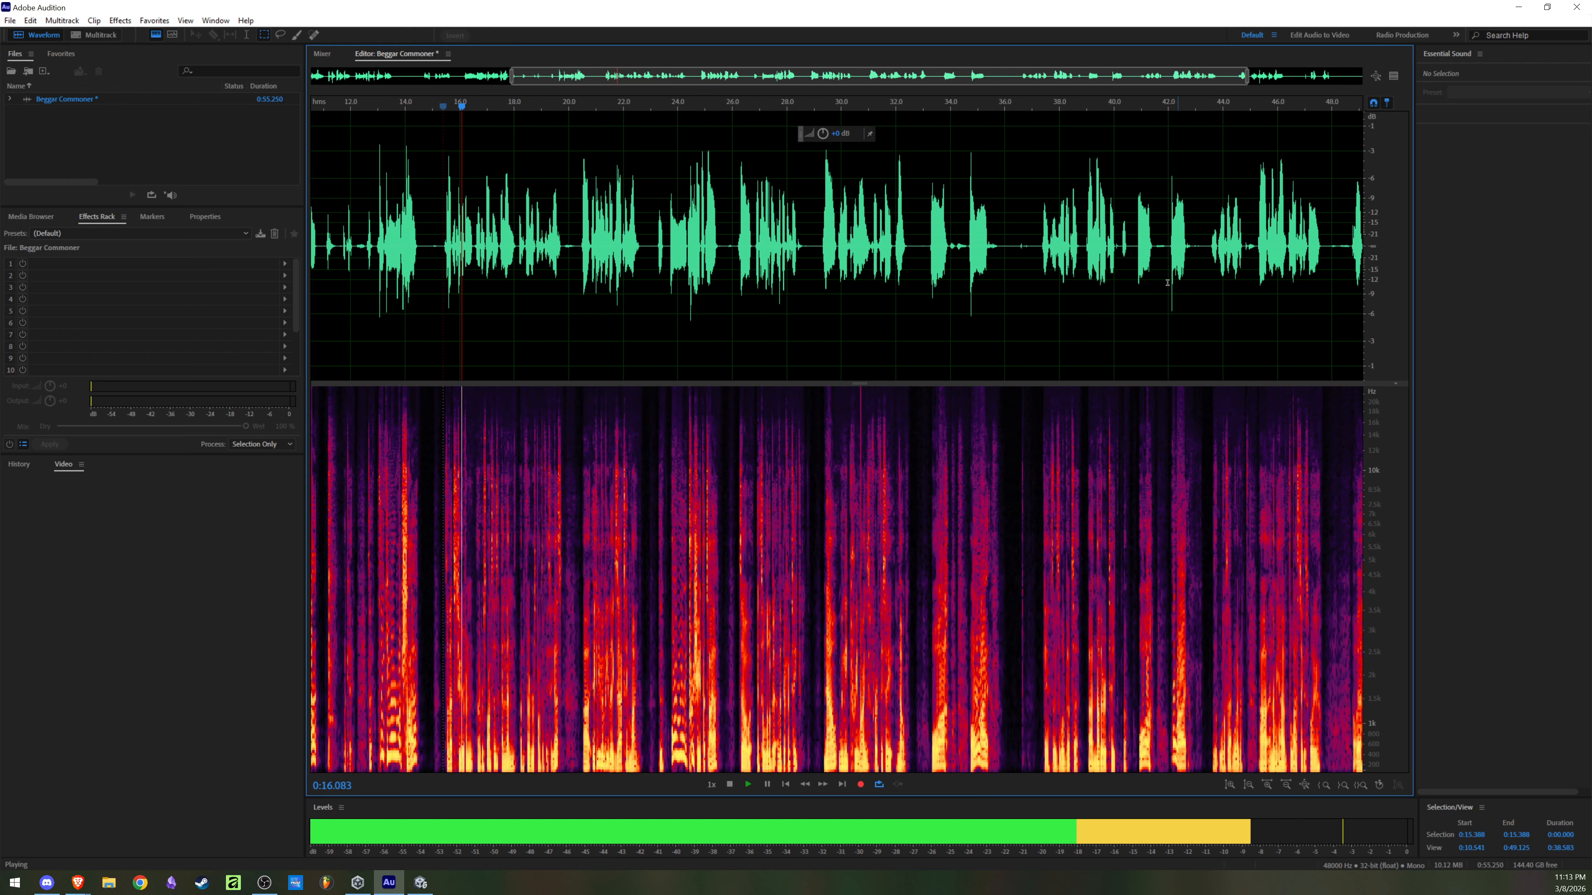
scroll(584, 226, up, 2)
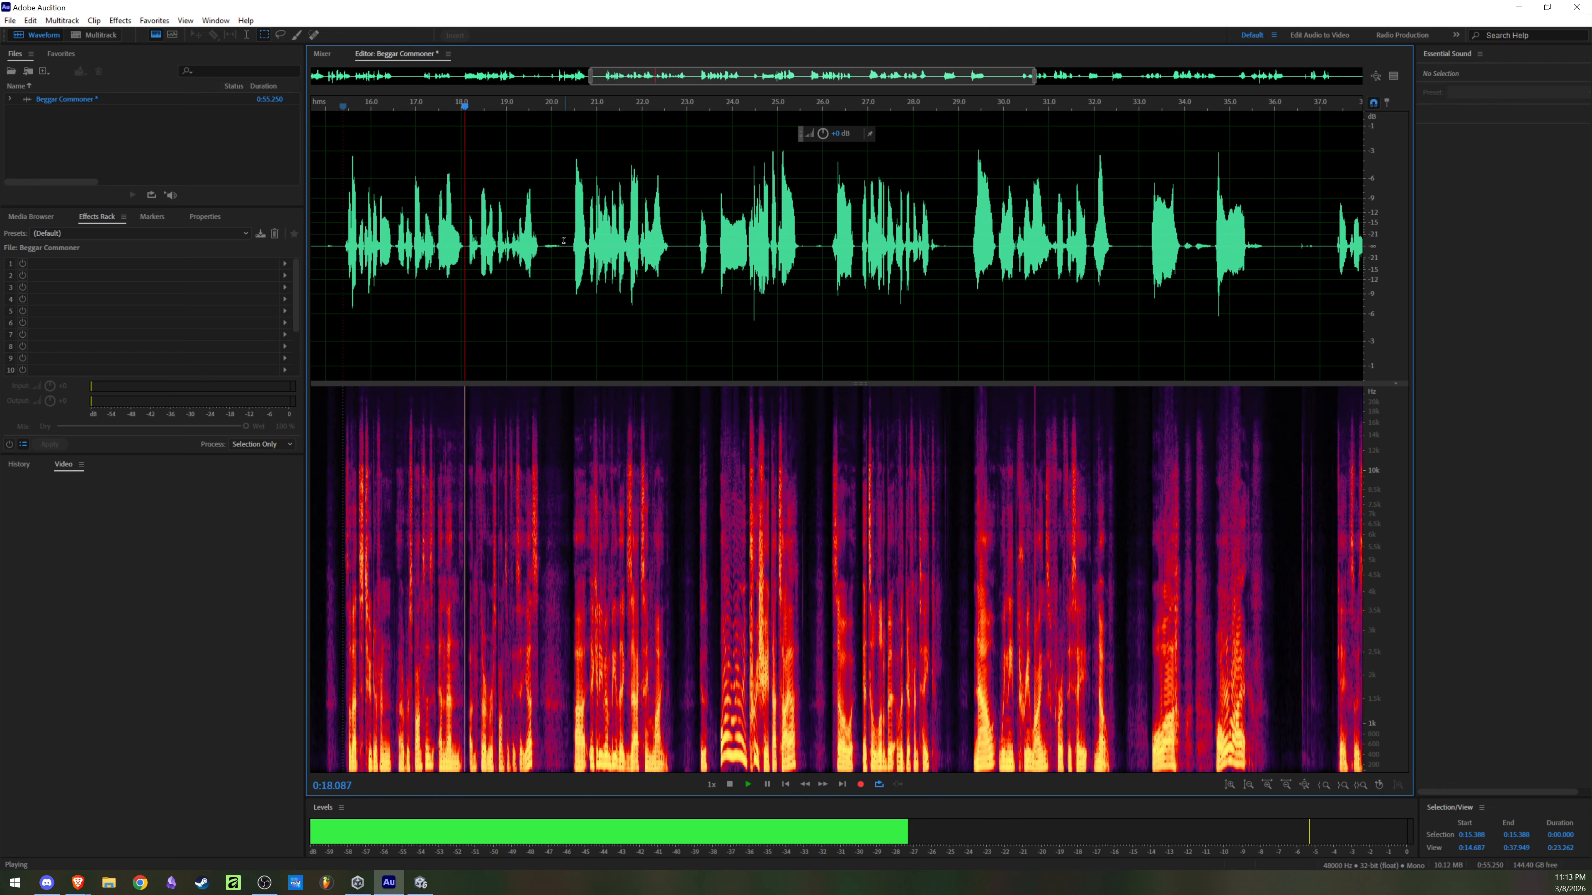
key(space)
Step: Play the takes from about 0:20.5 and 0:23.7, and select the spoken line from 0:23.720 to 0:25.500
click(574, 236)
key(space)
scroll(596, 238, up, 5)
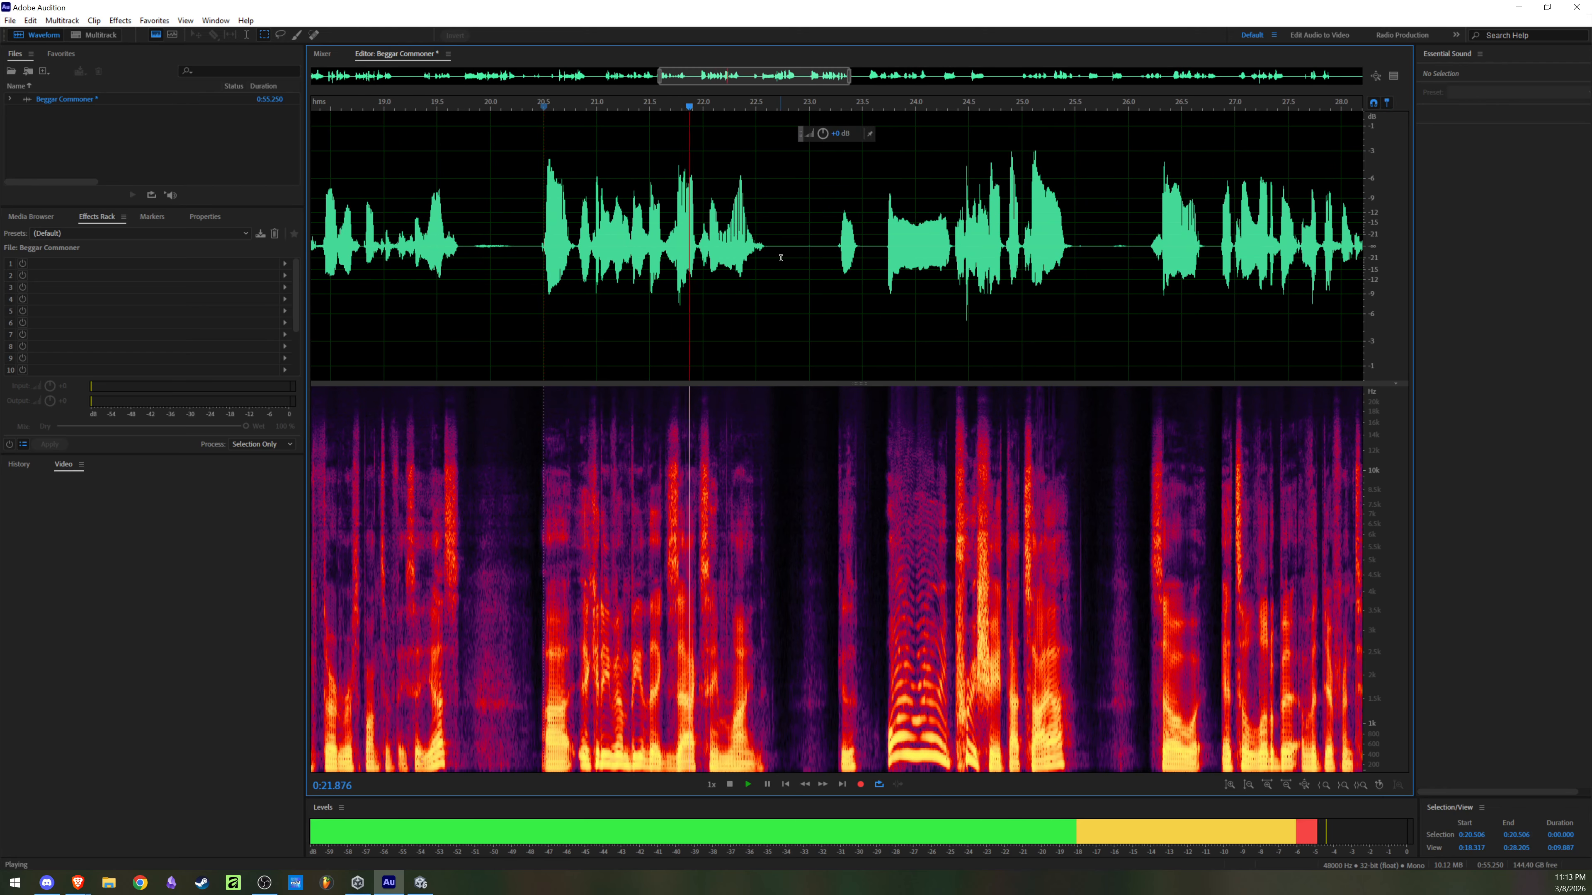
click(890, 256)
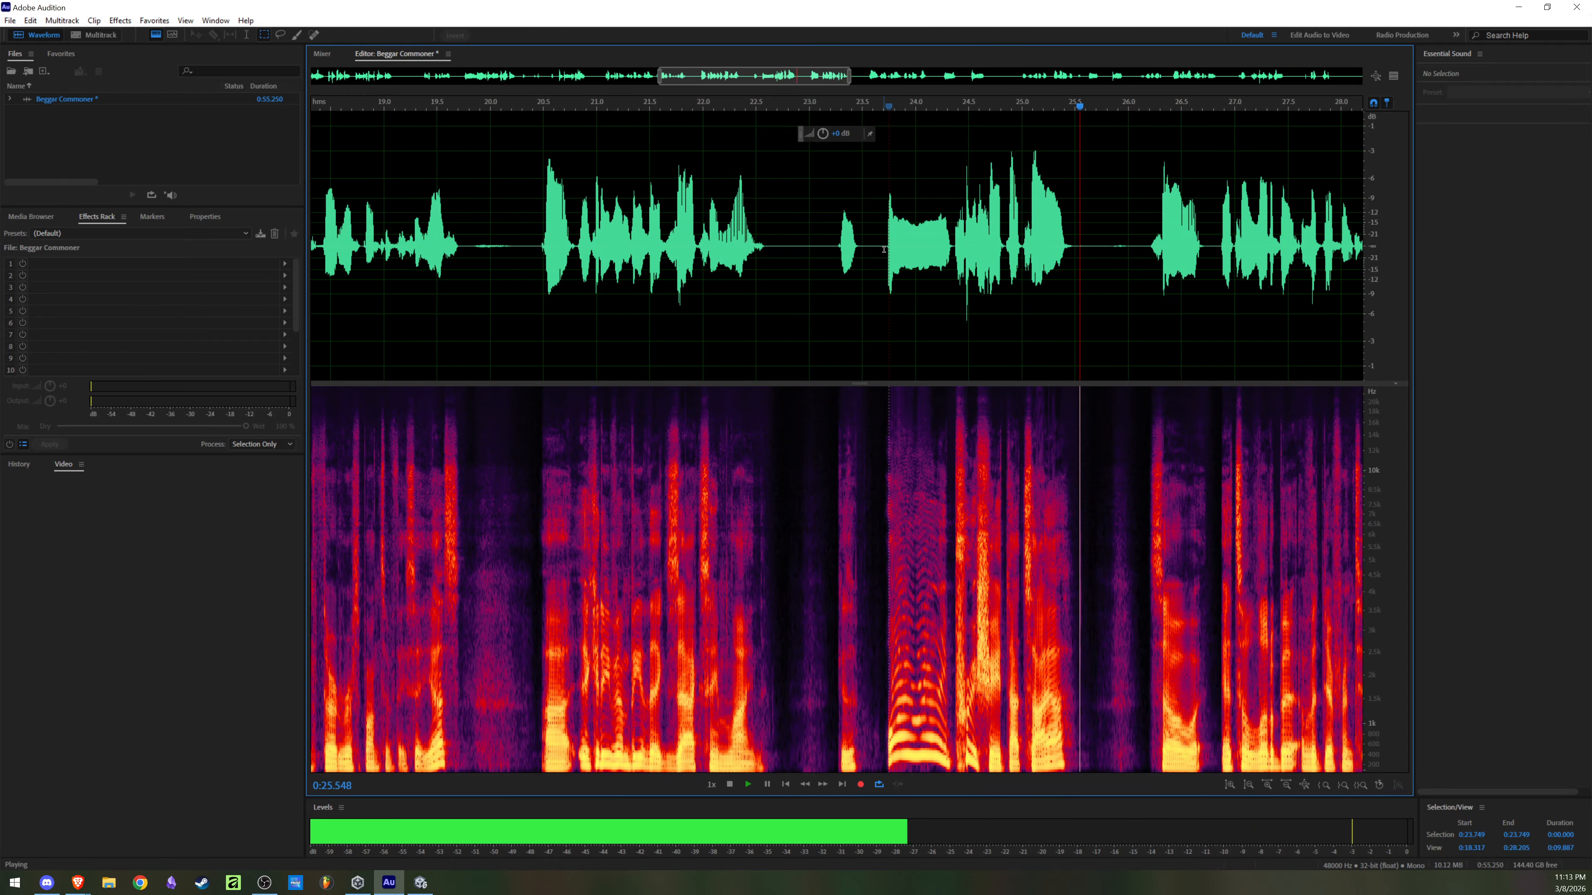
key(space)
key(space)
drag(885, 248, 1071, 264)
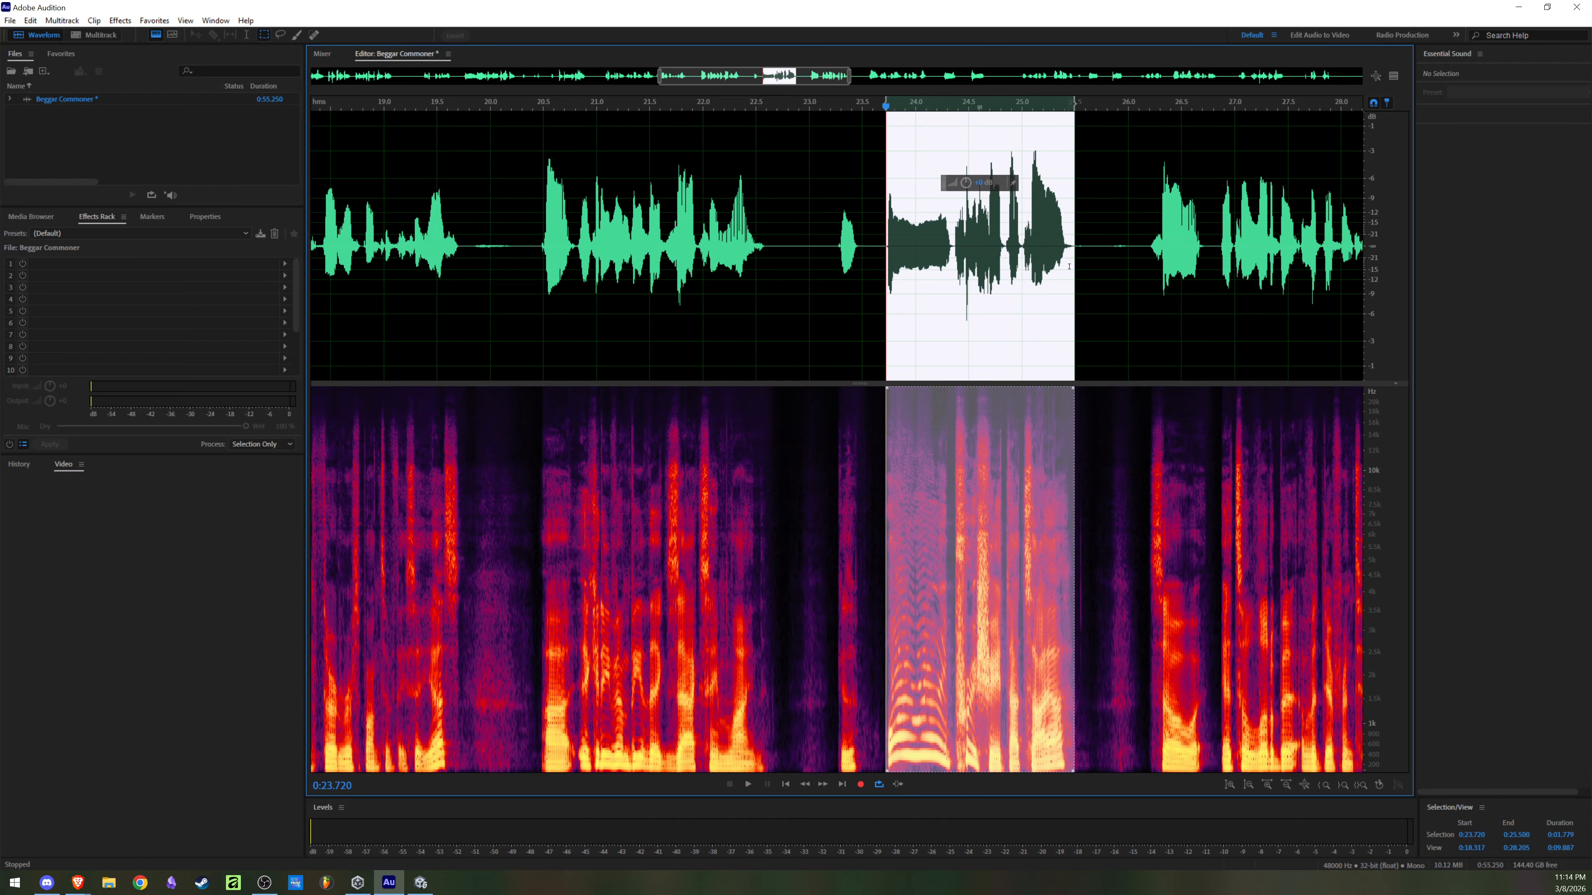
Step: Save the selected line as E2 R1C Commoner Beggar in Wave PCM format in the Videos folder
key(ctrl+alt+s)
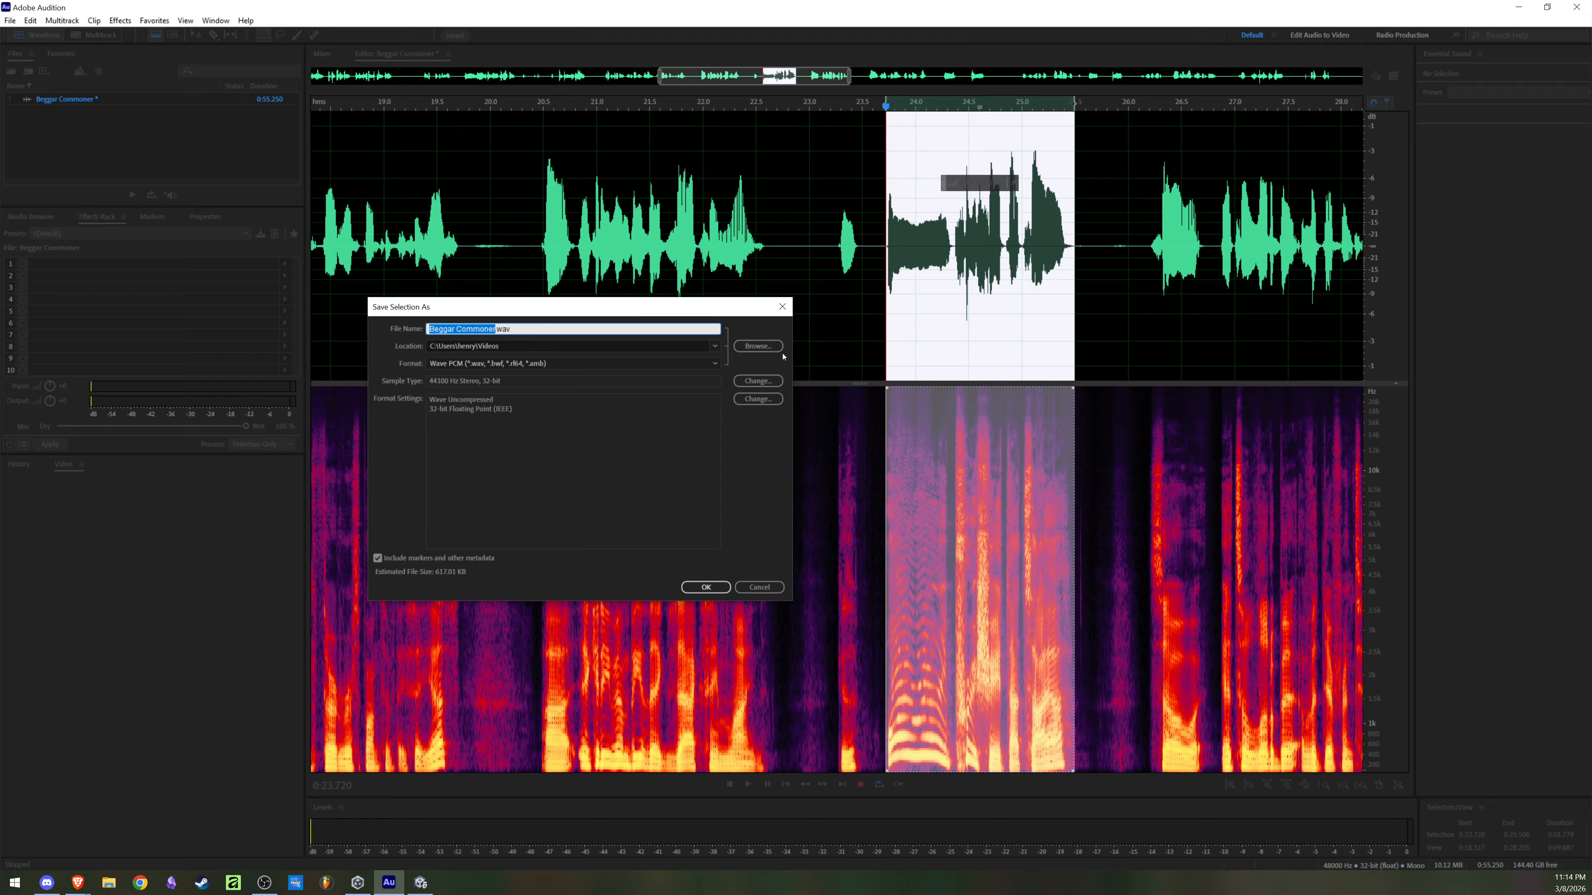
text(E2 R1C Commor Begge)
click(703, 589)
Step: Clear the selection and play the takes from about 0:23.7 and 0:26.2
click(986, 320)
click(886, 319)
key(space)
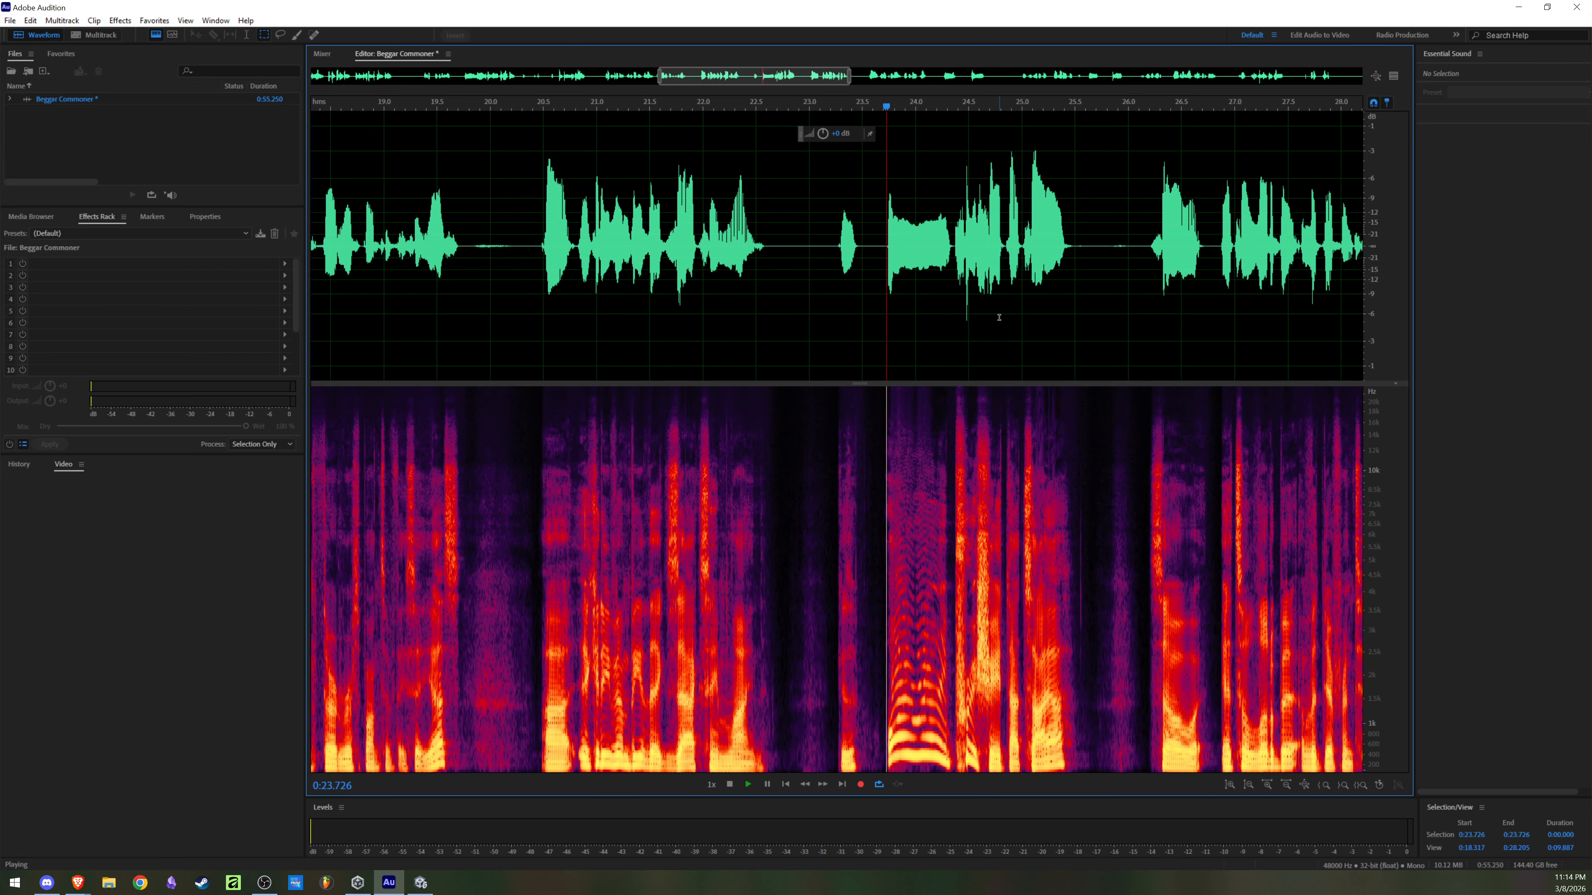
scroll(1027, 282, down, 3)
key(space)
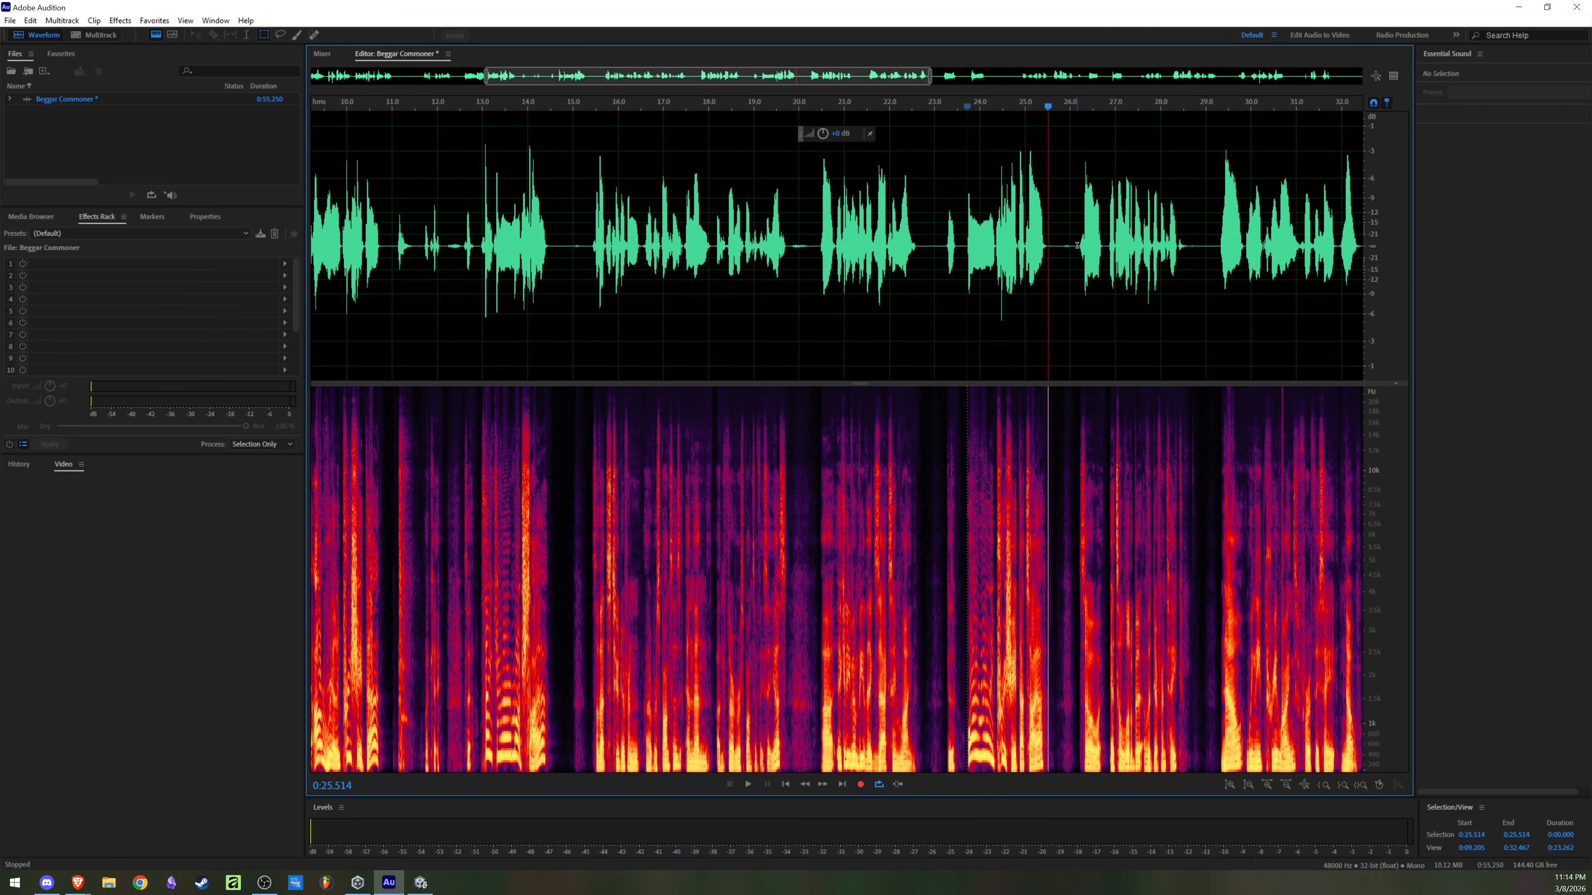
click(1077, 245)
key(space)
scroll(1077, 245, up, 1)
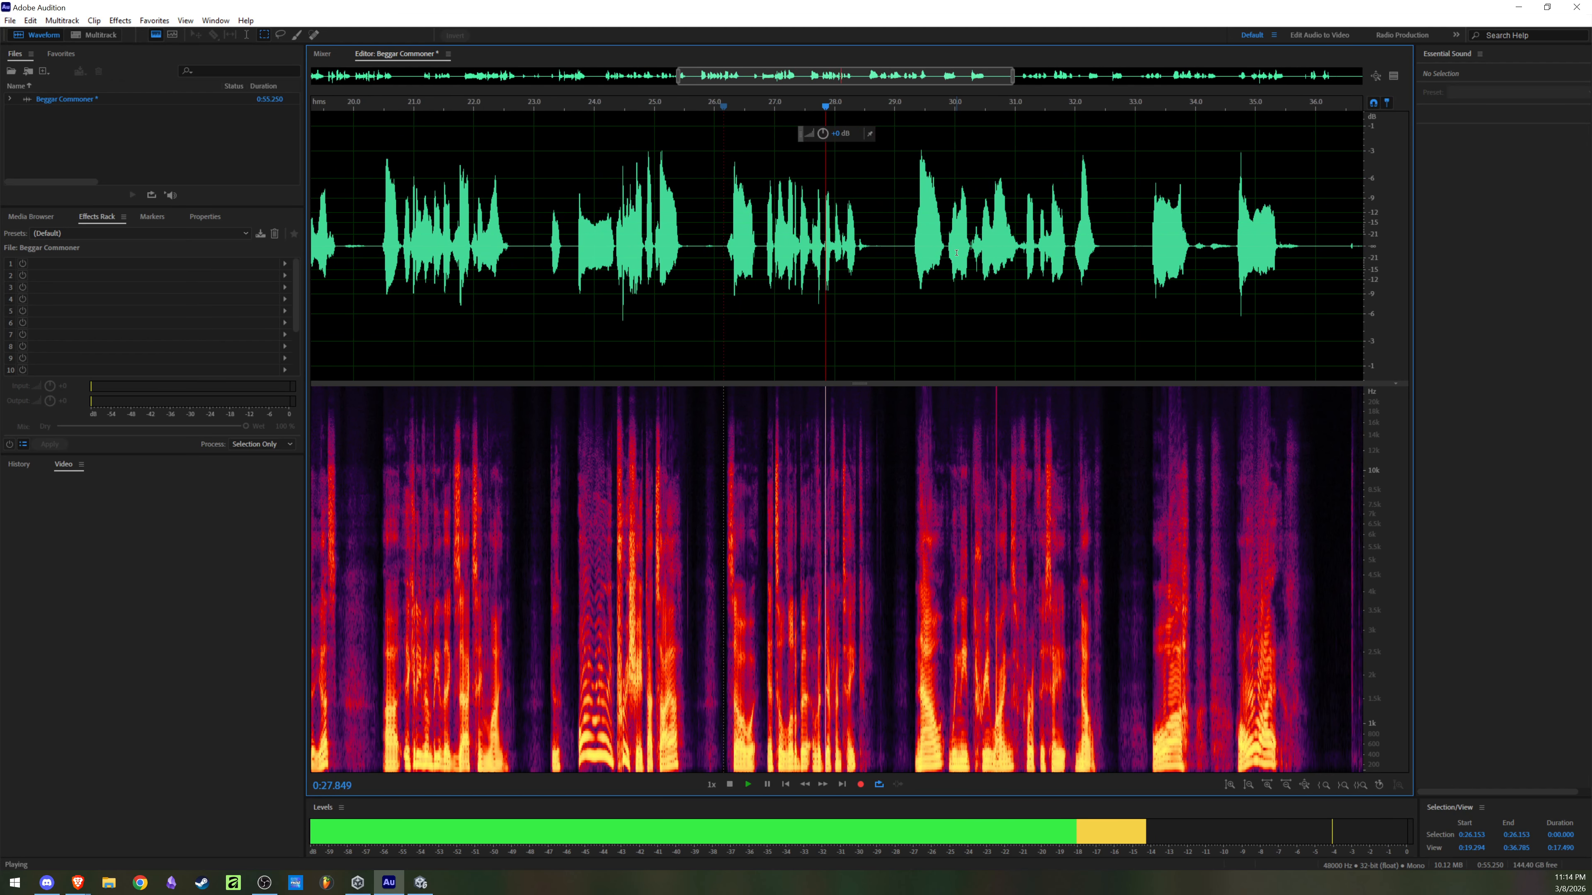
key(space)
Step: Play the take starting at about 0:29.3 to check whether it is usable
click(913, 239)
key(space)
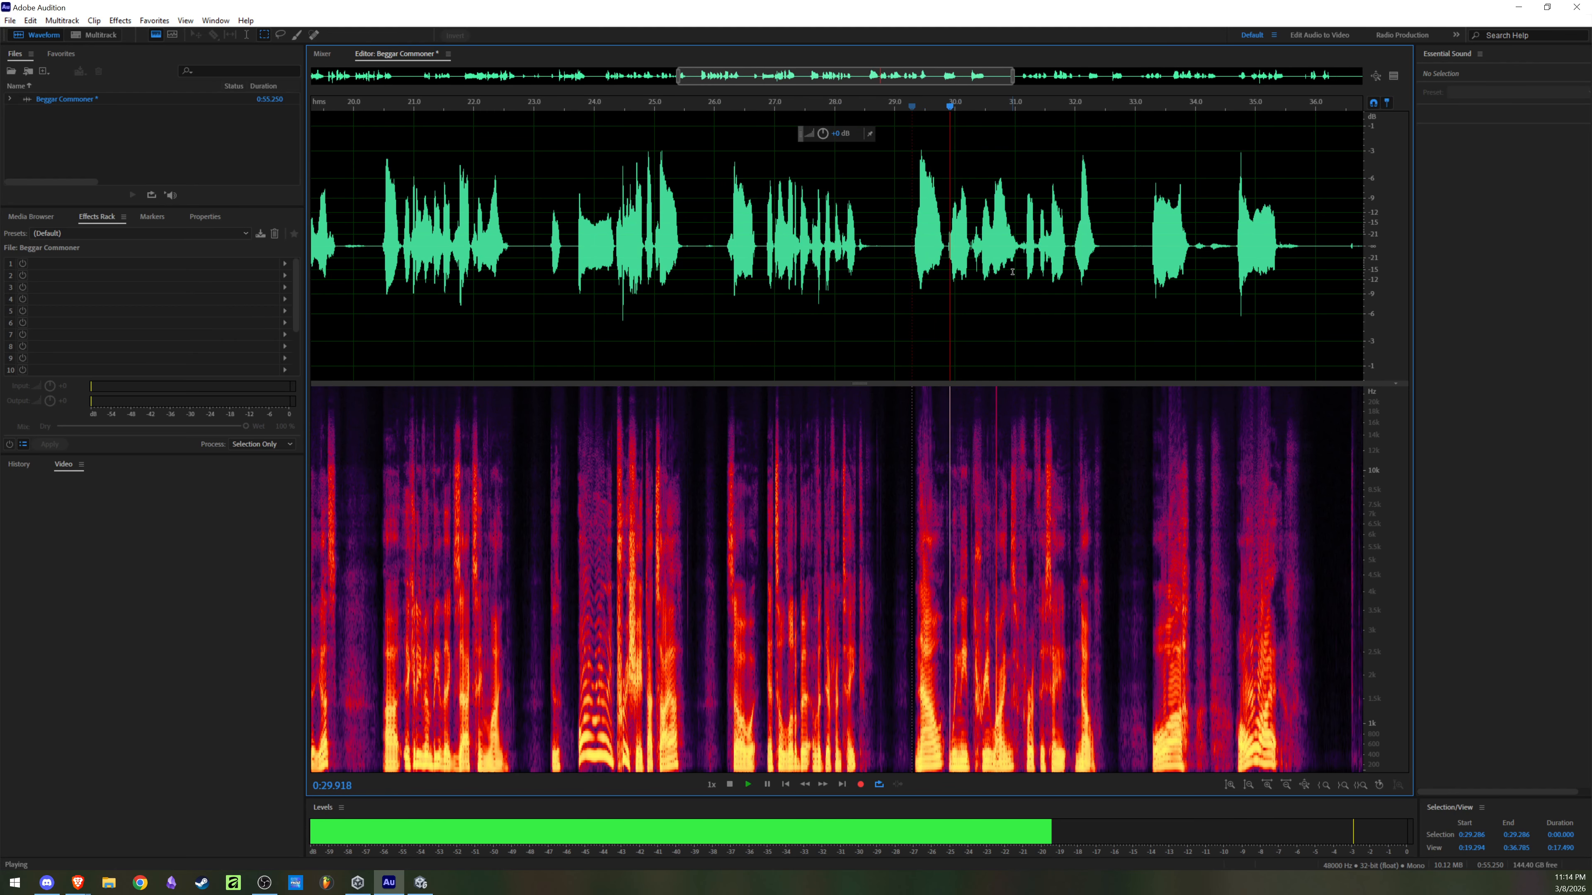
scroll(1029, 269, down, 1)
scroll(1029, 270, up, 2)
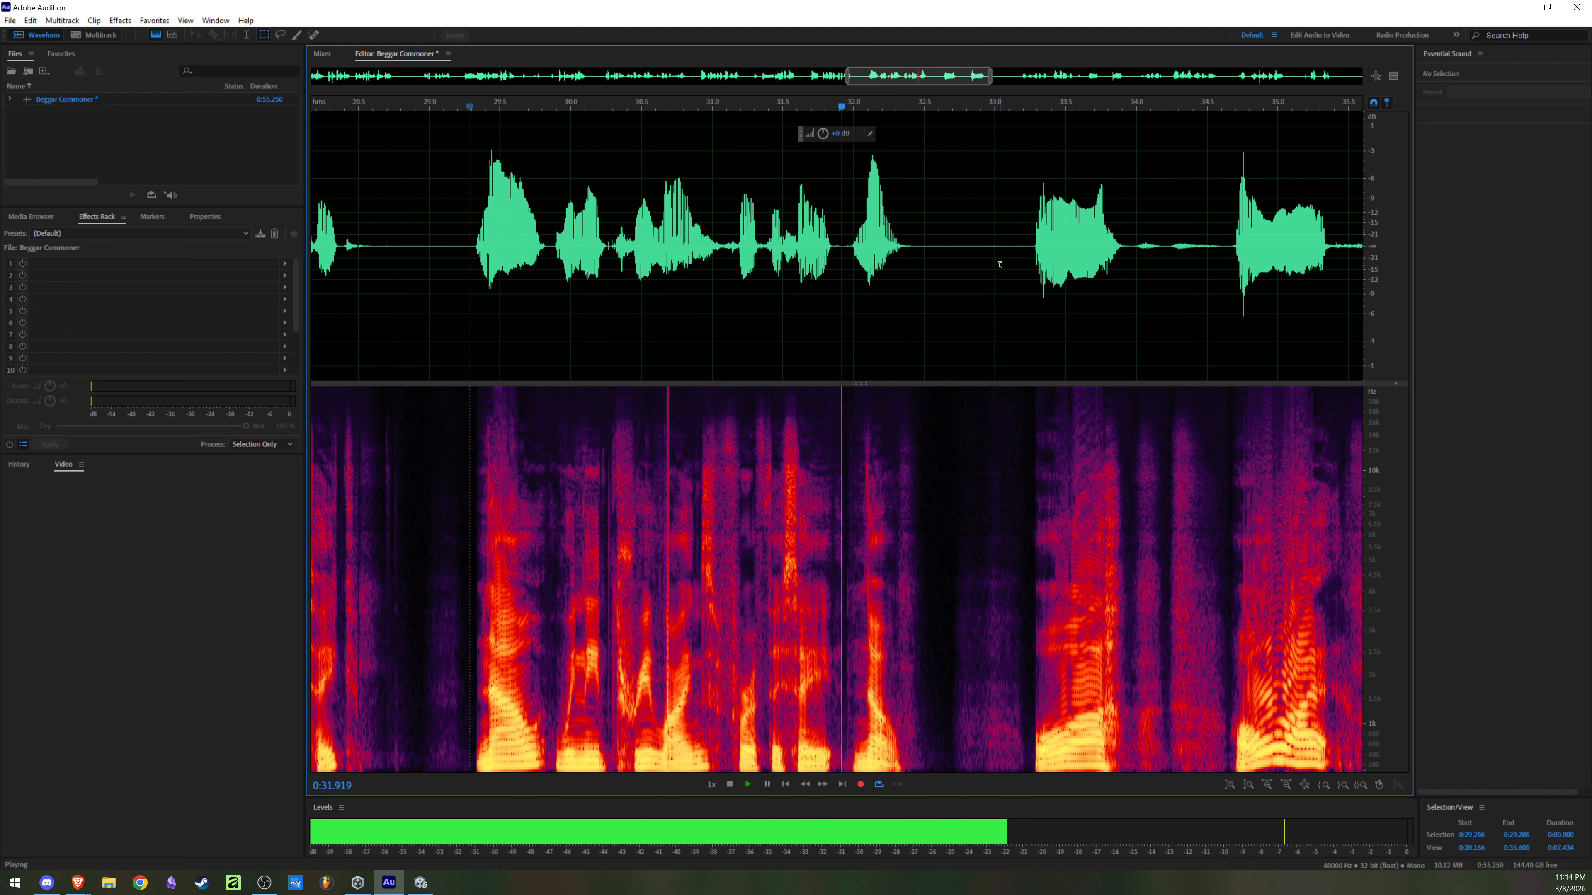
key(space)
Step: Play the recording from about 0:36.8 to 0:43.6 to look for the next usable line
scroll(1066, 283, down, 4)
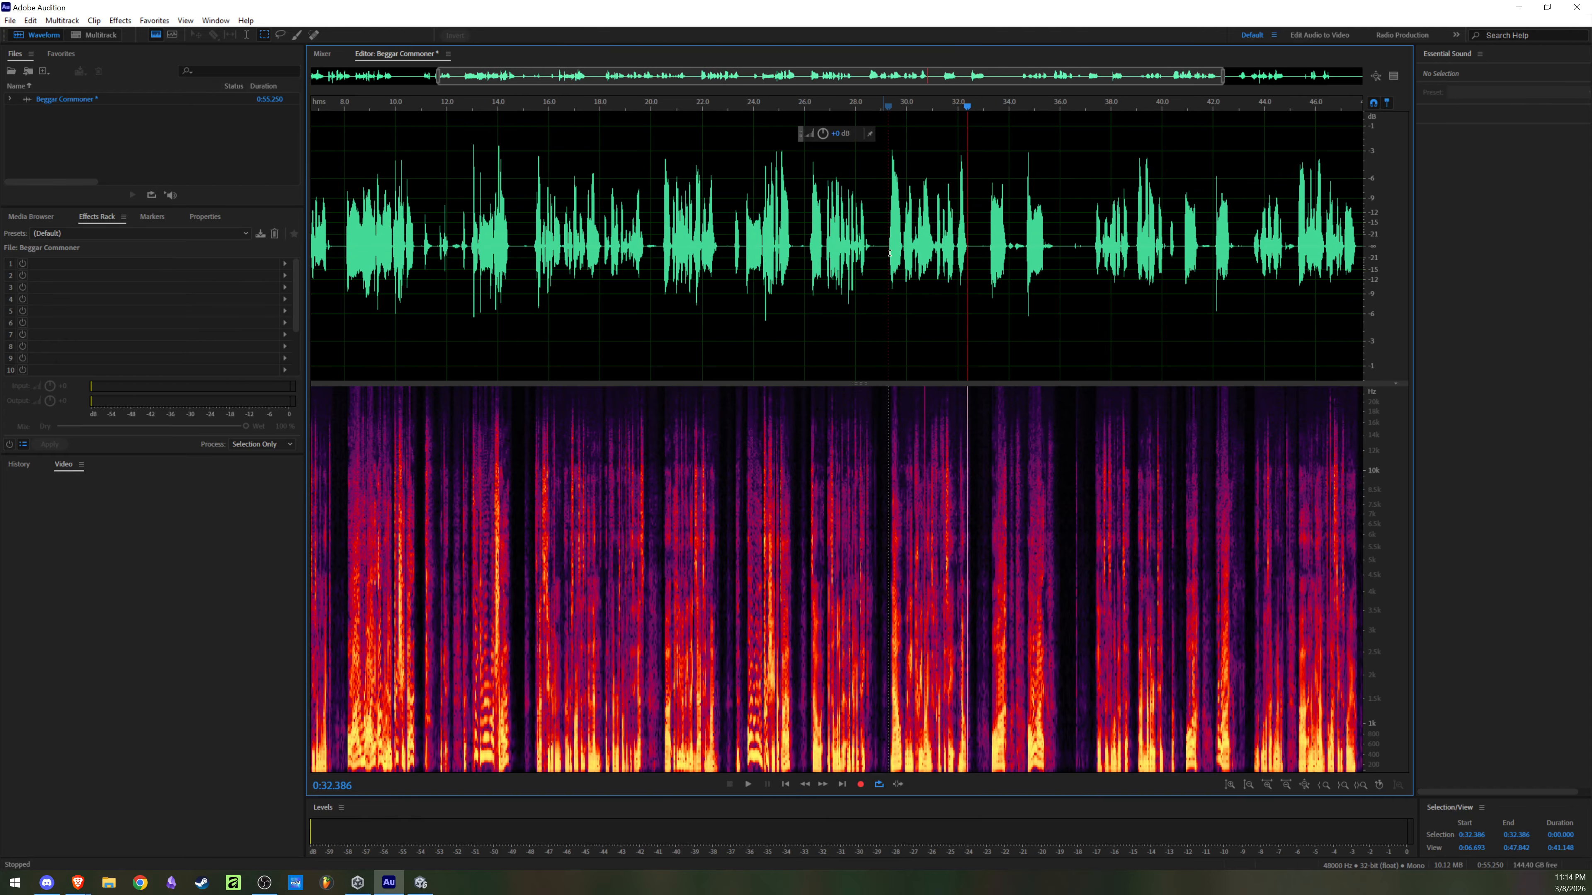
click(1079, 259)
key(space)
scroll(1094, 261, up, 3)
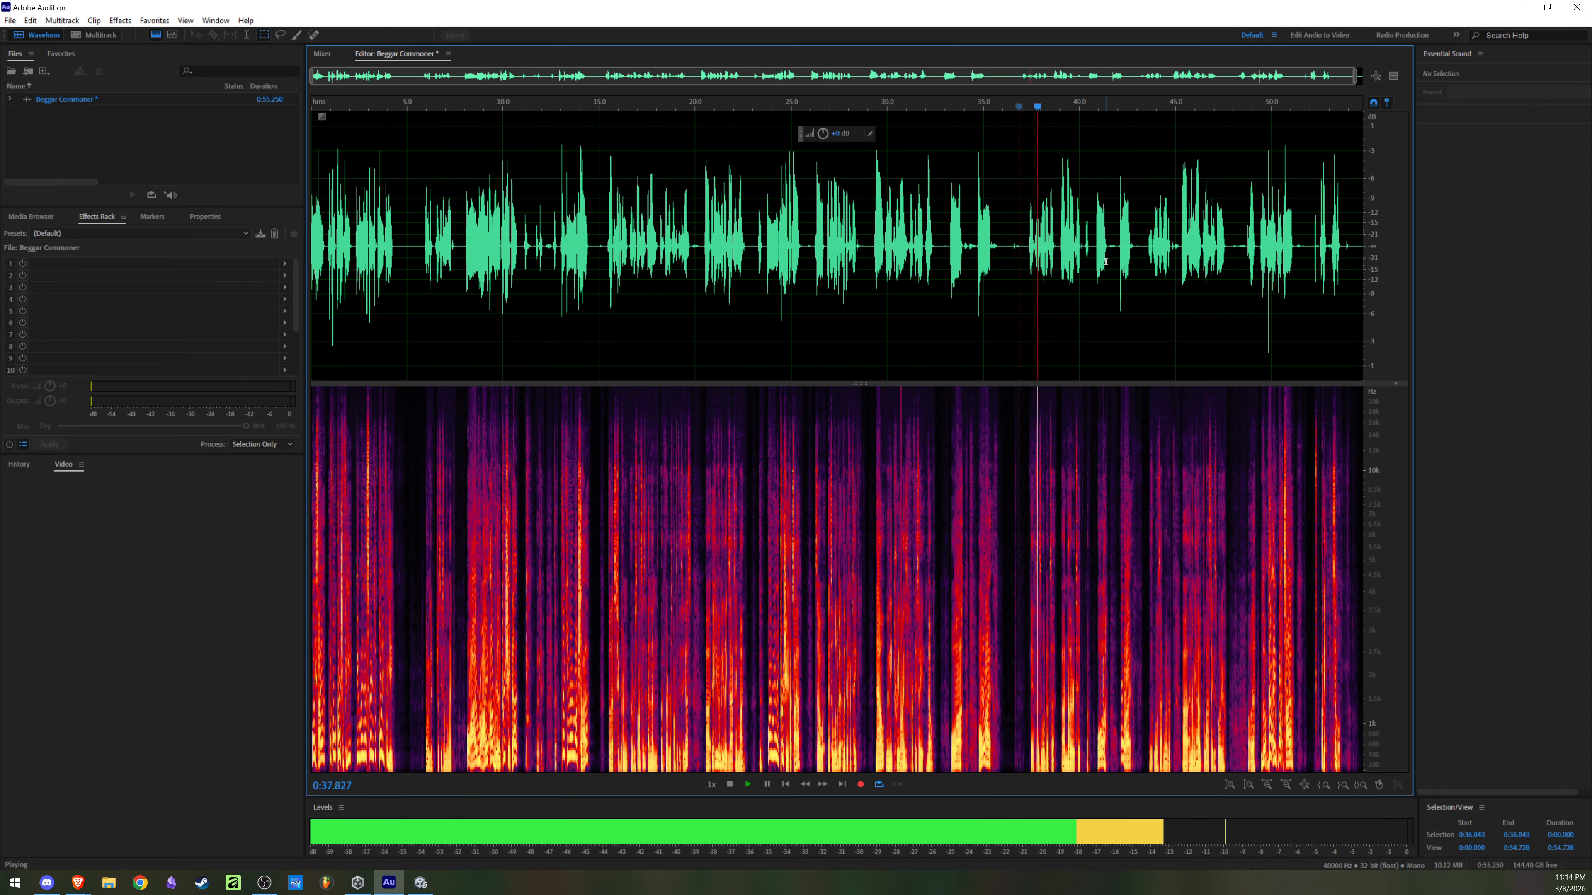
scroll(1028, 267, down, 2)
scroll(1112, 276, up, 3)
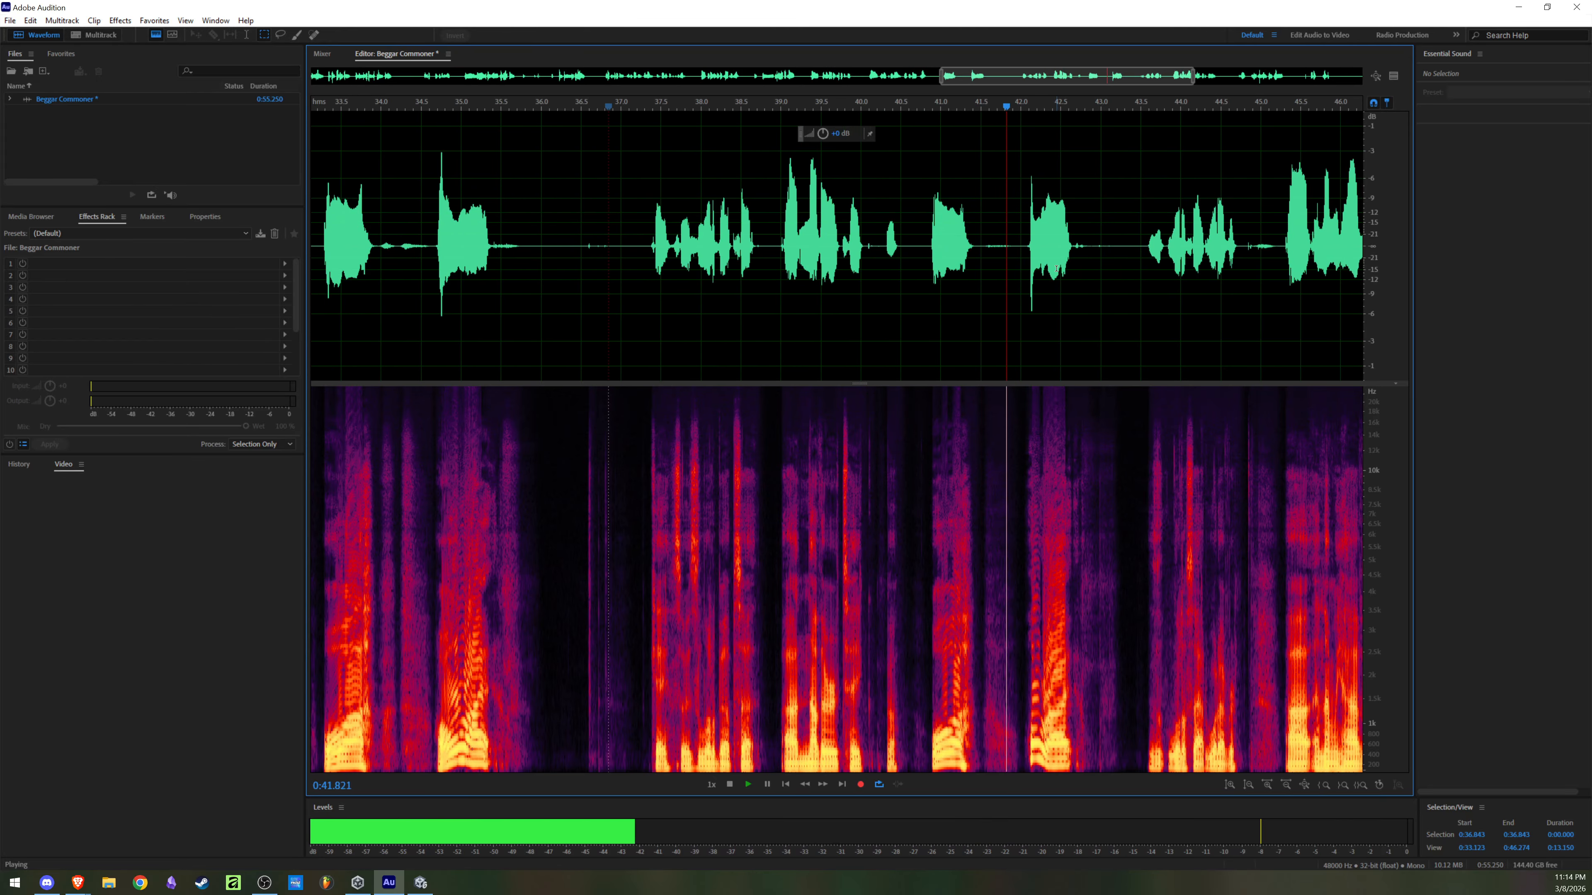
scroll(1055, 284, down, 3)
scroll(1055, 283, up, 3)
key(space)
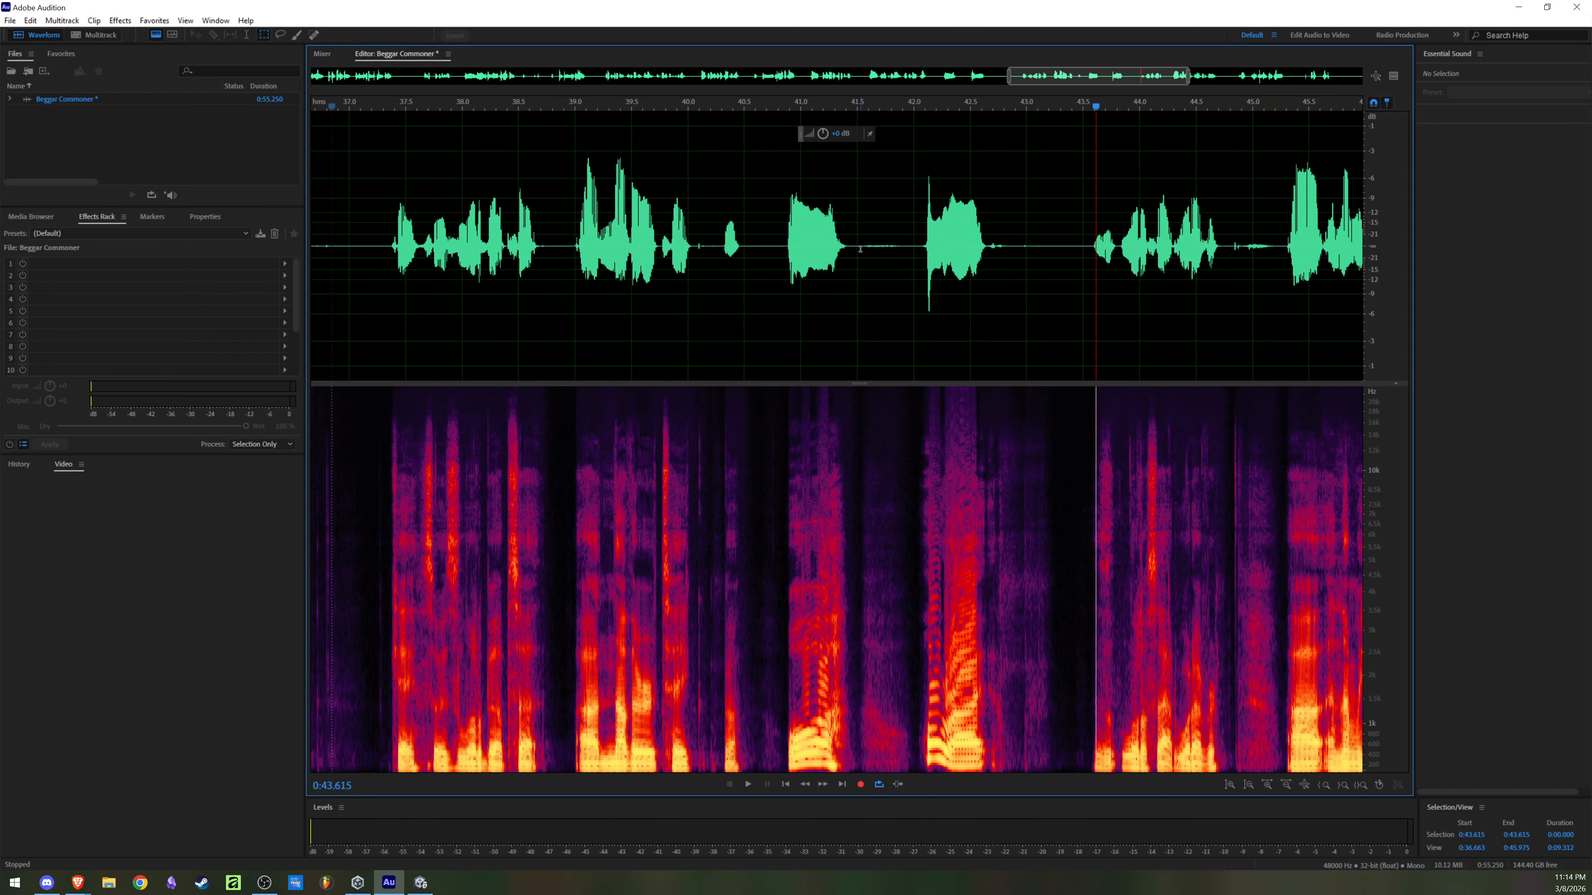
Step: Delete part of the quiet gap between the two short sounds at about 0:41.0 and 0:42.2
scroll(857, 265, up, 2)
drag(863, 266, 941, 265)
key(Delete)
click(771, 279)
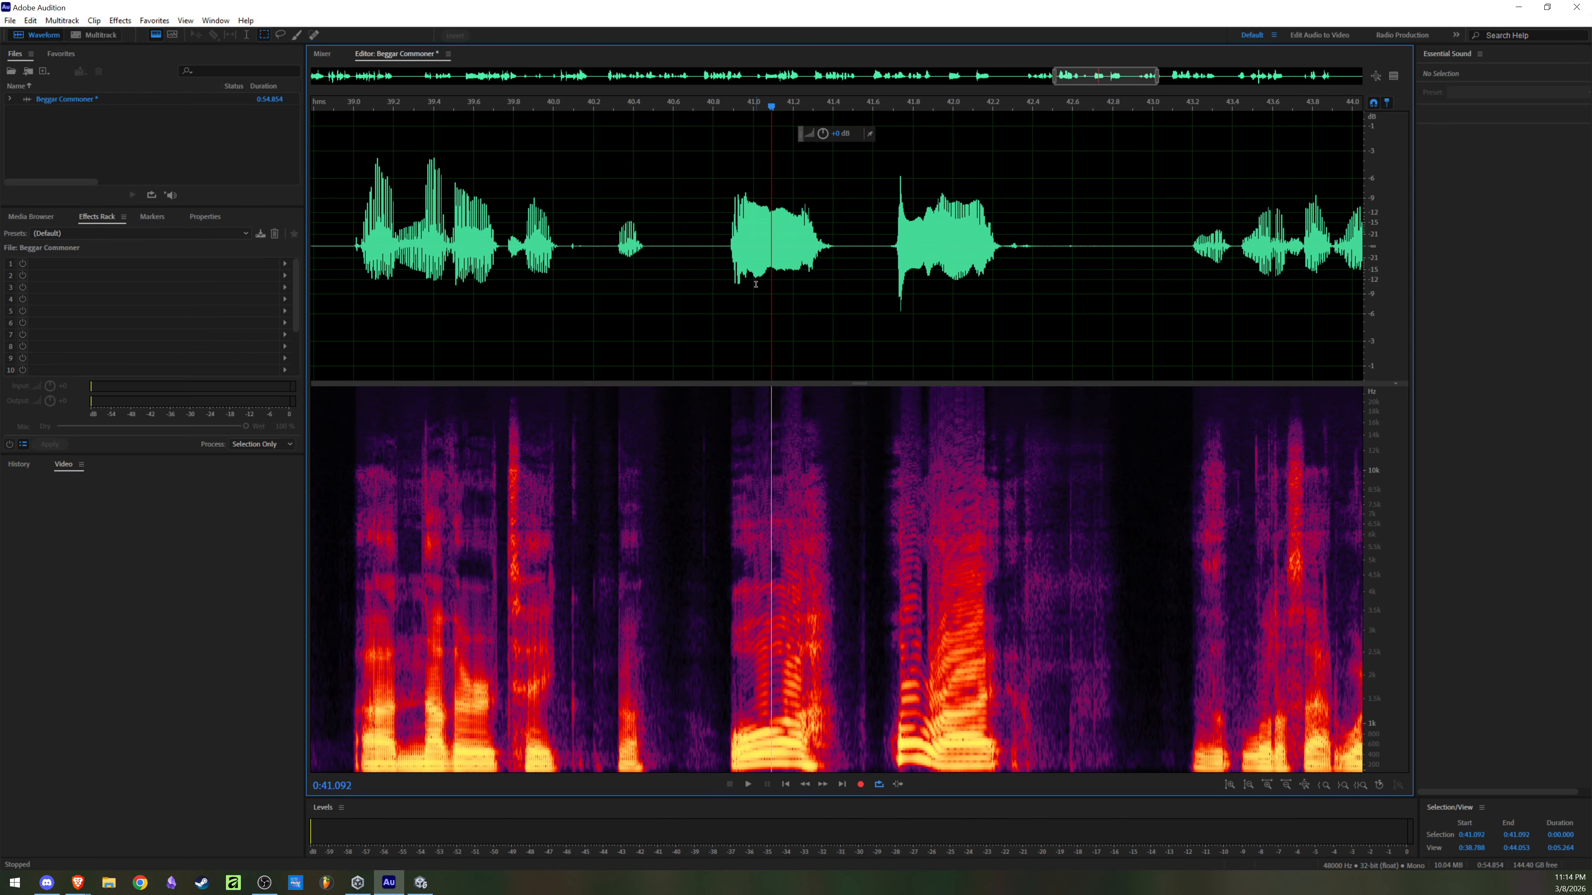
Step: Select the line from 0:40.874 to 0:42.247 and save it as E2 R2A Commoner Beggar in Wave PCM format in the Videos folder
drag(730, 236, 1001, 276)
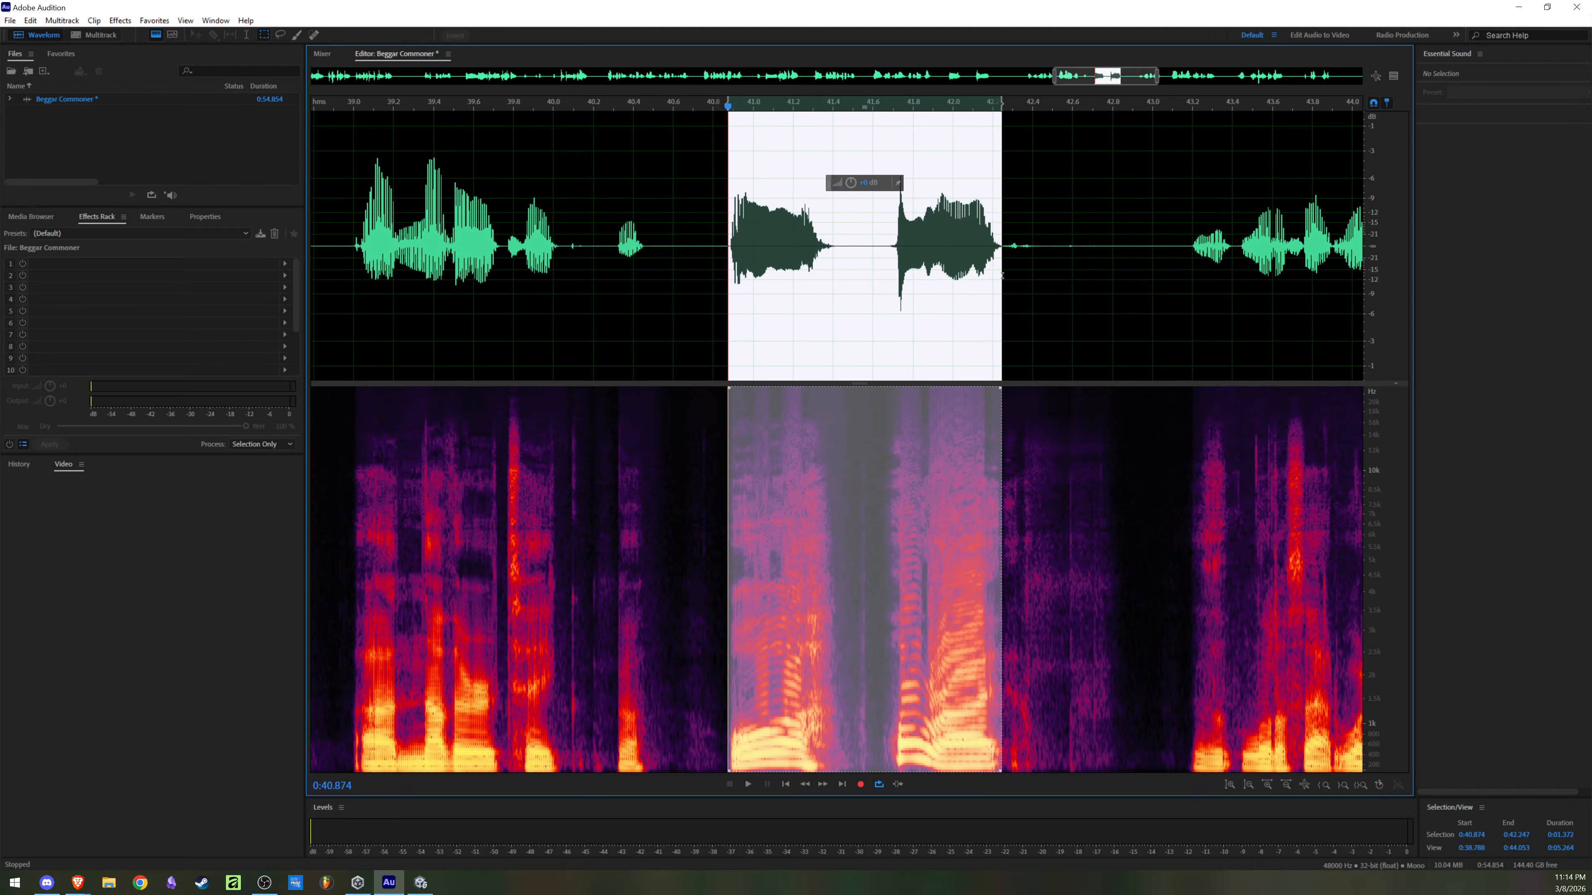
key(ctrl+alt+s)
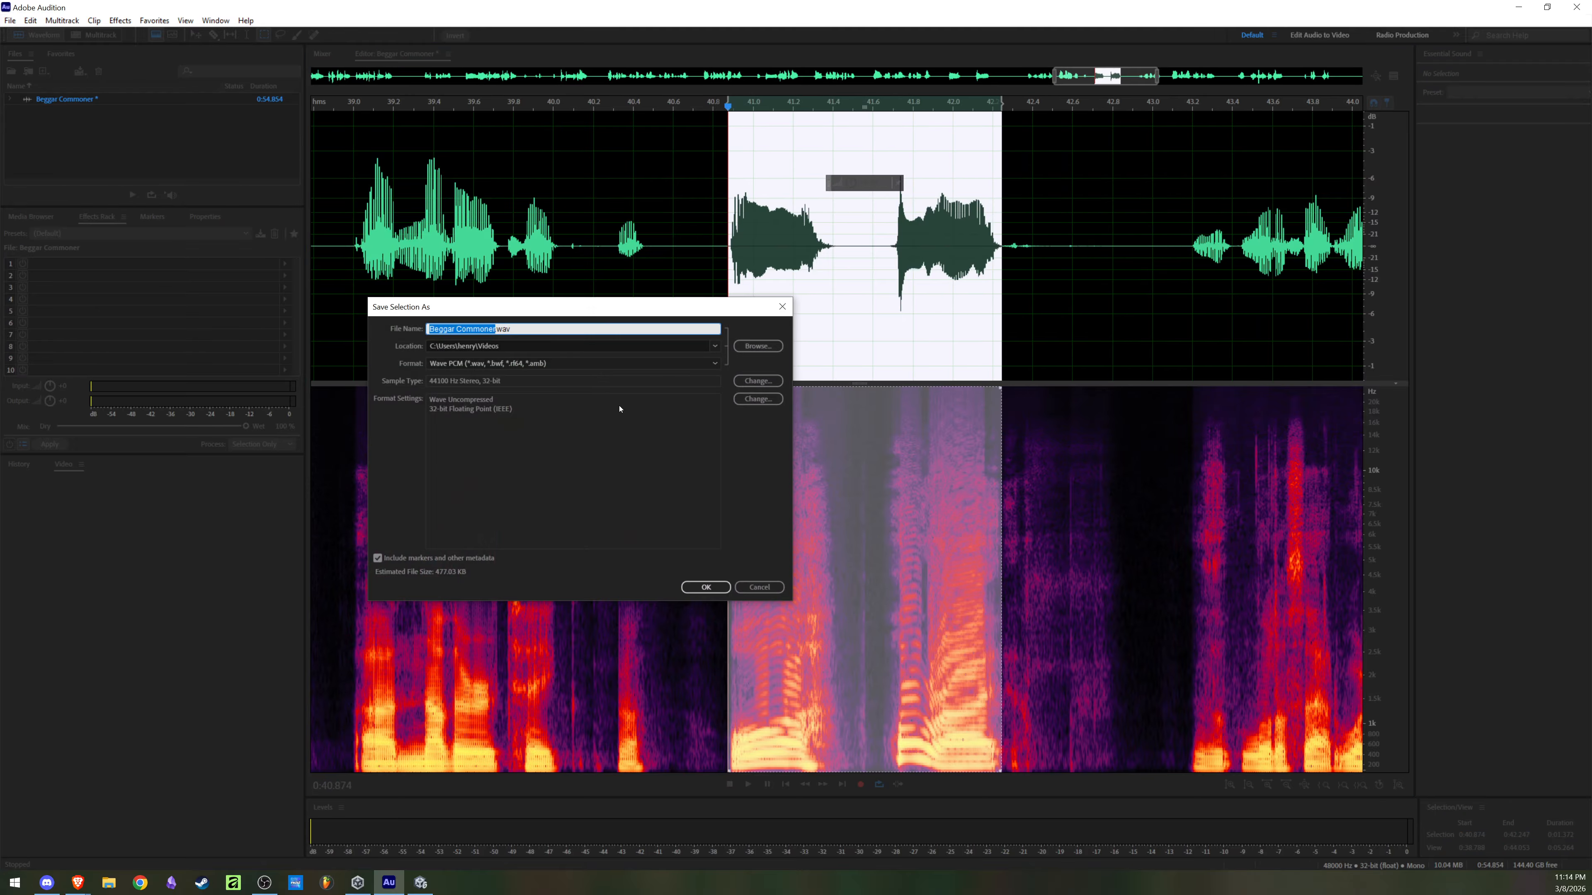
text(R)
text(E2)
text( R2)
text(A)
text( Common)
text(ner Beggar)
click(722, 589)
Step: Clear the selection and replay the shortened line from about 0:40.8
click(913, 257)
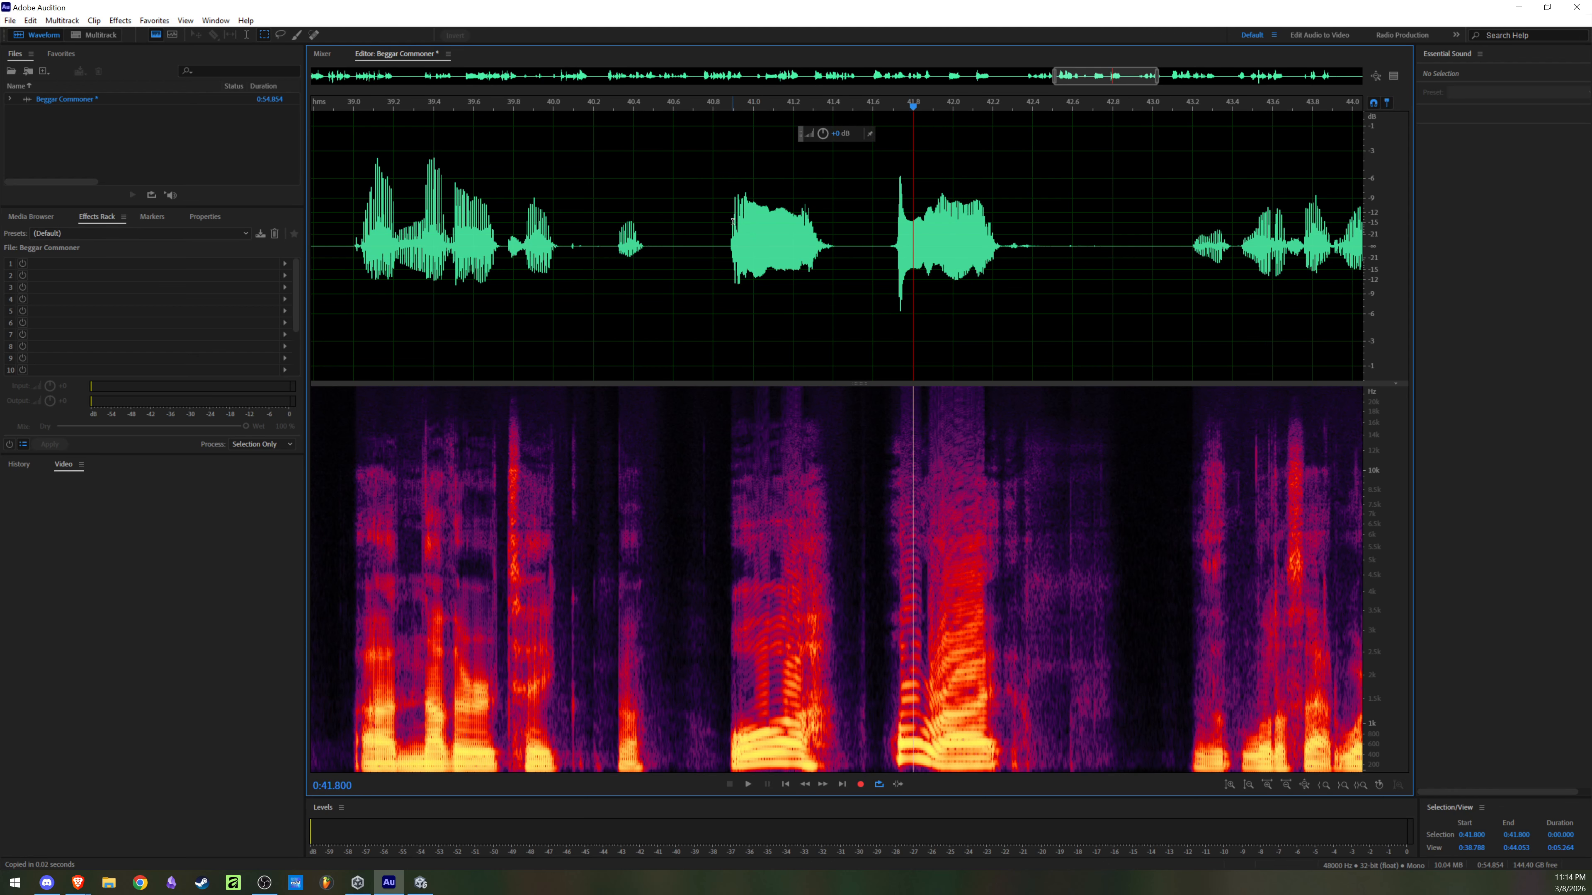
click(721, 246)
key(space)
scroll(777, 280, down, 3)
scroll(981, 267, up, 2)
key(space)
Step: Play the recording from about 0:43.2 to 0:48.2 to look for another good line
click(929, 242)
key(space)
scroll(1002, 285, down, 3)
scroll(1104, 271, up, 2)
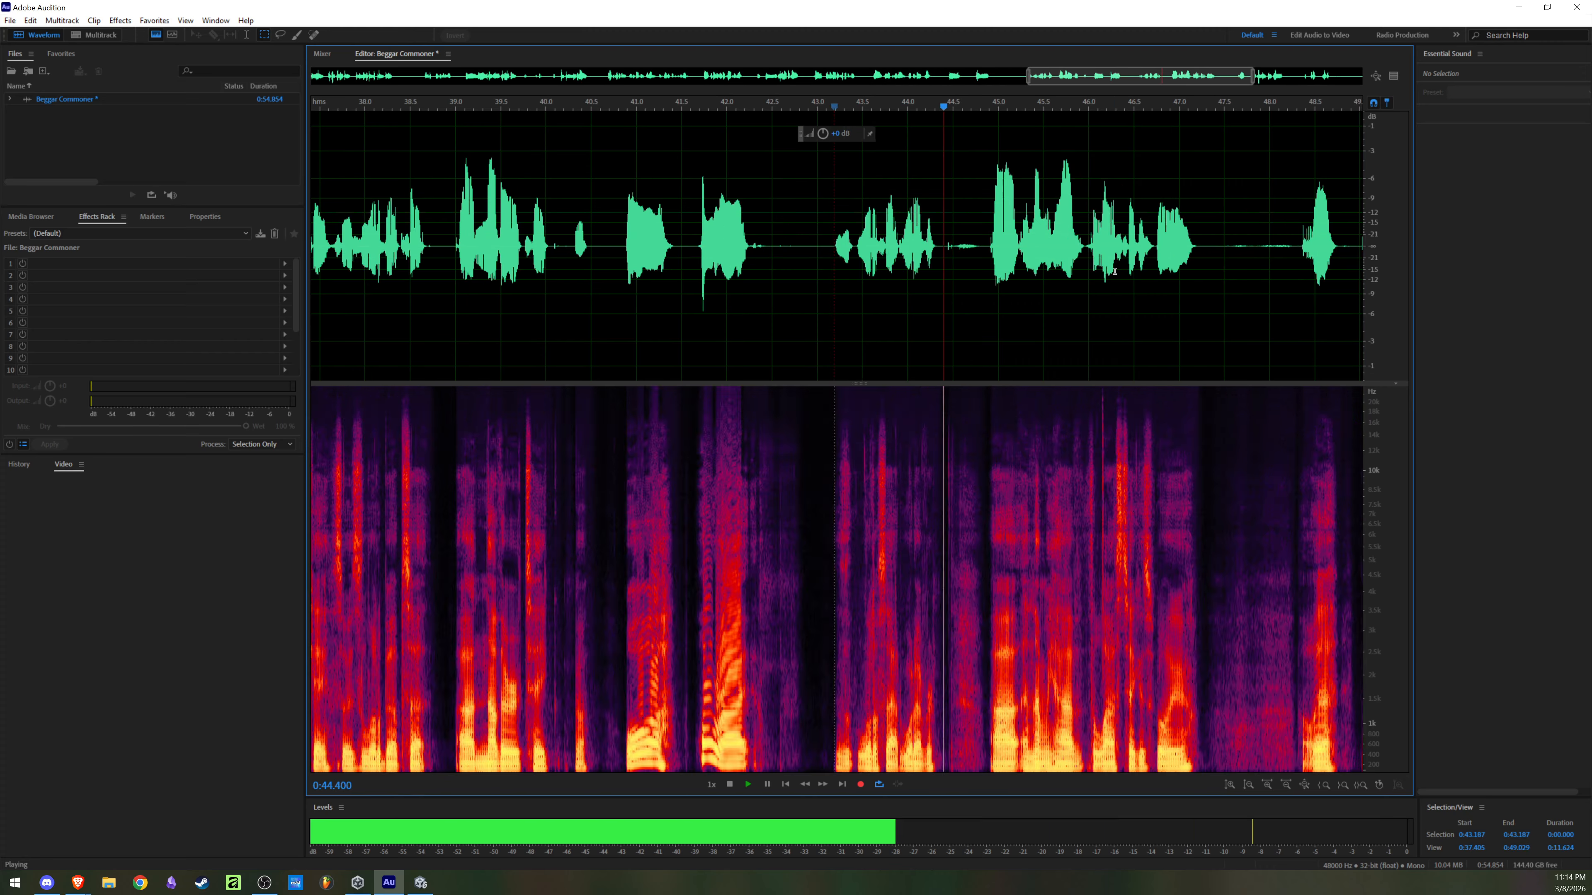
scroll(1104, 270, down, 4)
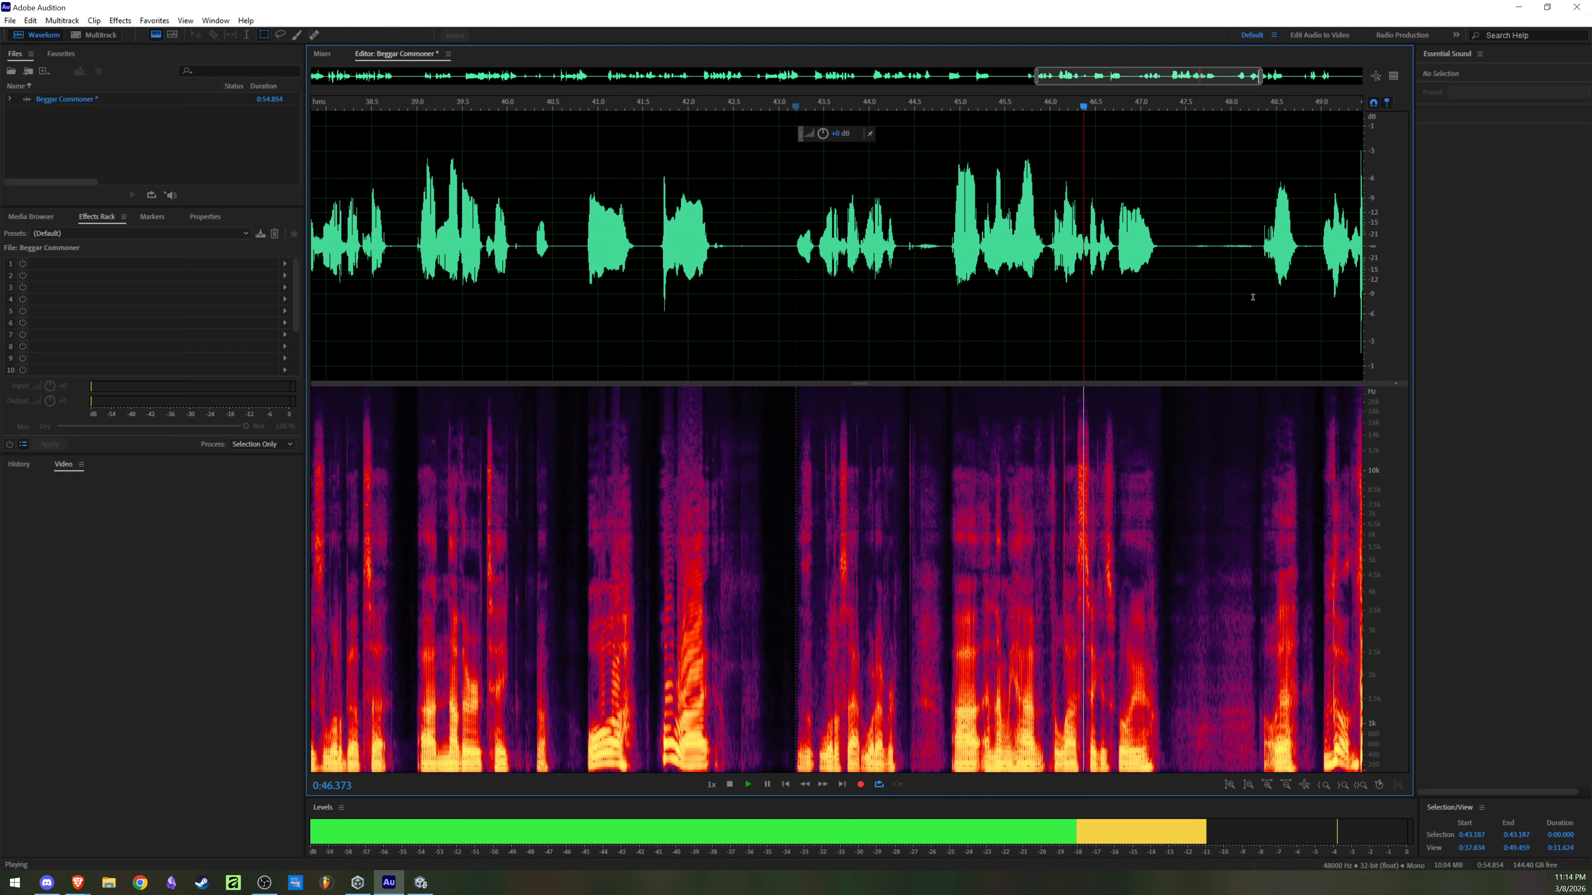
key(space)
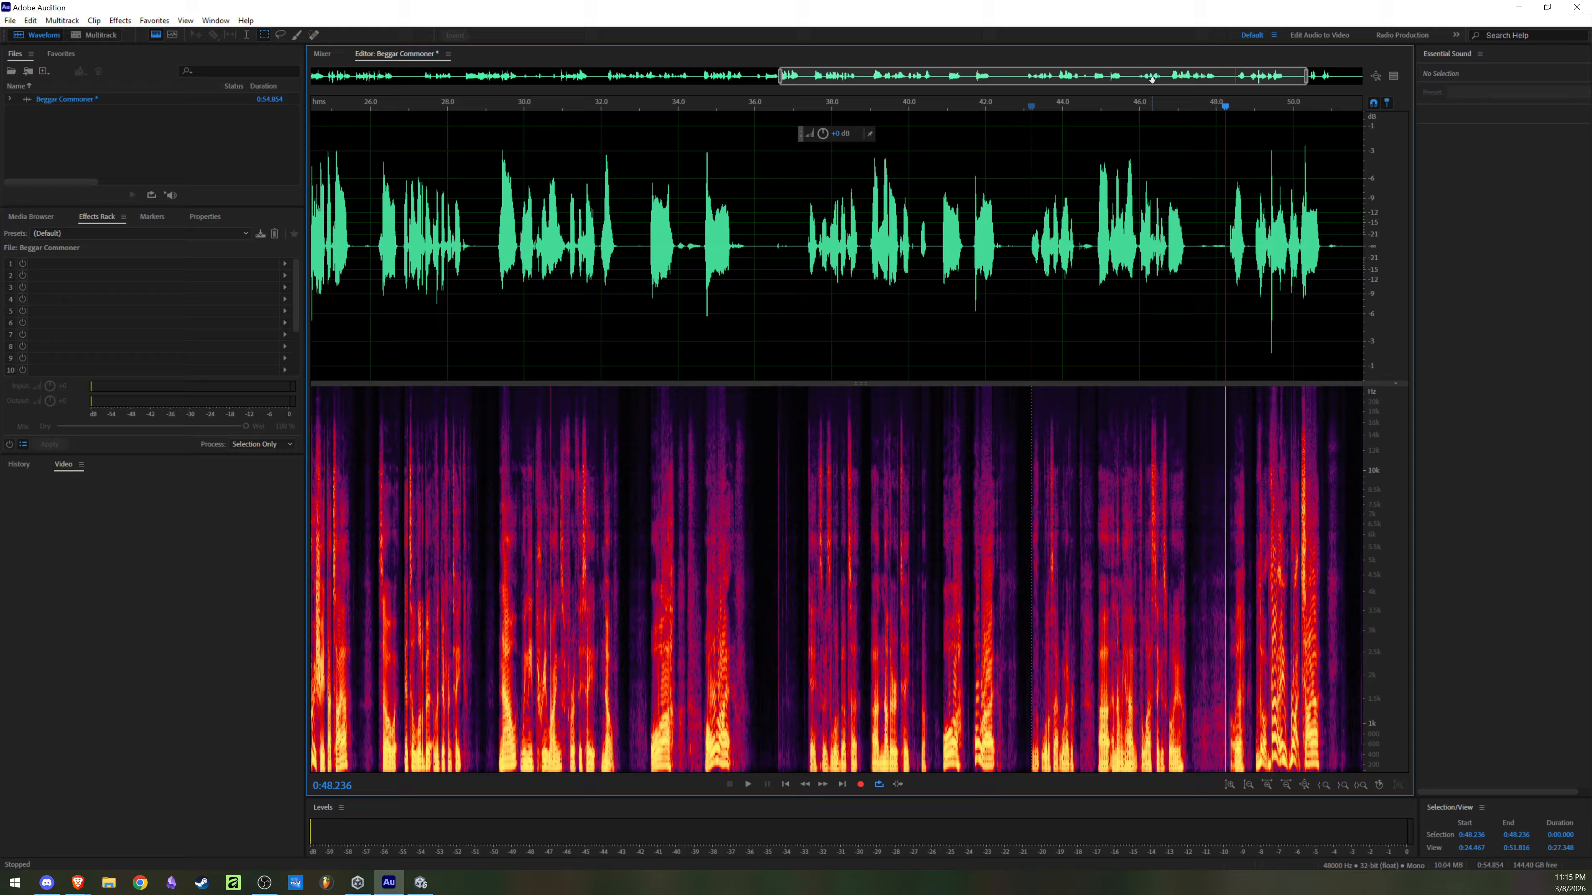
Step: Play the end portion of the recording from about 0:48.2, and replay the line starting at 0:49.0
drag(1142, 78, 1338, 88)
key(space)
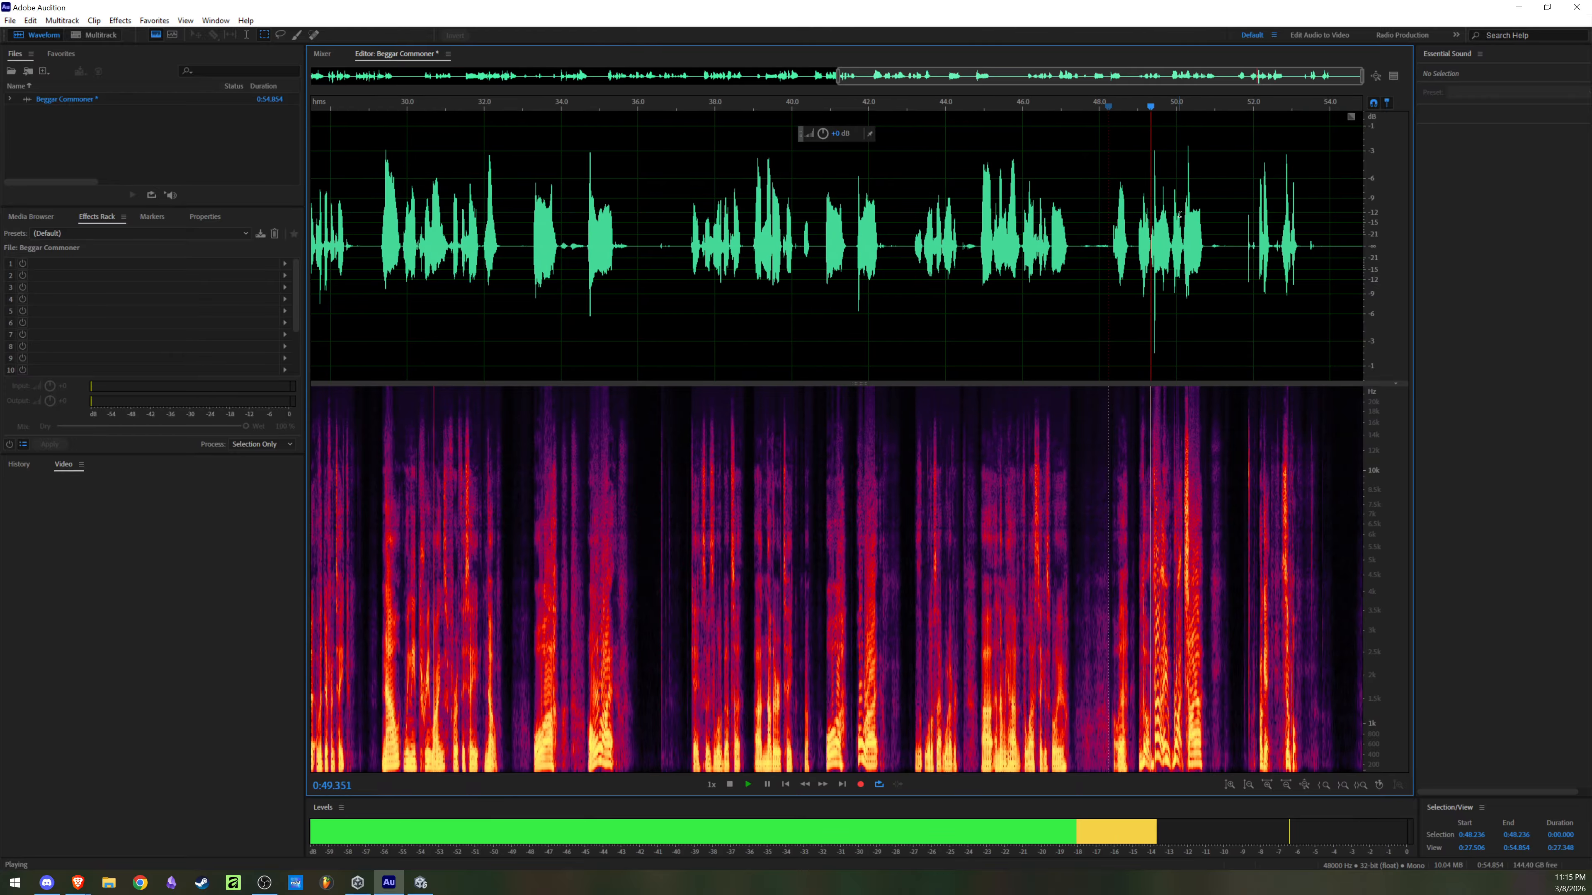
key(space)
scroll(1272, 247, up, 3)
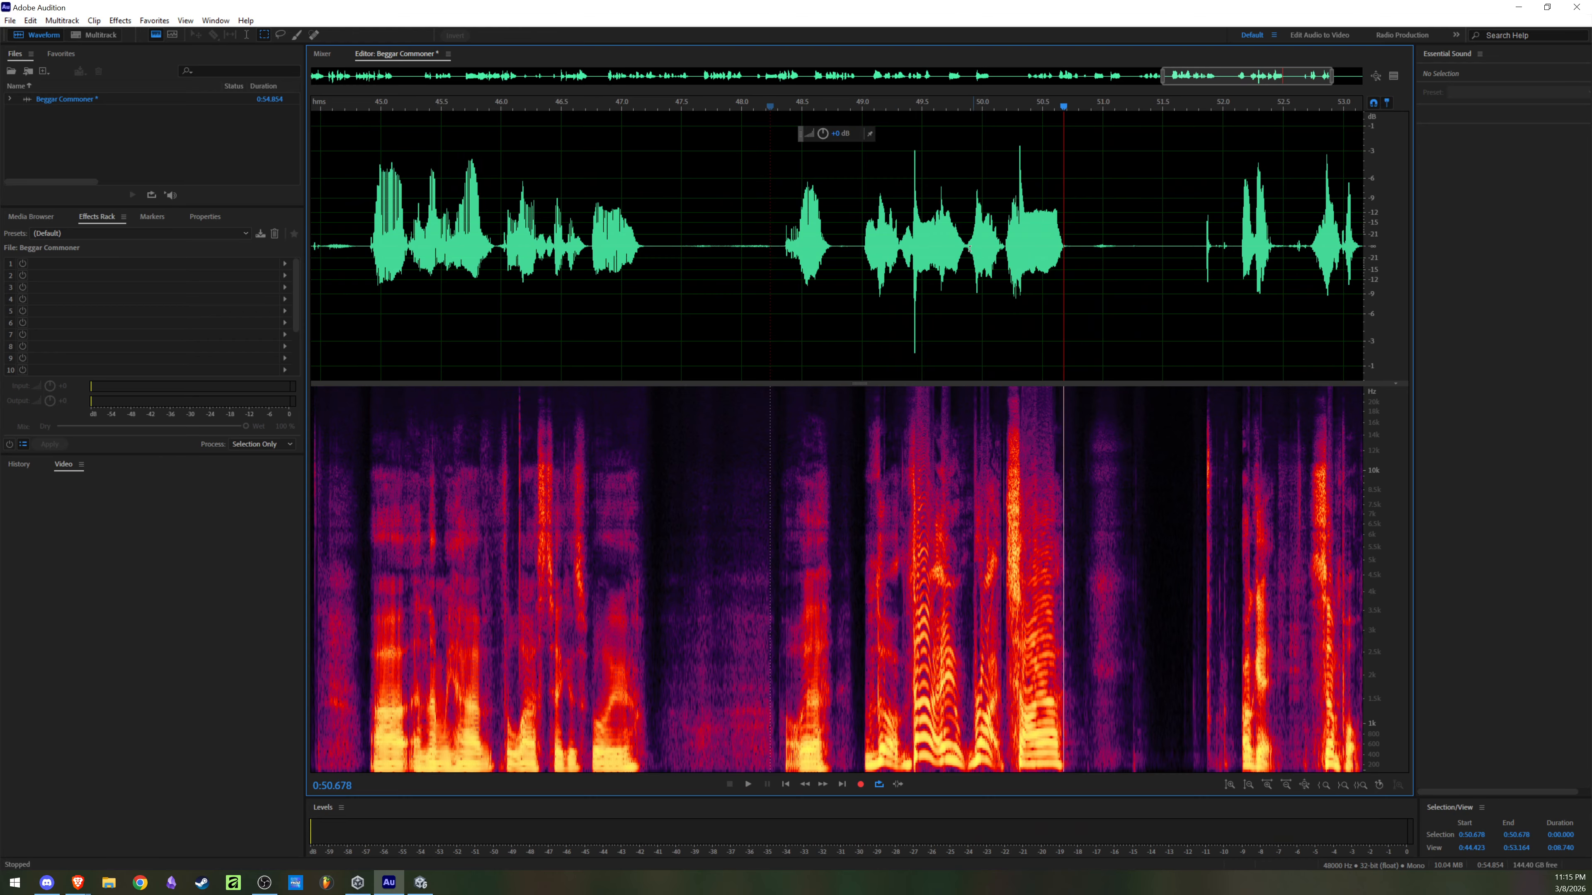
click(862, 246)
key(space)
scroll(860, 247, up, 1)
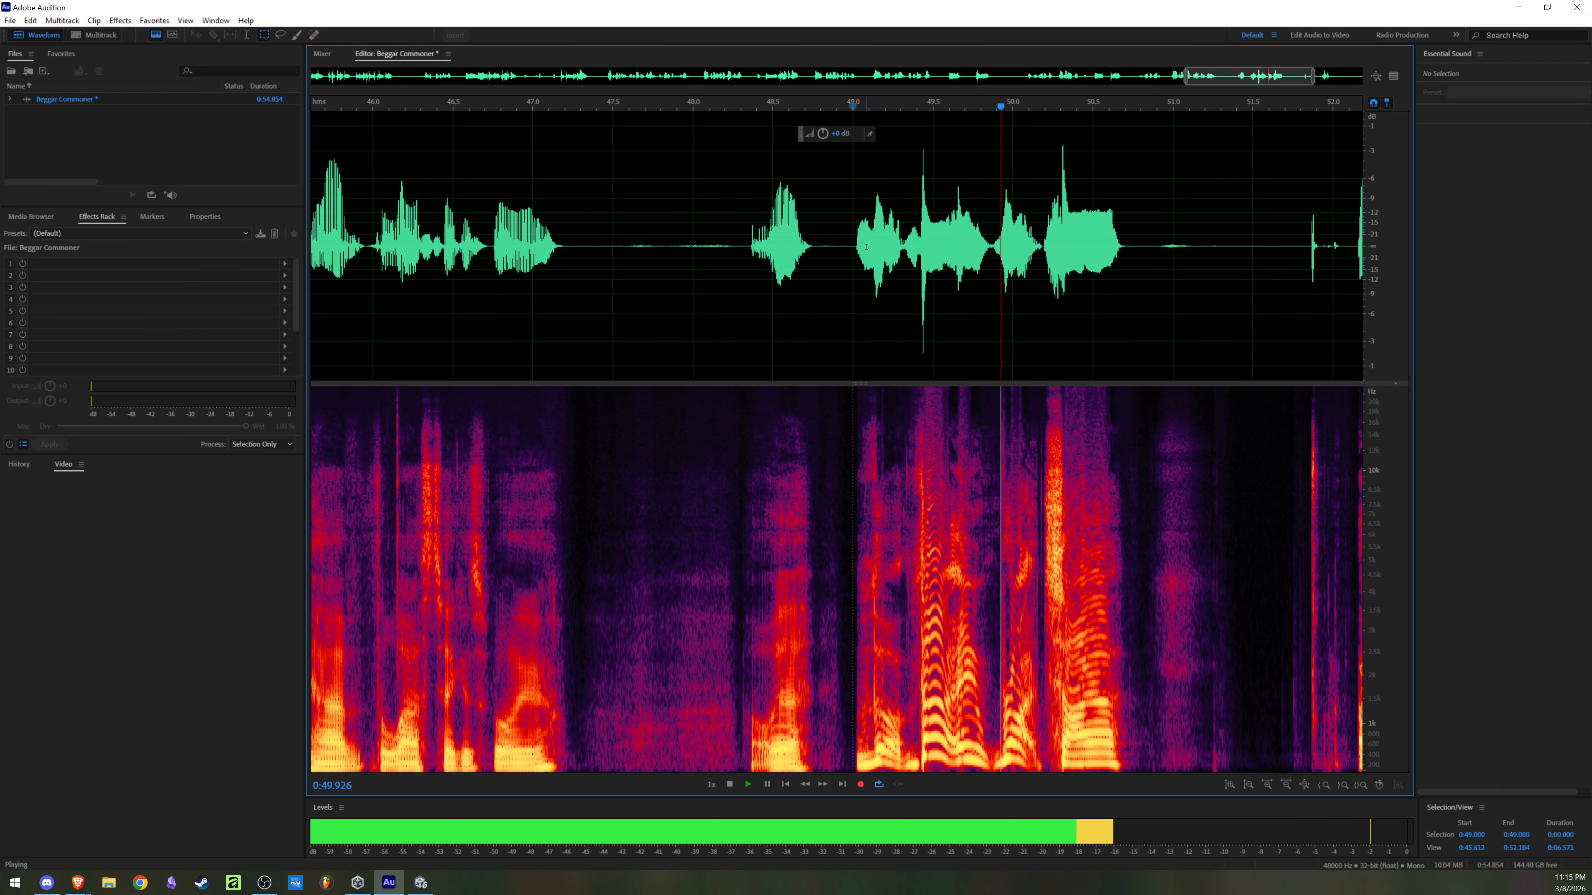
key(space)
Step: Select the line from 0:49.000 to 0:50.688 and save it as E2 Commoner Beggar R2B in Wave PCM format in the Videos folder
drag(853, 242, 1123, 259)
key(ctrl+alt+s)
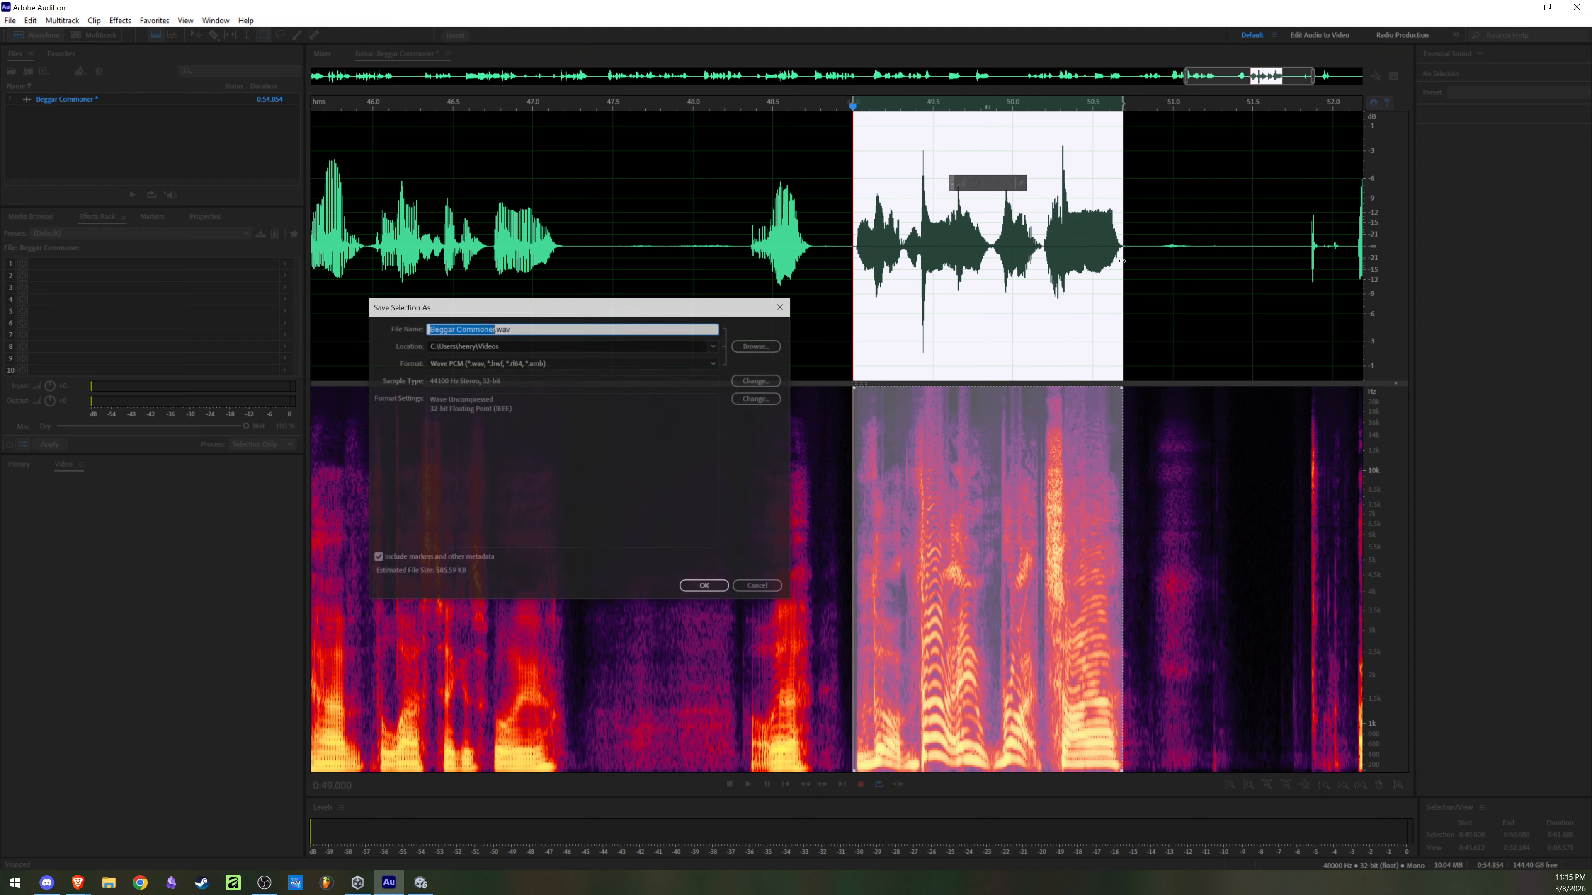
text(E2 Commoner)
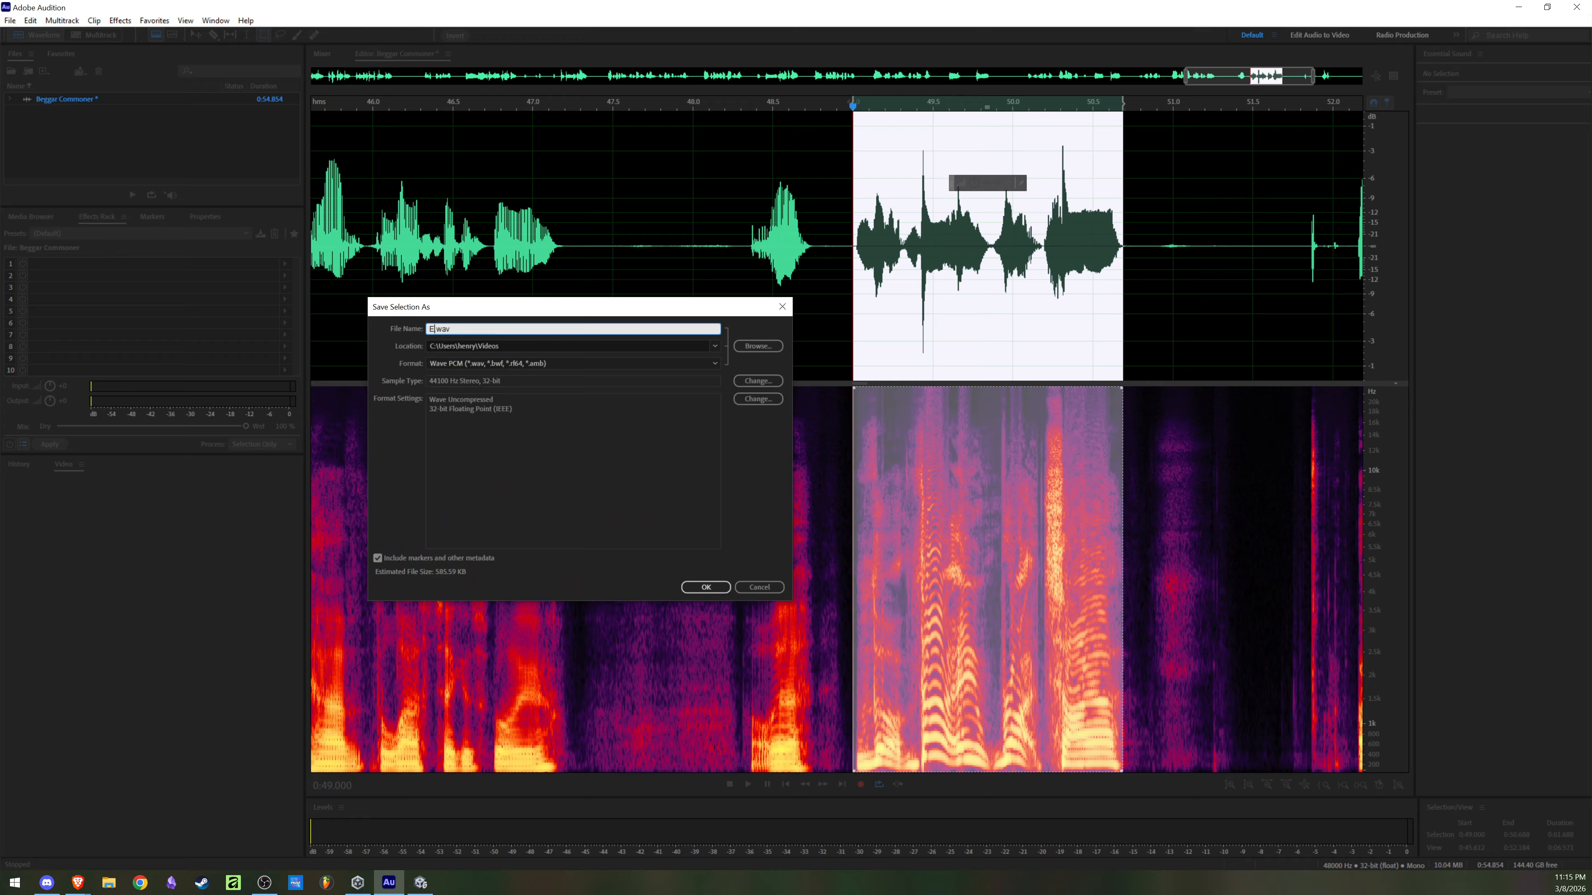
text( BeggarR2 B)
key(BackSpace)
key(BackSpace)
text(B)
click(706, 587)
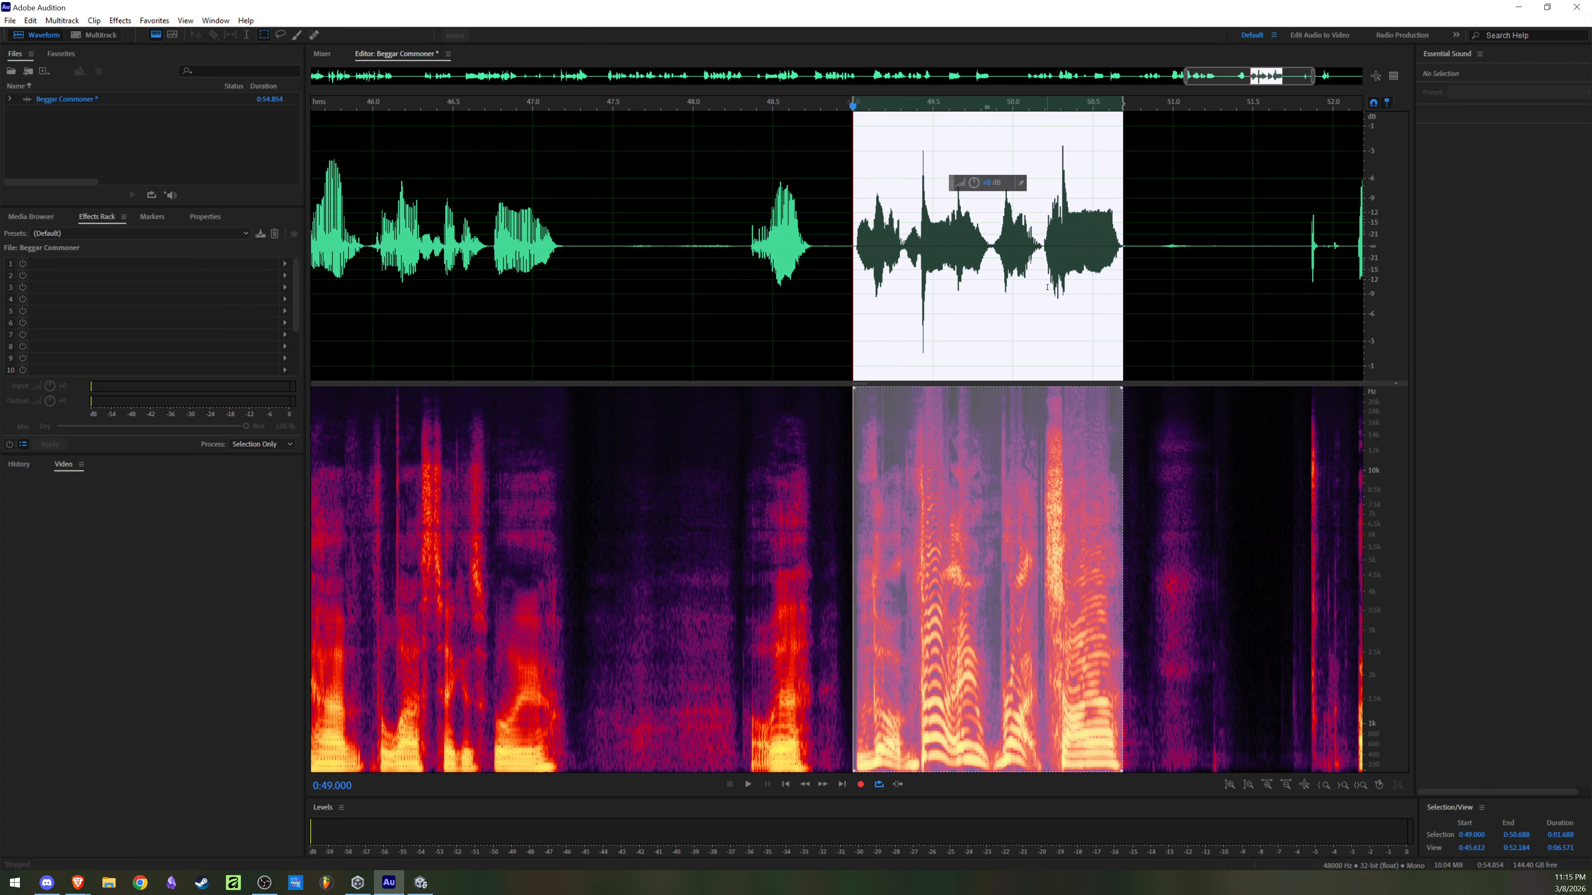
Step: Clear the selection and play the recording from about 0:49.1 and from 0:52.0 to check the remaining audio
click(868, 262)
key(space)
scroll(903, 258, down, 6)
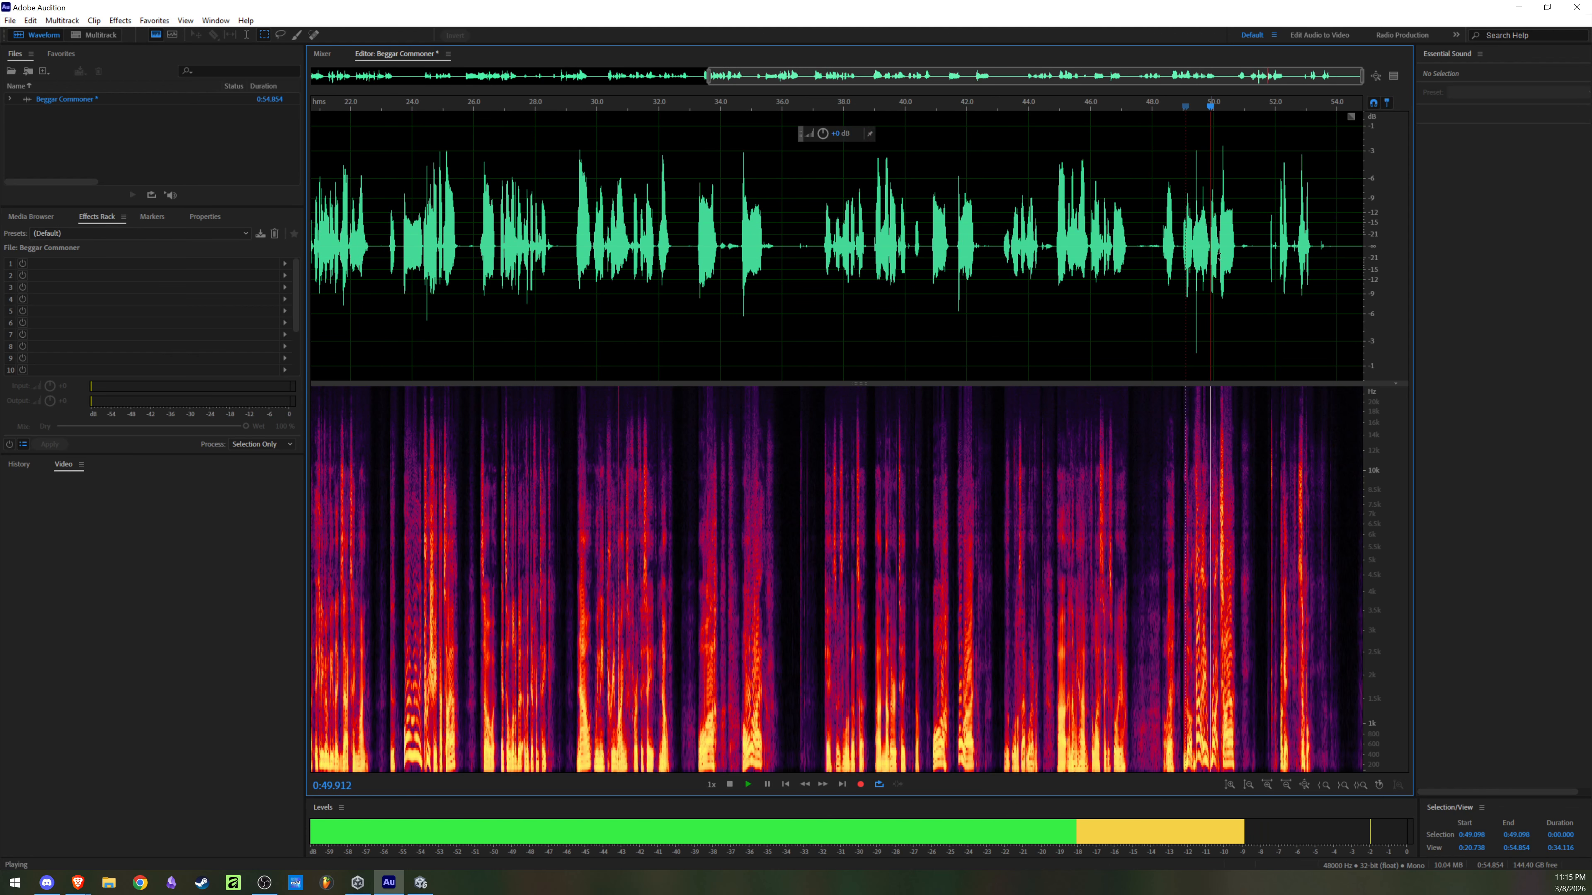
key(space)
click(1275, 233)
key(space)
scroll(606, 238, down, 4)
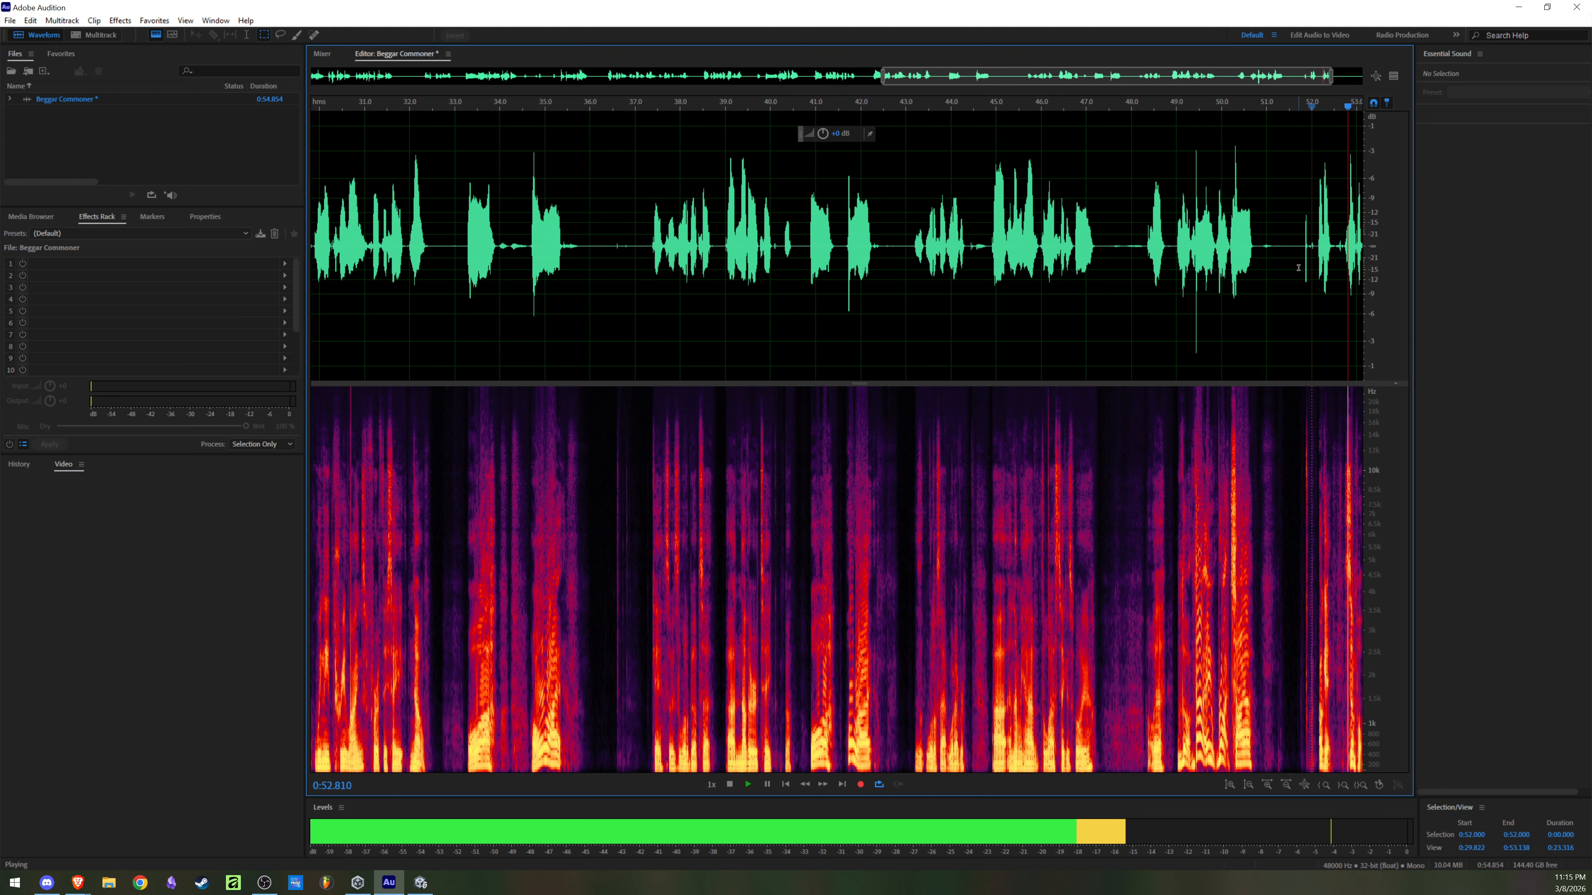
key(space)
Step: Replay the earlier take from about 0:20.3
click(743, 263)
click(701, 269)
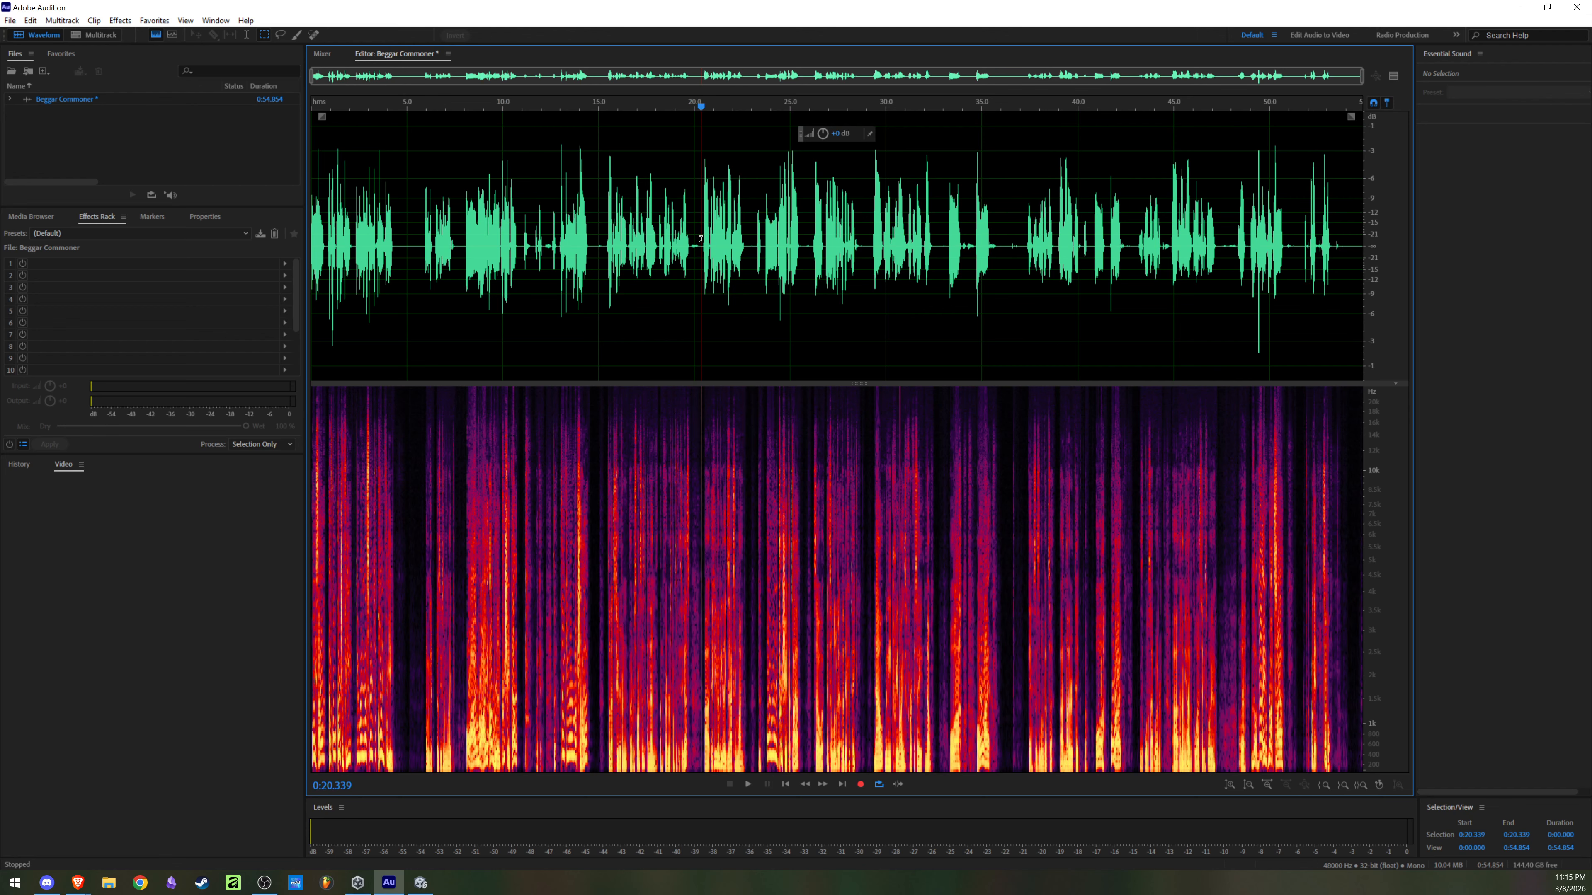
key(space)
scroll(771, 257, up, 3)
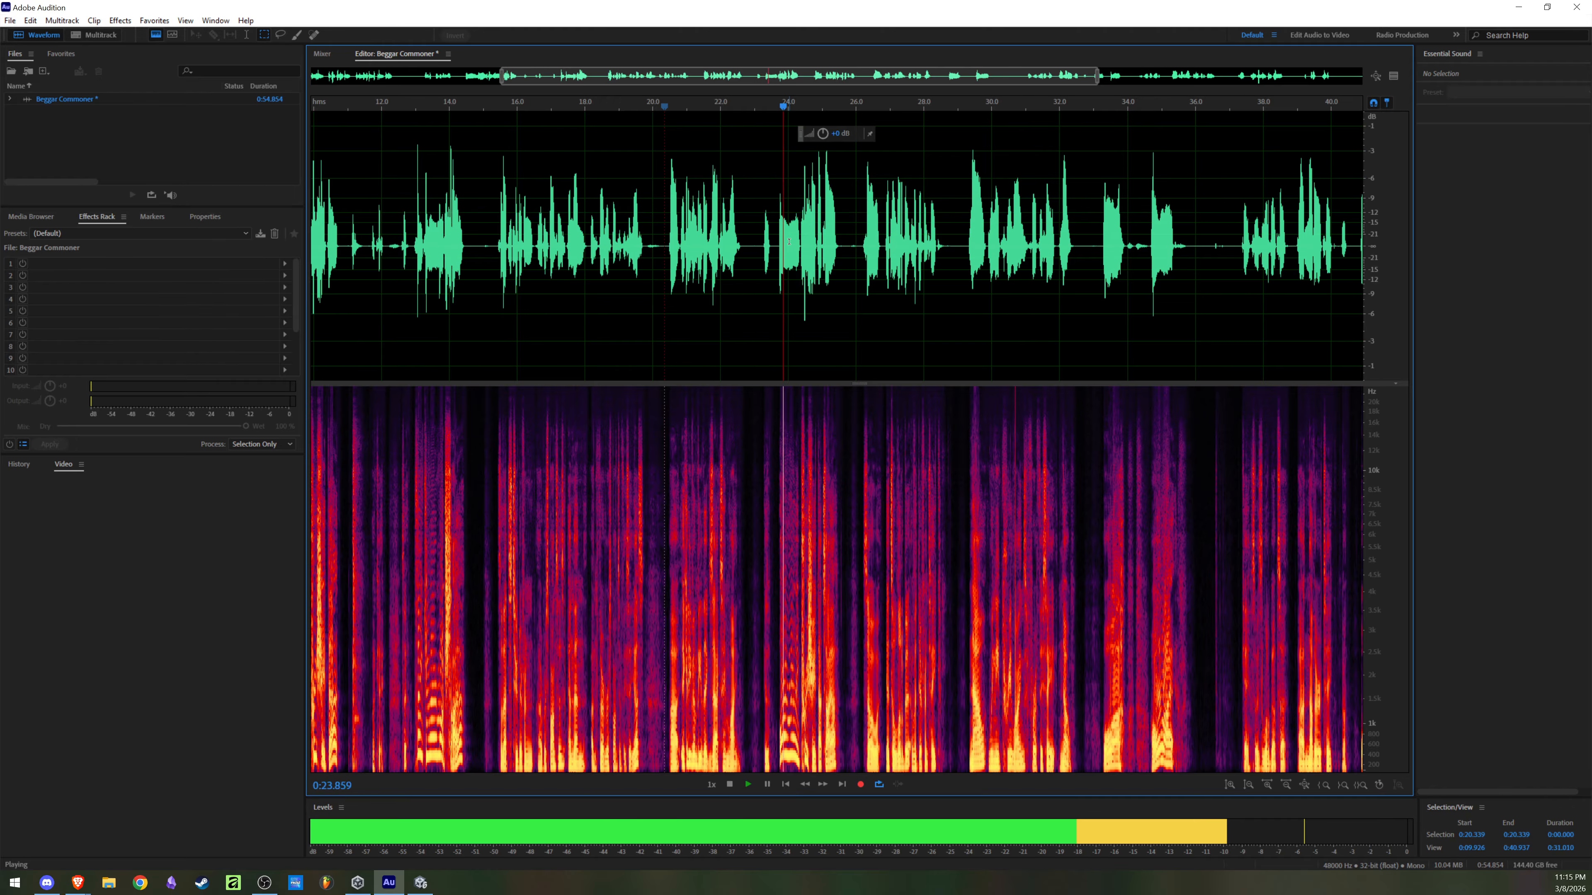
key(space)
Step: Play the recording from about 0:27.1 to 0:35.8 to look for a remaining usable line
click(894, 235)
key(space)
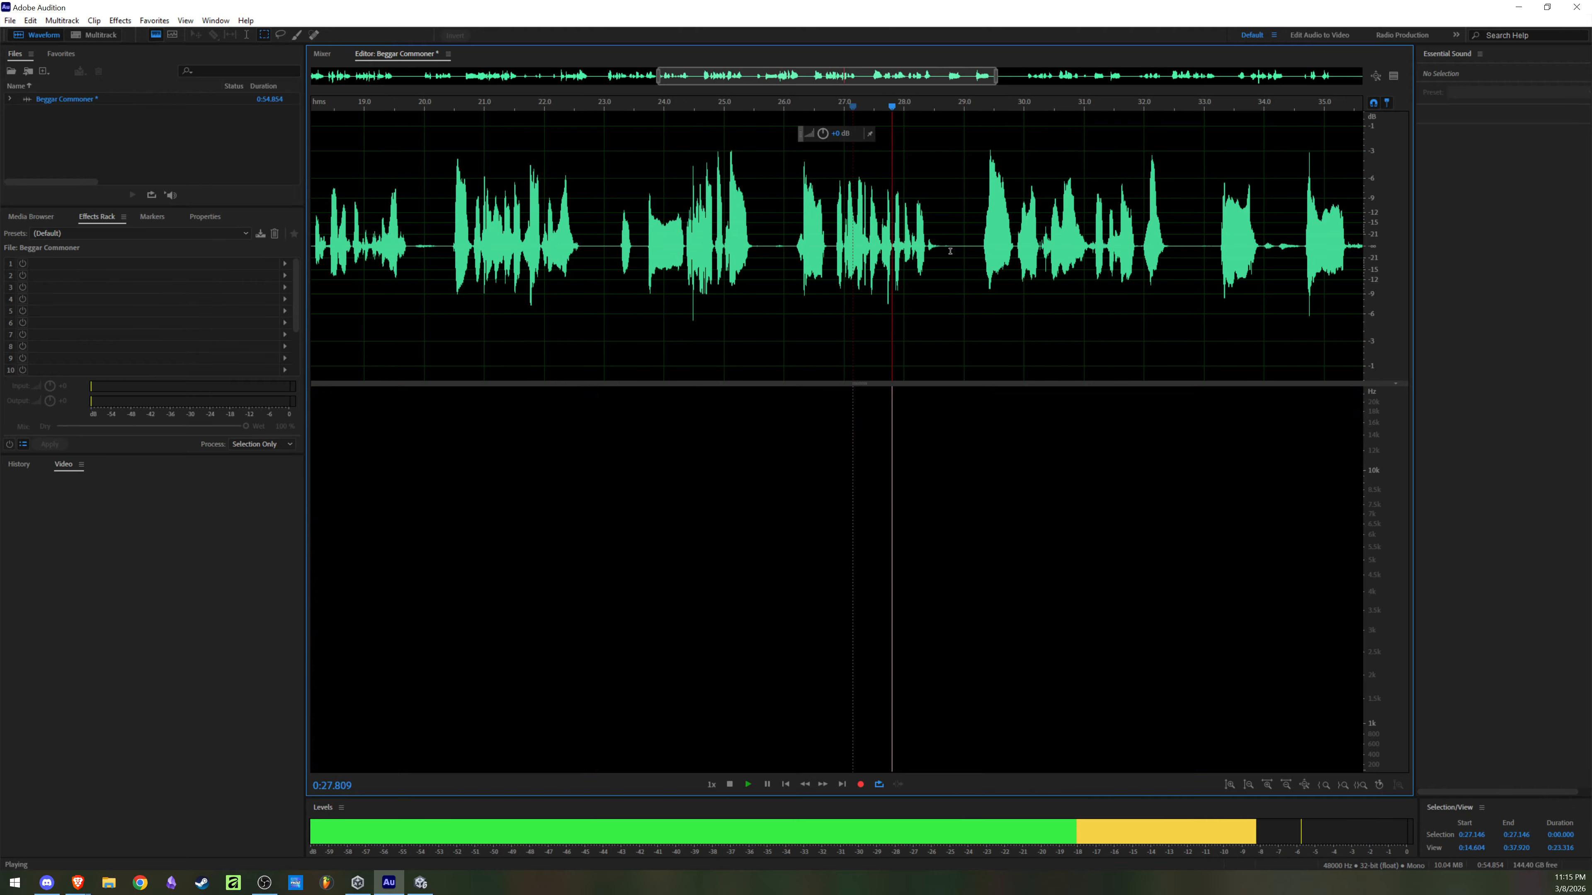
scroll(1055, 241, up, 2)
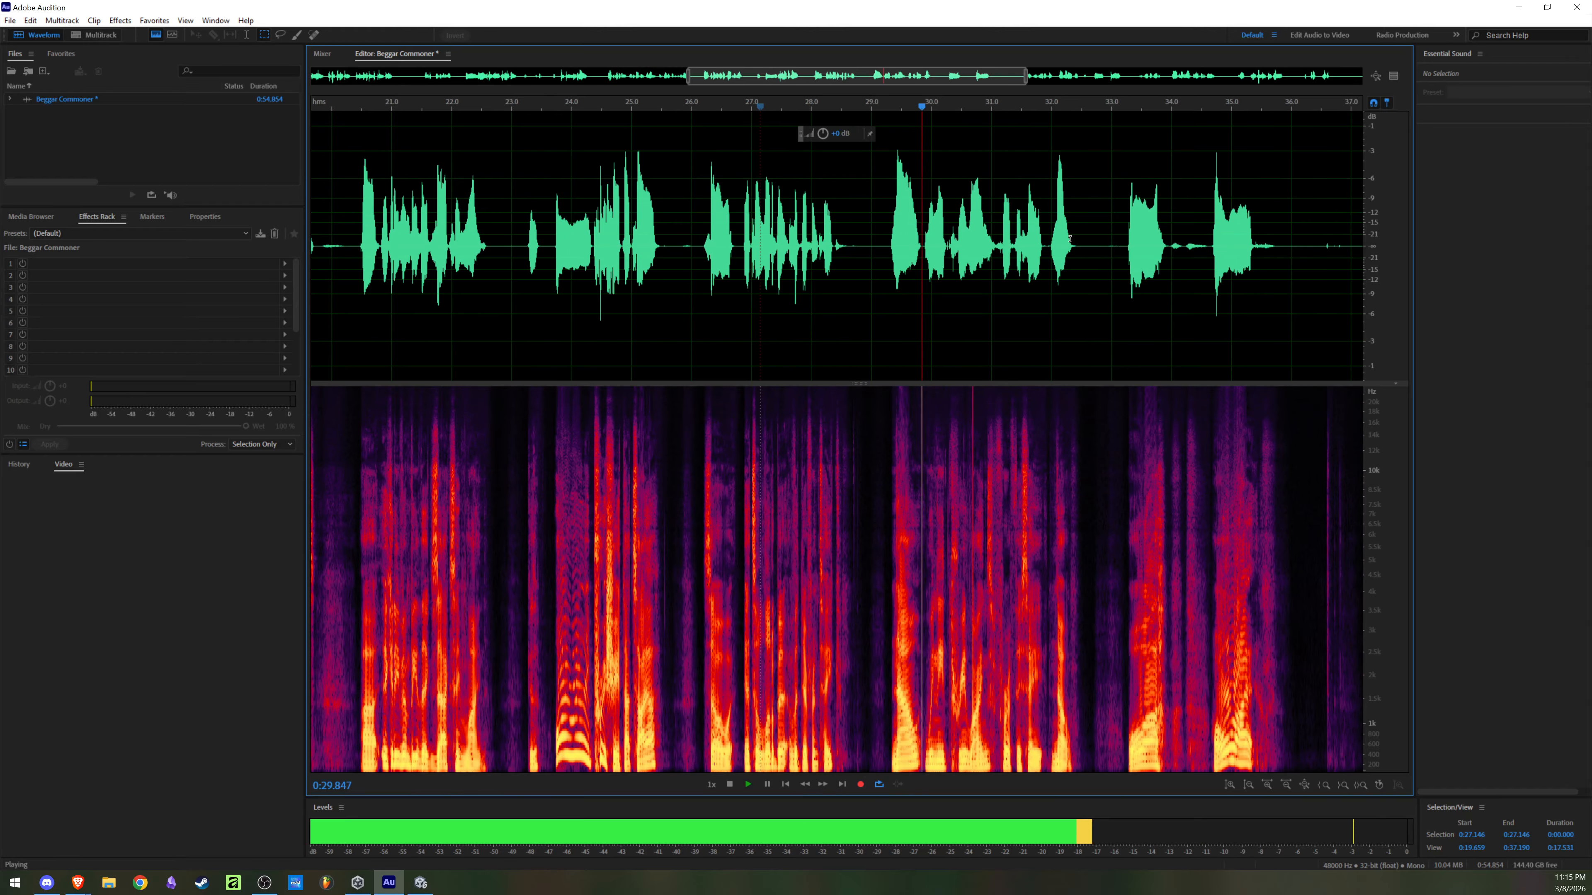
scroll(1059, 243, down, 2)
scroll(1110, 256, up, 2)
scroll(1109, 256, down, 2)
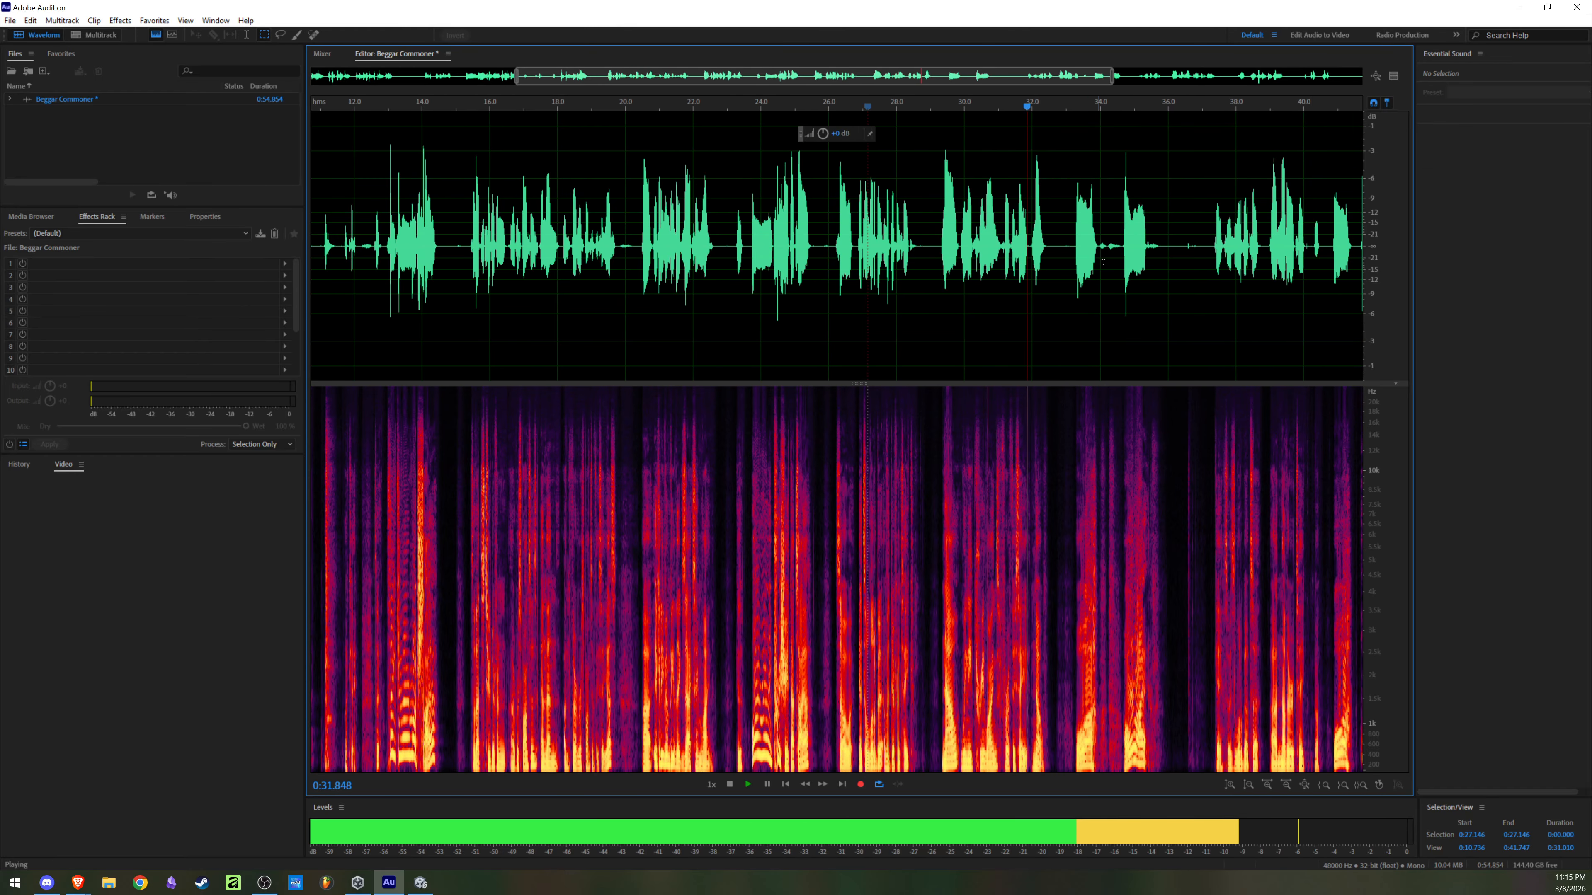
scroll(1182, 252, up, 3)
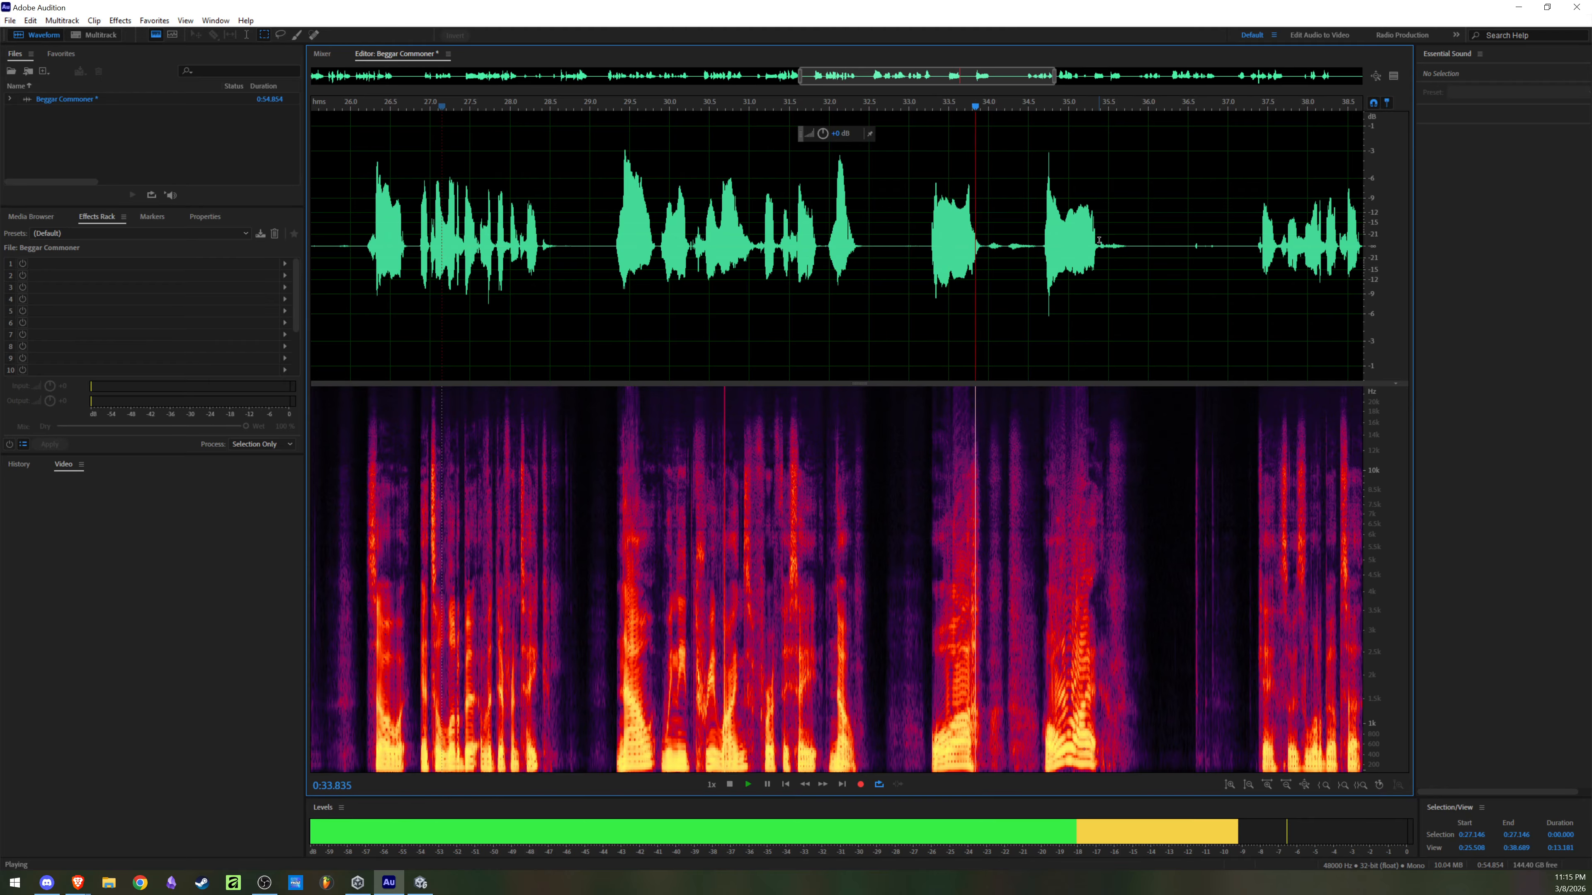
scroll(1143, 260, down, 2)
key(space)
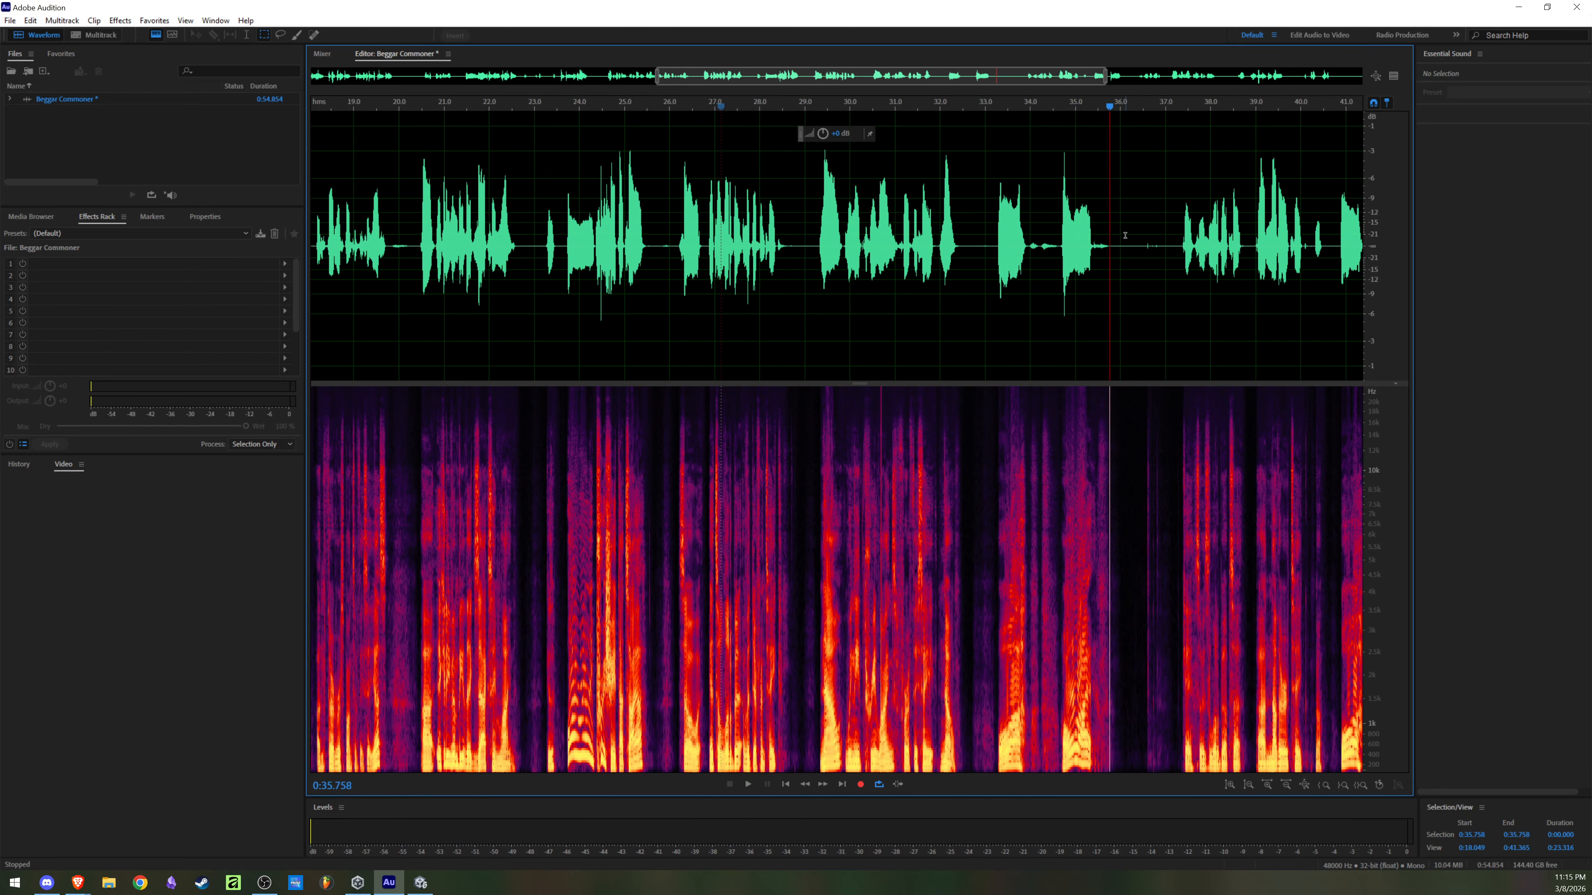
Step: Play the audio after 0:35.8 and the quiet gap from about 0:34.0
scroll(1088, 243, up, 3)
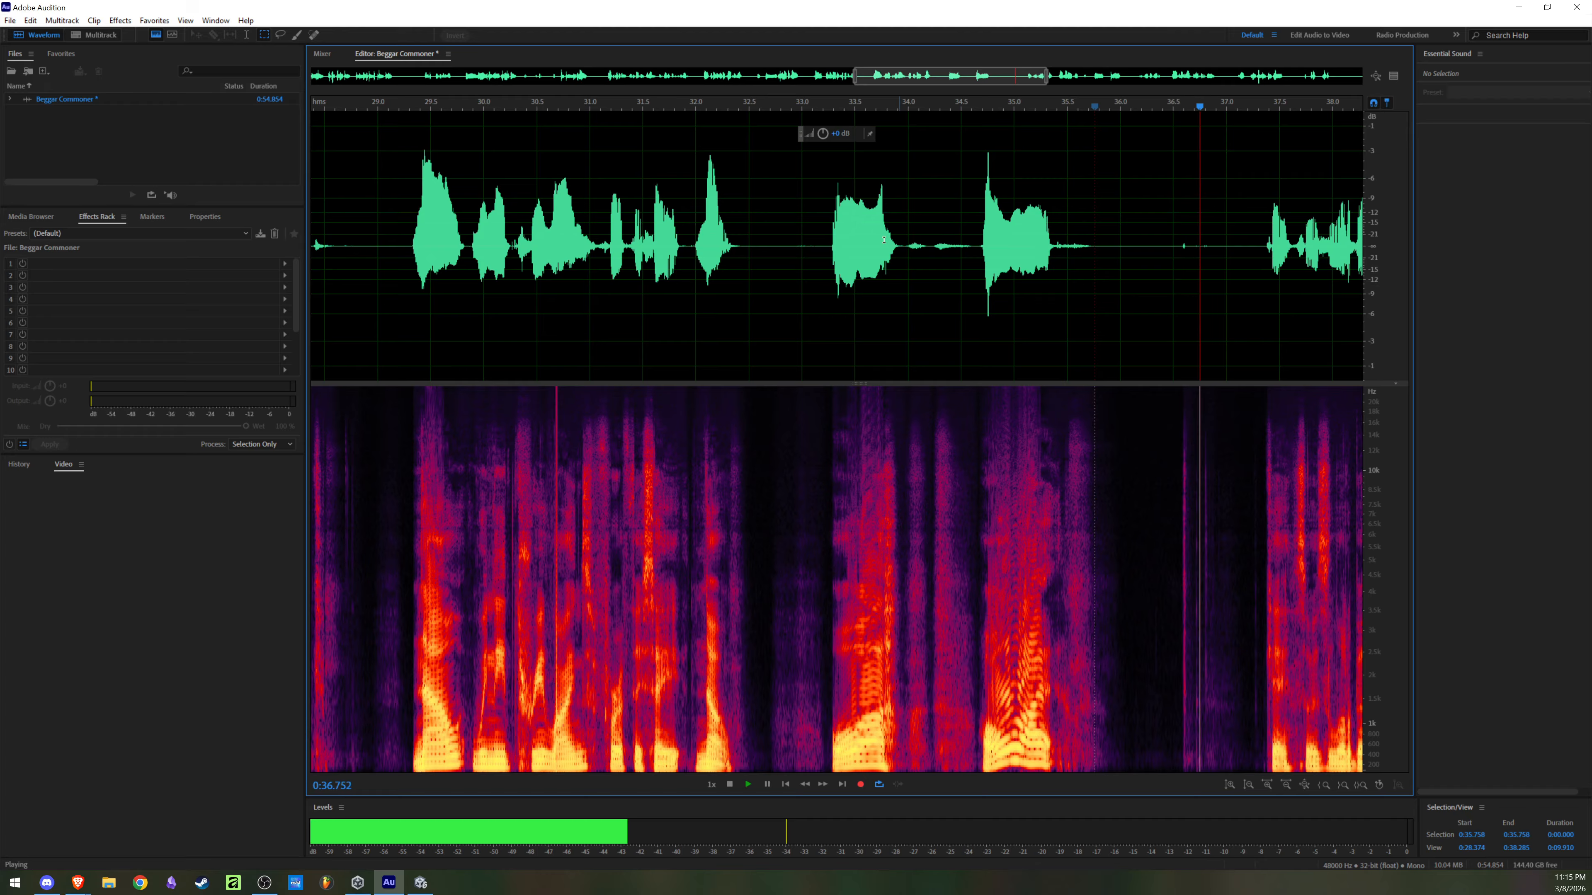
key(space)
click(910, 250)
key(space)
key(space)
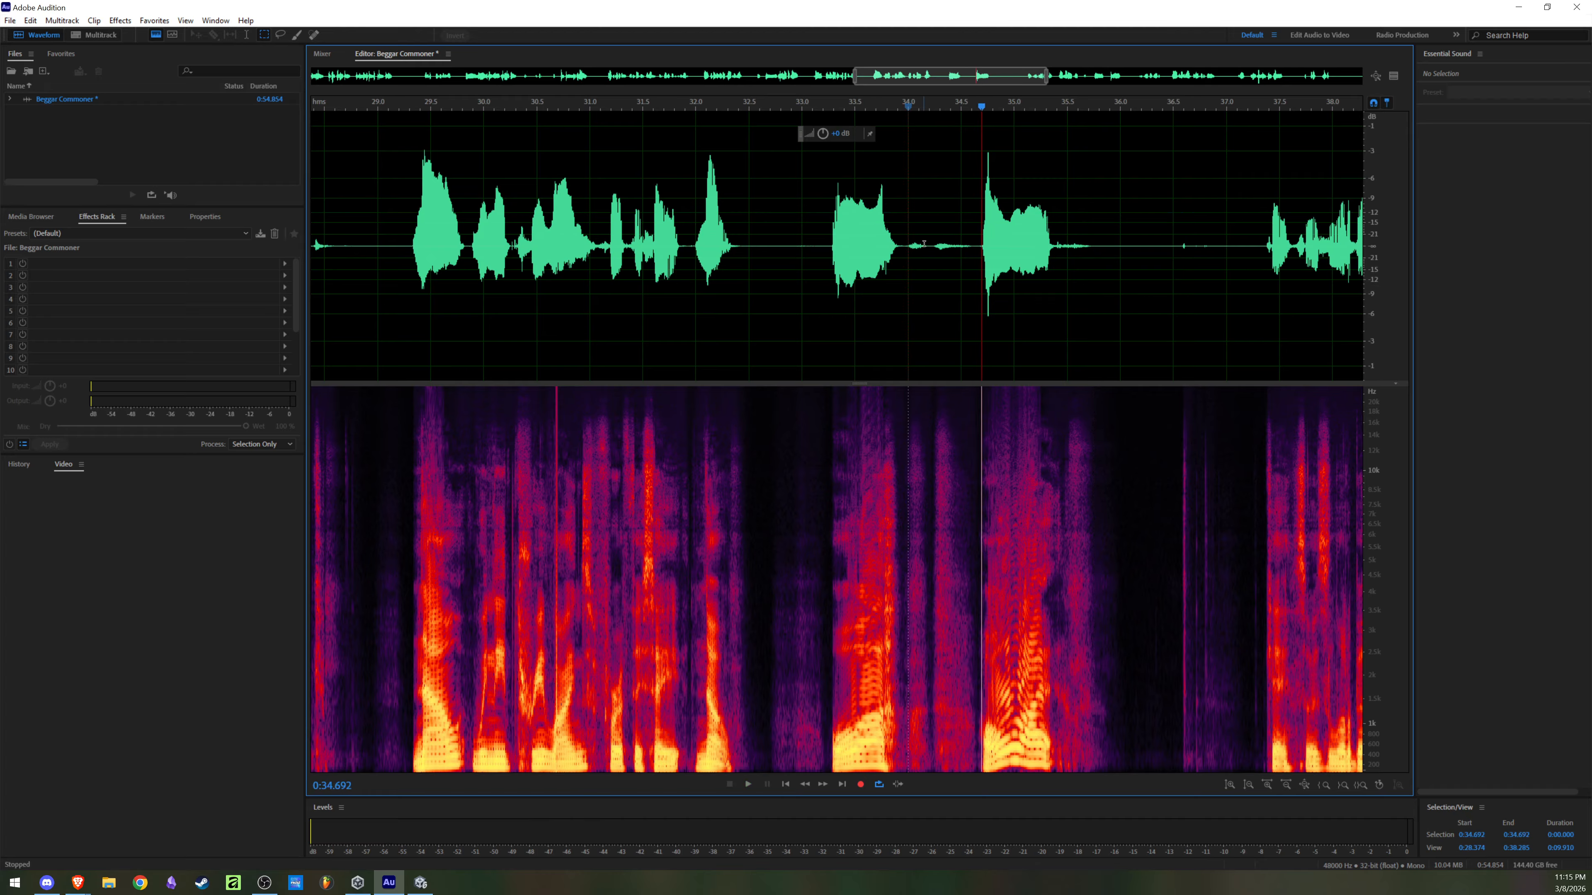
Step: Delete part of the quiet gap between the two short sounds at about 0:33.5 and 0:35.0, and clear the selection
mouse_move(930, 250)
mouse_down()
mouse_move(970, 250)
mouse_move(910, 250)
mouse_move(925, 248)
mouse_up()
key(Delete)
click(778, 276)
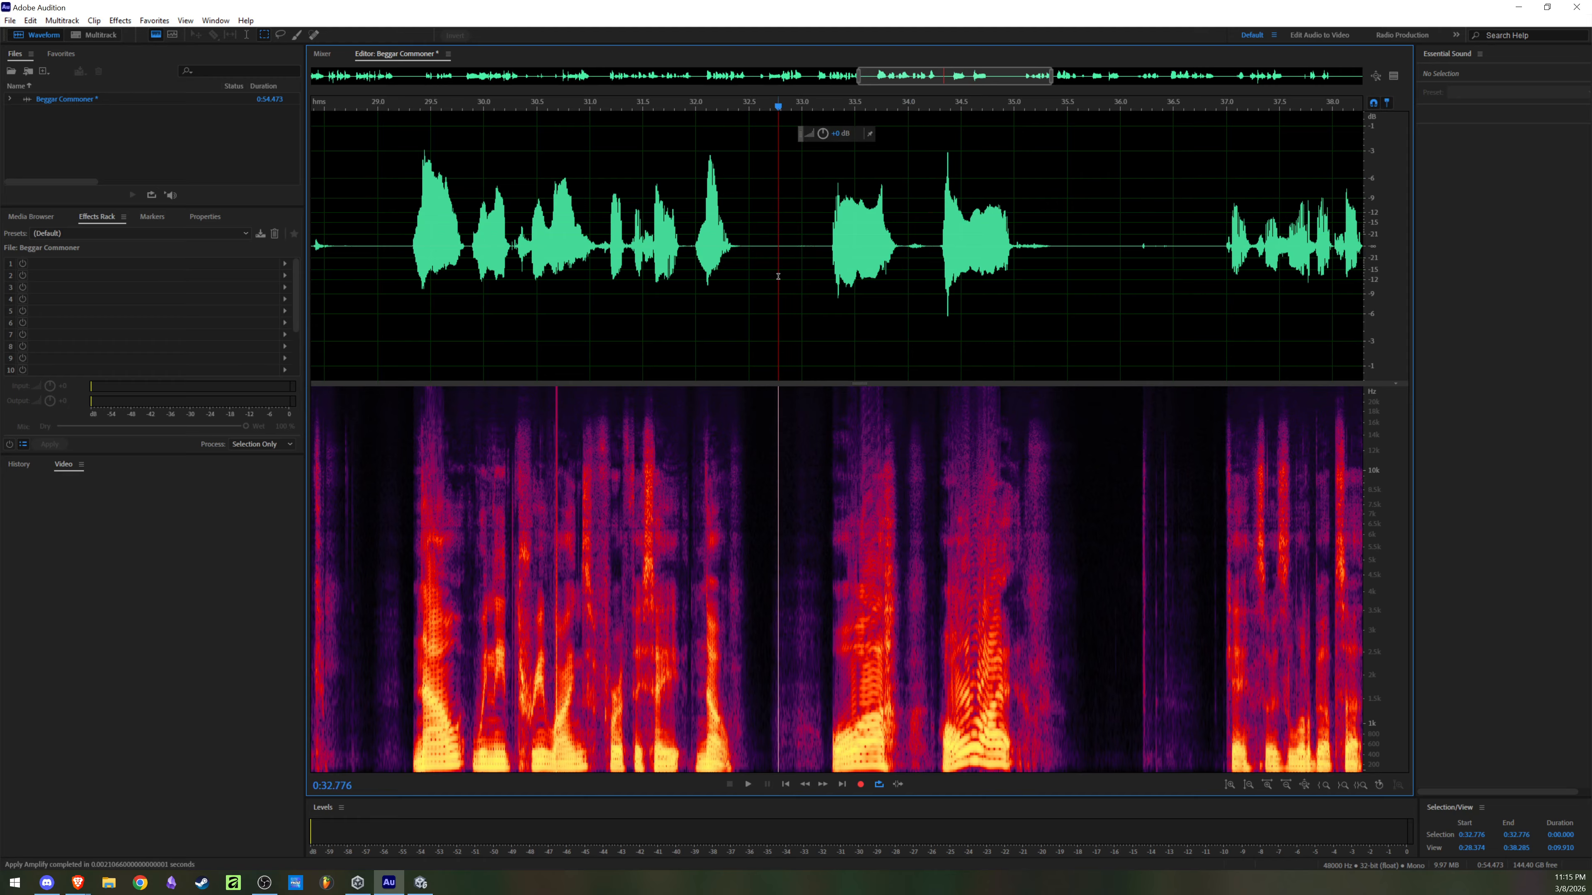
Step: Play the two short sounds between about 0:33.2 and 0:35.3, and clear the selection
drag(828, 249, 1050, 313)
key(space)
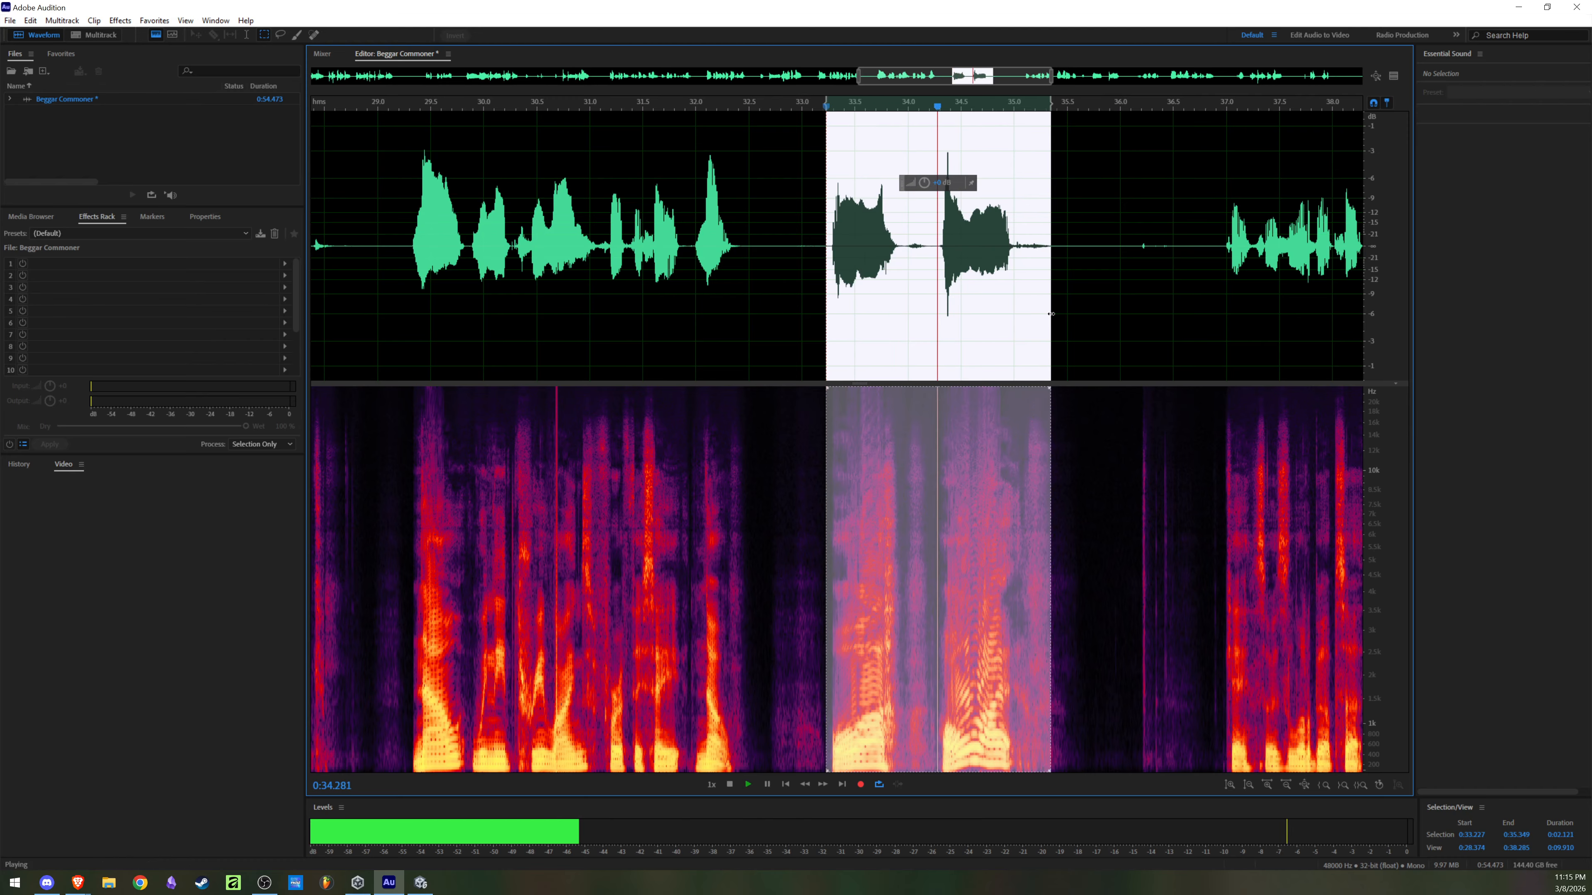
key(space)
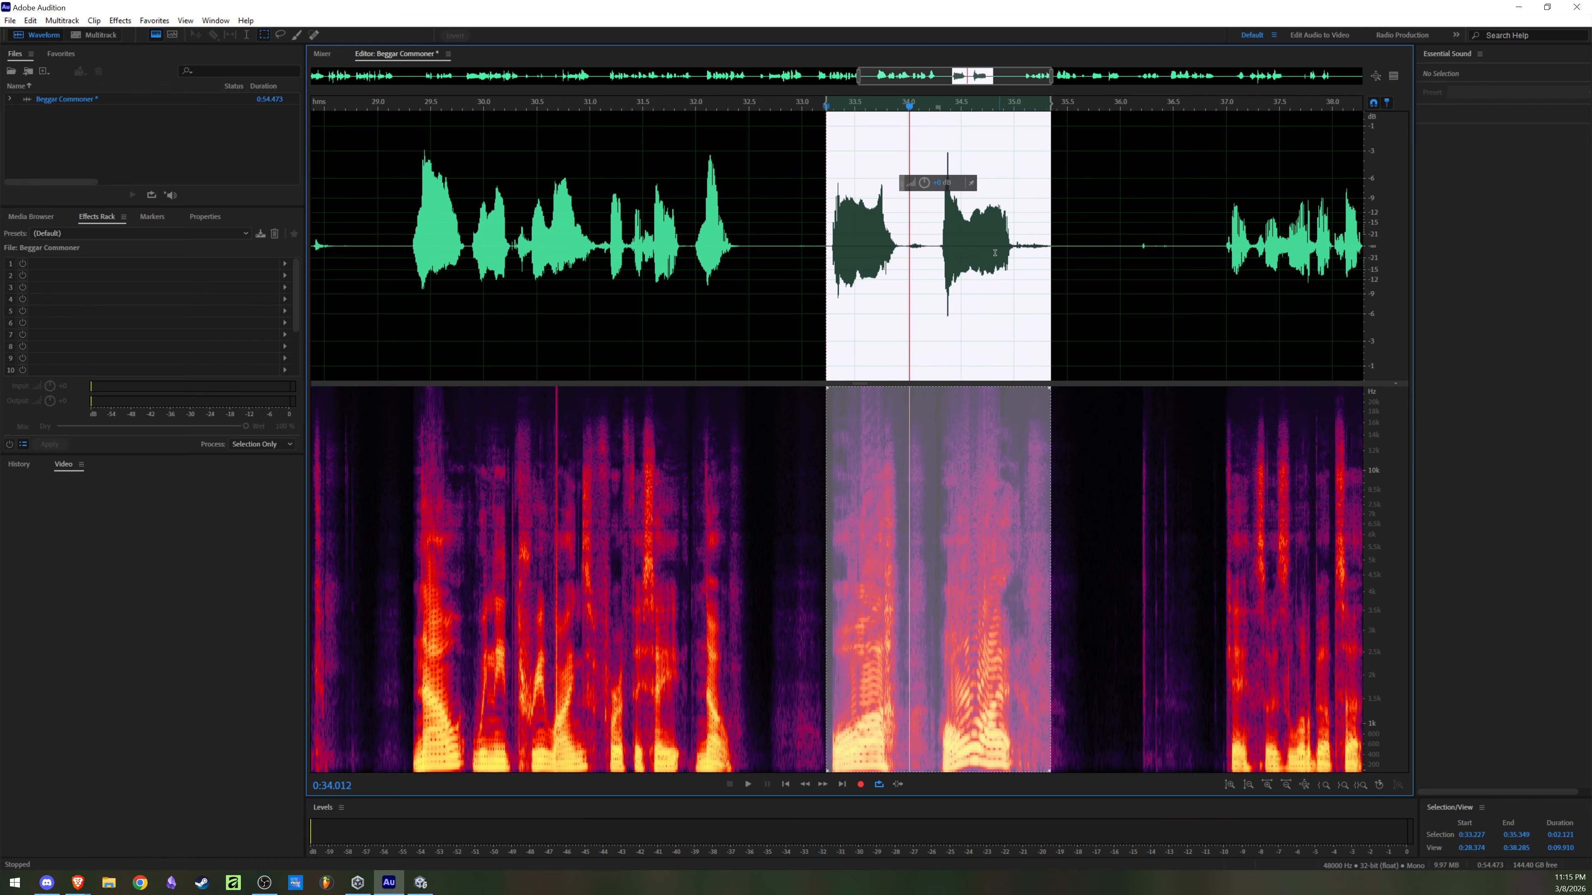
click(955, 289)
Step: Save the audio from 0:33.280 to 0:35.000 as E2 R2C Commoner Beggar.wav in the Videos folder, and clear the selection
drag(832, 245, 1014, 251)
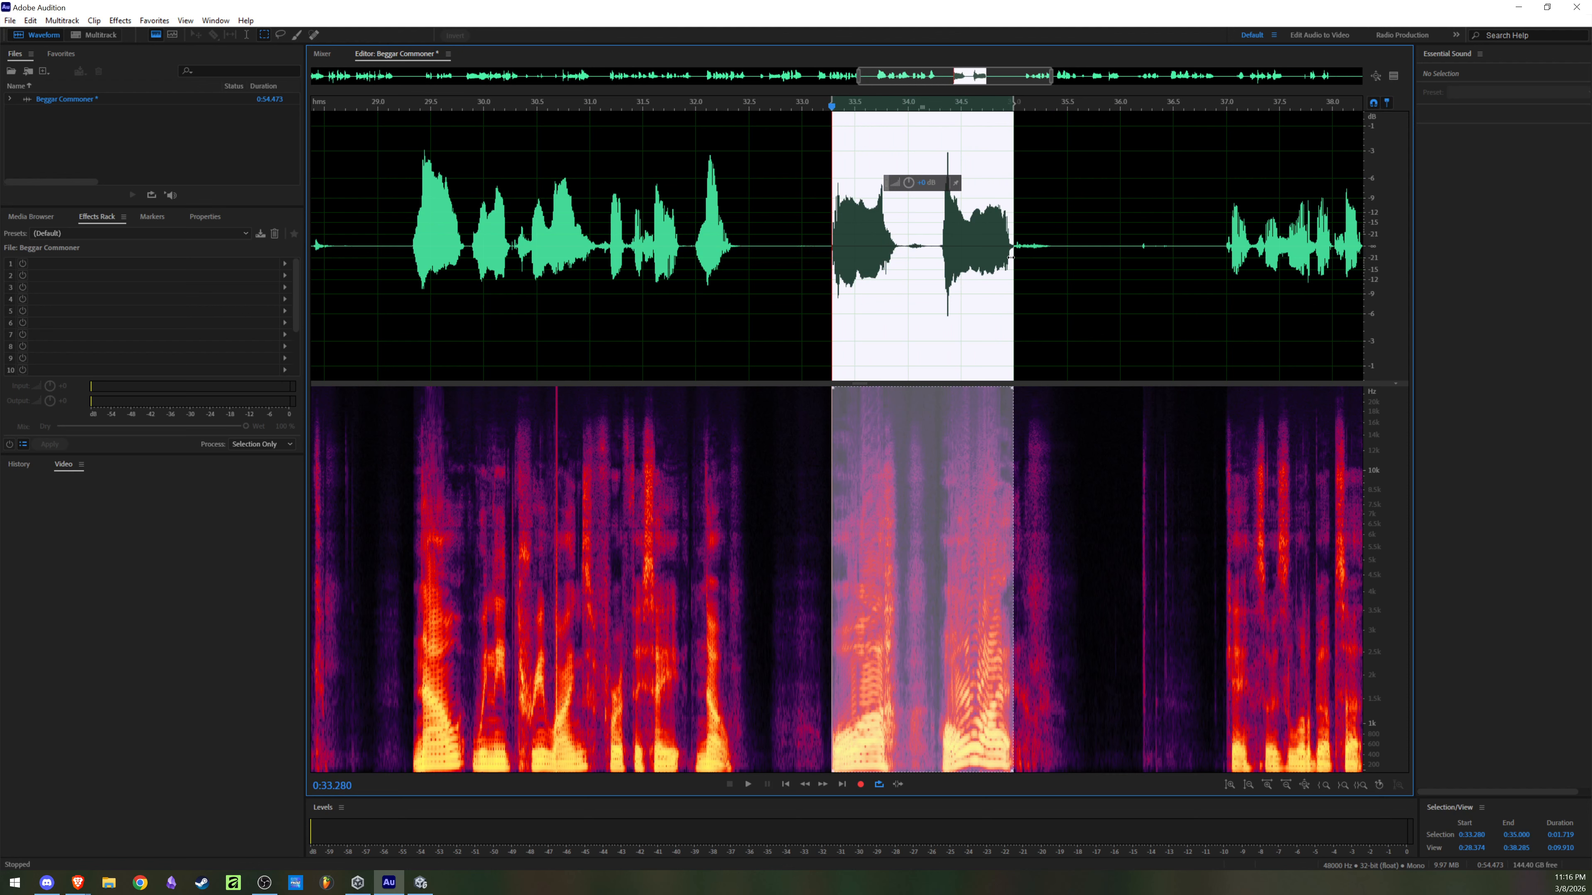
key(ctrl+alt+s)
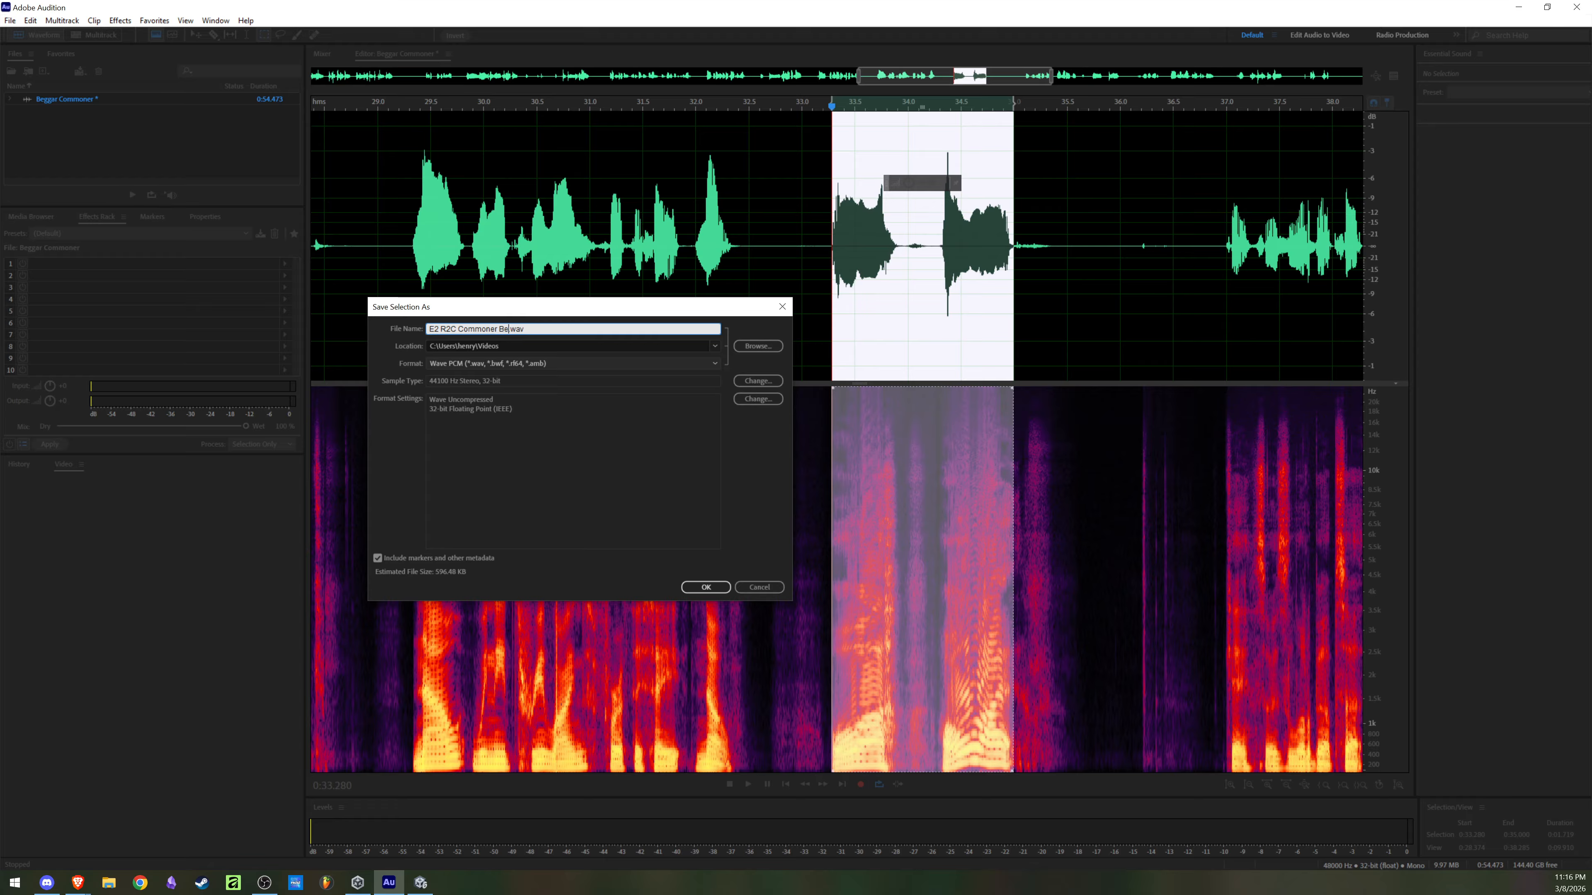
click(705, 587)
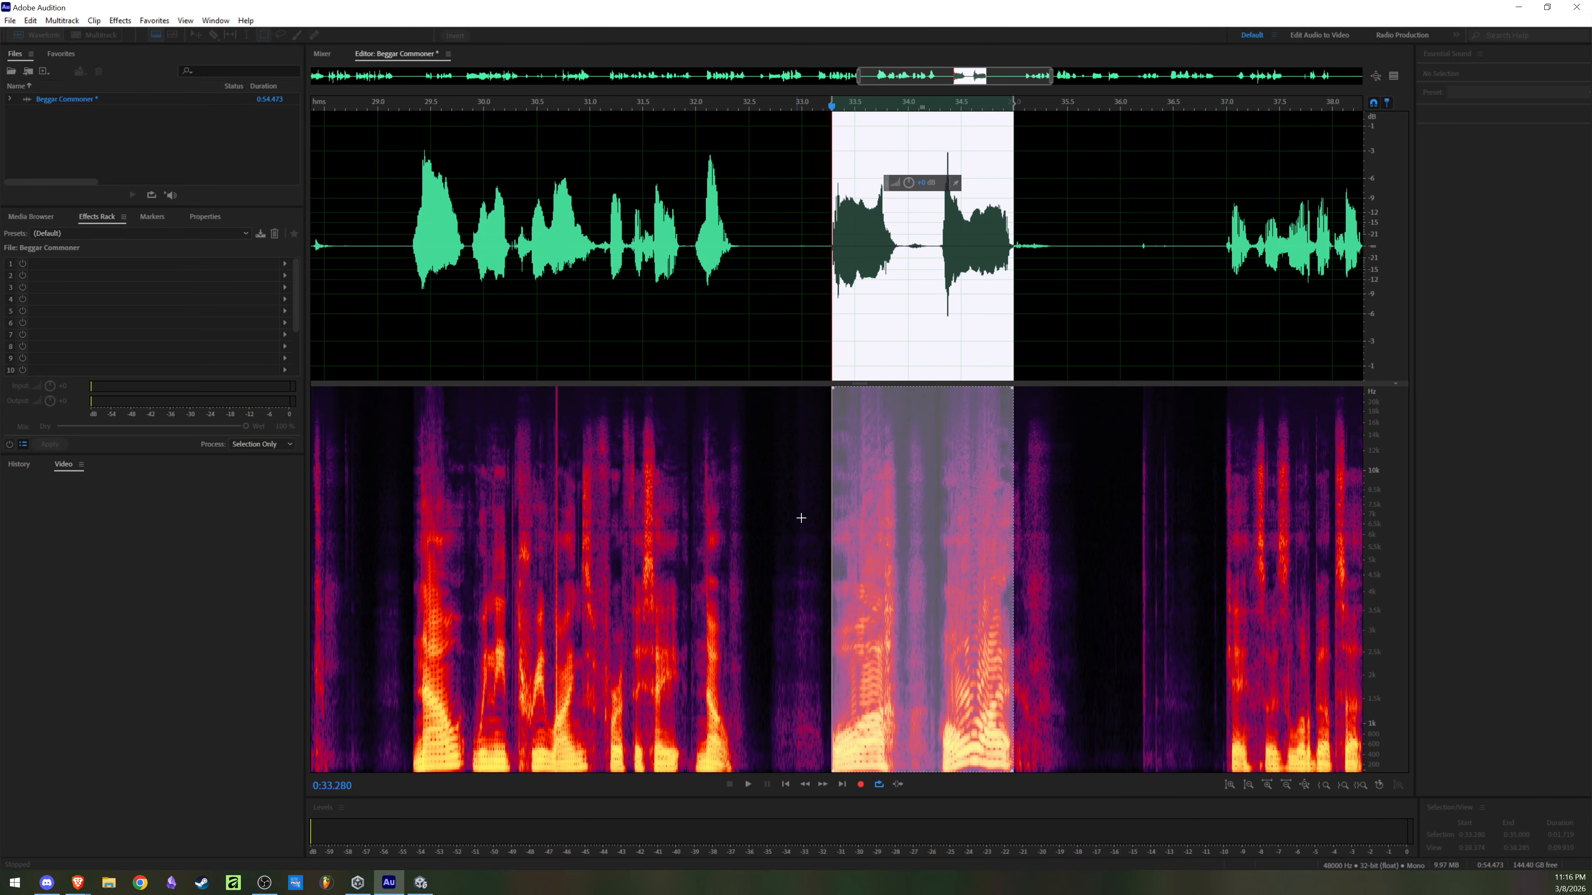
click(648, 602)
Step: Open the Videos folder in File Explorer and play E2 Main Commoner Beggar.wav, closing the player when done
click(119, 886)
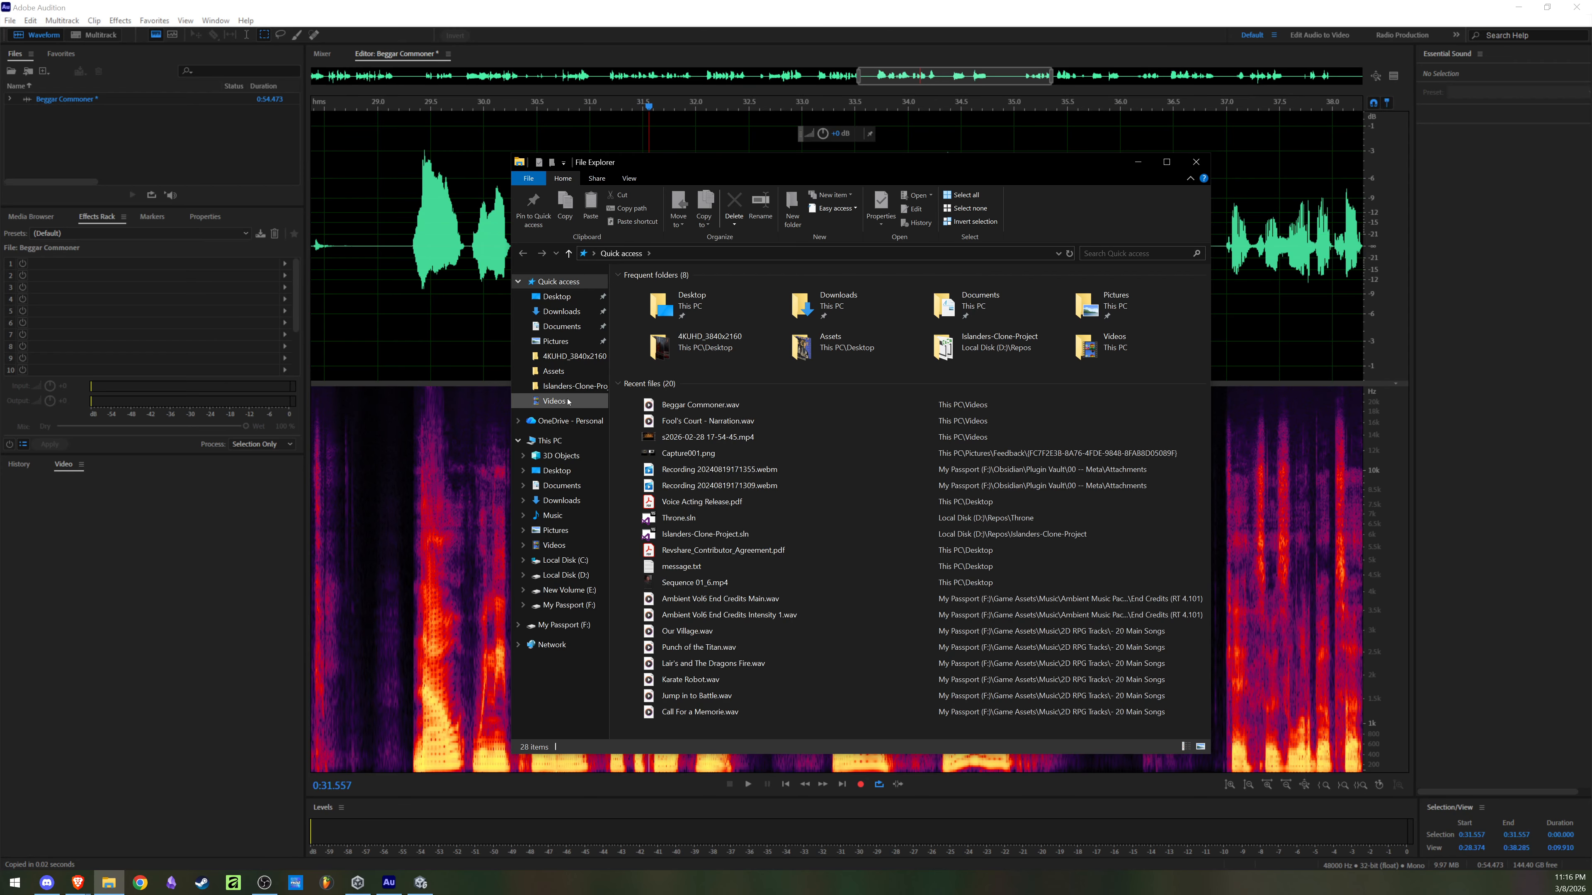
click(554, 402)
scroll(925, 488, down, 10)
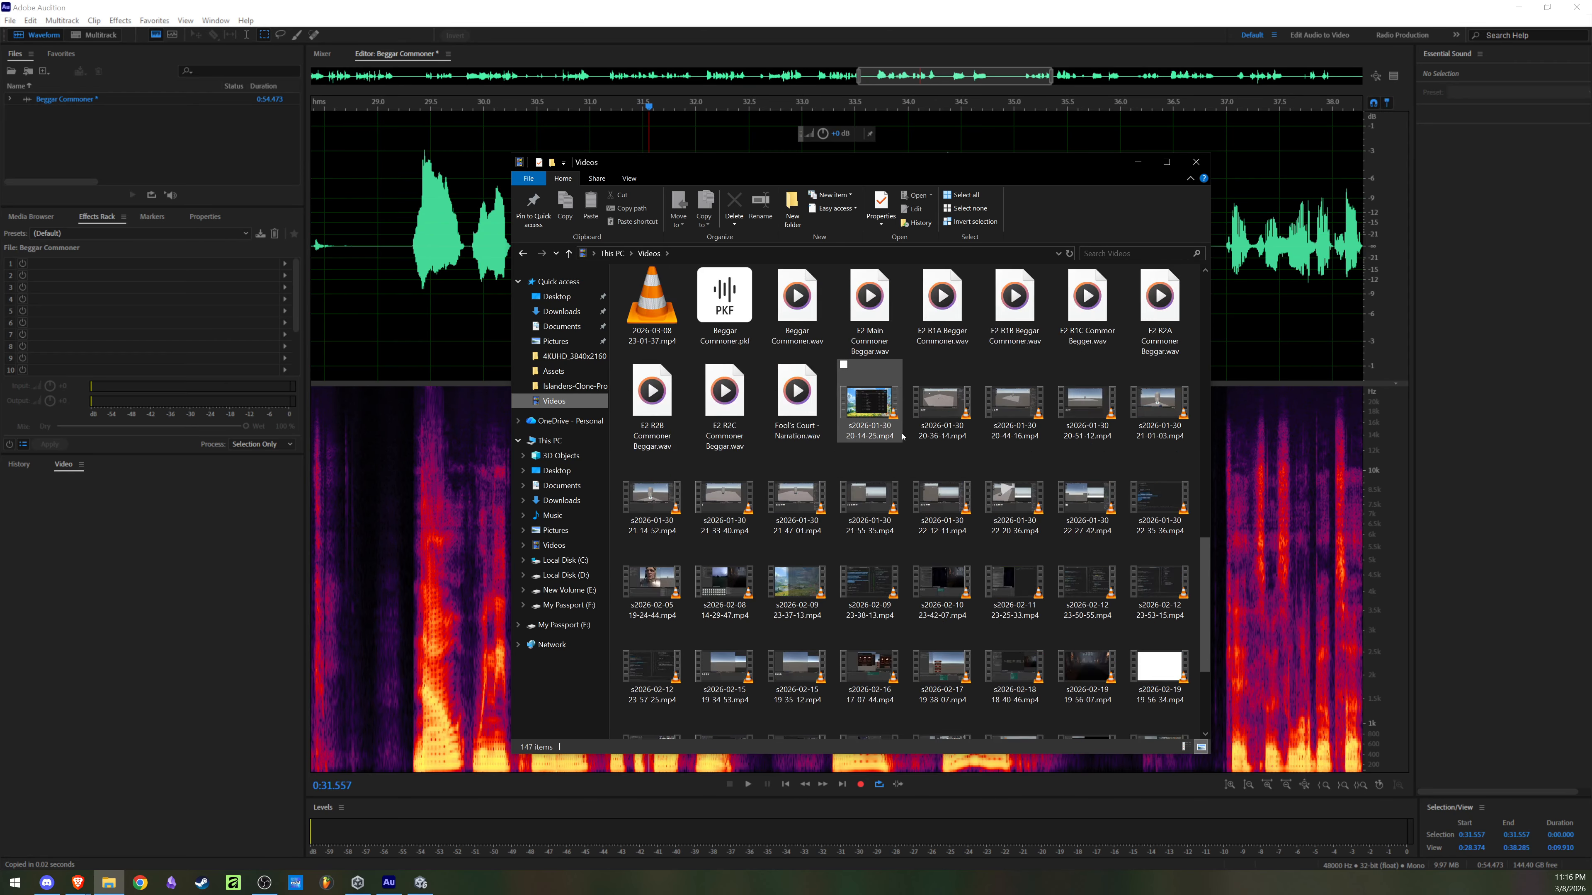
scroll(926, 487, down, 3)
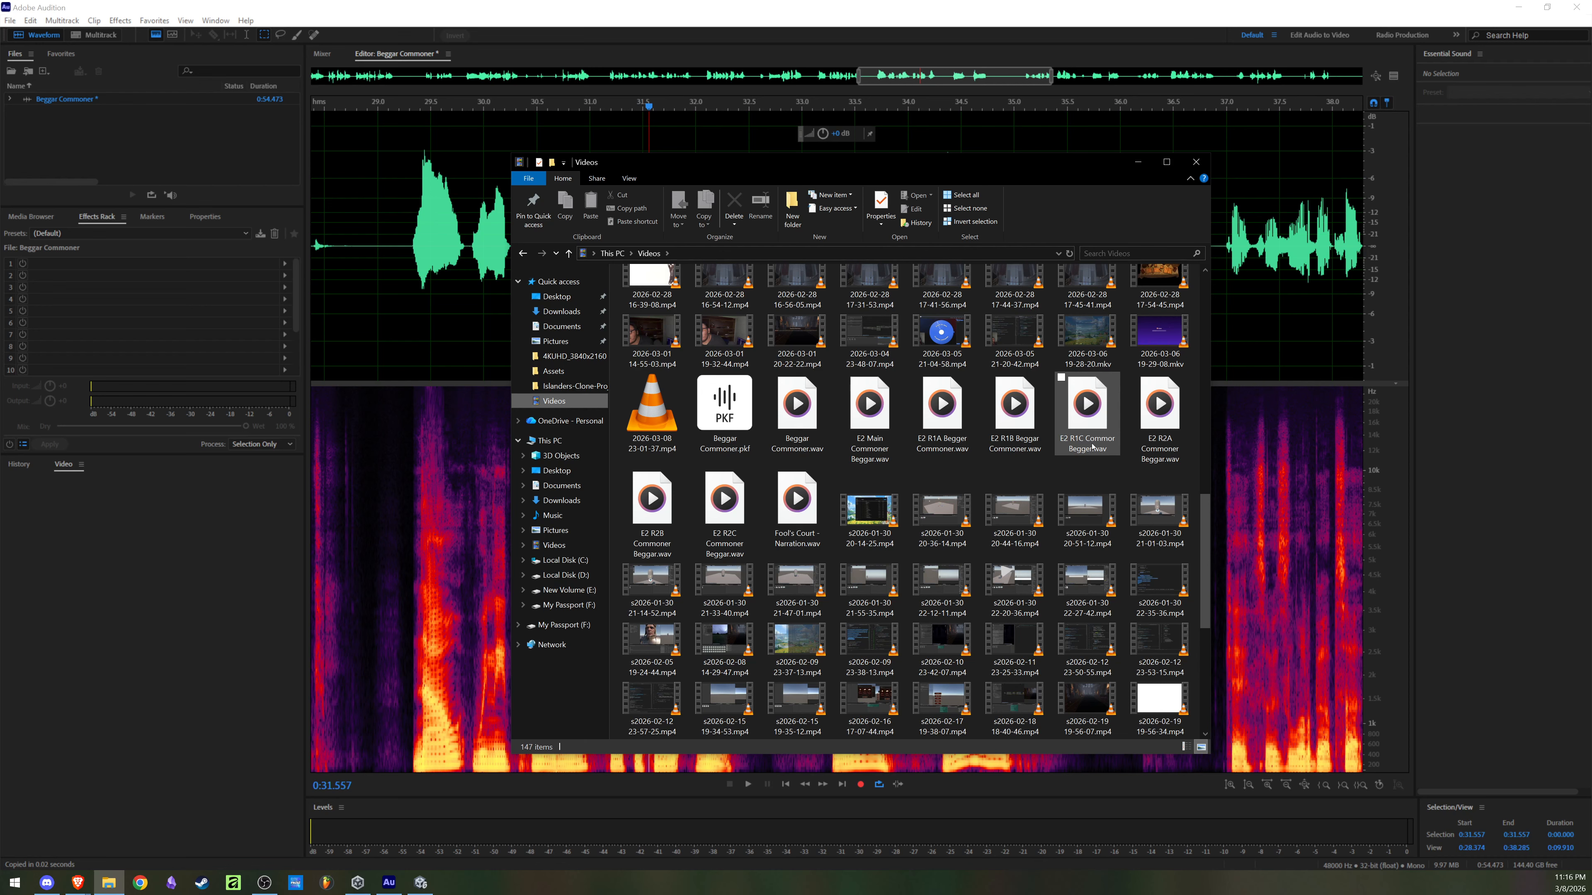
mouse_move(1091, 446)
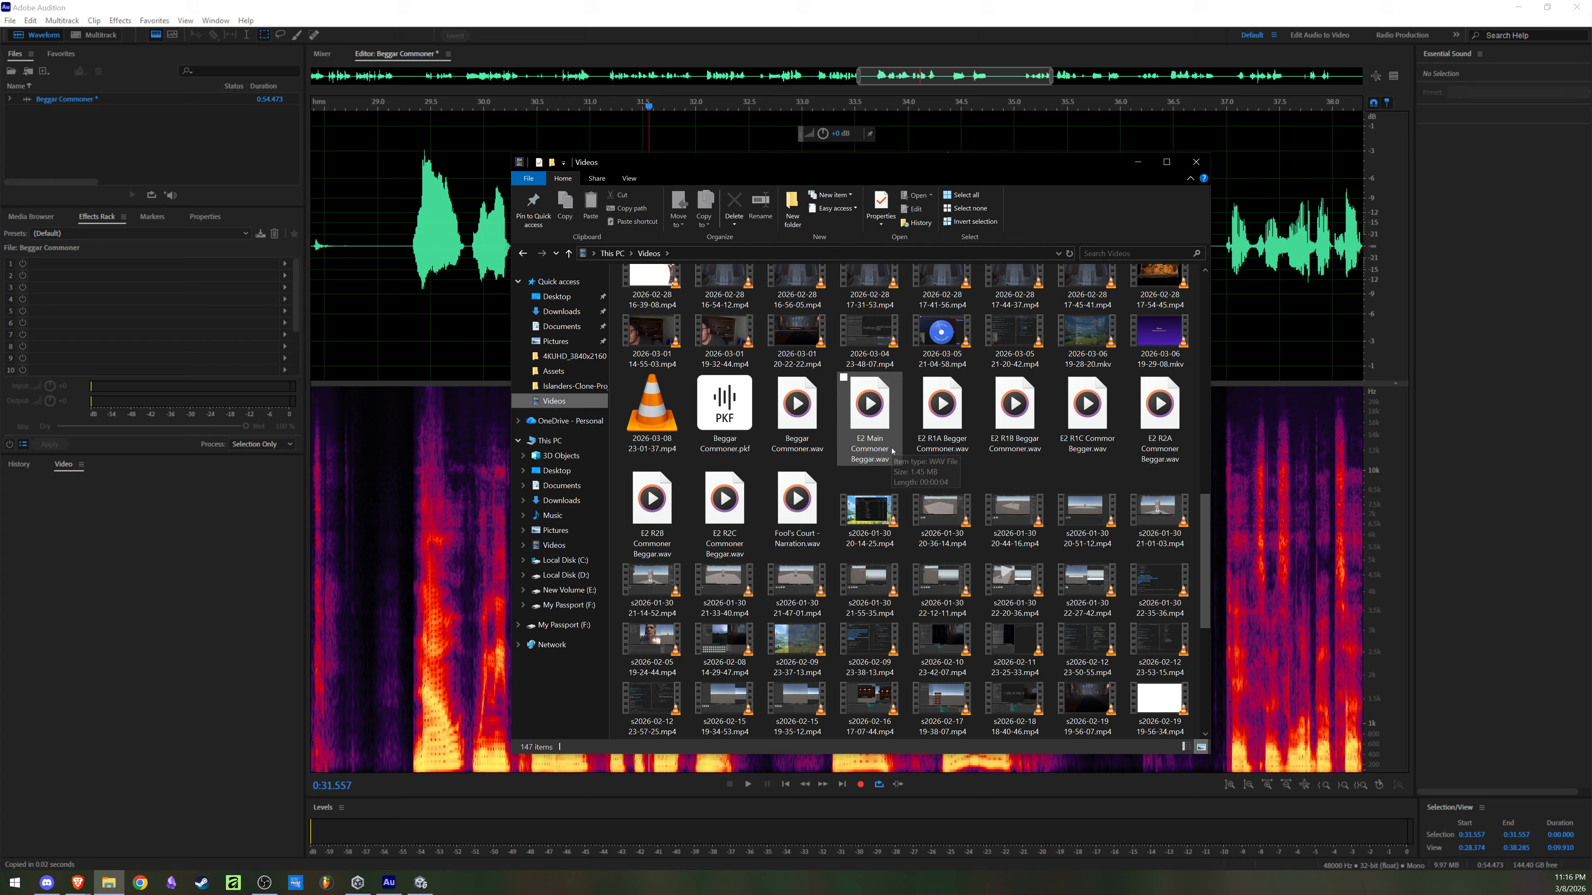
double_click(863, 438)
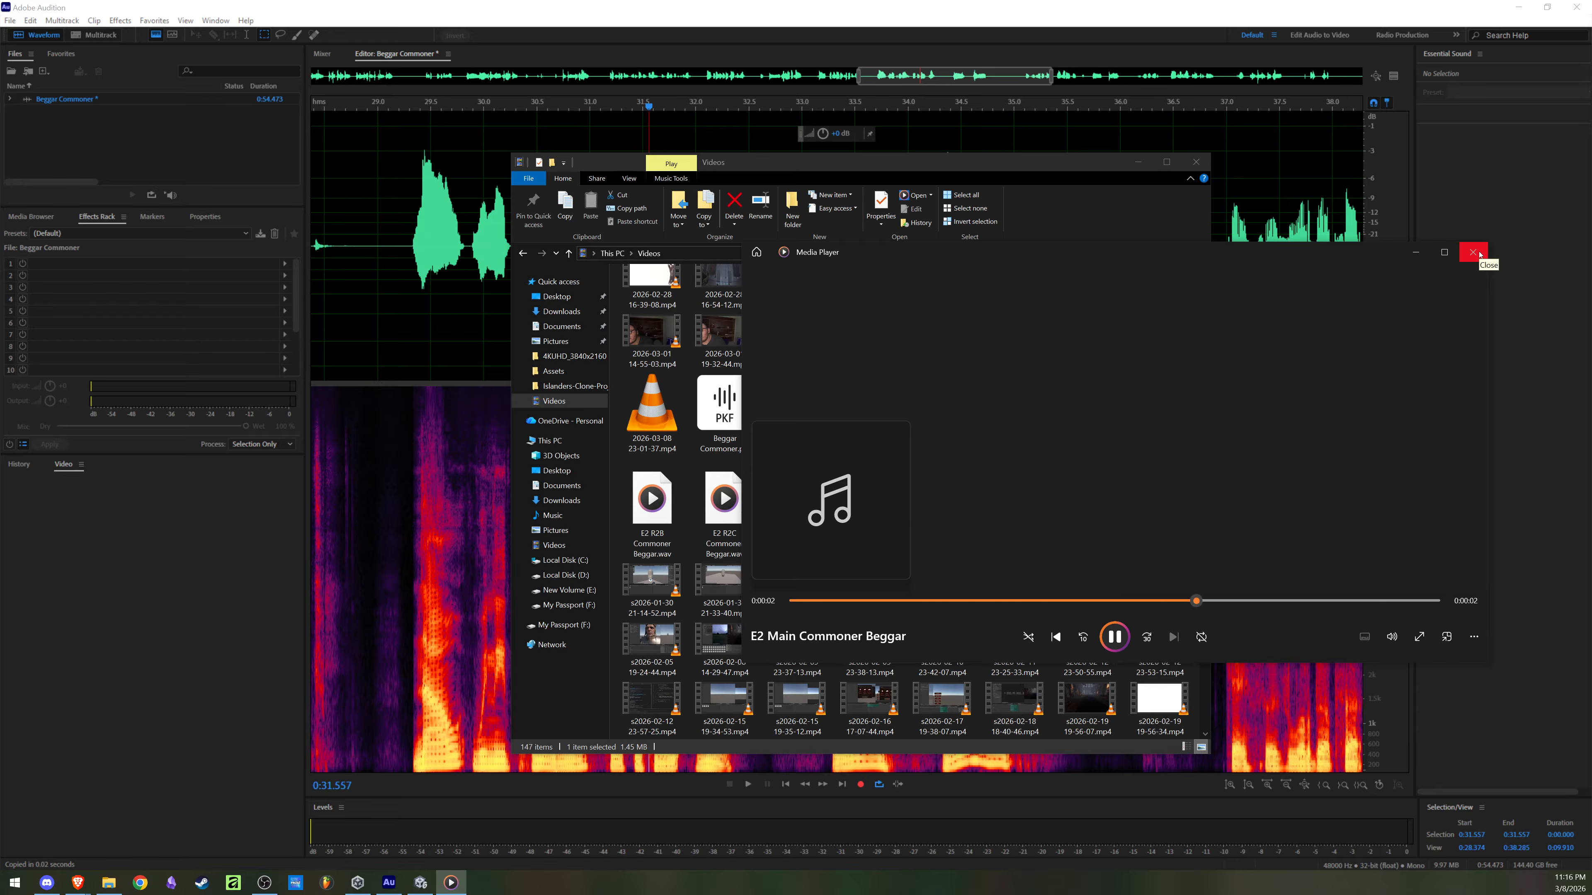
click(1479, 254)
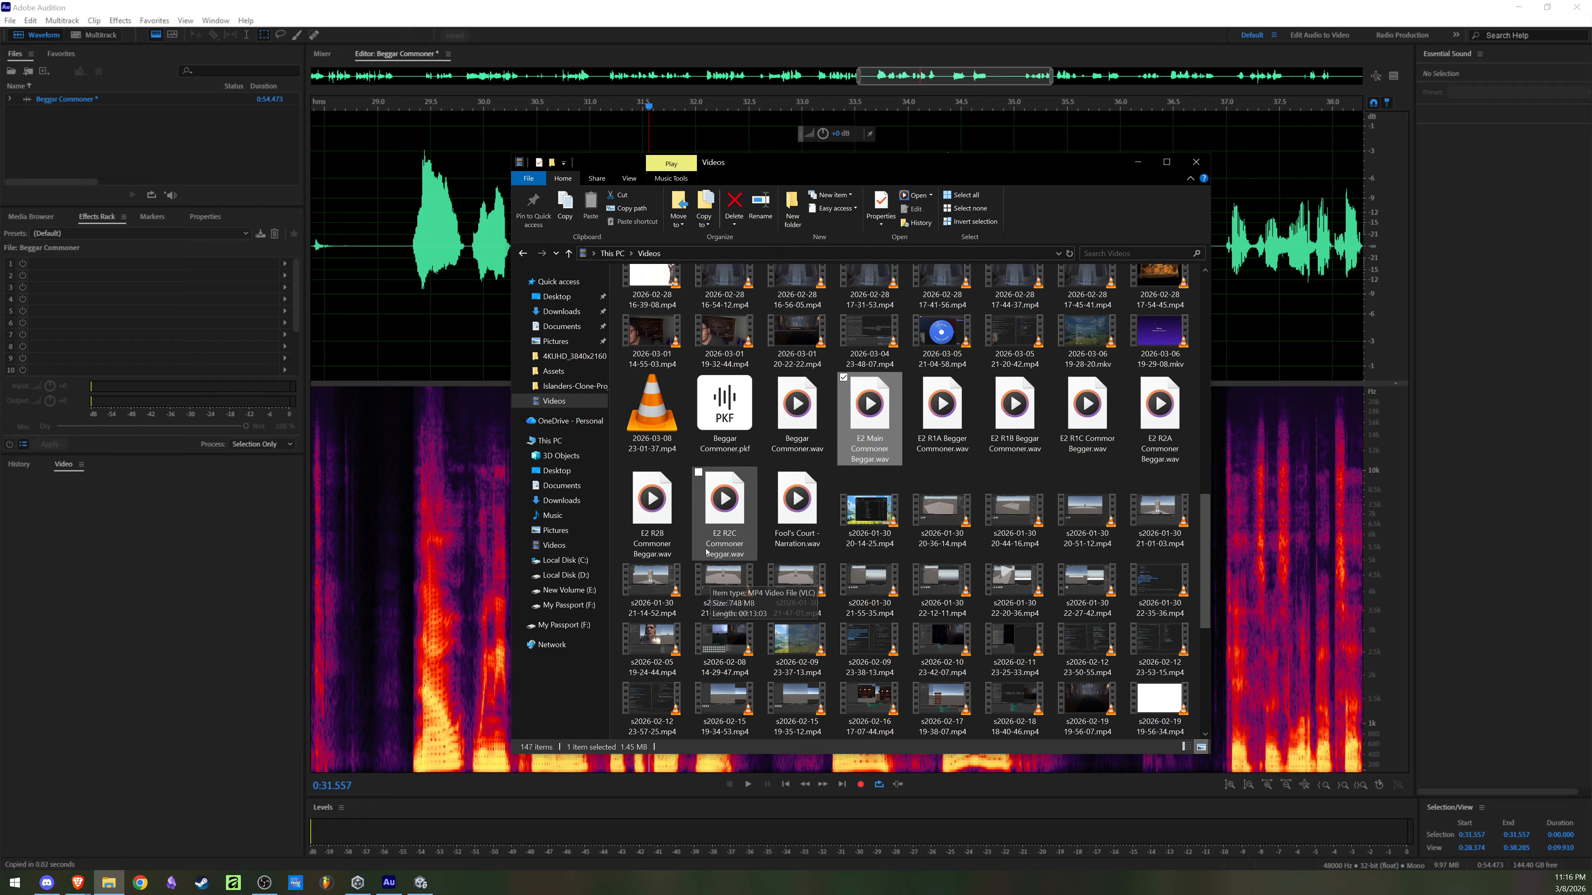
Step: Play E2 R2A Commoner Beggar.wav, close the player and return to the recording in Audition
double_click(1153, 437)
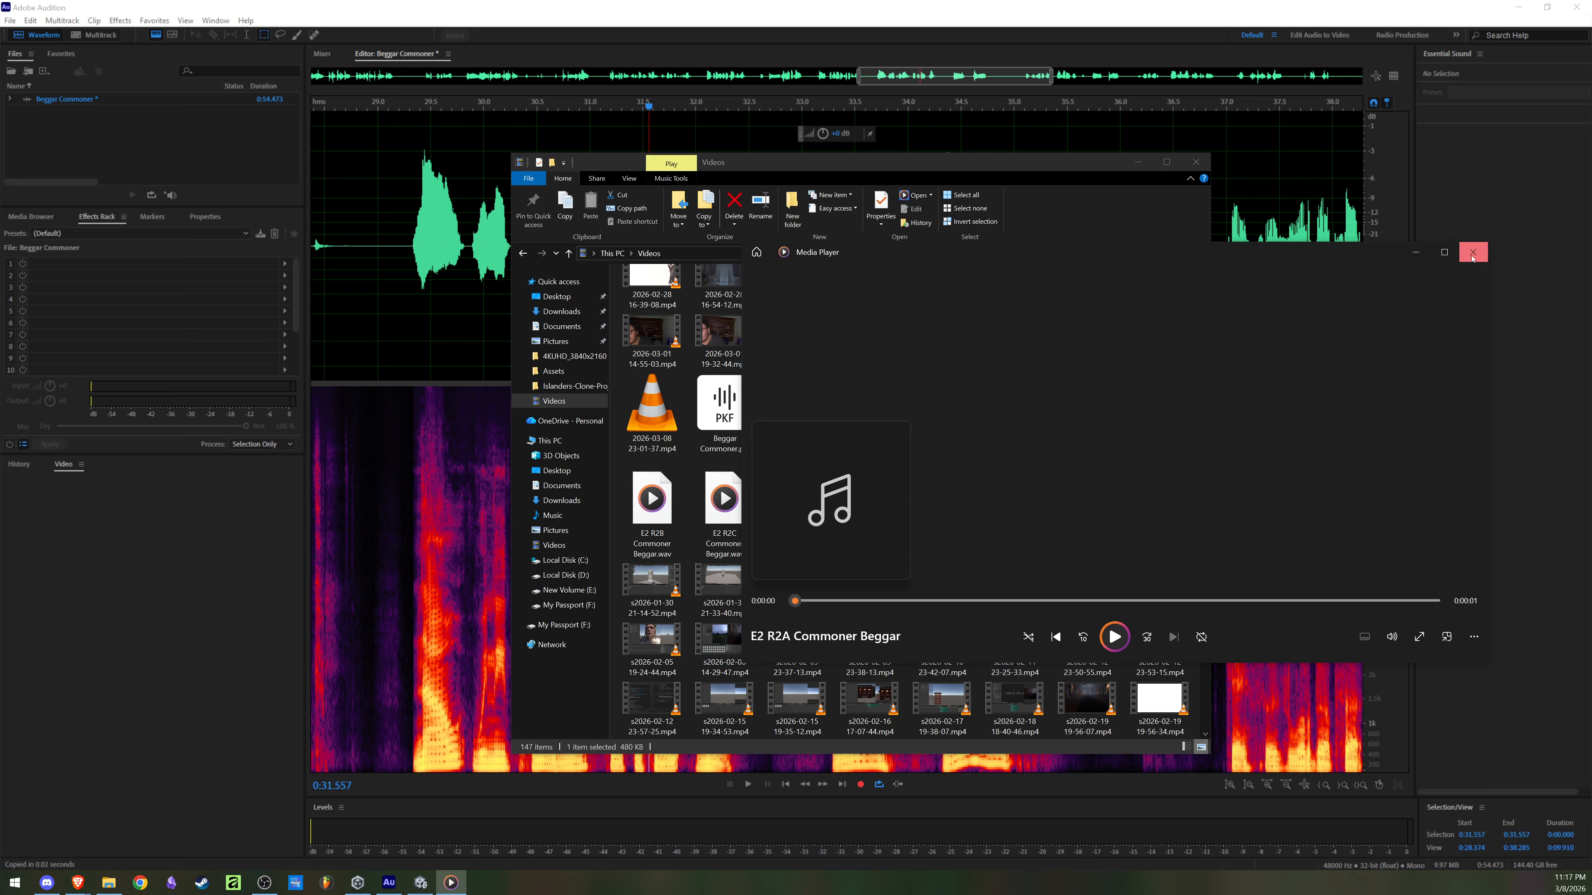
click(1472, 254)
click(1288, 376)
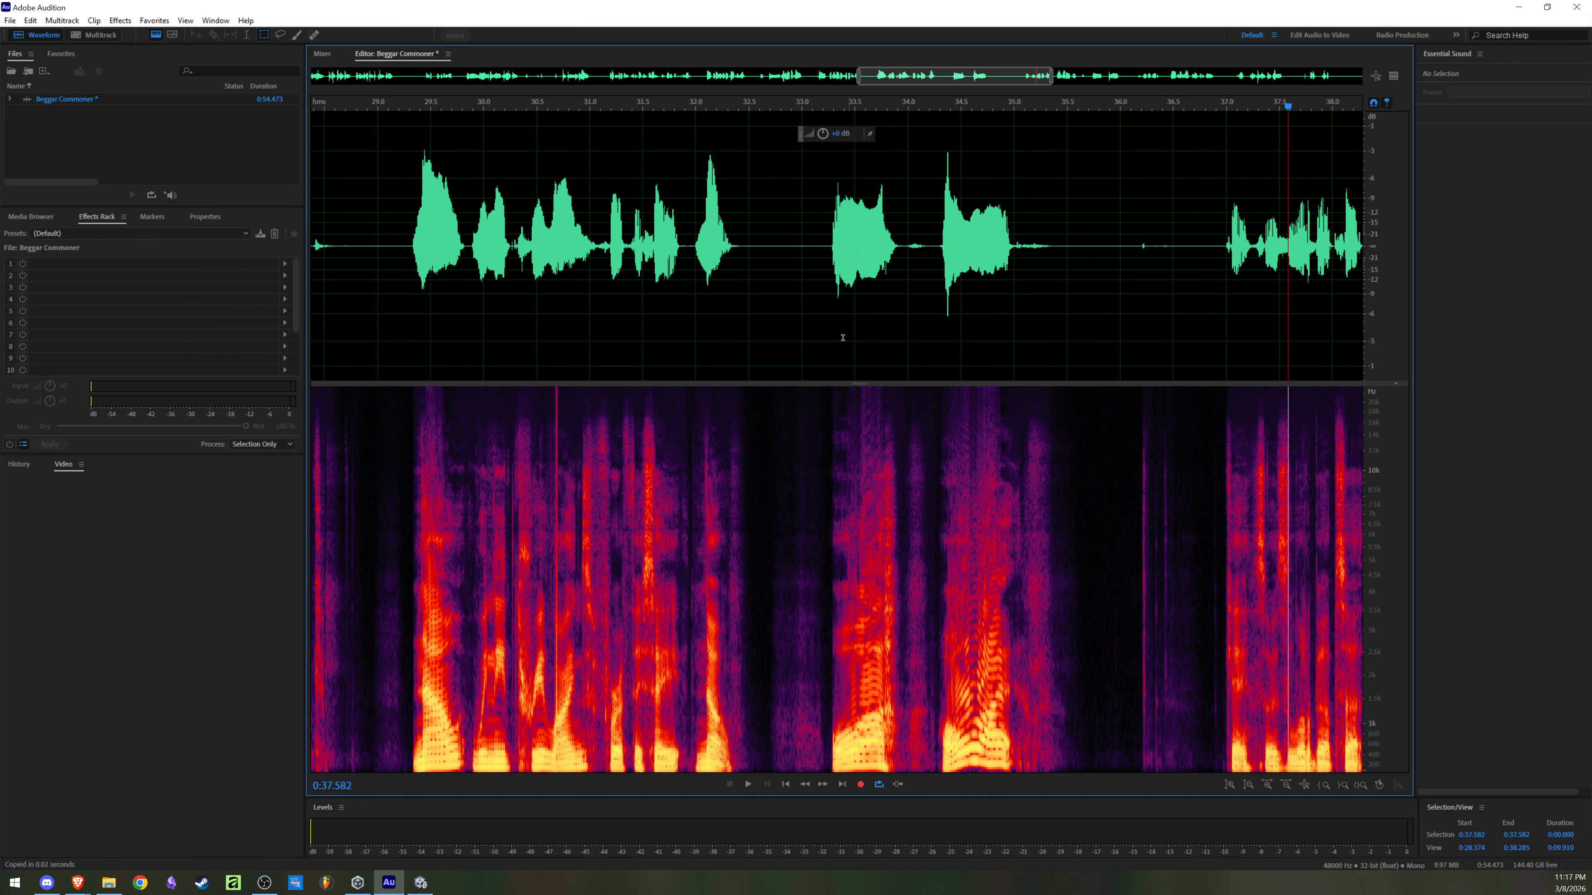
Step: Play the recording from about 0:38.4 through the pair of short sounds ending near 0:41.9
scroll(834, 323, down, 5)
click(1031, 250)
click(1052, 234)
key(space)
scroll(1132, 252, up, 3)
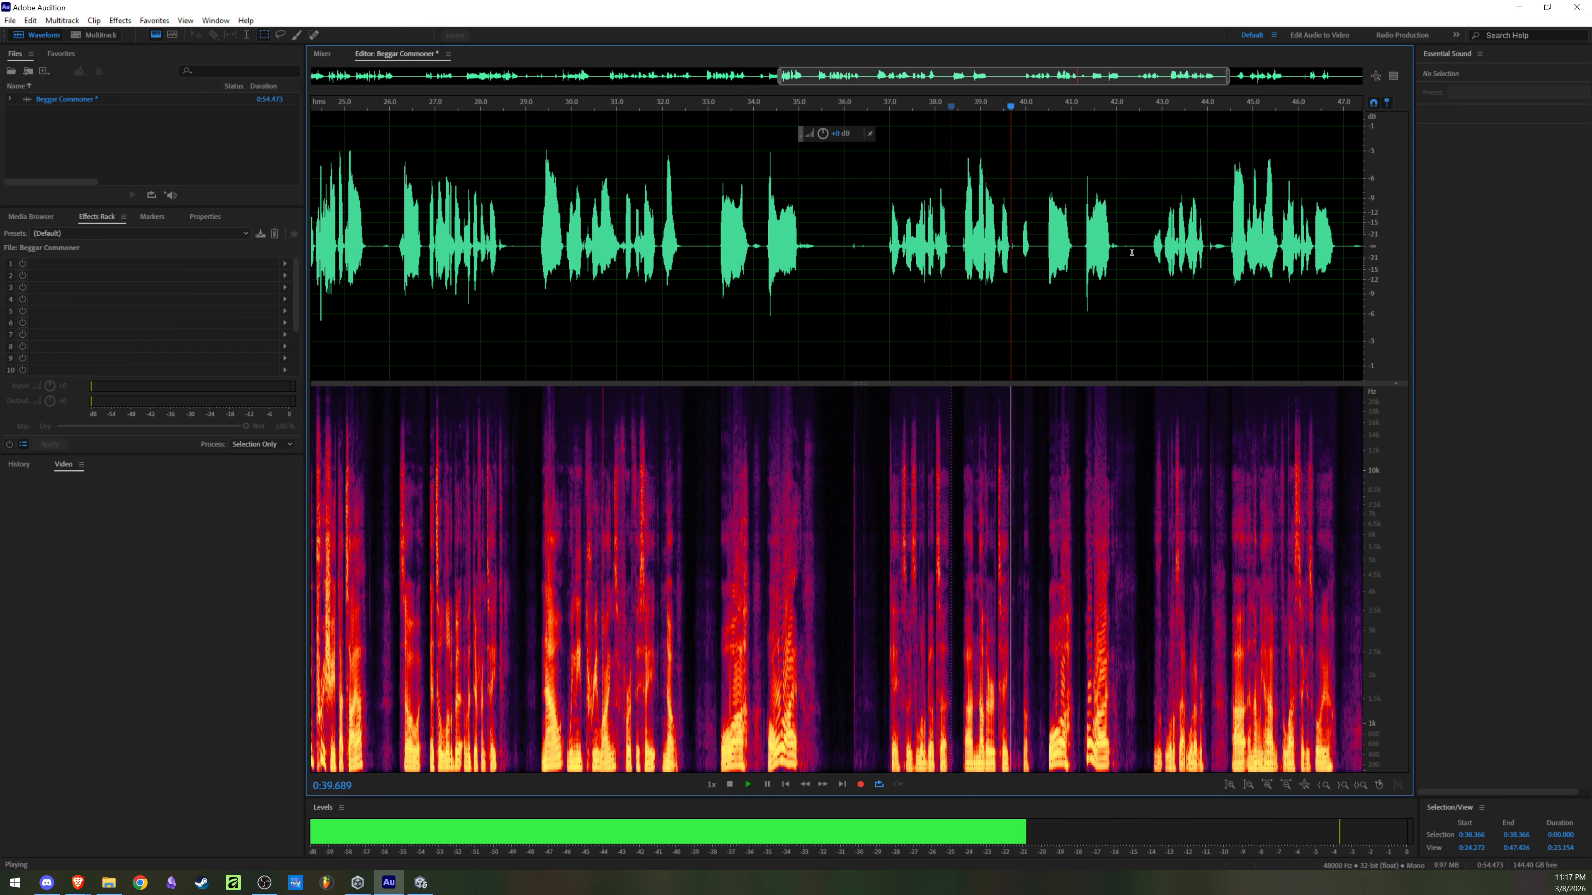
scroll(1132, 252, up, 2)
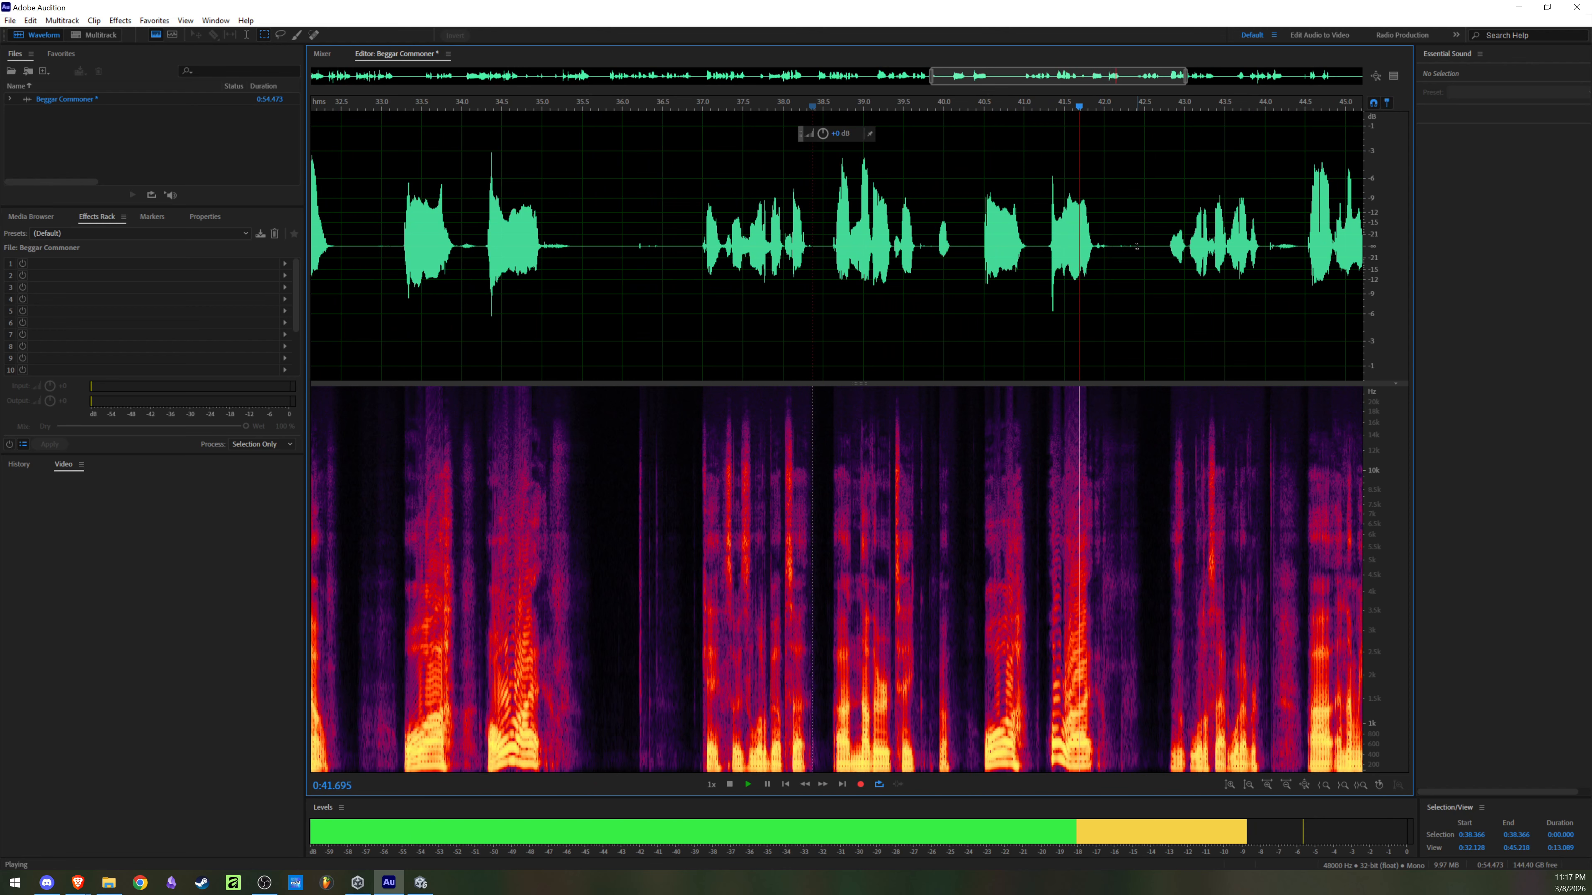
key(space)
Step: Select the audio from 0:40.500 to about 0:42.05 and start saving the selection, browsing the Videos folder for the target file
scroll(1074, 251, up, 3)
drag(862, 247, 1153, 273)
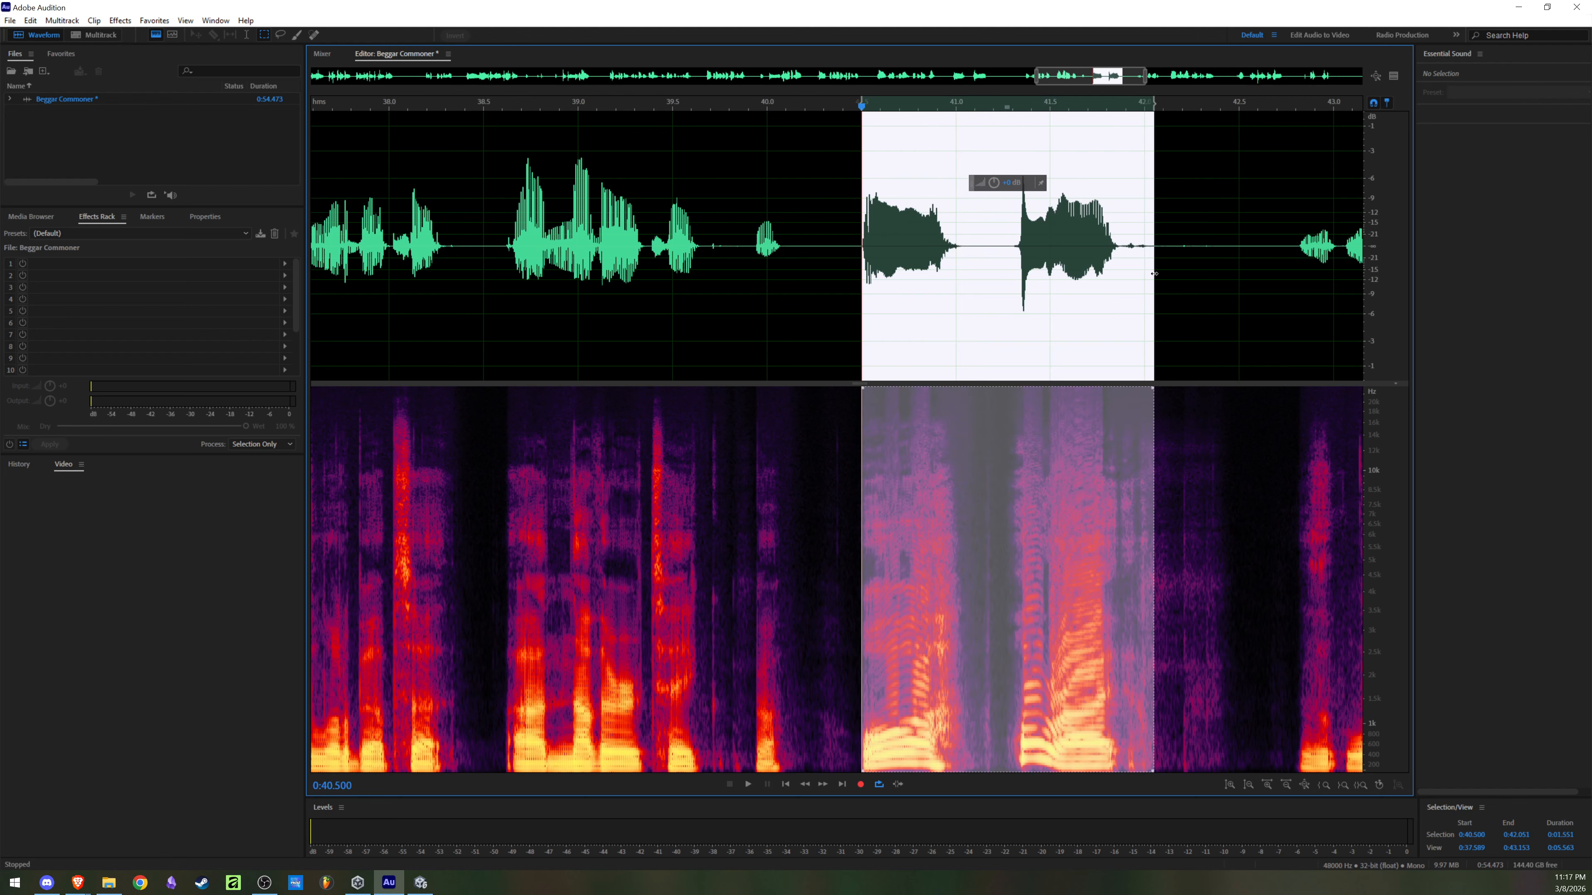
key(ctrl+alt+s)
click(765, 350)
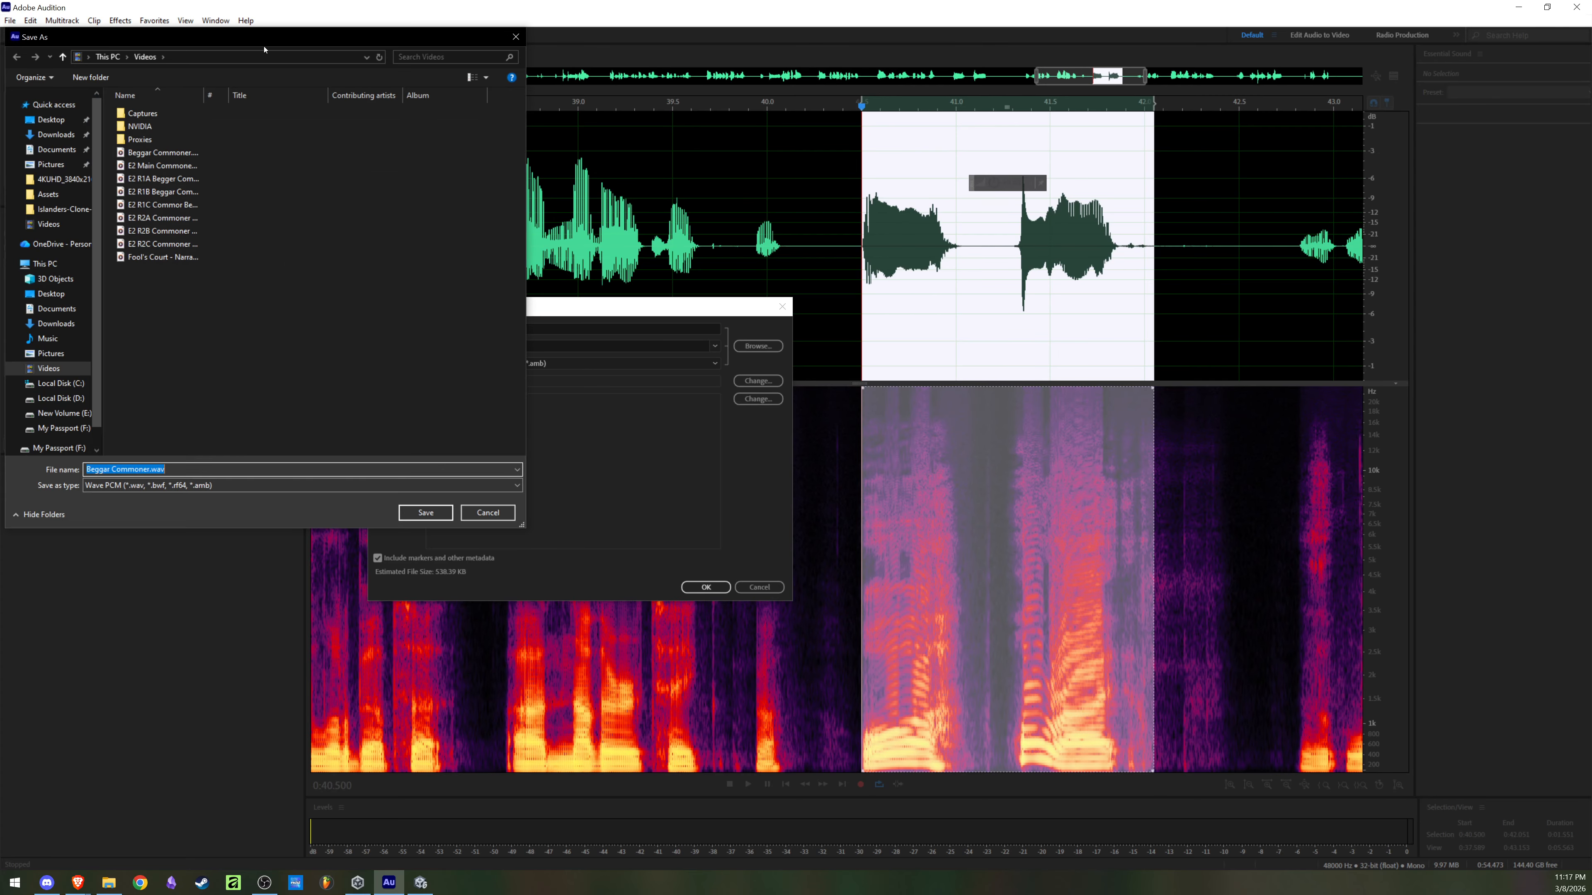
drag(271, 39, 1001, 187)
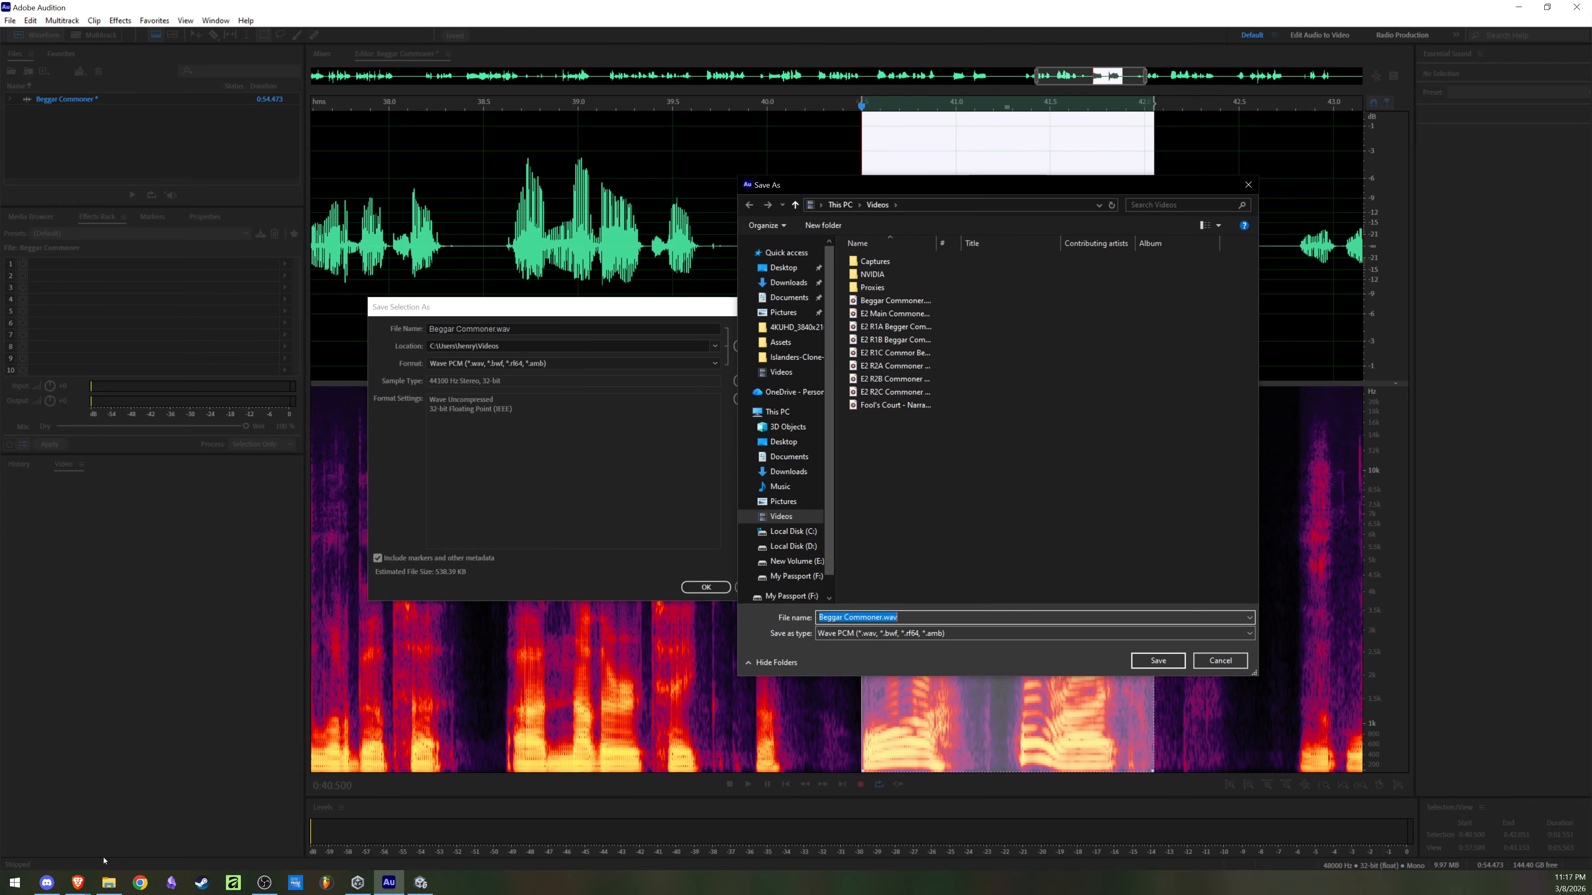
Step: Play E2 R2A Commoner Beggar.wav from File Explorer to check its content, and return to the save dialog in Audition
click(109, 883)
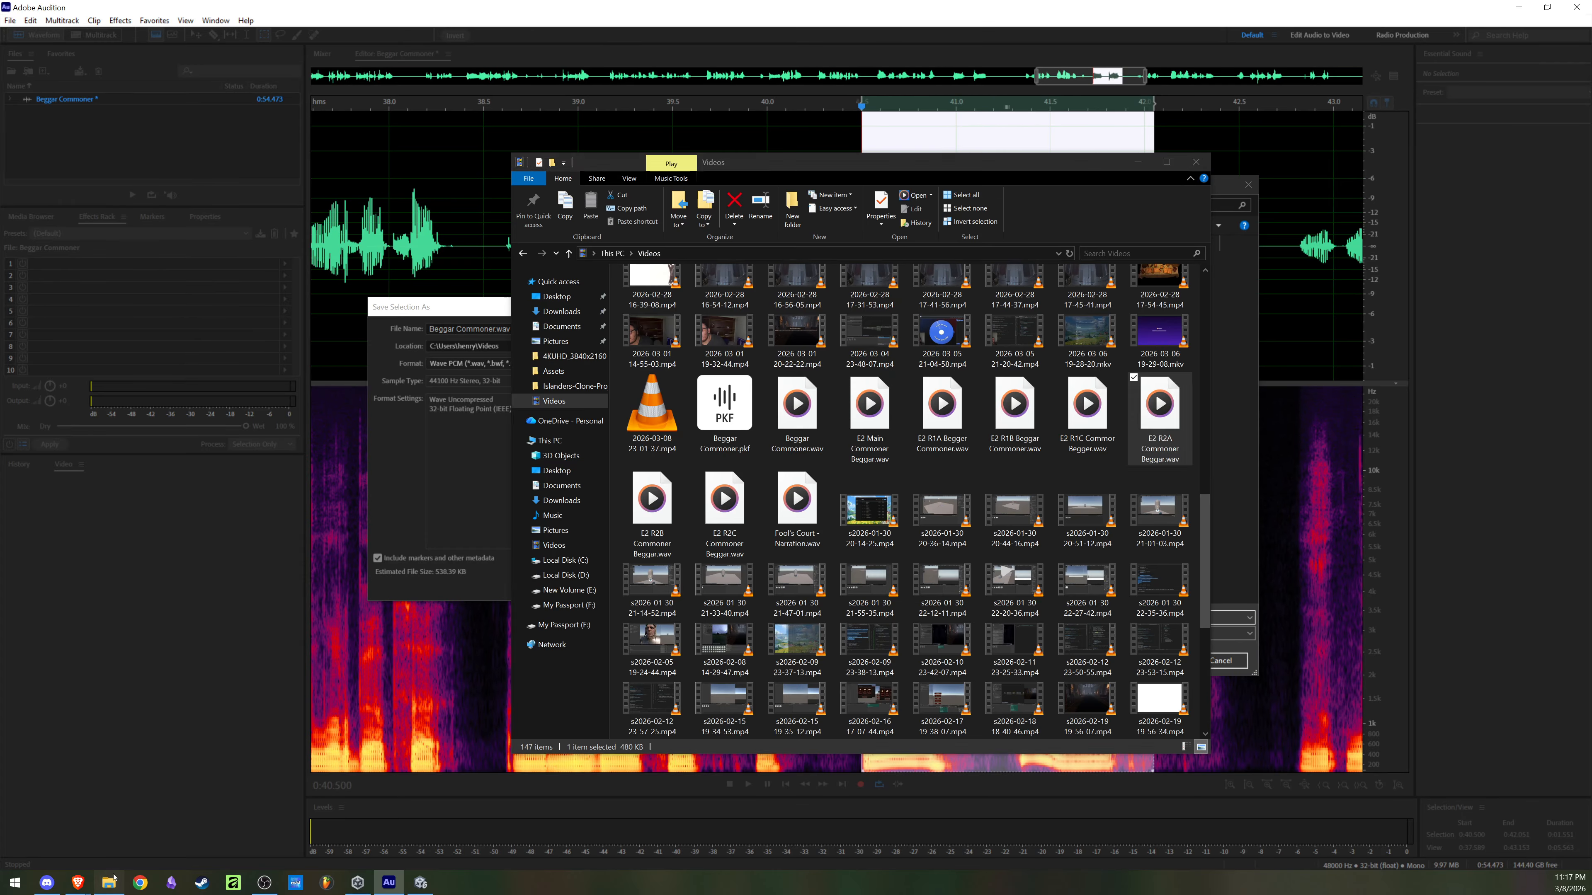
double_click(1152, 415)
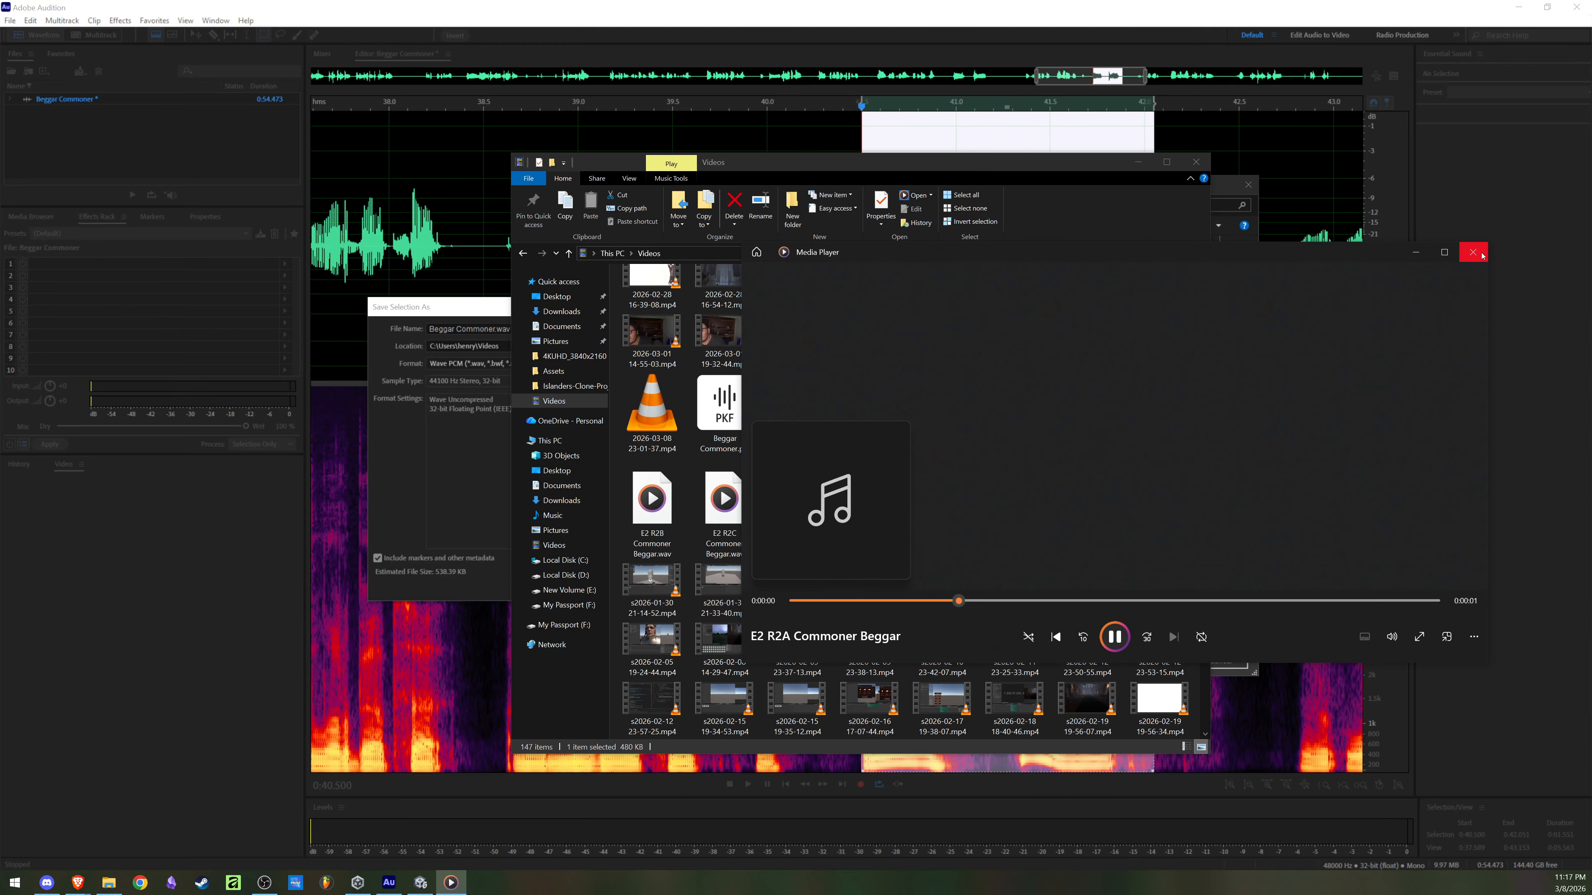
click(1473, 252)
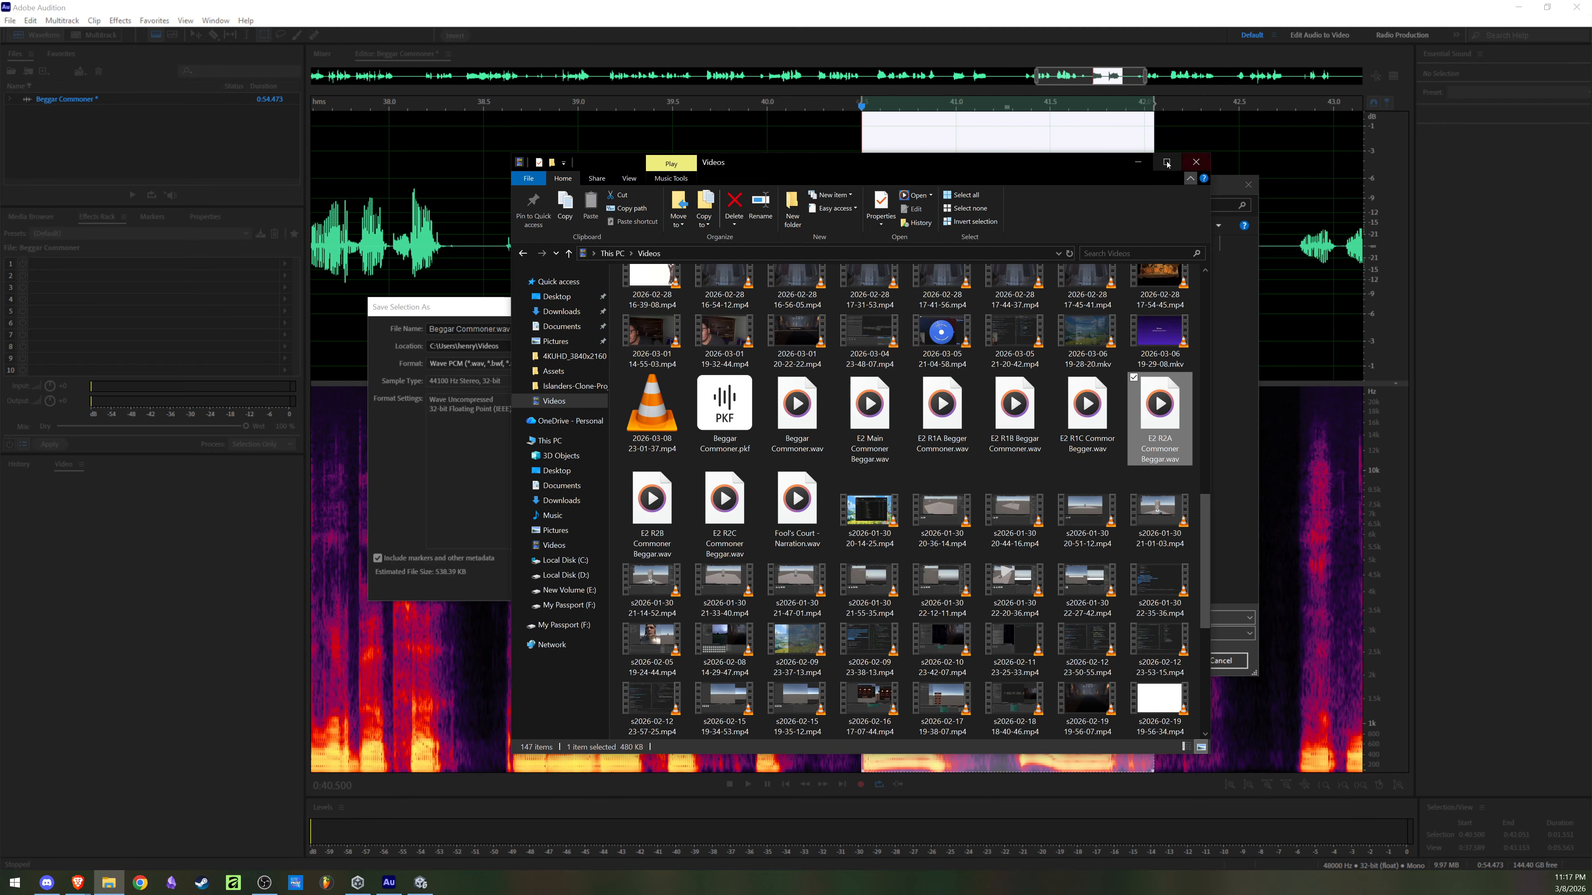
click(1147, 167)
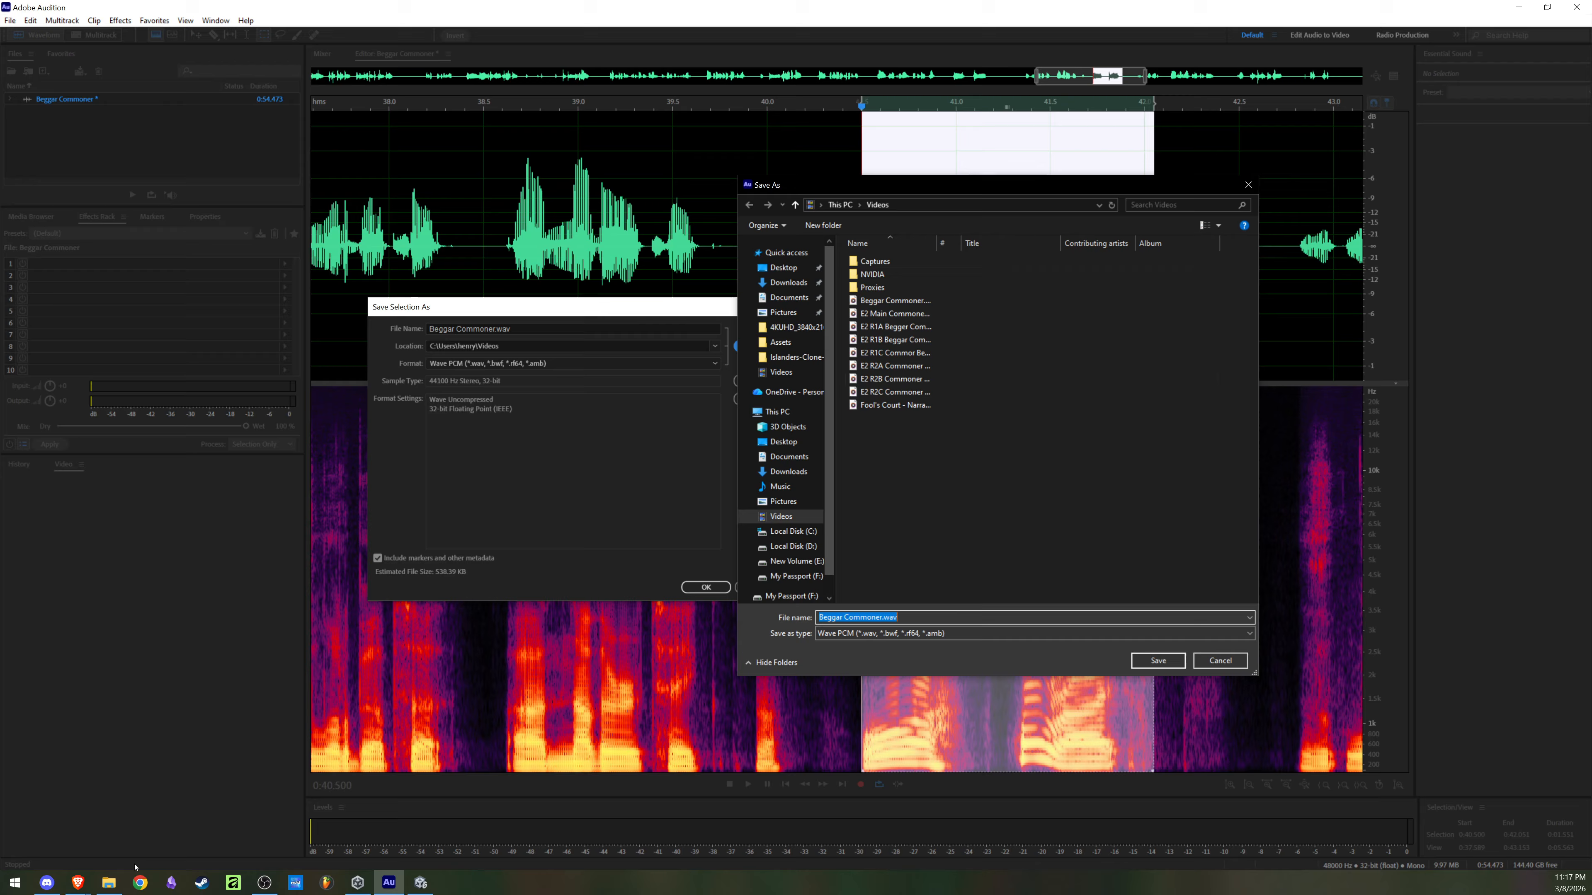
click(111, 882)
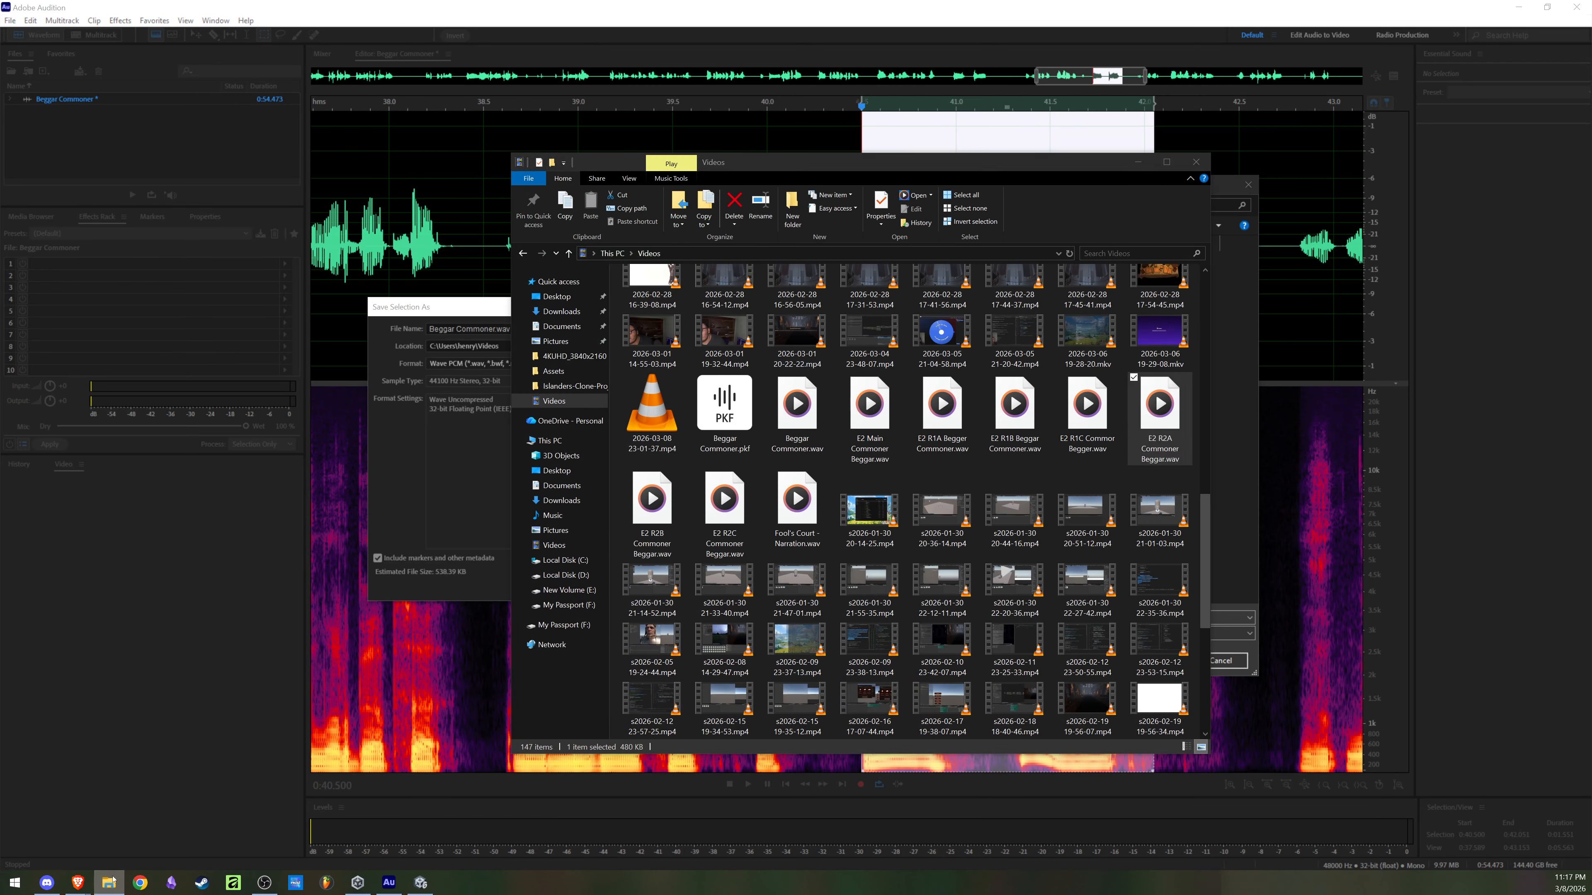
click(111, 882)
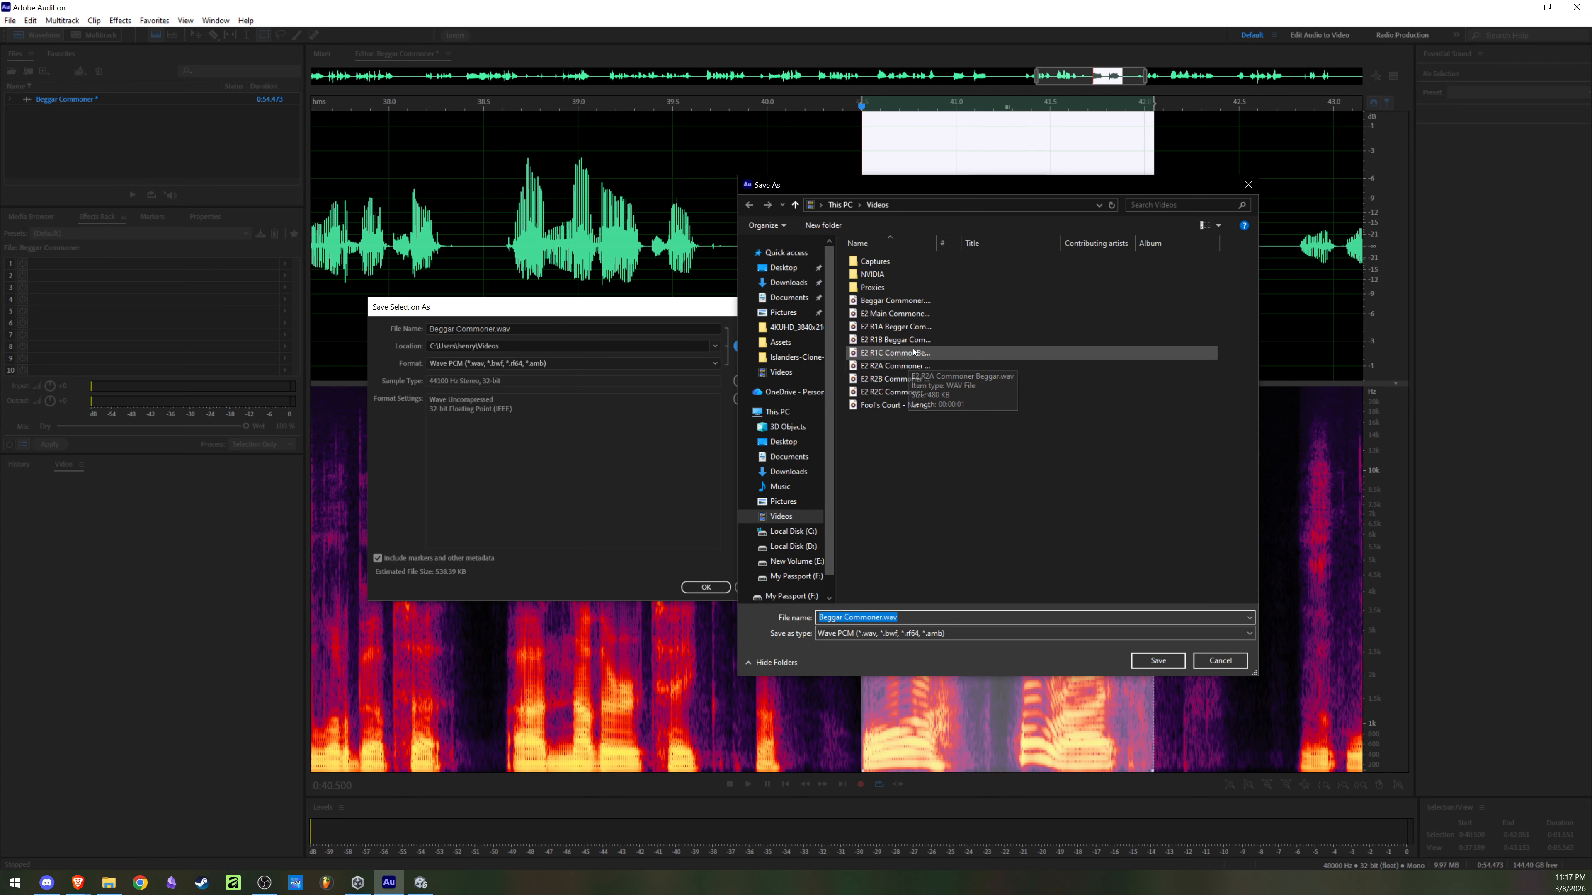
Step: Save the selection over the existing E2 R2A Commoner Beggar.wav, accepting the overwrite
click(917, 365)
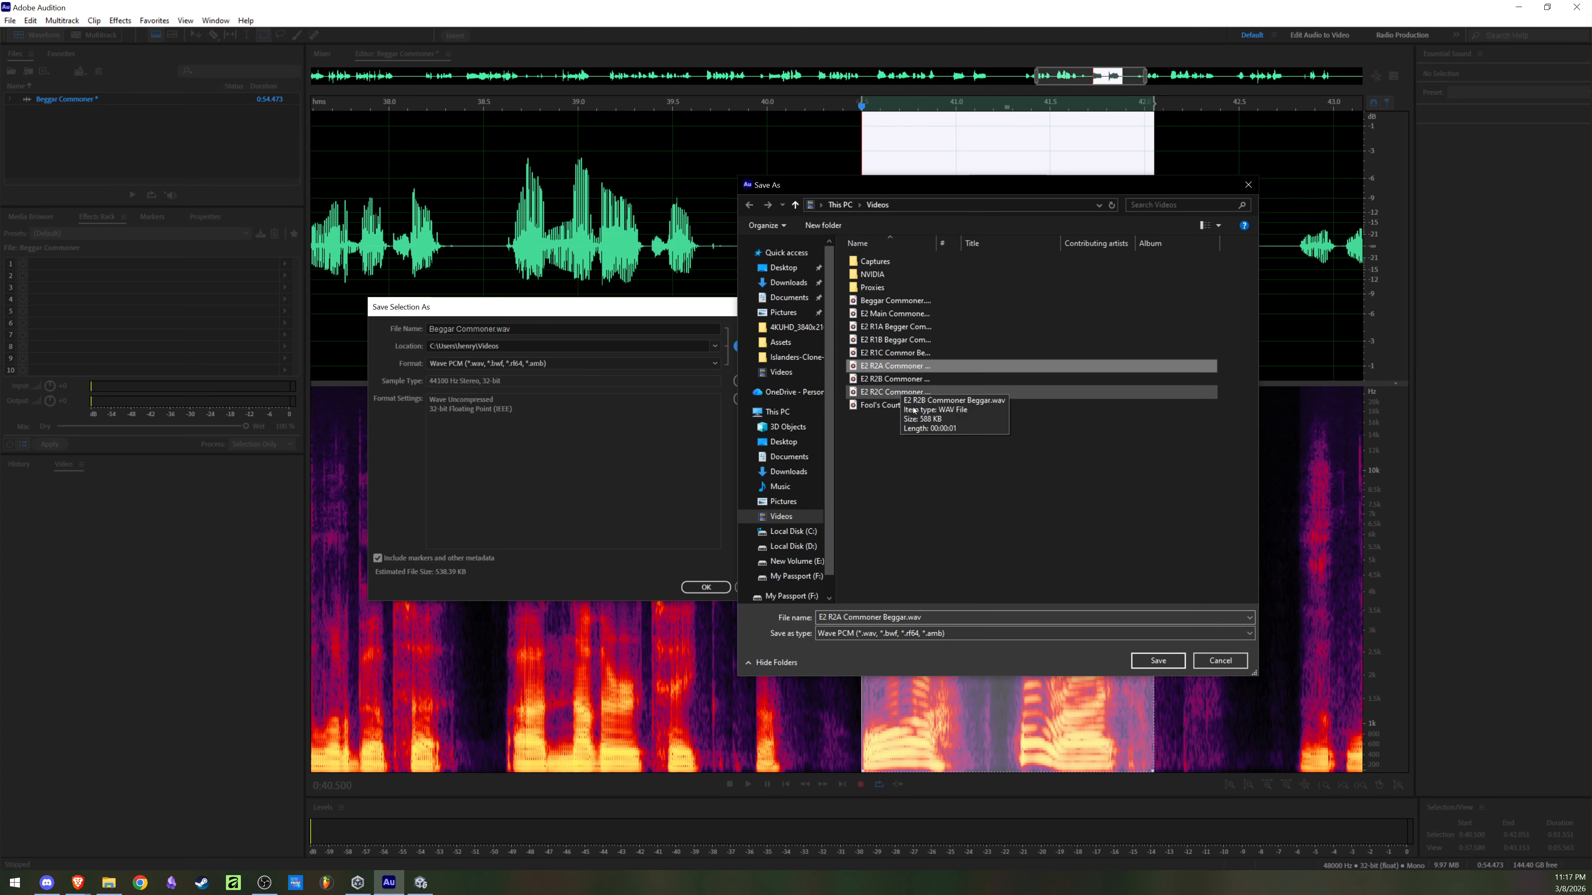
double_click(913, 367)
click(713, 588)
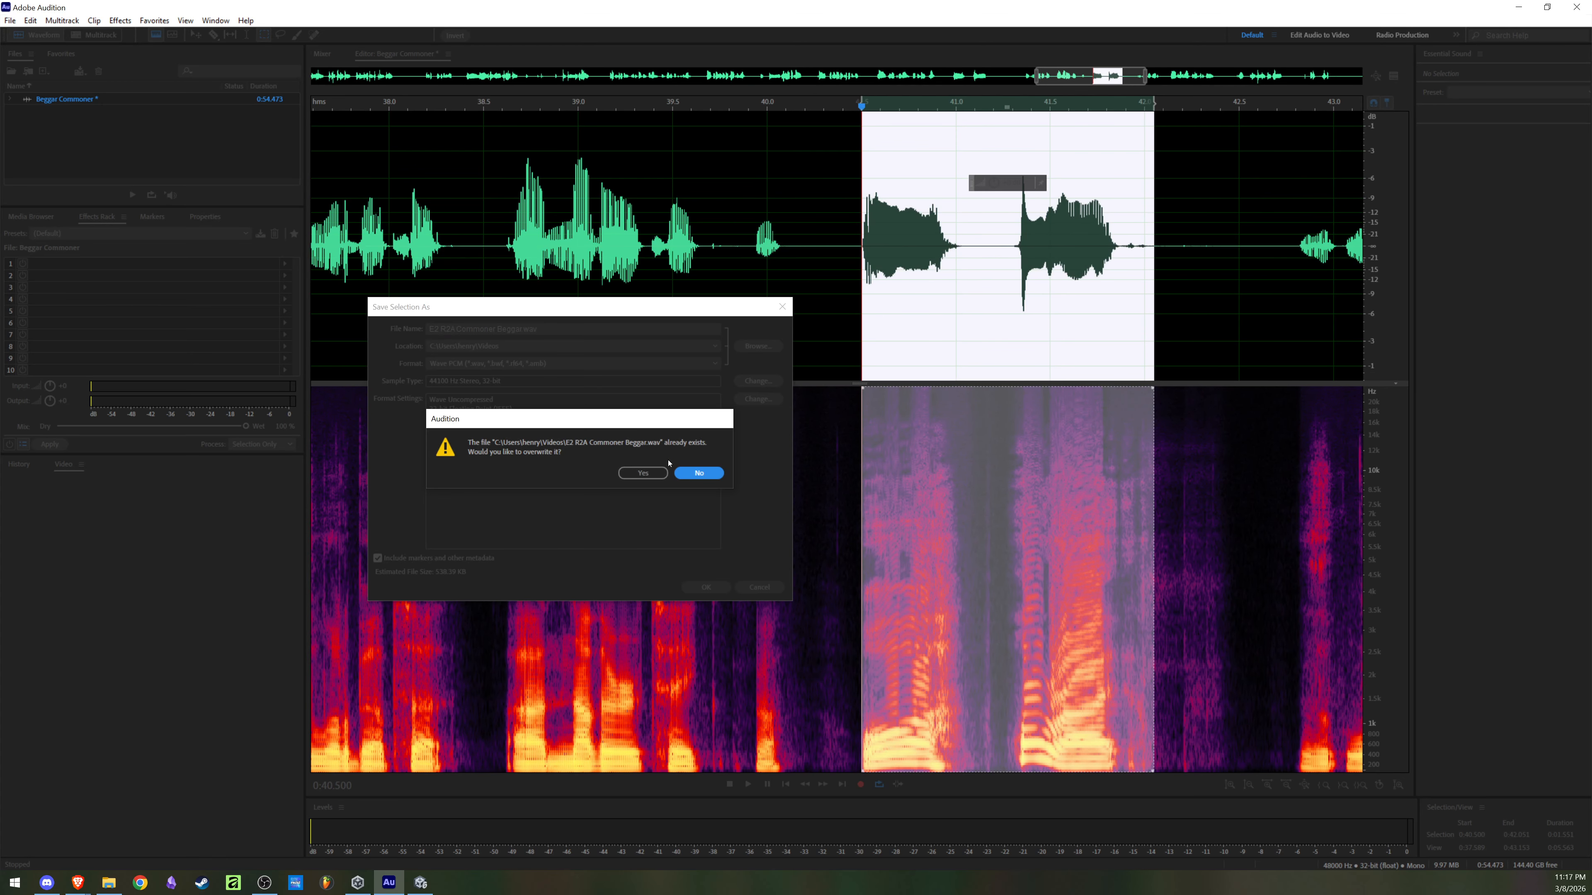
click(667, 469)
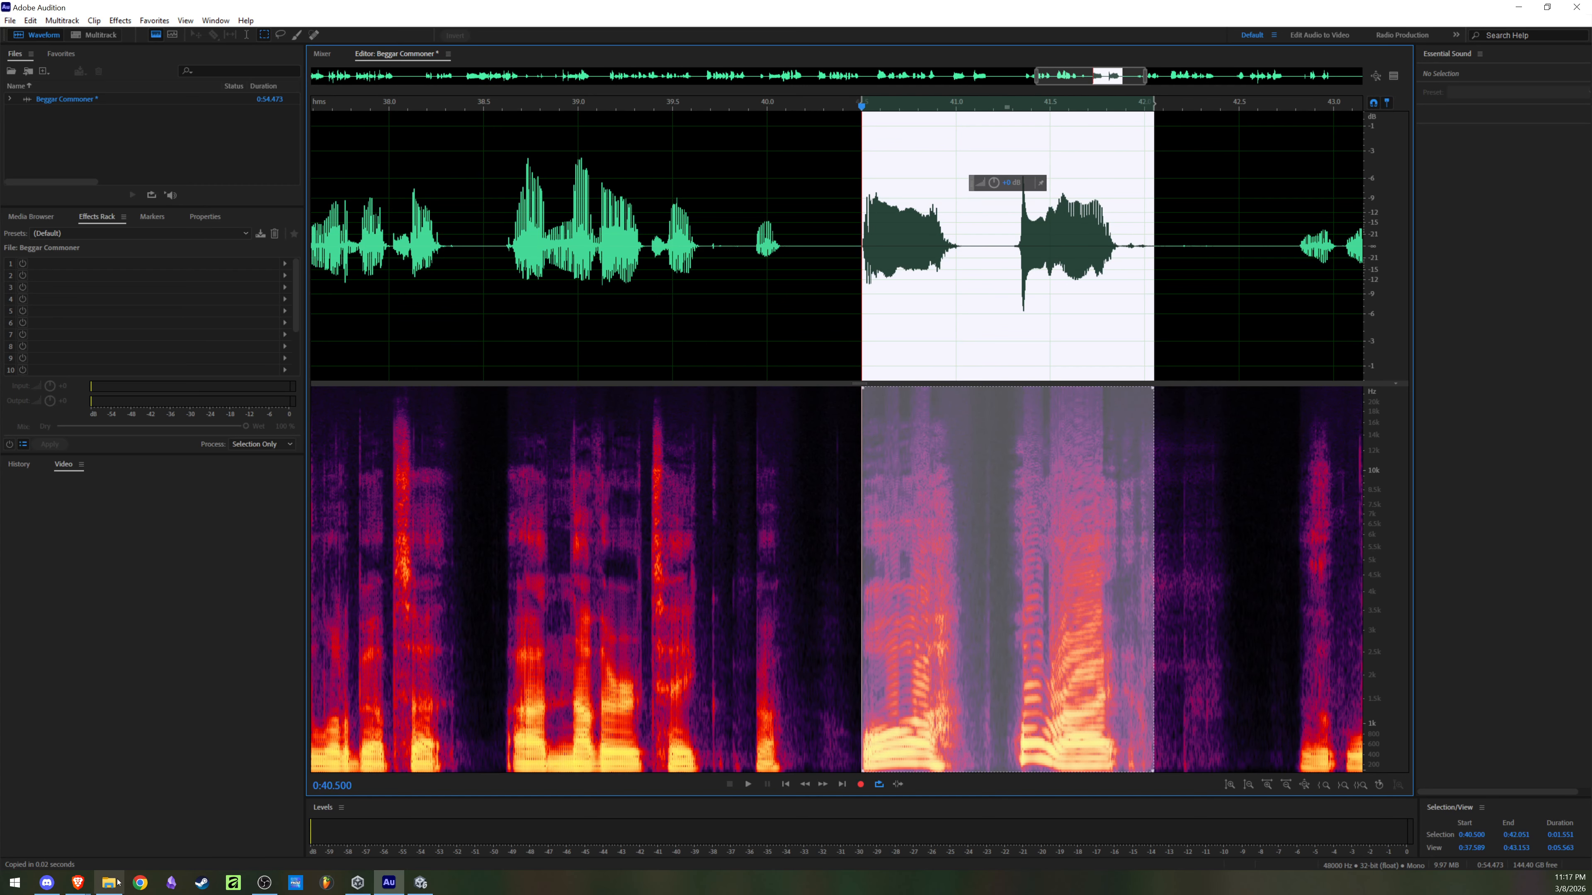
Step: Play the saved R2A, R2B and R2C Commoner Beggar files from the Videos folder in File Explorer to compare them
click(110, 882)
scroll(872, 547, down, 3)
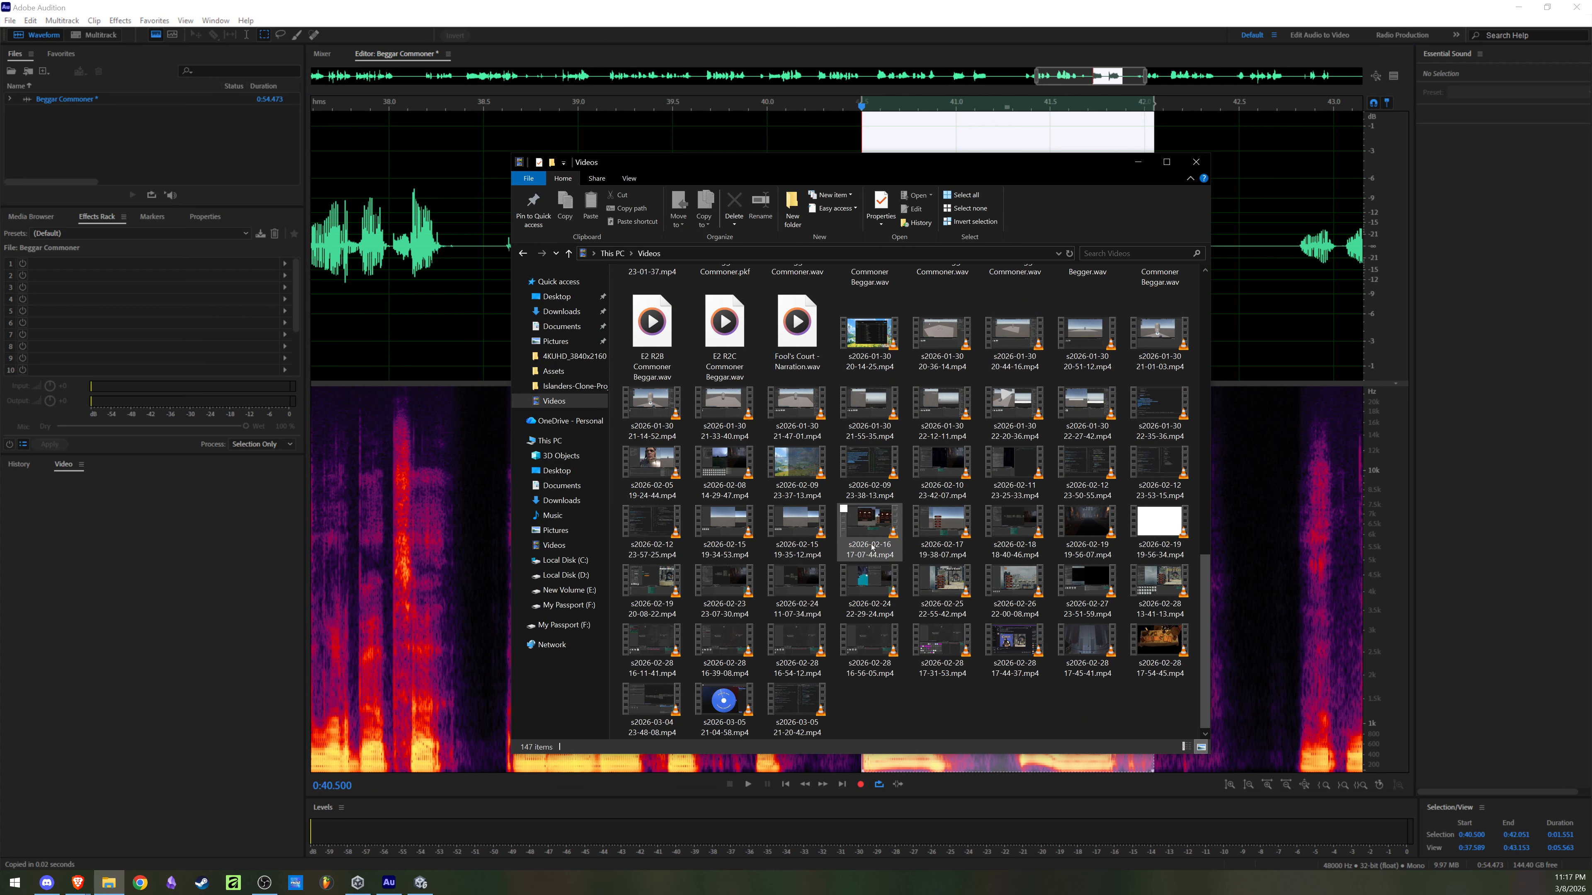
scroll(872, 547, up, 3)
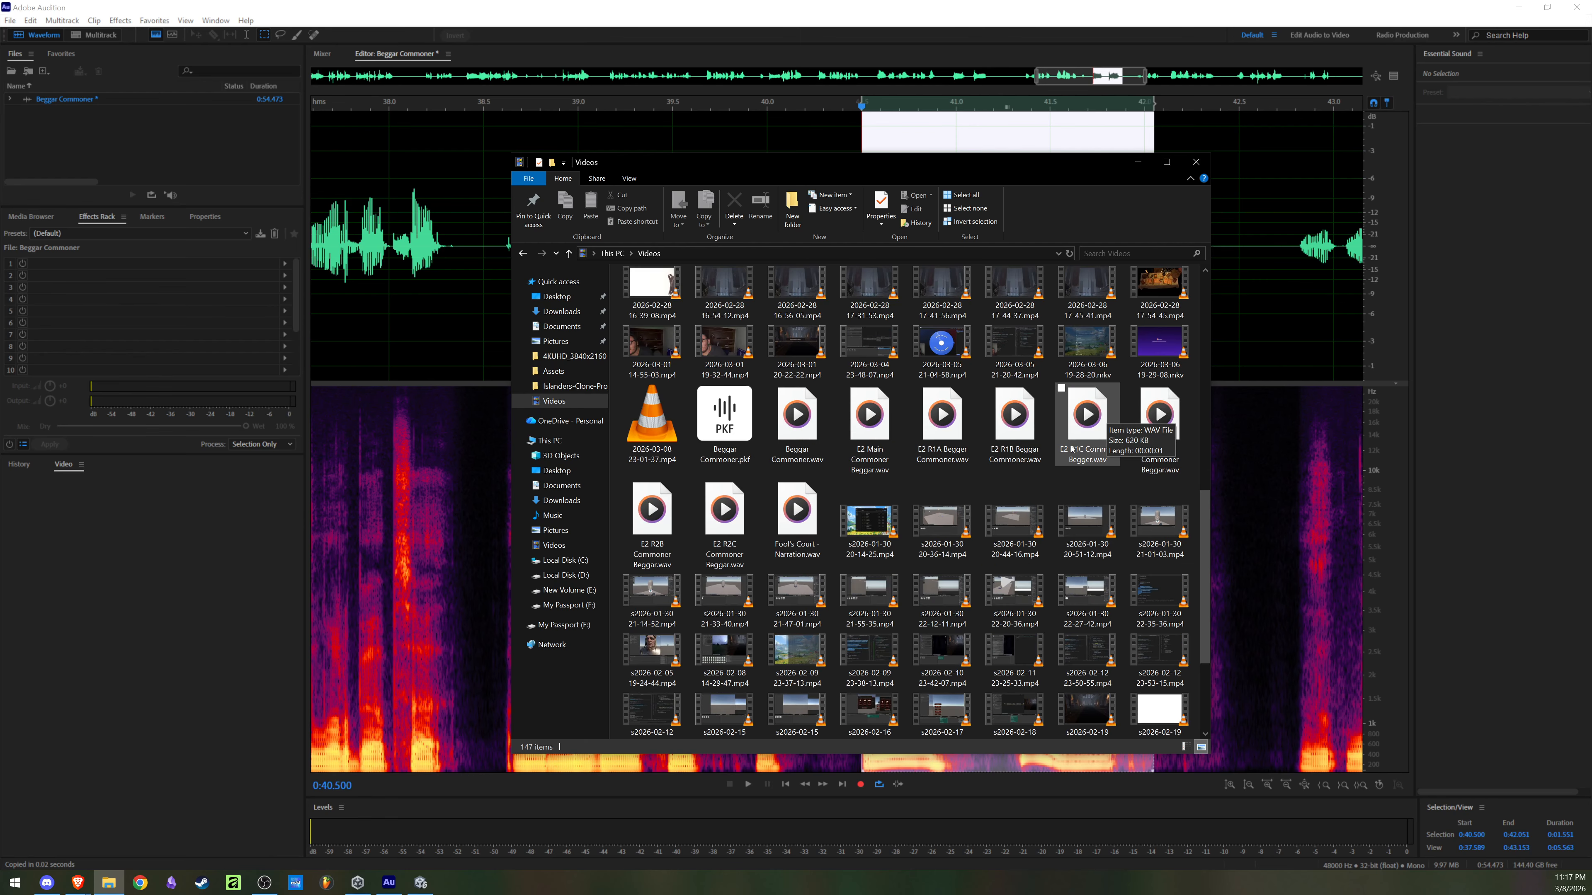
double_click(1167, 459)
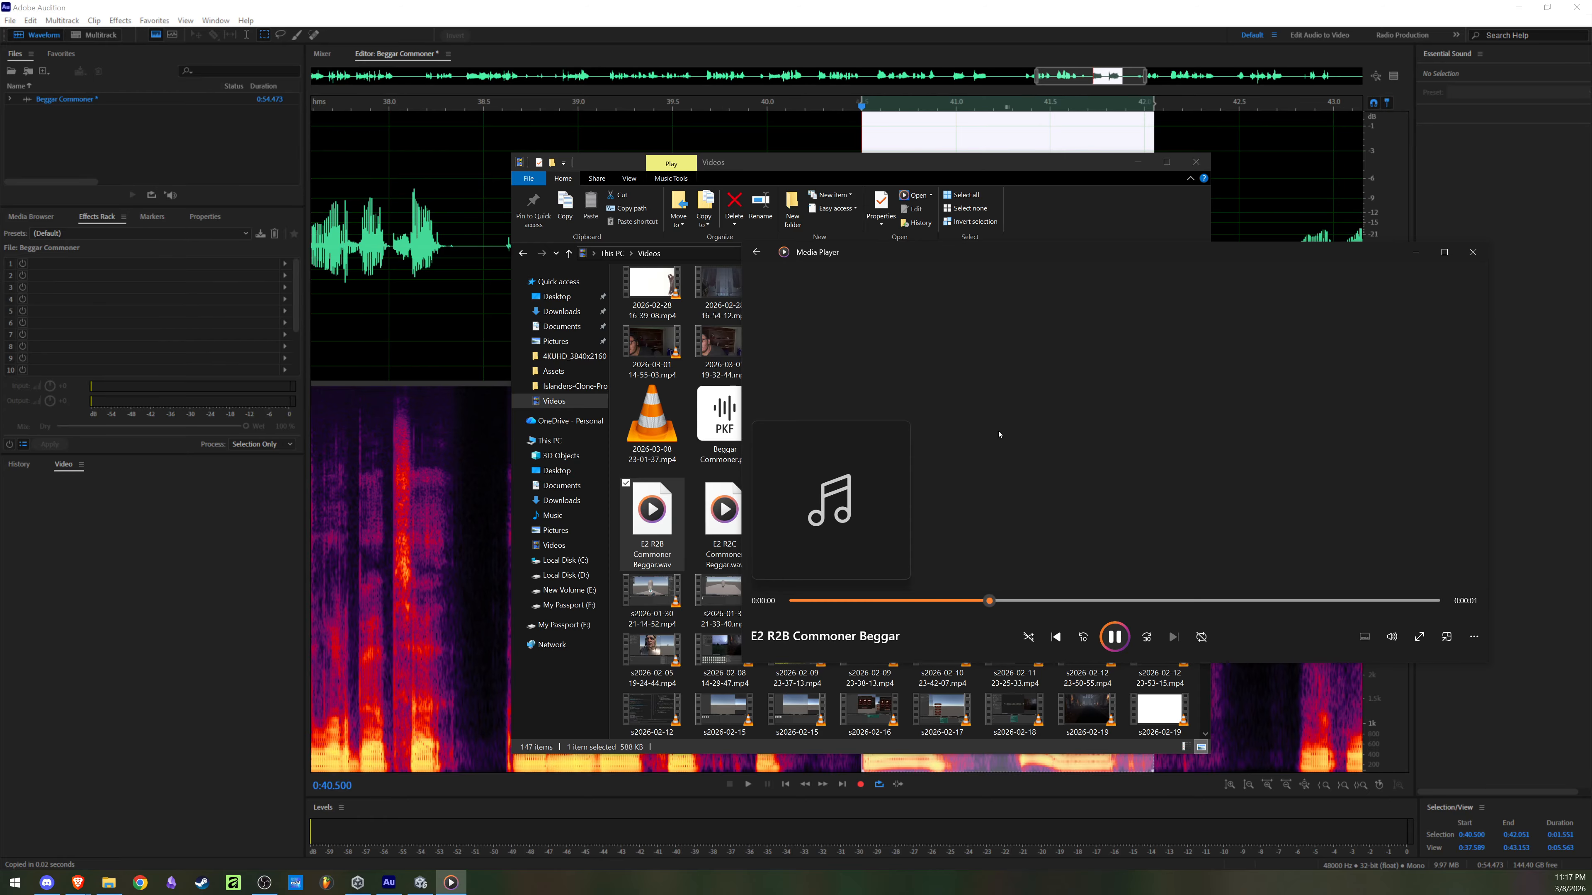
double_click(708, 515)
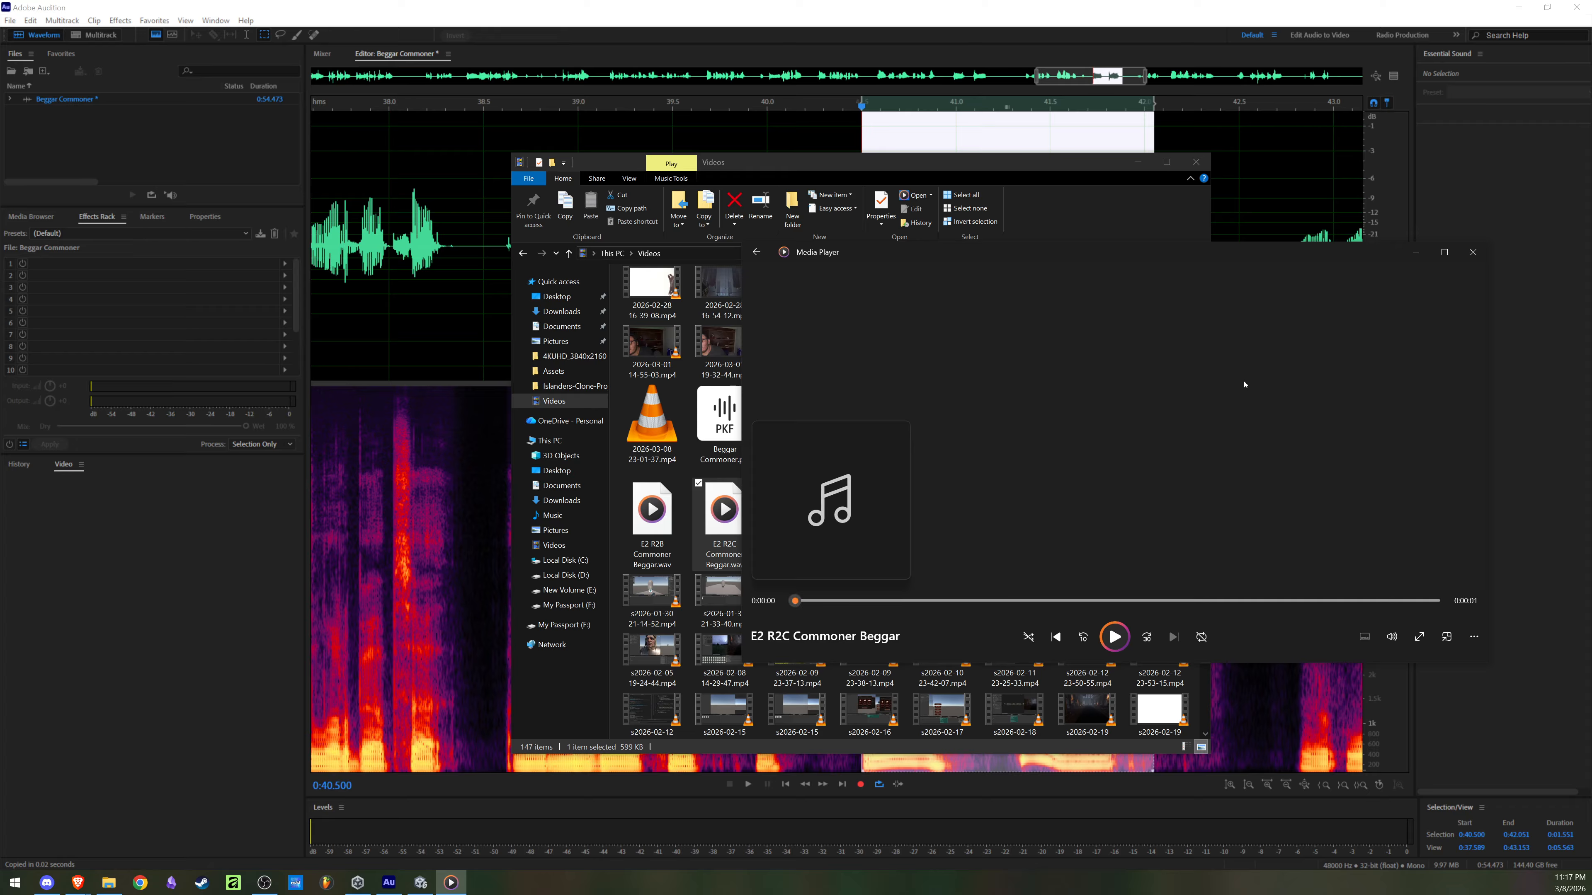
click(724, 418)
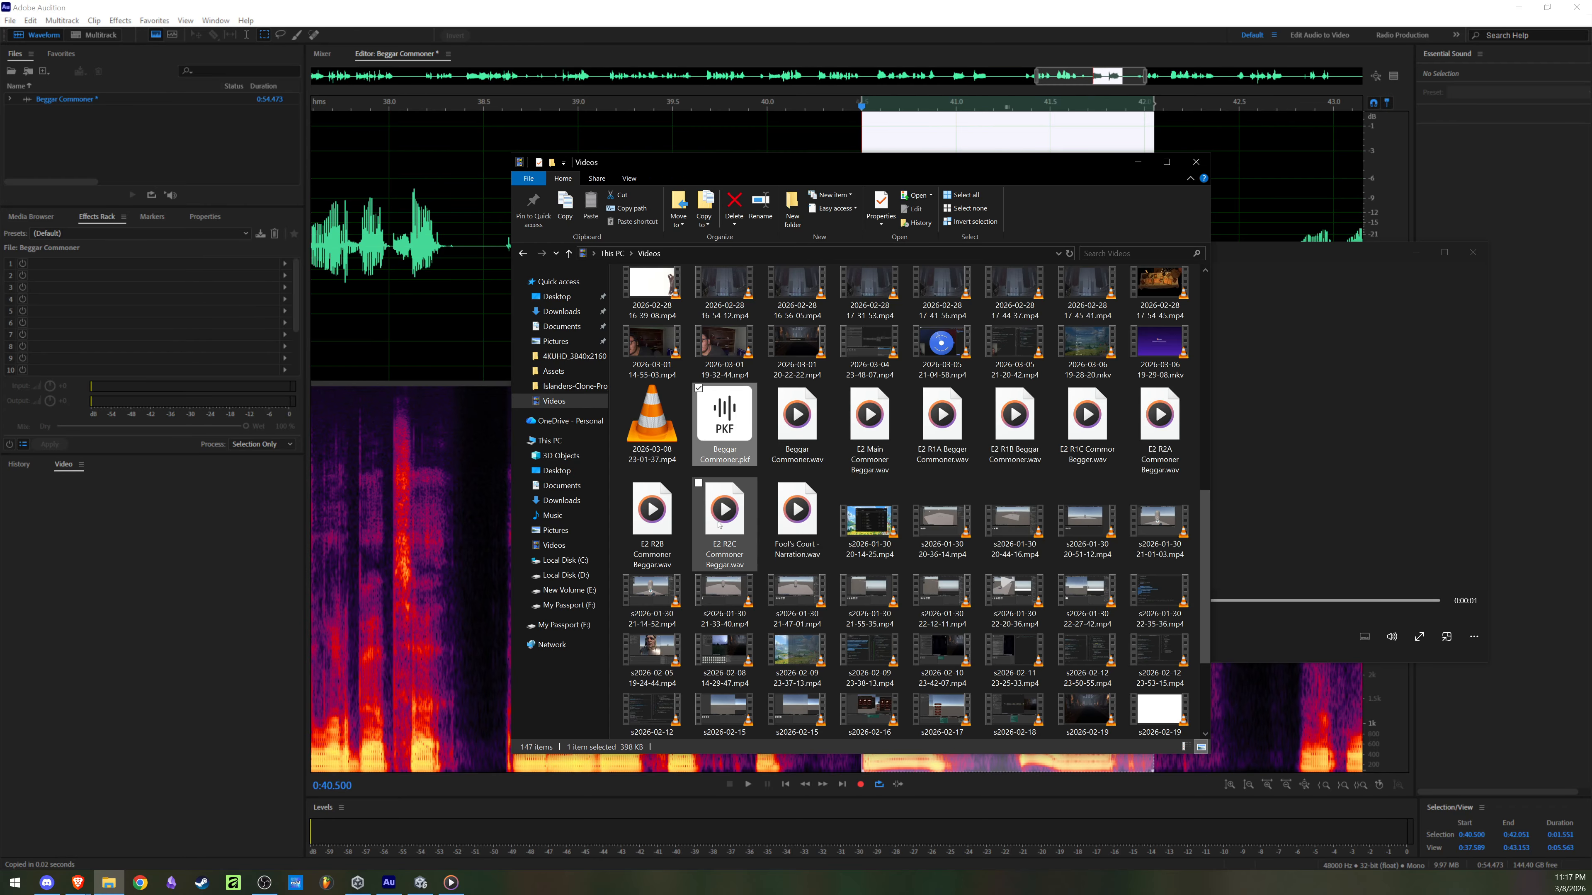
click(720, 525)
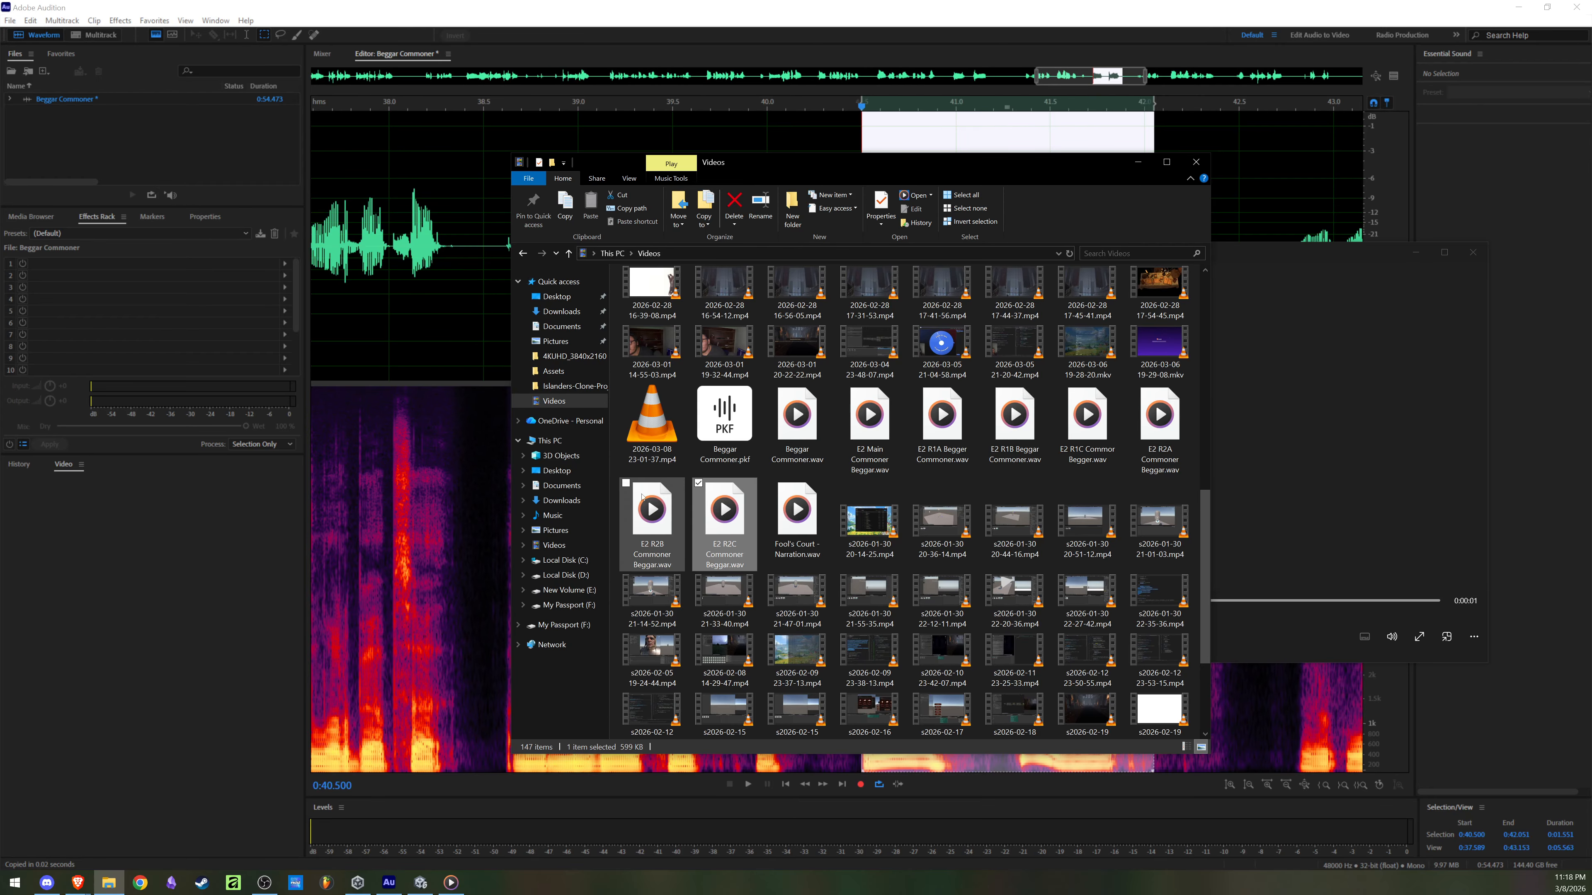
Step: Return to the recording in Audition and play it from about 0:32.7 to 0:35.7
click(455, 339)
scroll(455, 339, down, 3)
click(602, 276)
key(space)
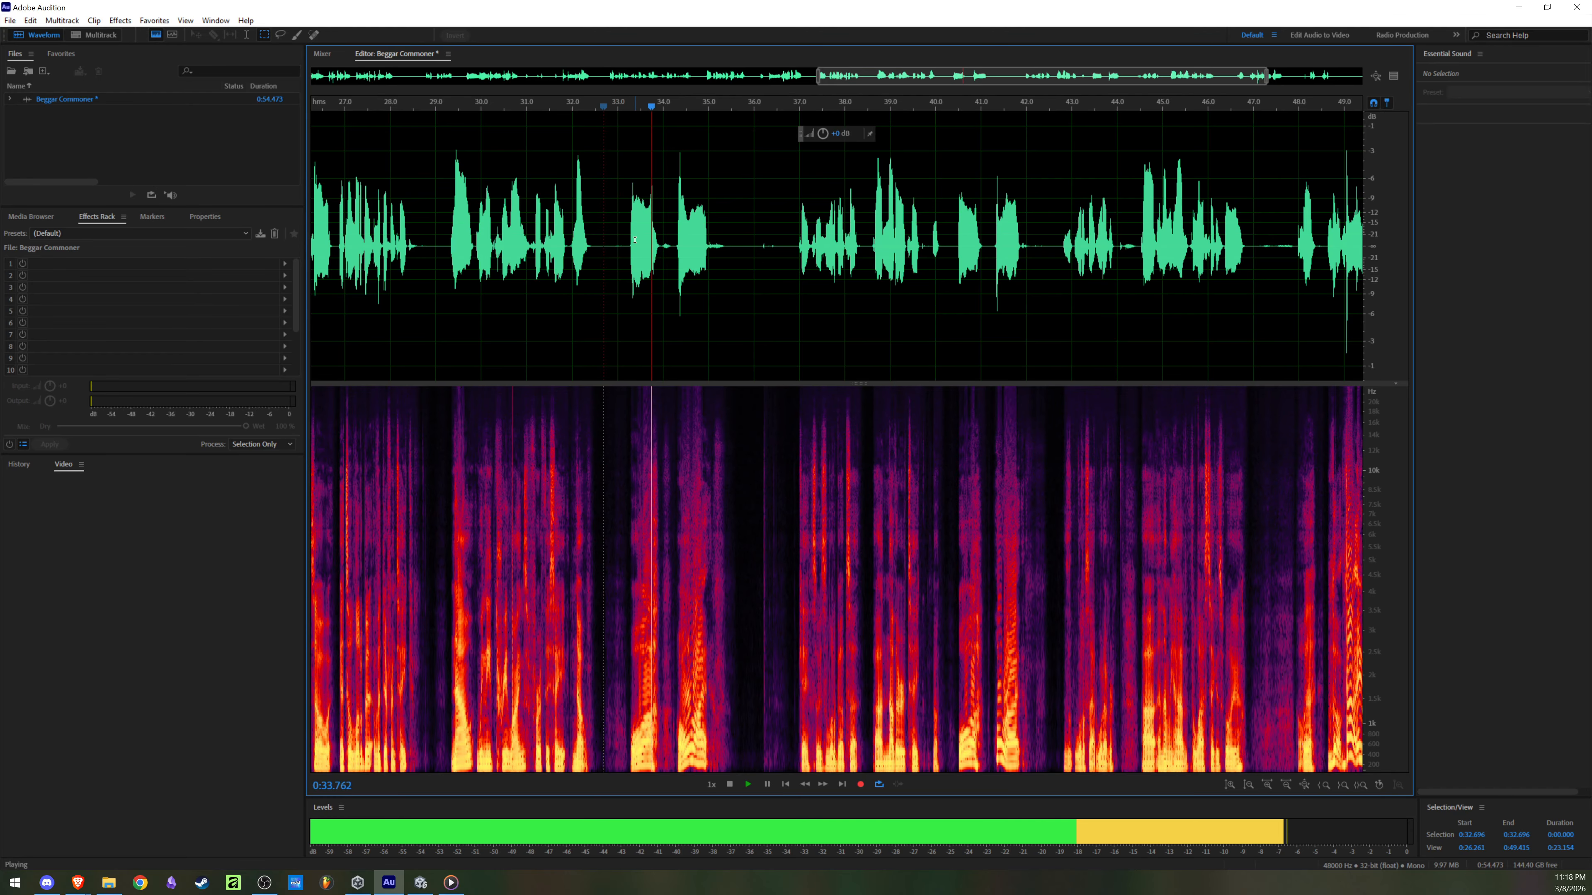
scroll(635, 240, up, 3)
key(space)
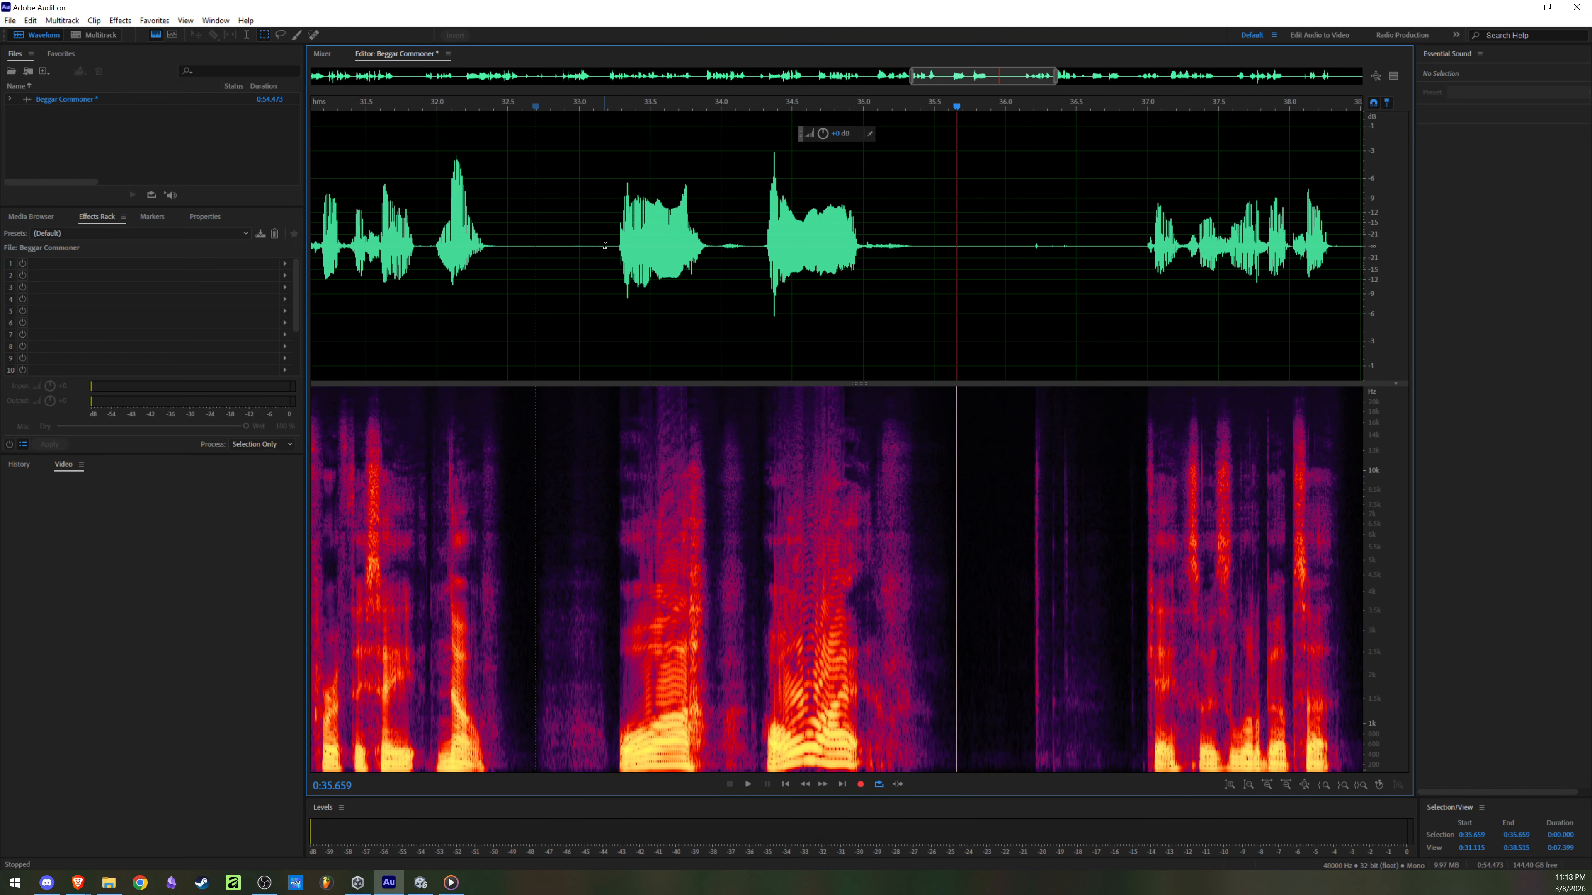
Step: Select the phrase from about 0:33.3 to 0:35.3 and save it over E2 R2C Commoner Beggar.wav, accepting the overwrite
drag(618, 240, 910, 254)
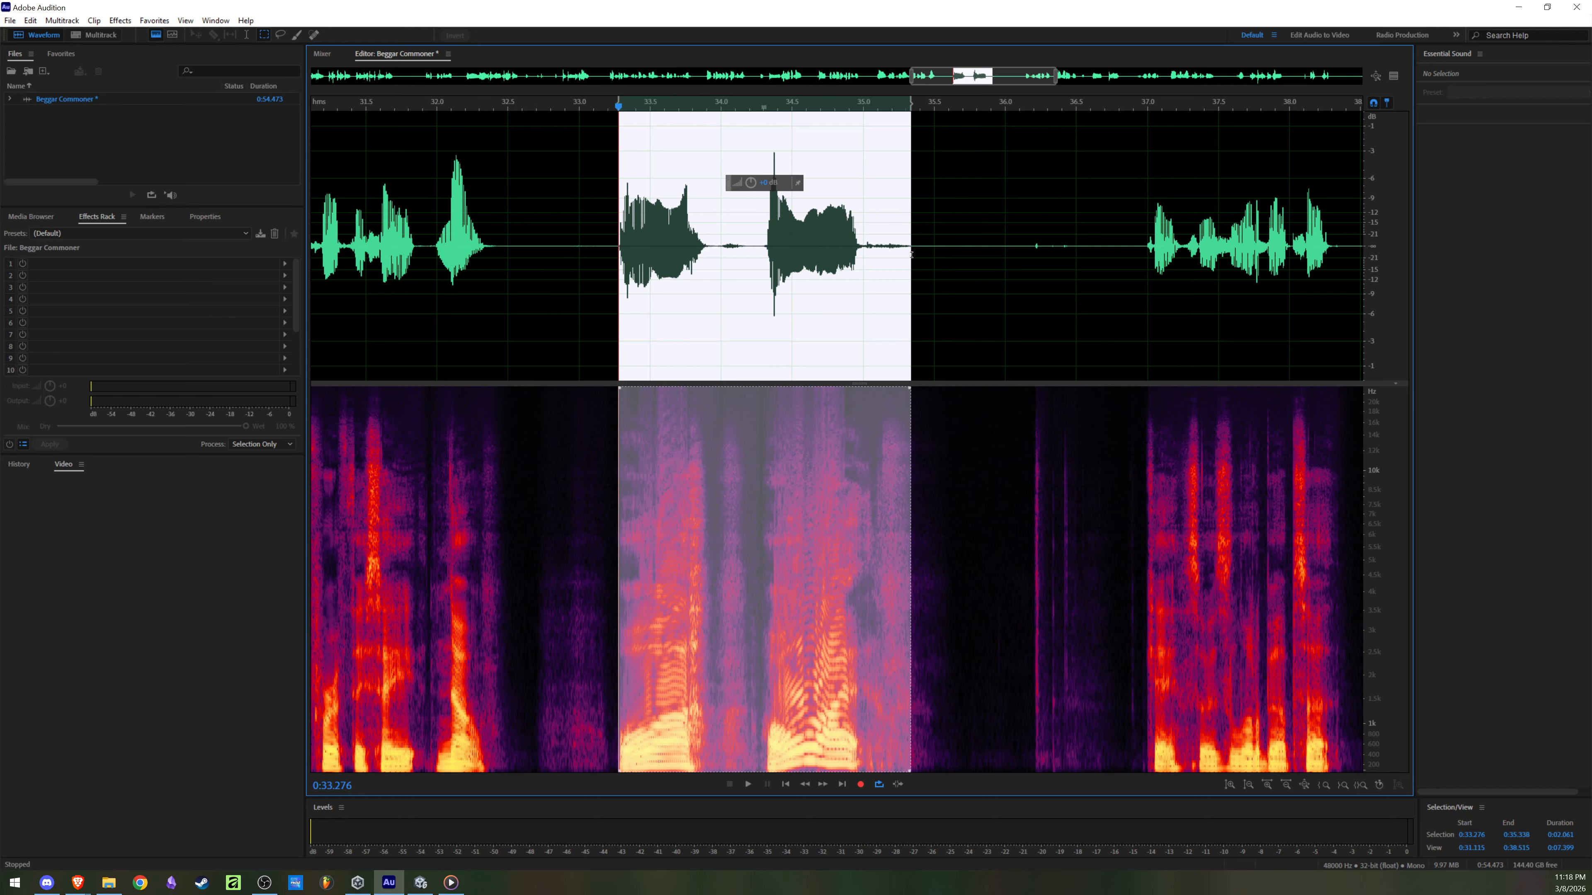
key(ctrl+alt+s)
click(758, 350)
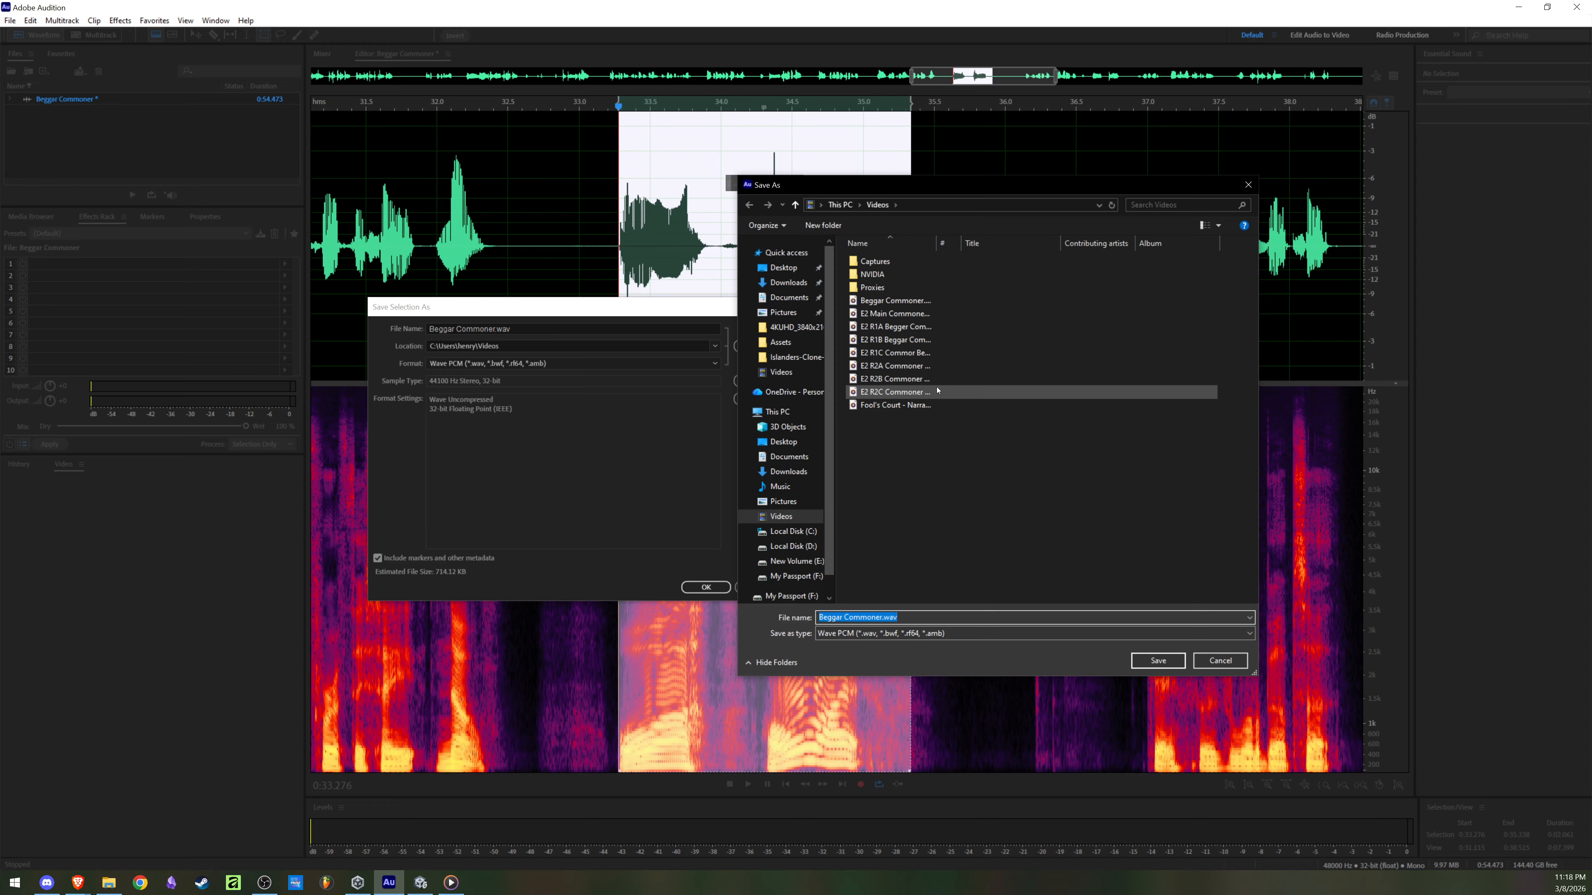
click(937, 390)
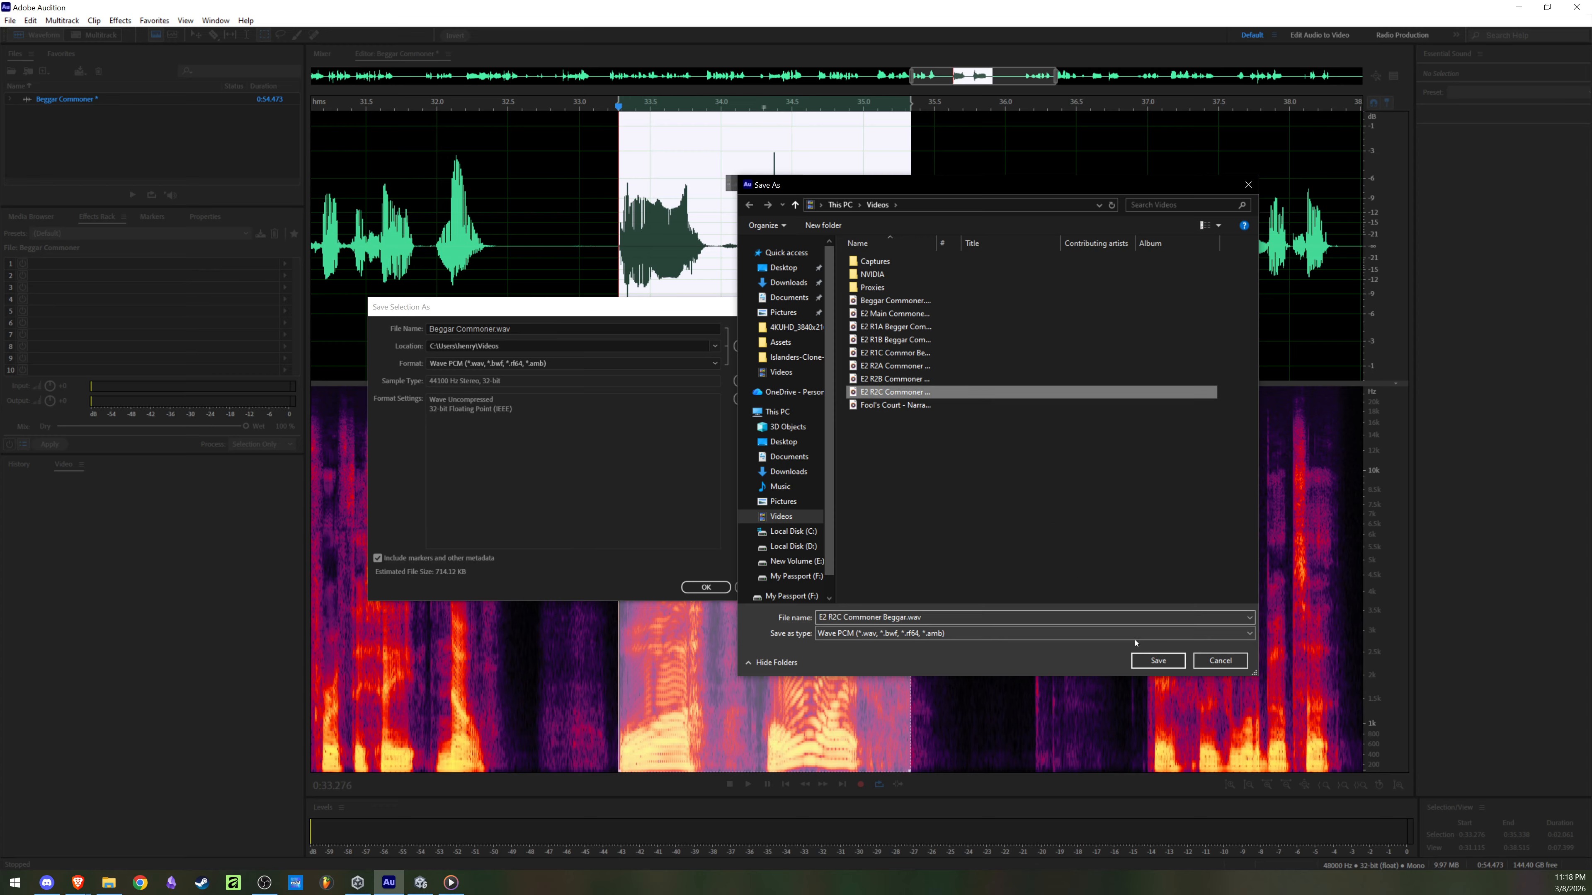
click(1158, 660)
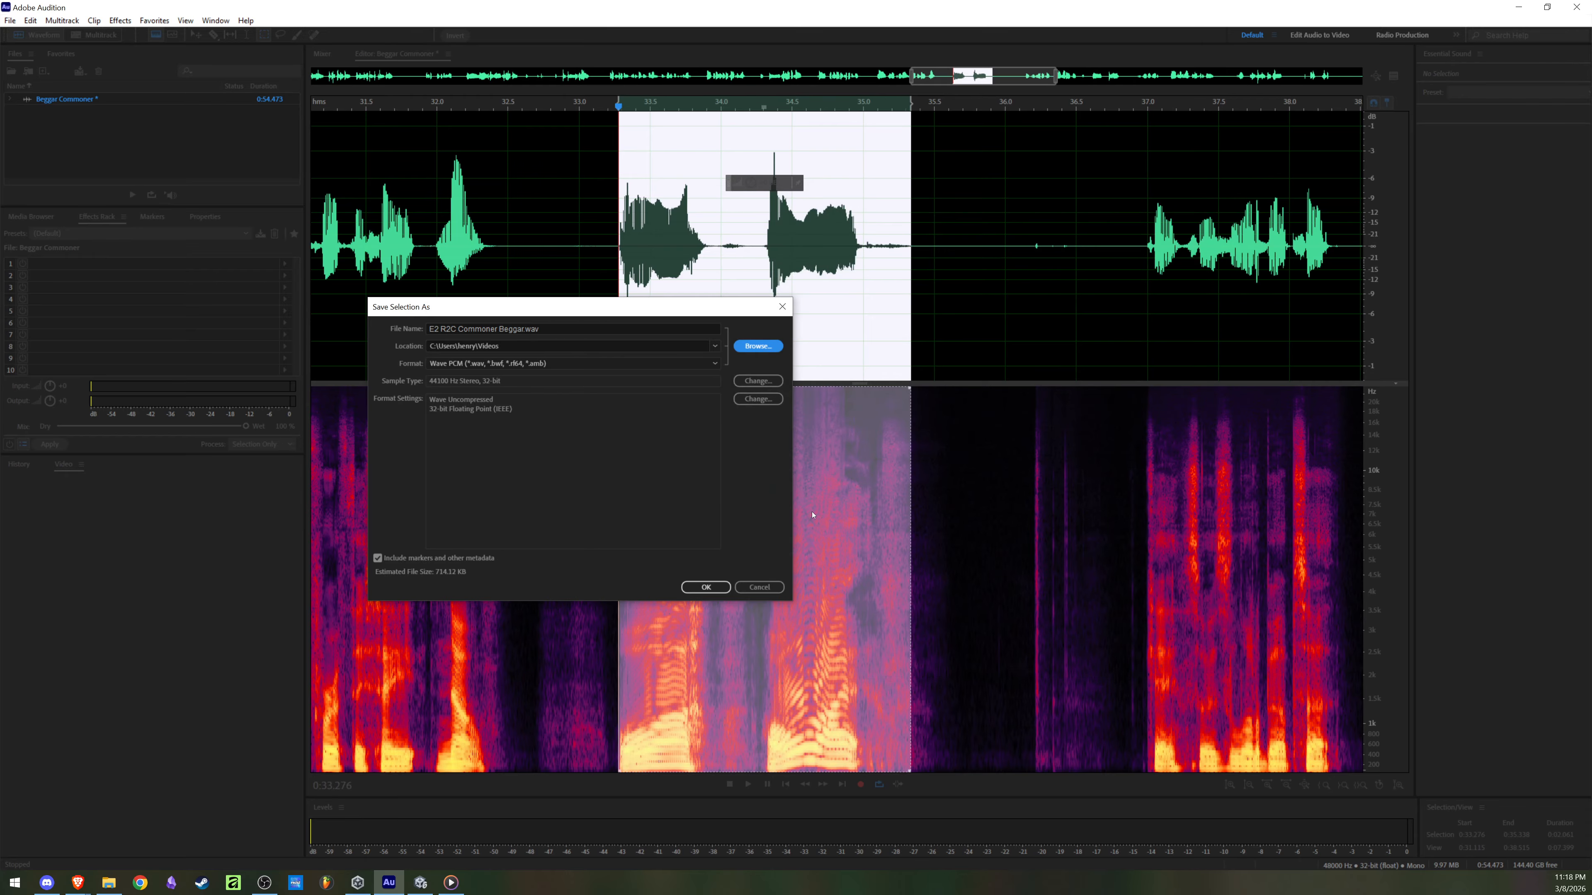
click(706, 586)
click(655, 478)
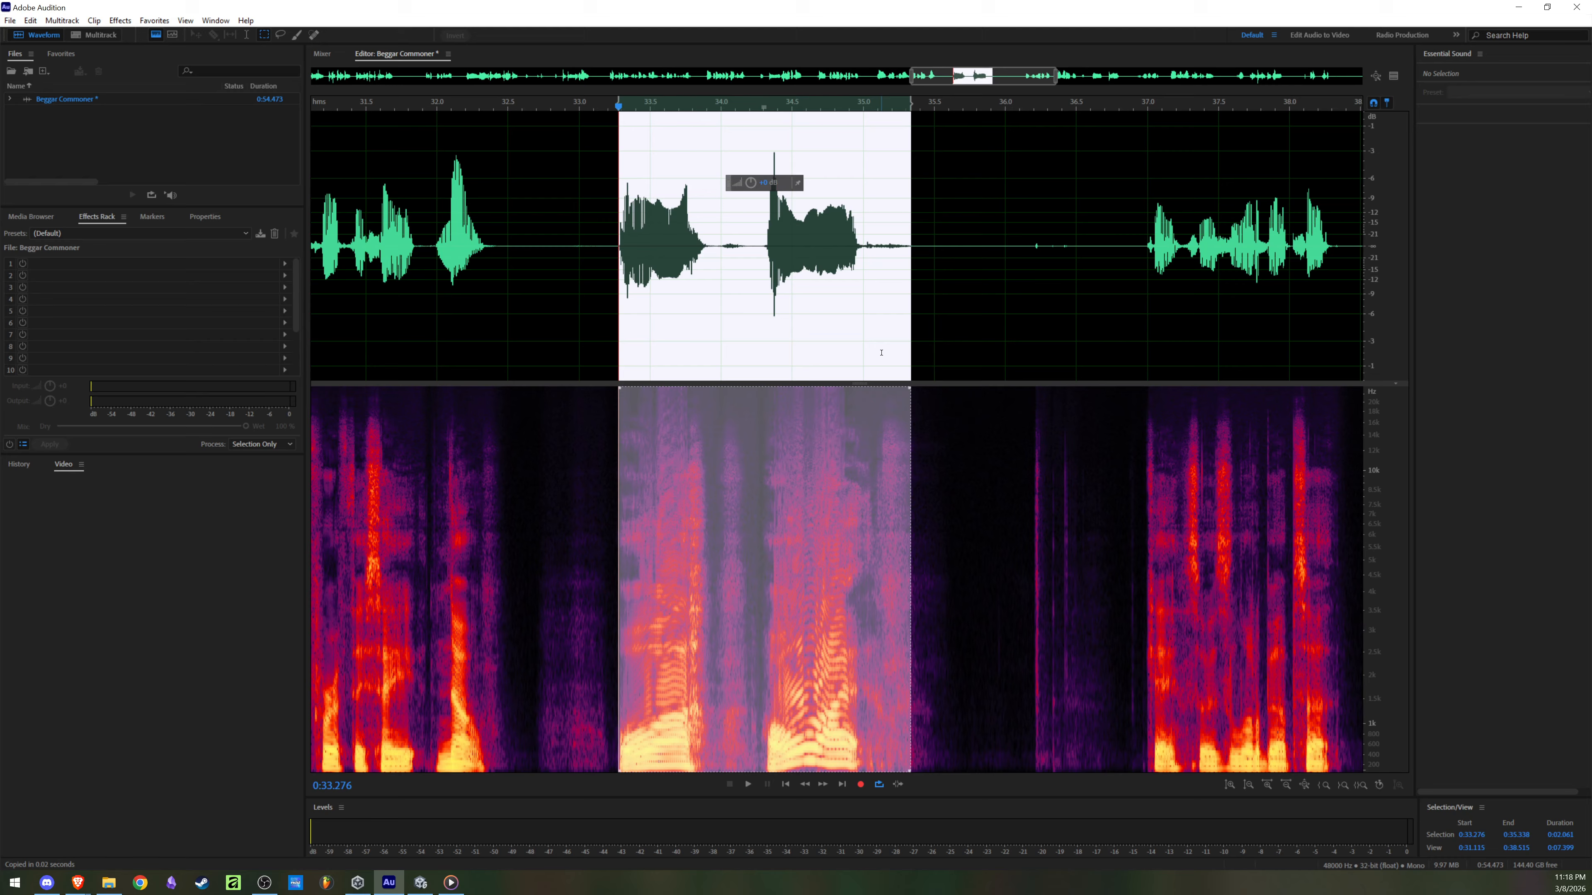
Step: Audition the remaining takes in the recording by playing it from about 0:38, 0:40.5 and 0:48
click(882, 352)
scroll(882, 352, down, 5)
click(979, 323)
key(space)
scroll(1069, 299, up, 5)
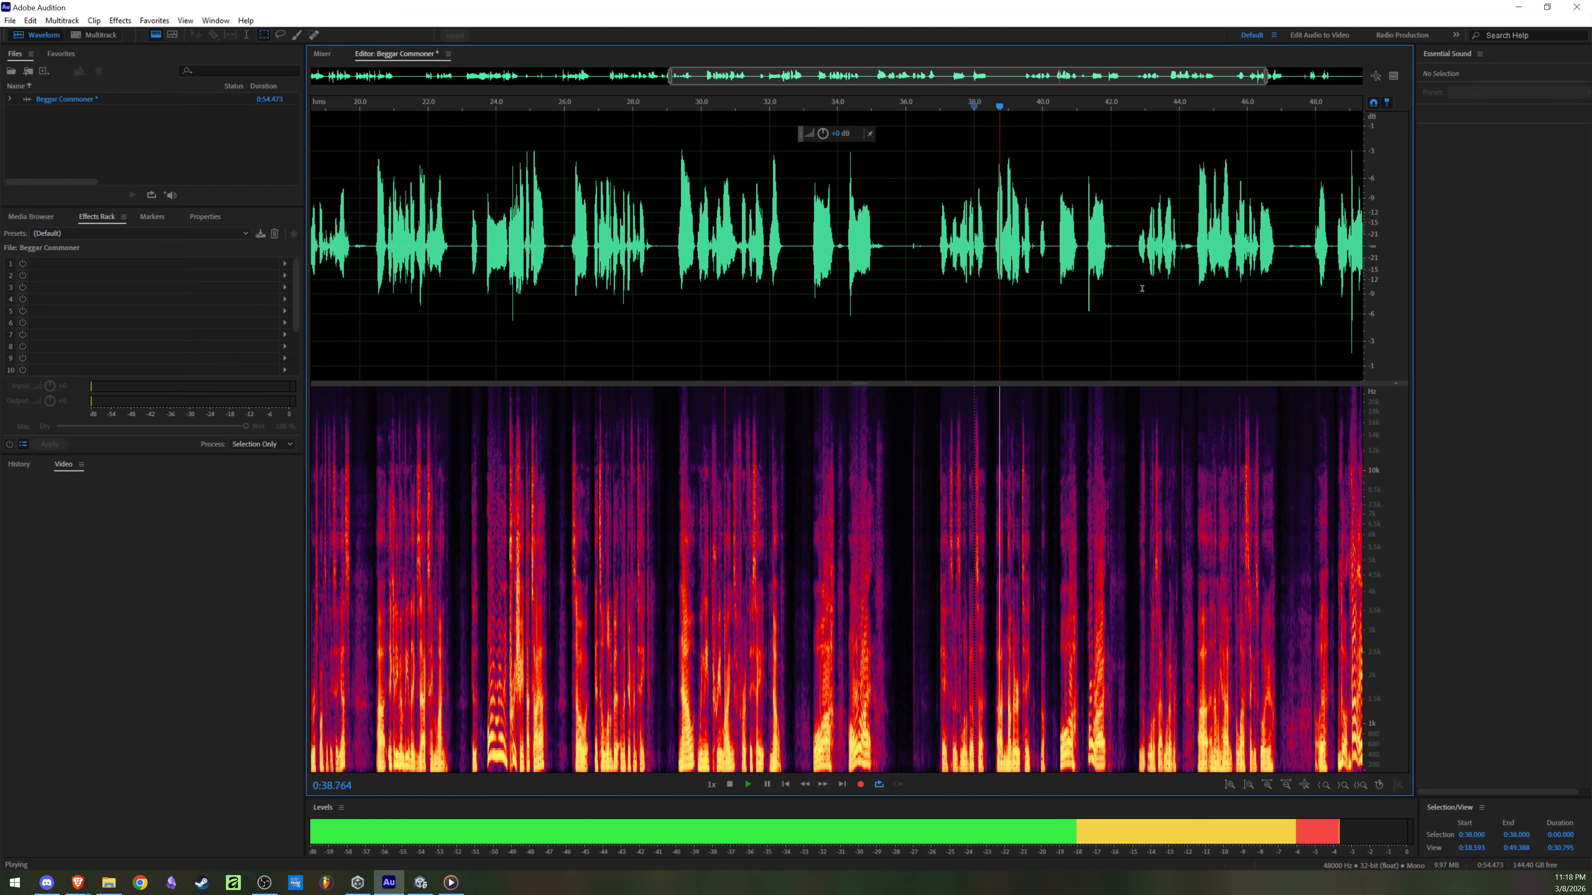
key(space)
key(space)
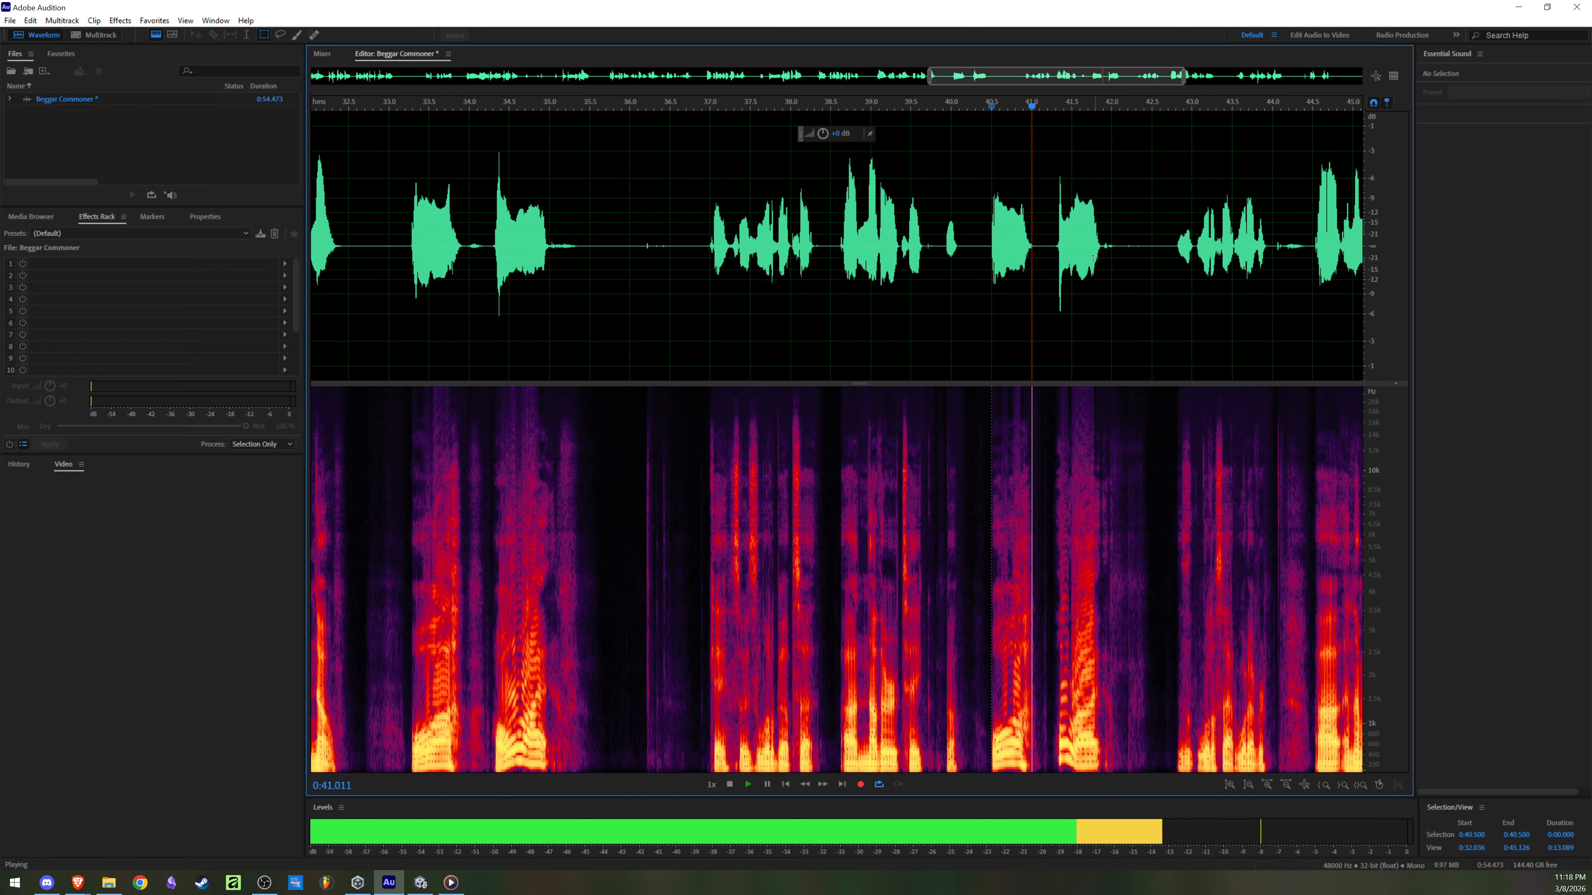
scroll(1077, 276, down, 6)
key(space)
click(1243, 243)
key(space)
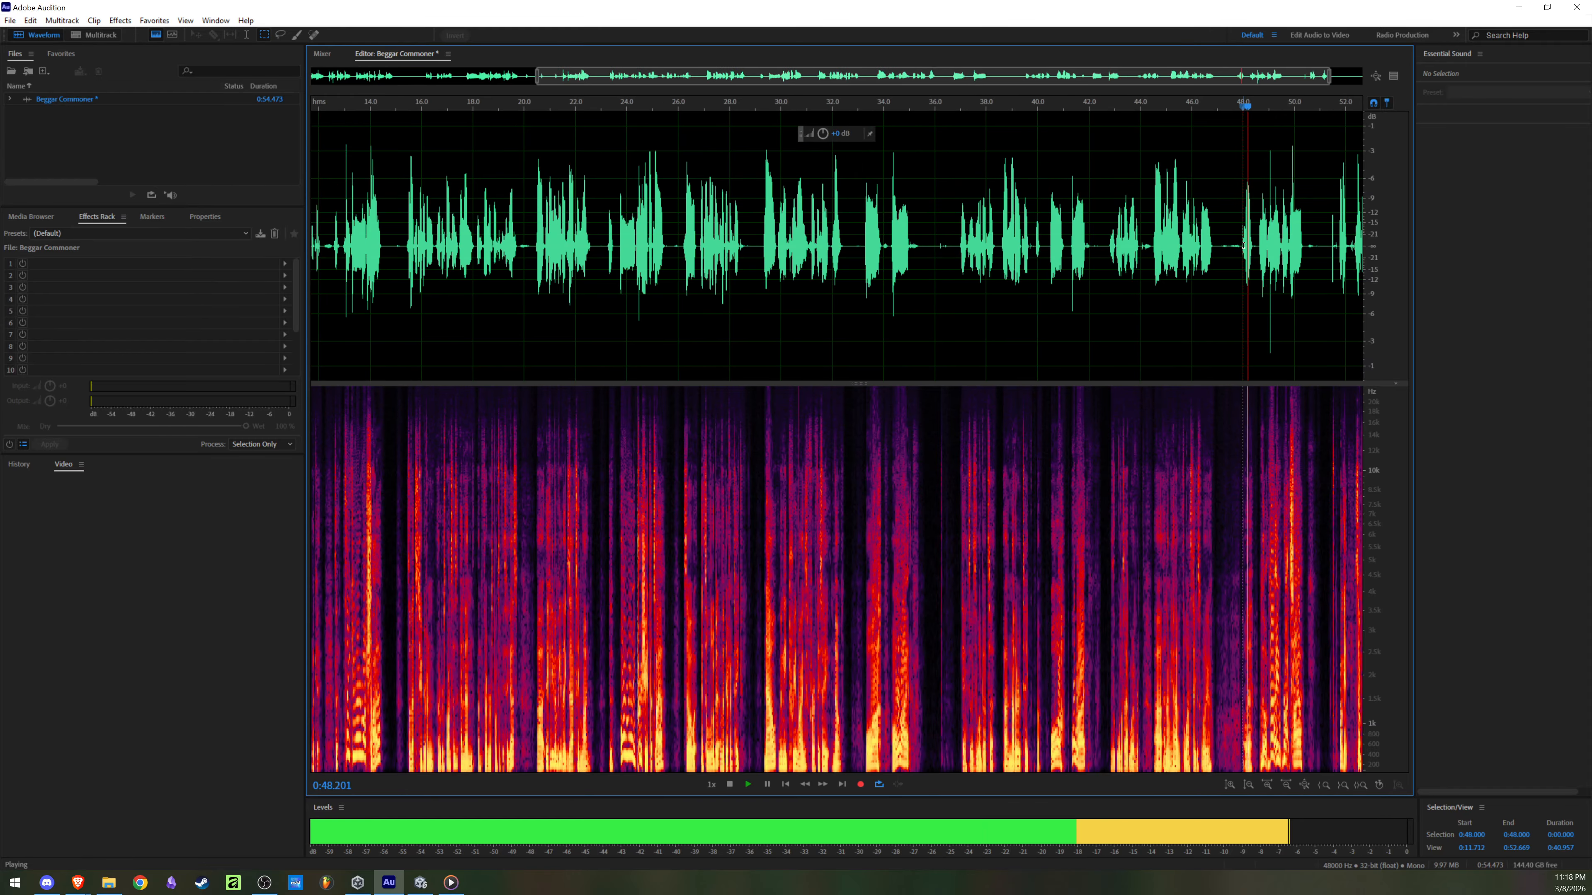
scroll(1135, 244, up, 8)
scroll(1135, 245, up, 4)
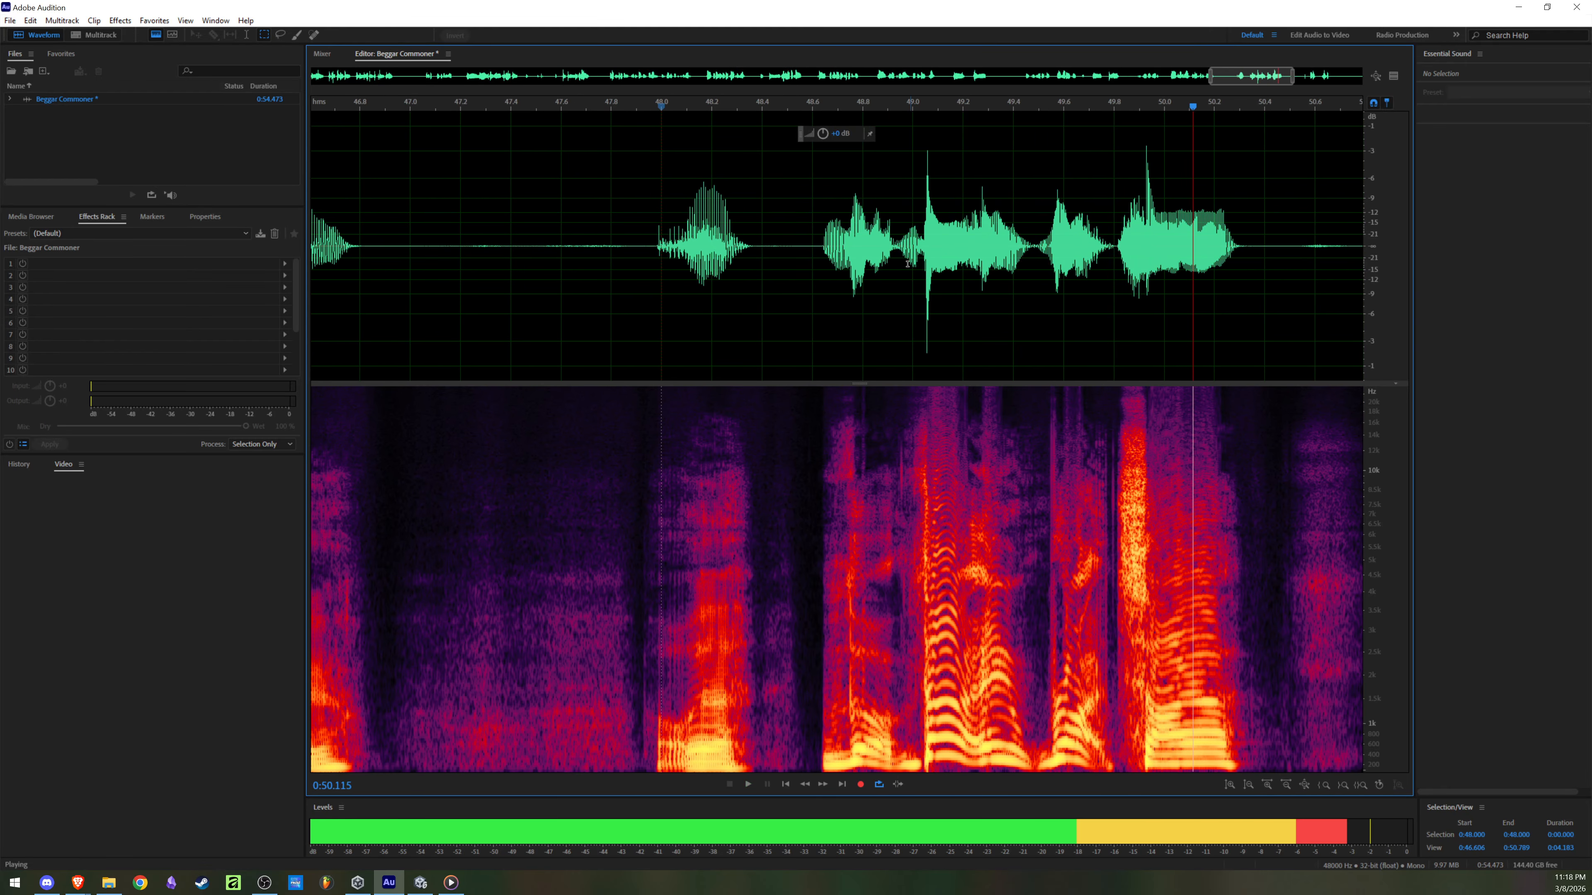
key(space)
Step: Select and play the phrase from about 0:48.6 to 0:50.3, and save it over E2 R2B Commoner Beggar.wav, accepting the overwrite
drag(818, 247, 1251, 282)
key(space)
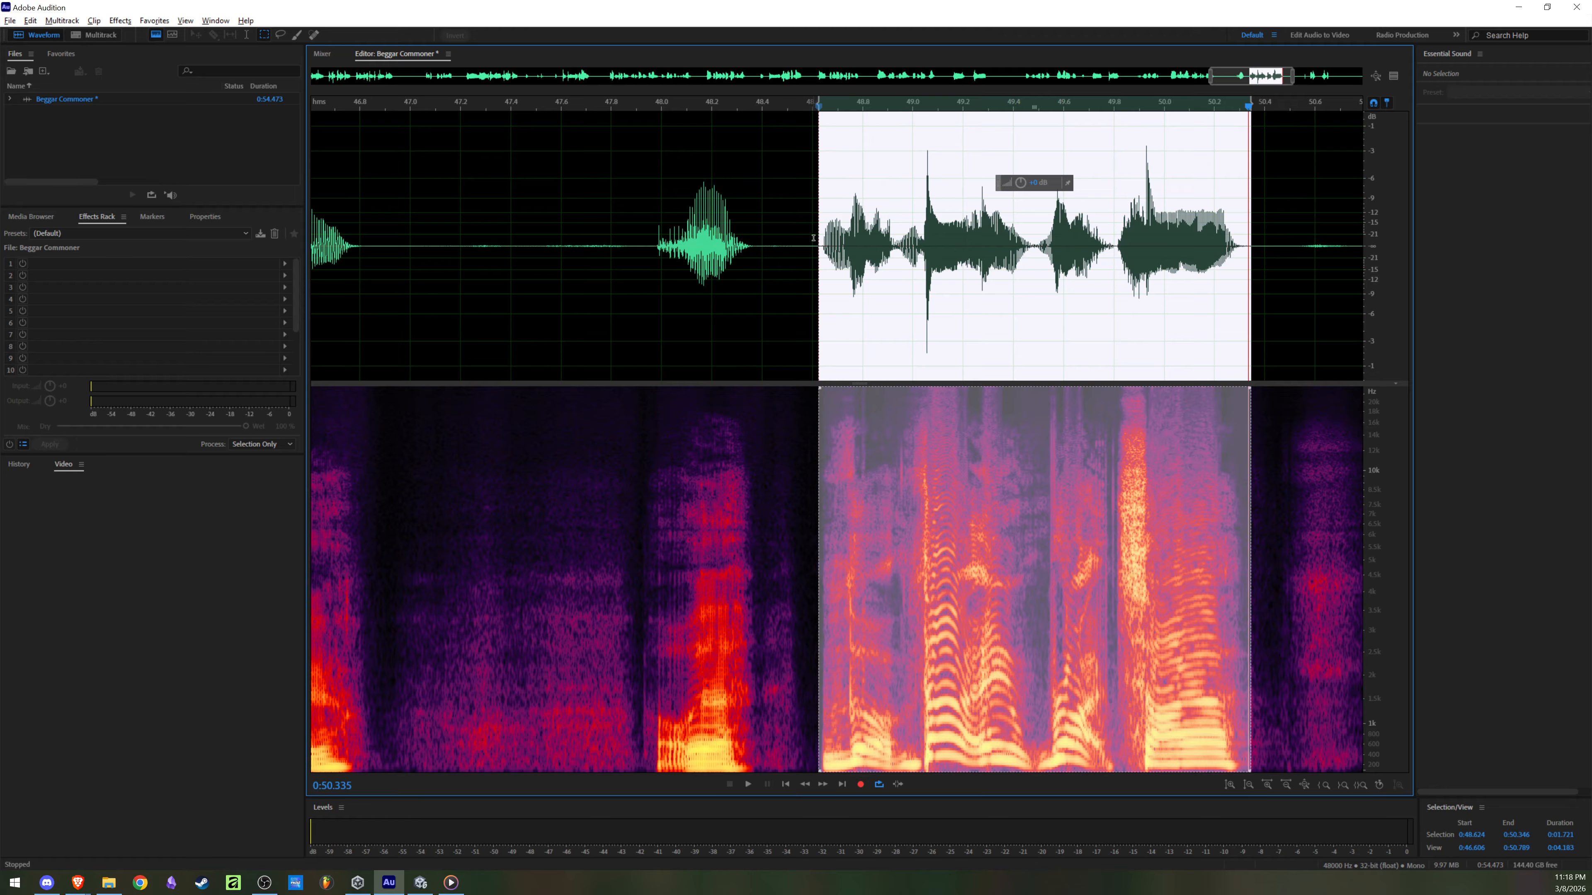
key(ctrl+alt+s)
click(762, 351)
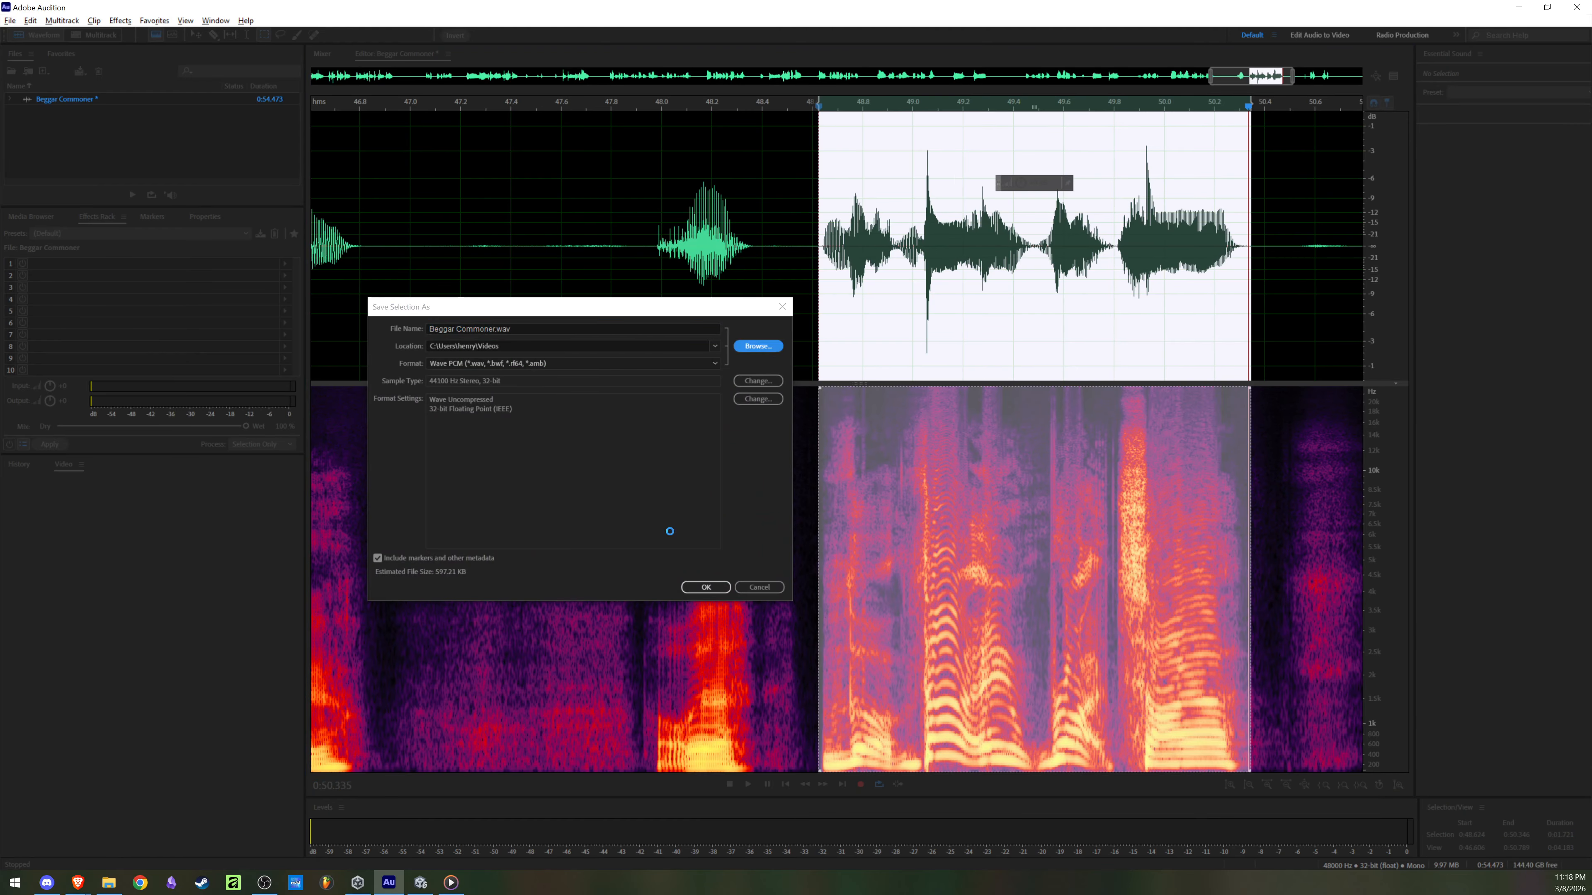
click(925, 384)
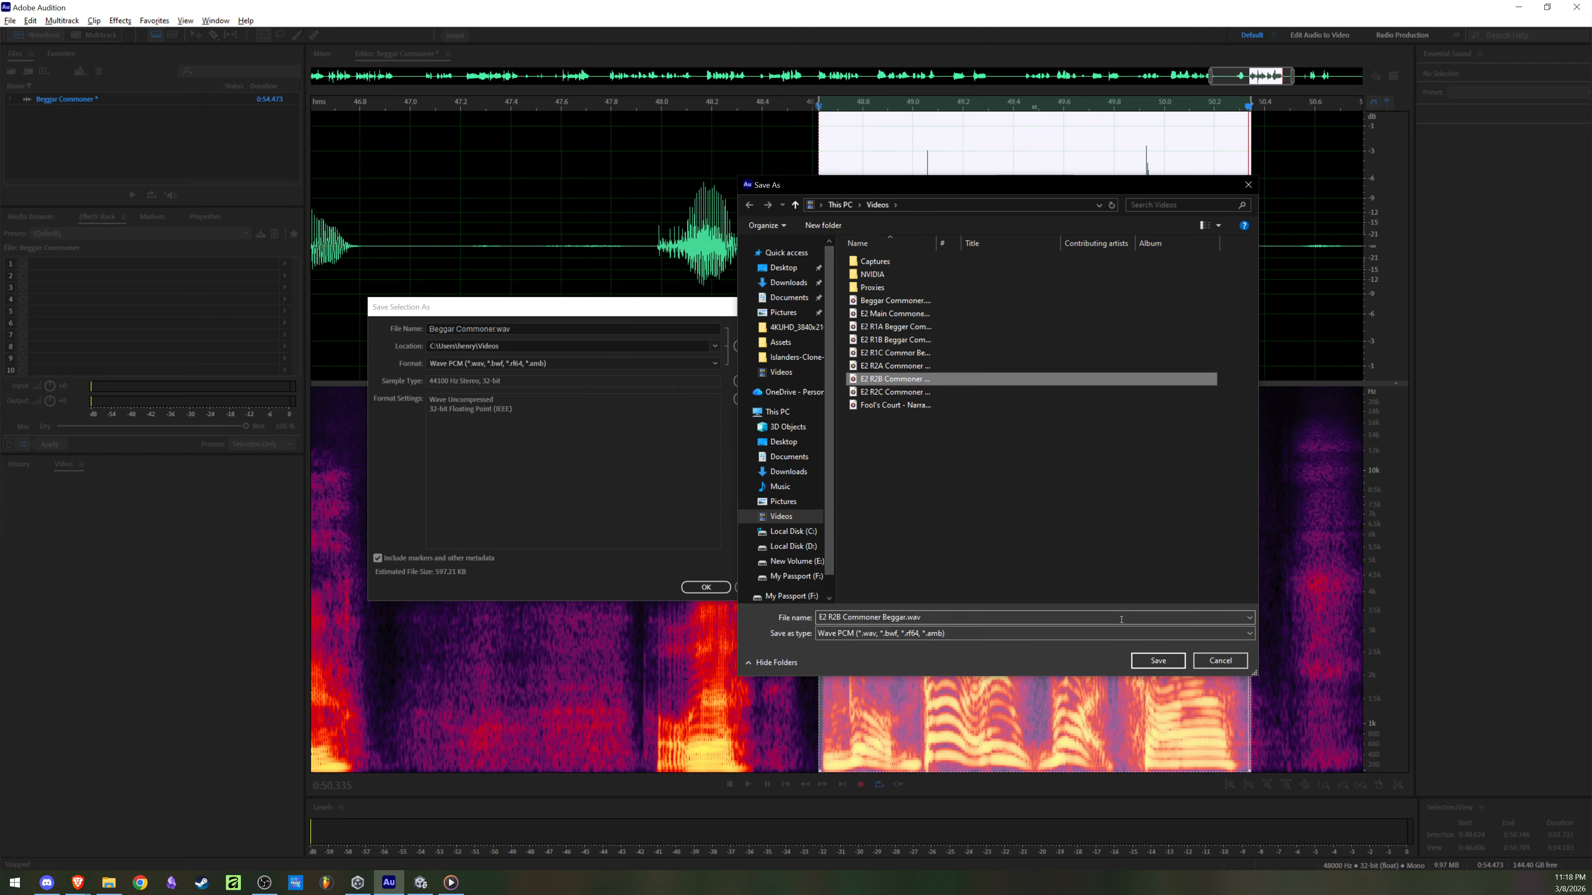
click(1158, 661)
click(706, 588)
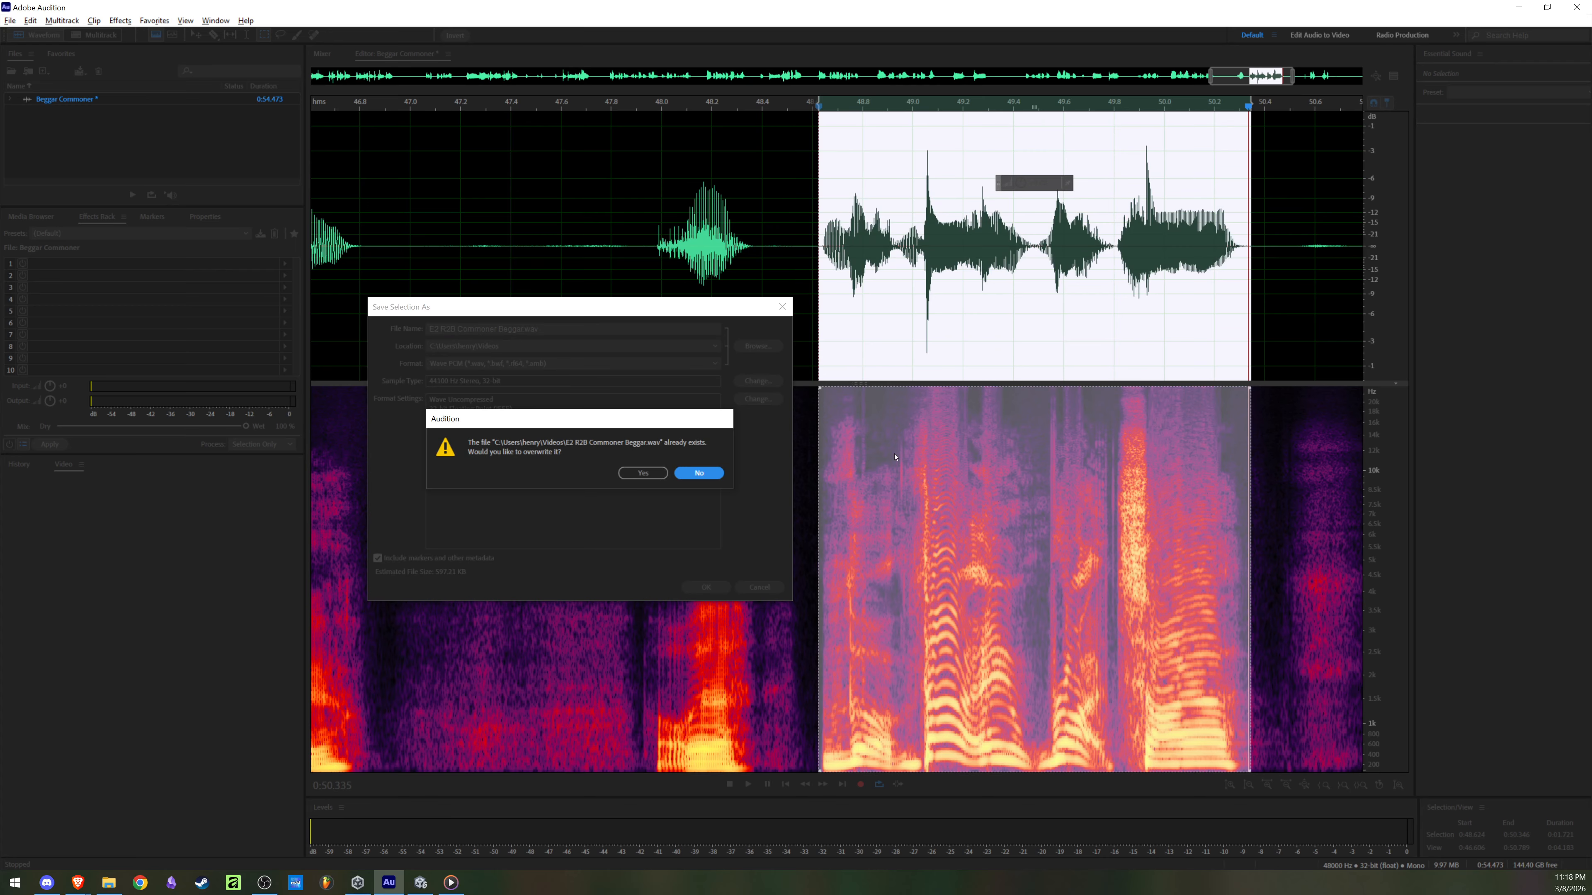
click(644, 473)
Step: Switch to the Videos folder in File Explorer and play the E2 R1C, R2A, R2B and R2C beggar files one after another
click(109, 883)
scroll(1110, 550, down, 8)
scroll(1110, 550, down, 2)
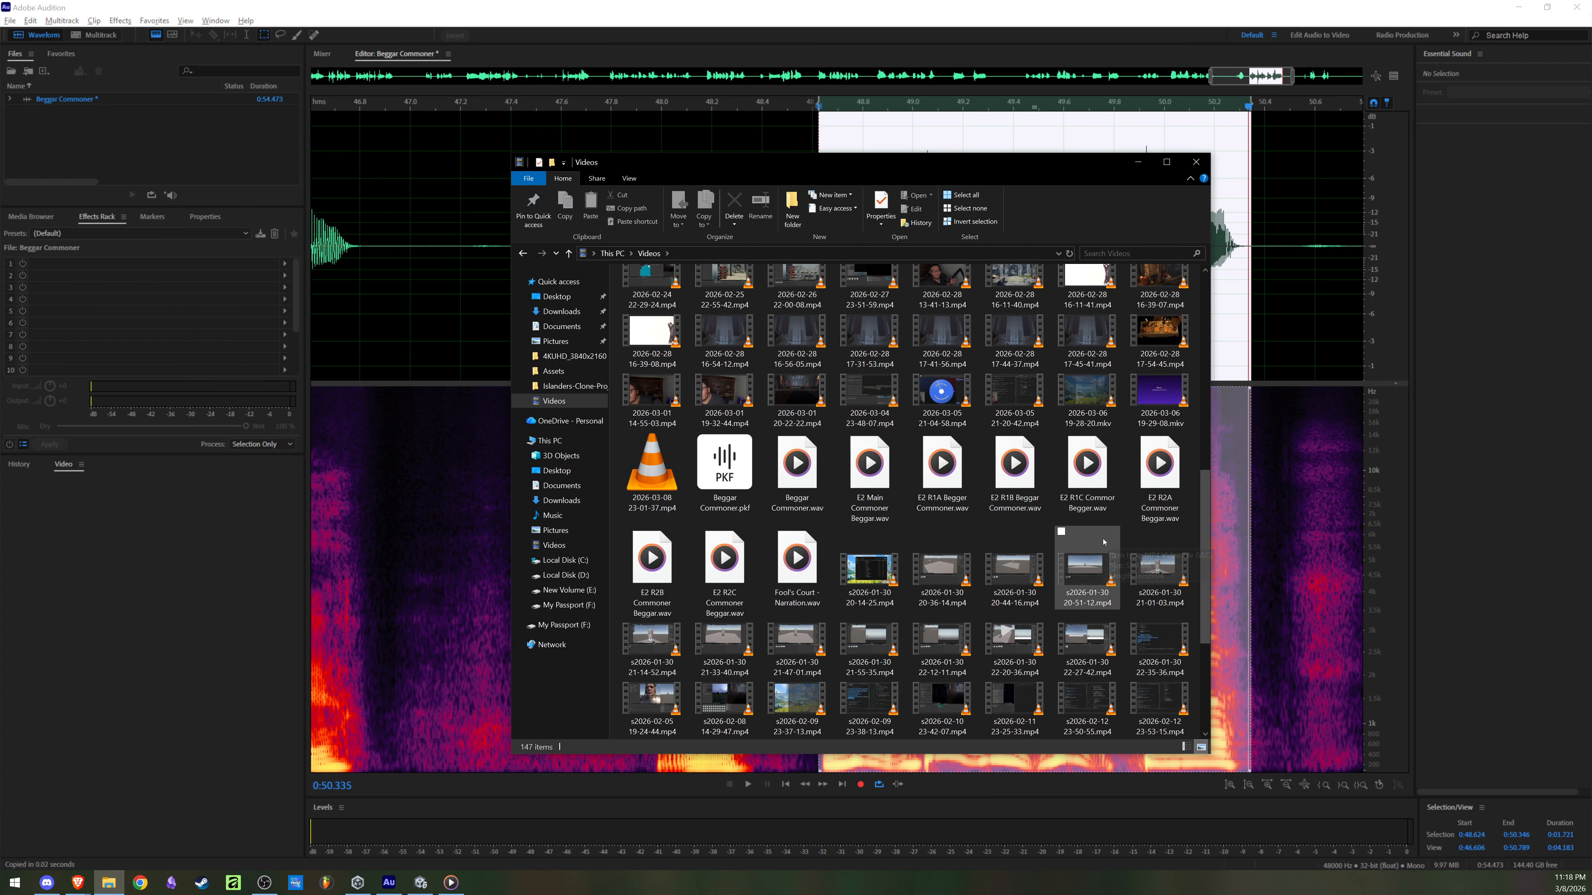
double_click(1073, 493)
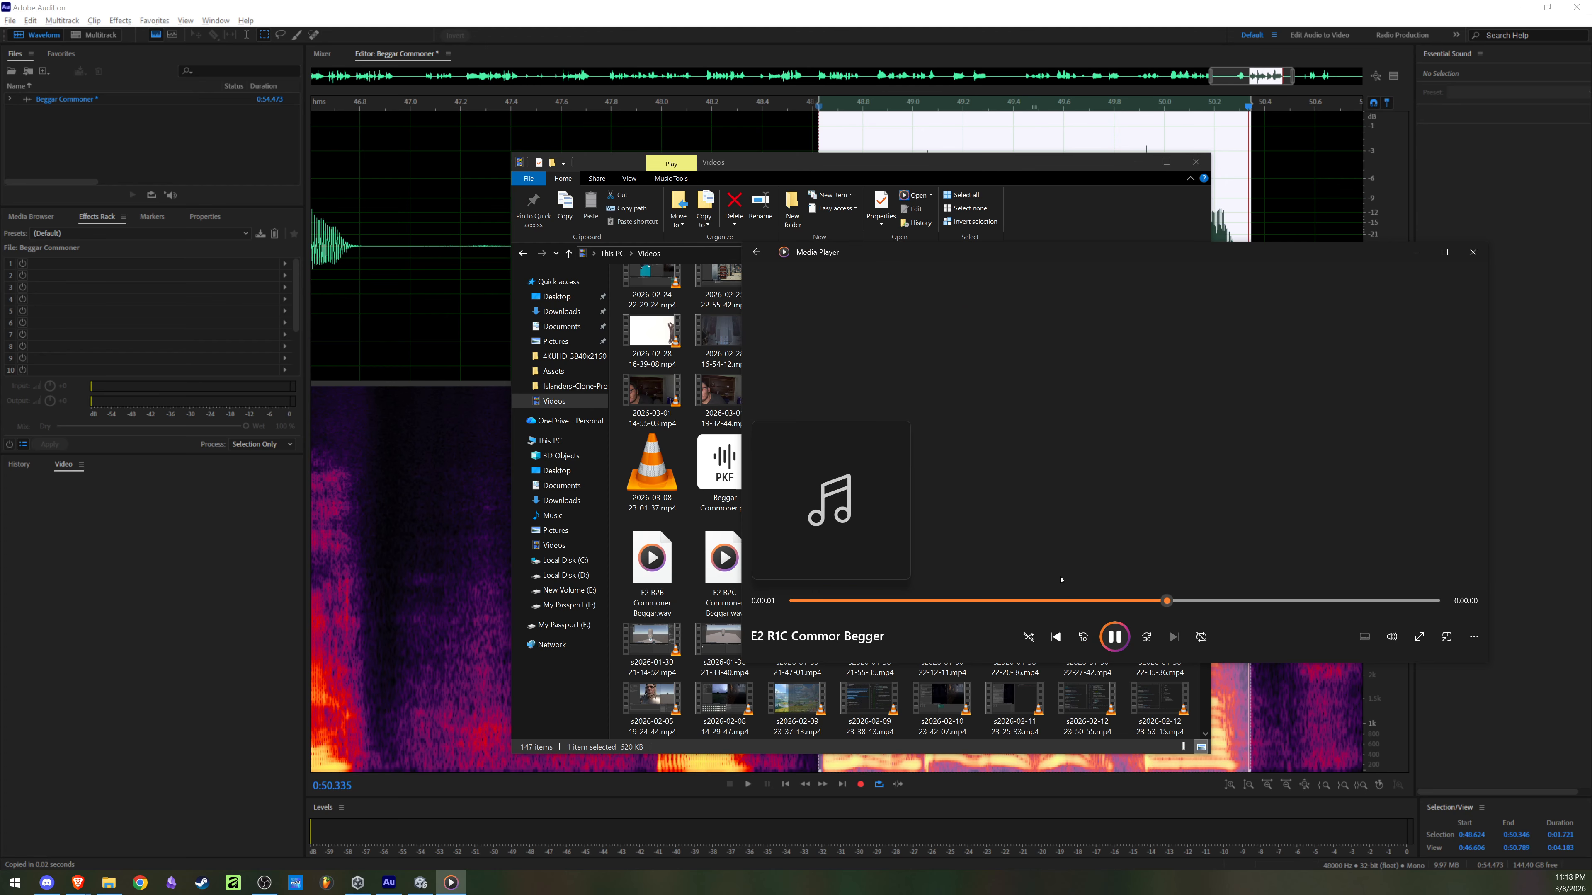
click(1473, 252)
key(Right)
key(Return)
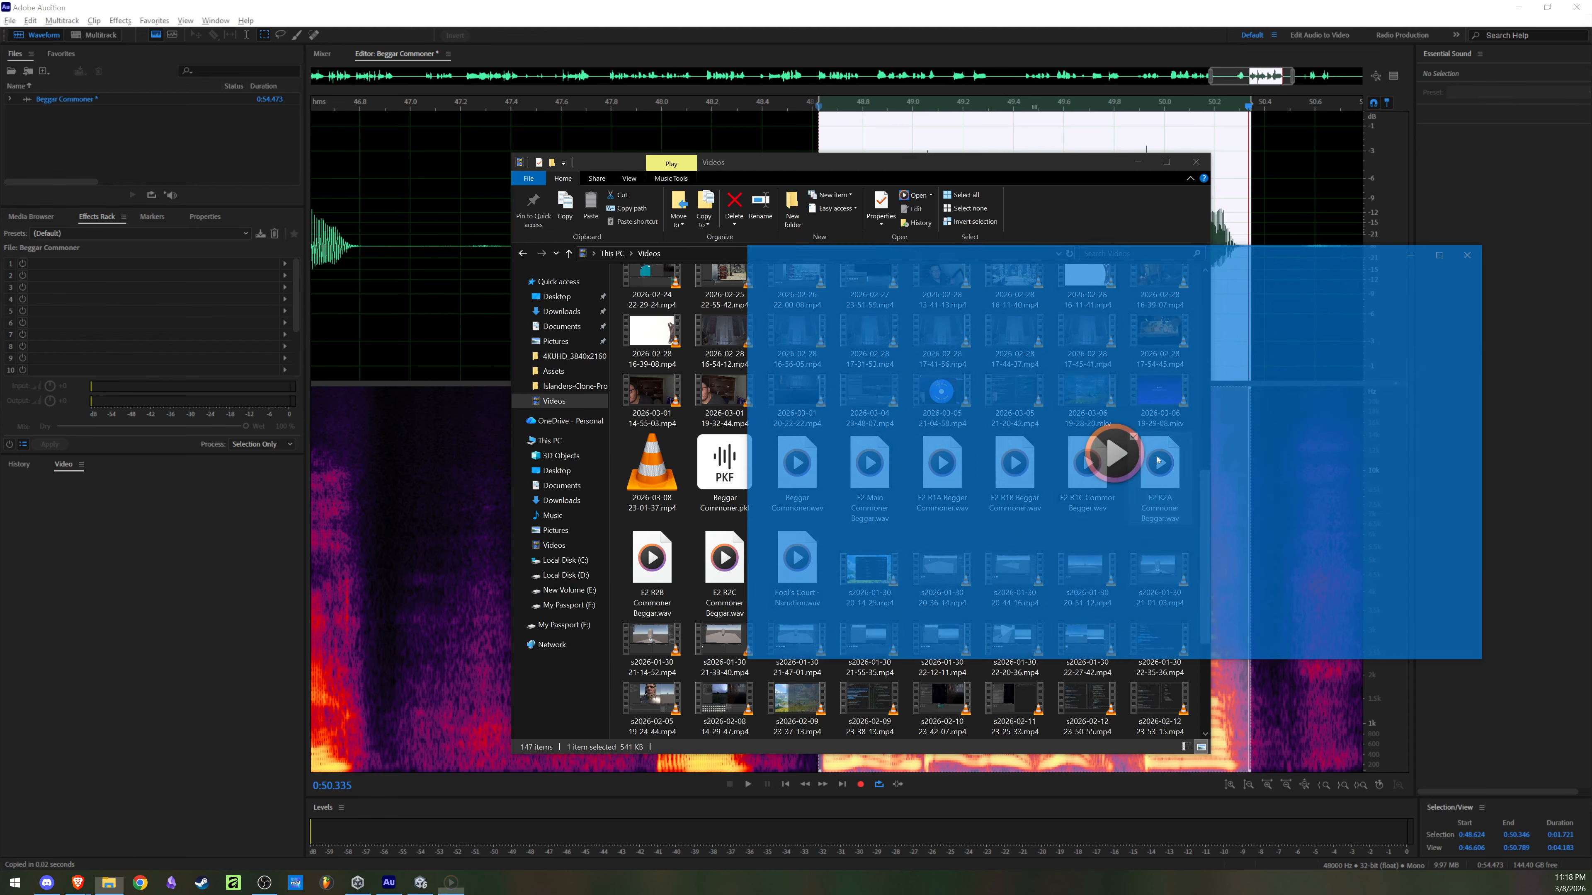
click(1473, 252)
key(Right)
key(Return)
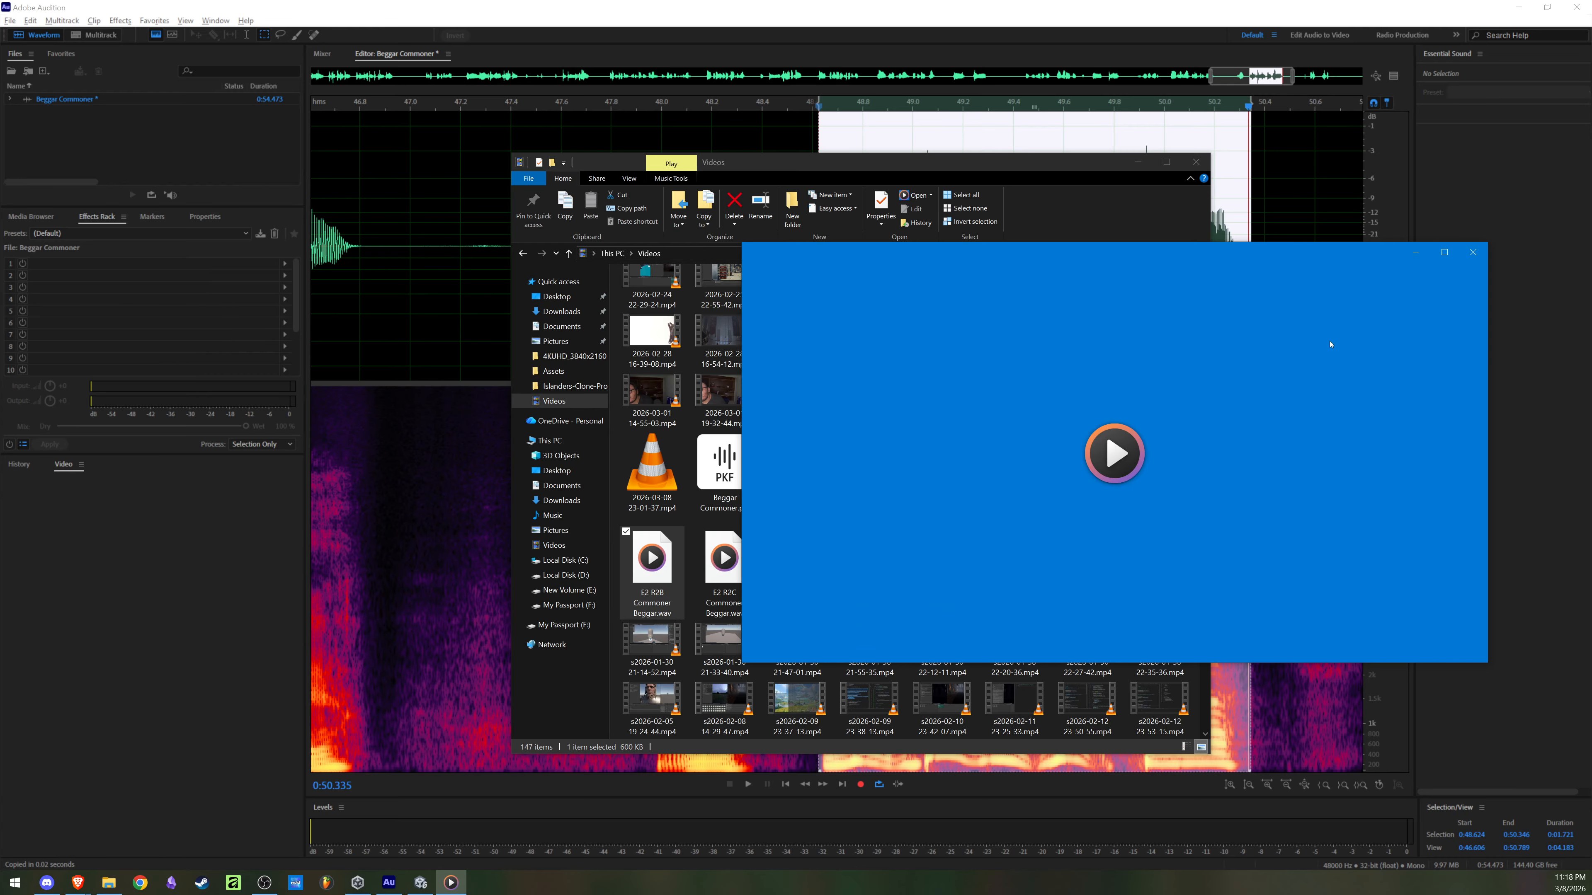
click(1473, 254)
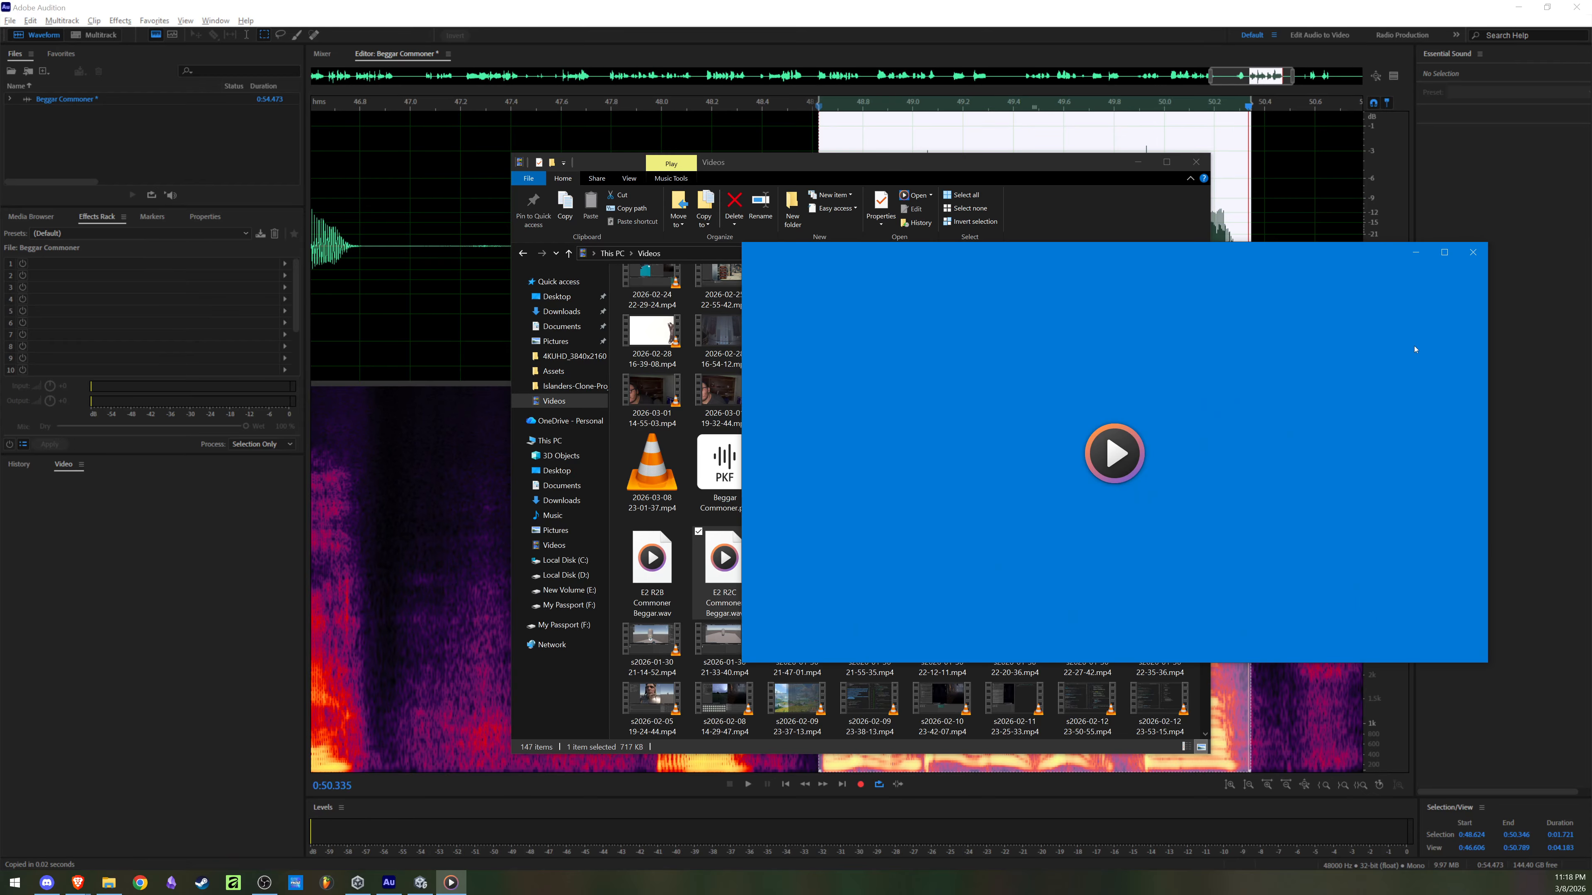
click(1473, 252)
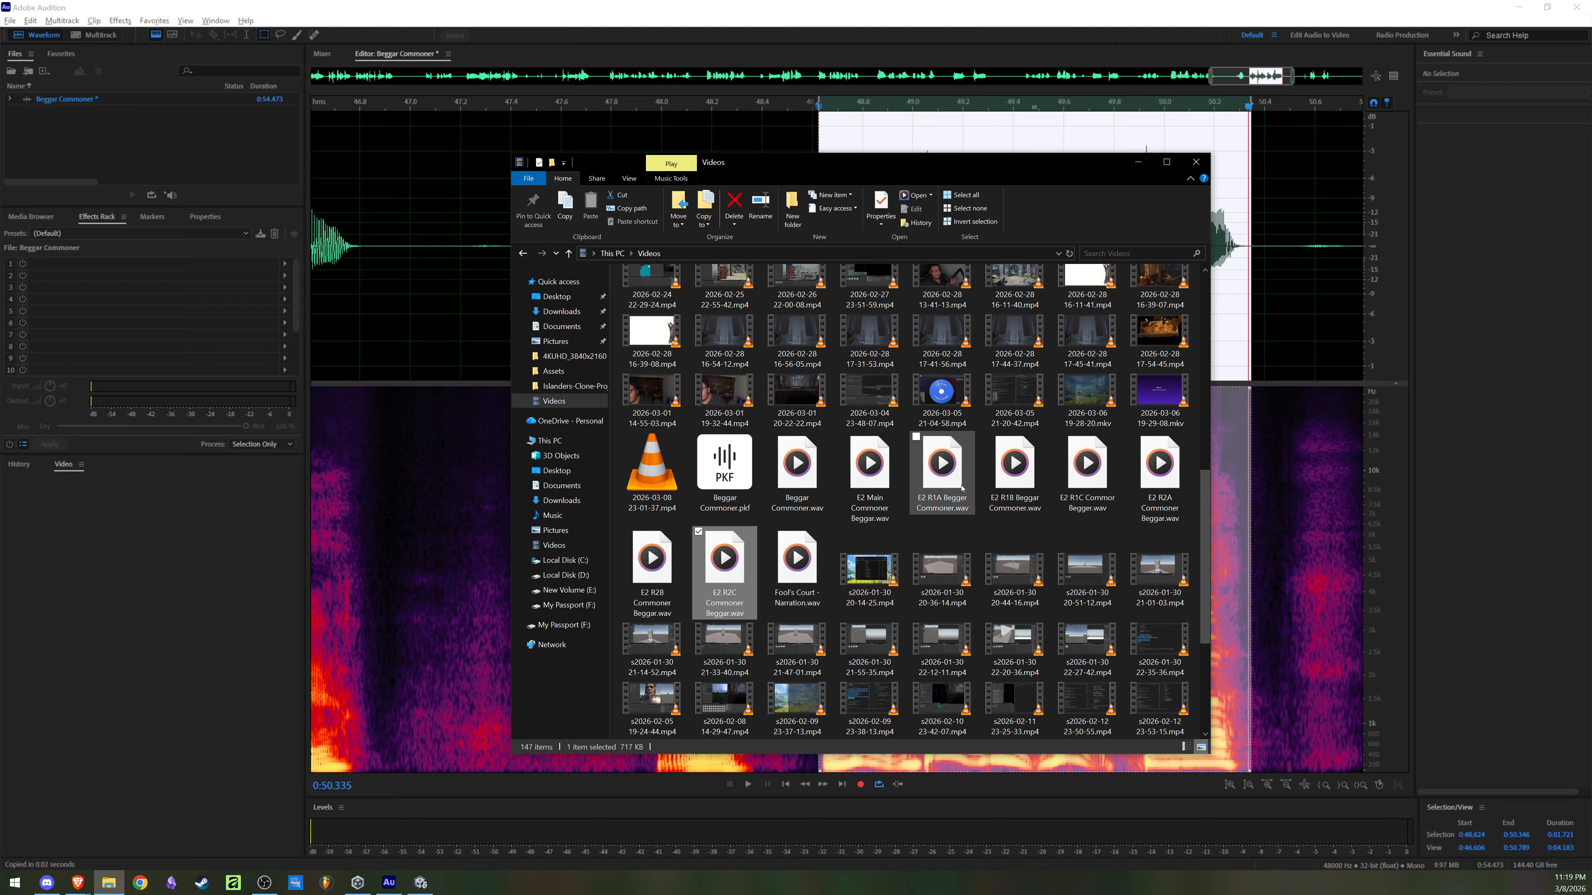
Step: Play the E2 R1B, R1C, R1A and Main beggar files from the Videos folder to check them
double_click(1026, 480)
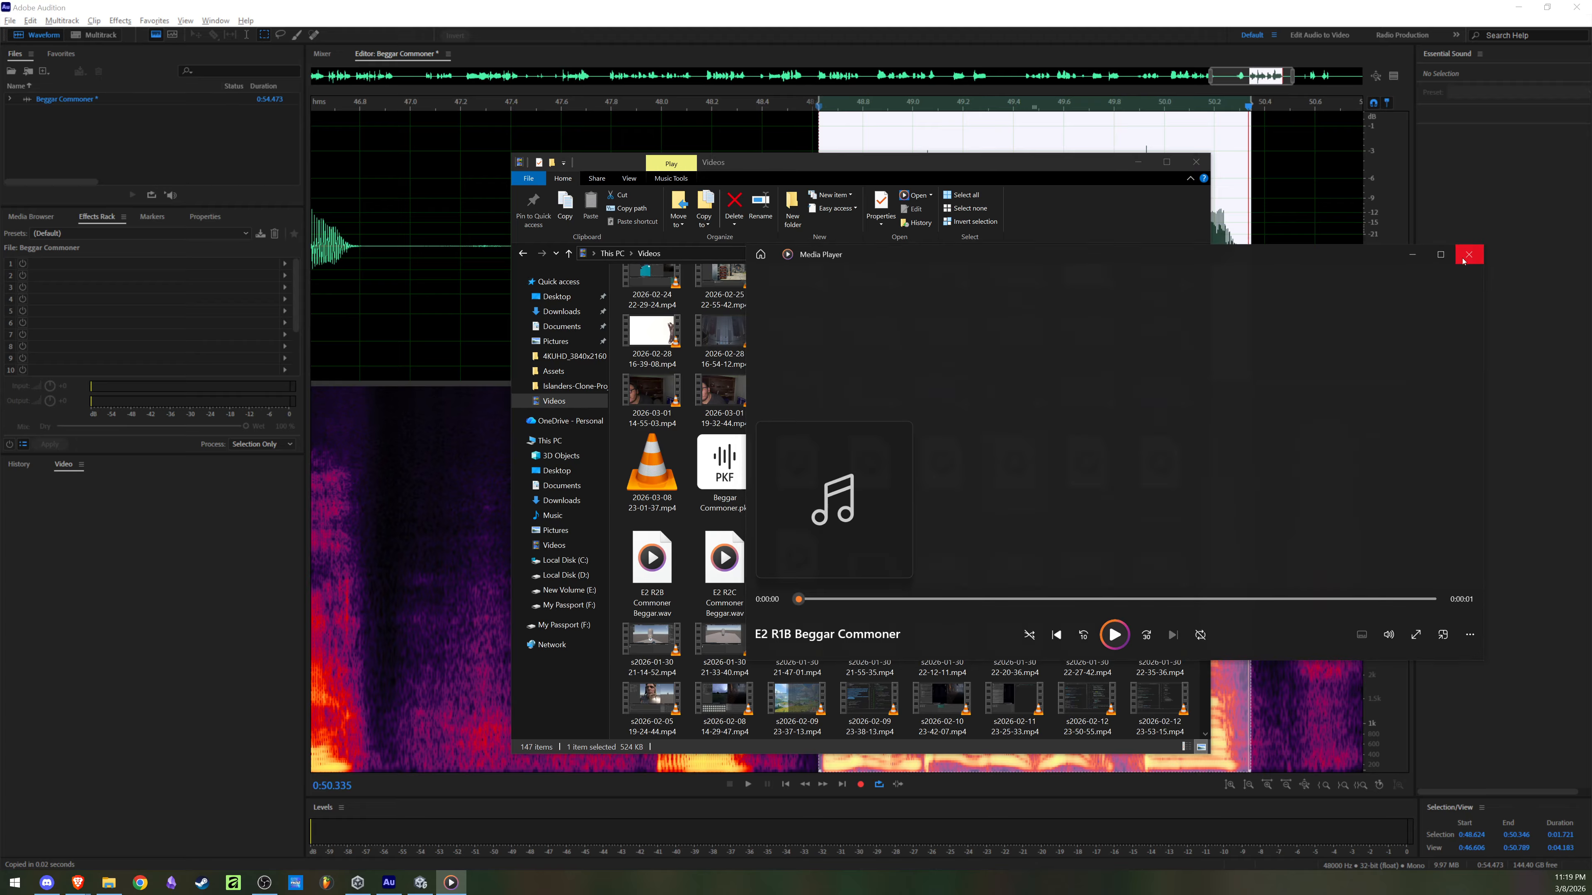
click(1471, 254)
double_click(1105, 475)
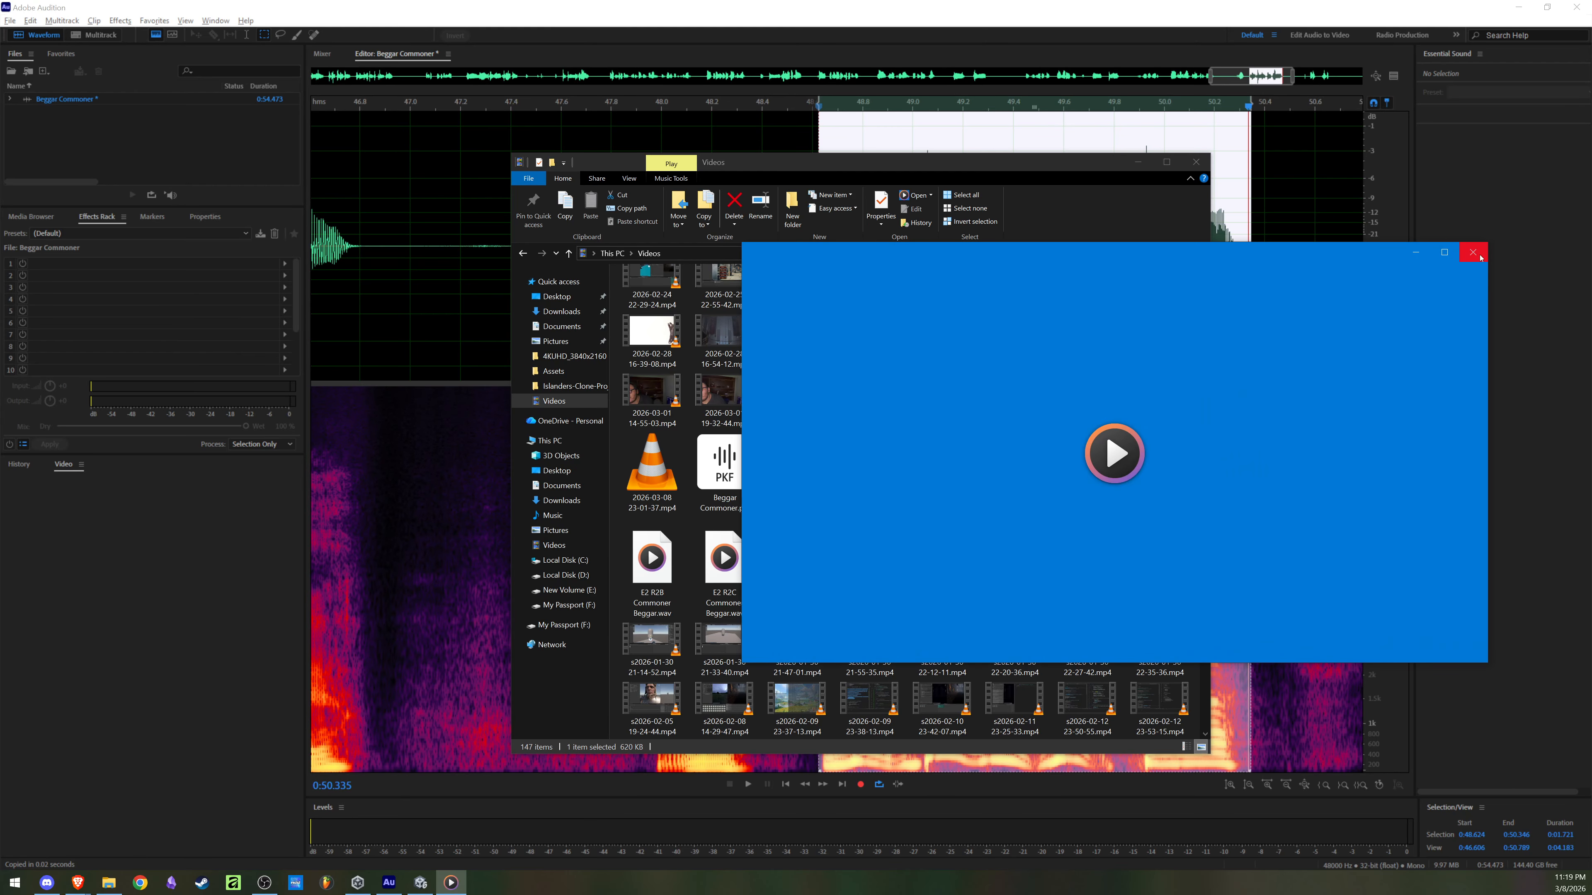
click(1477, 255)
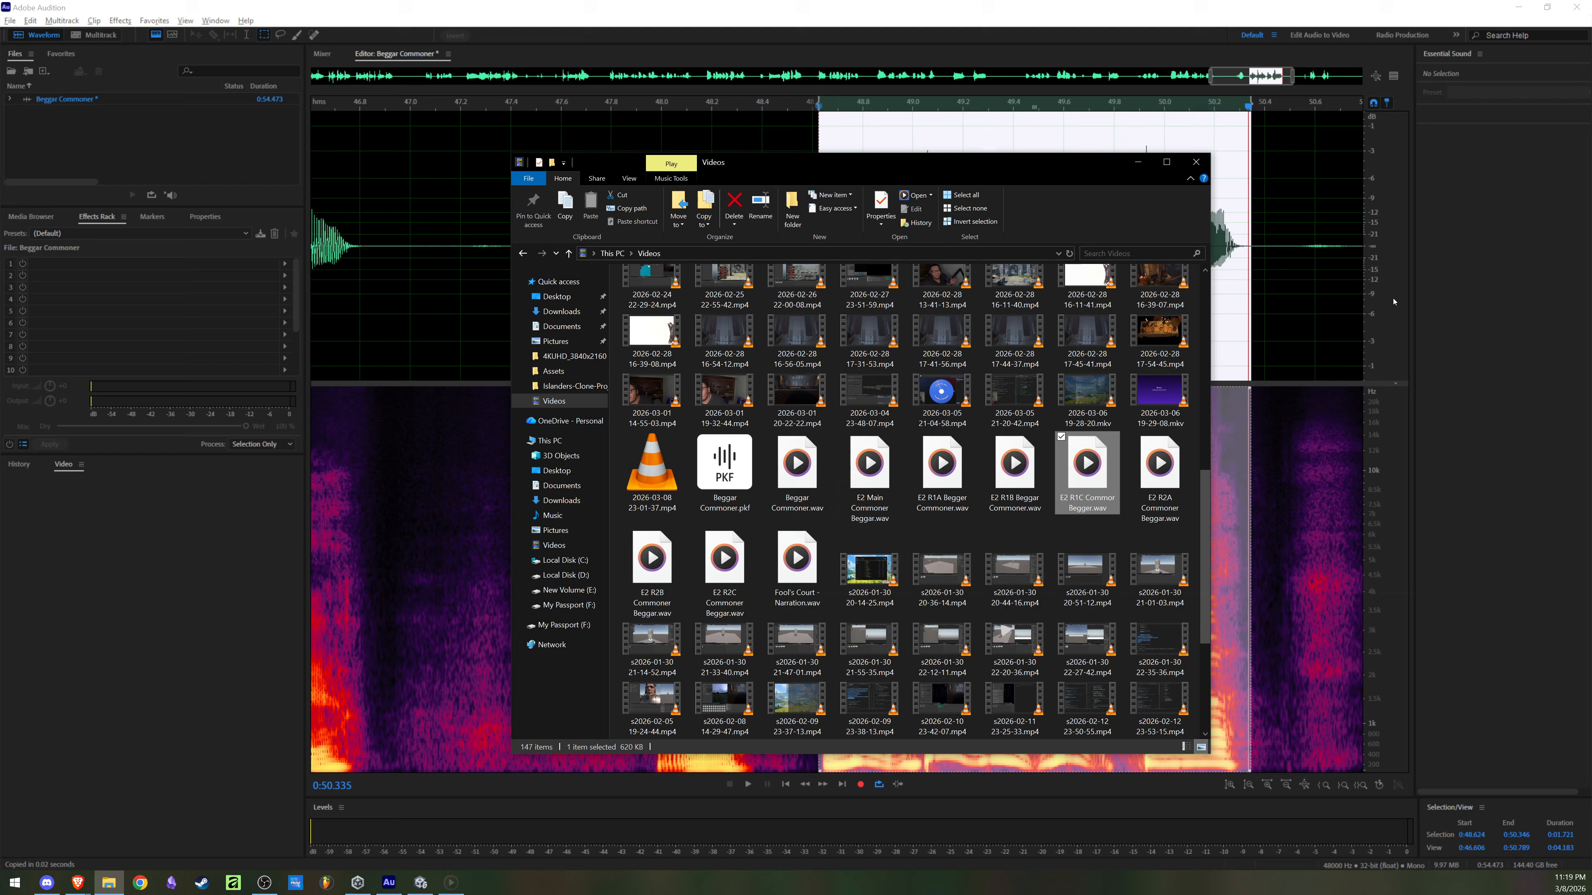
double_click(941, 470)
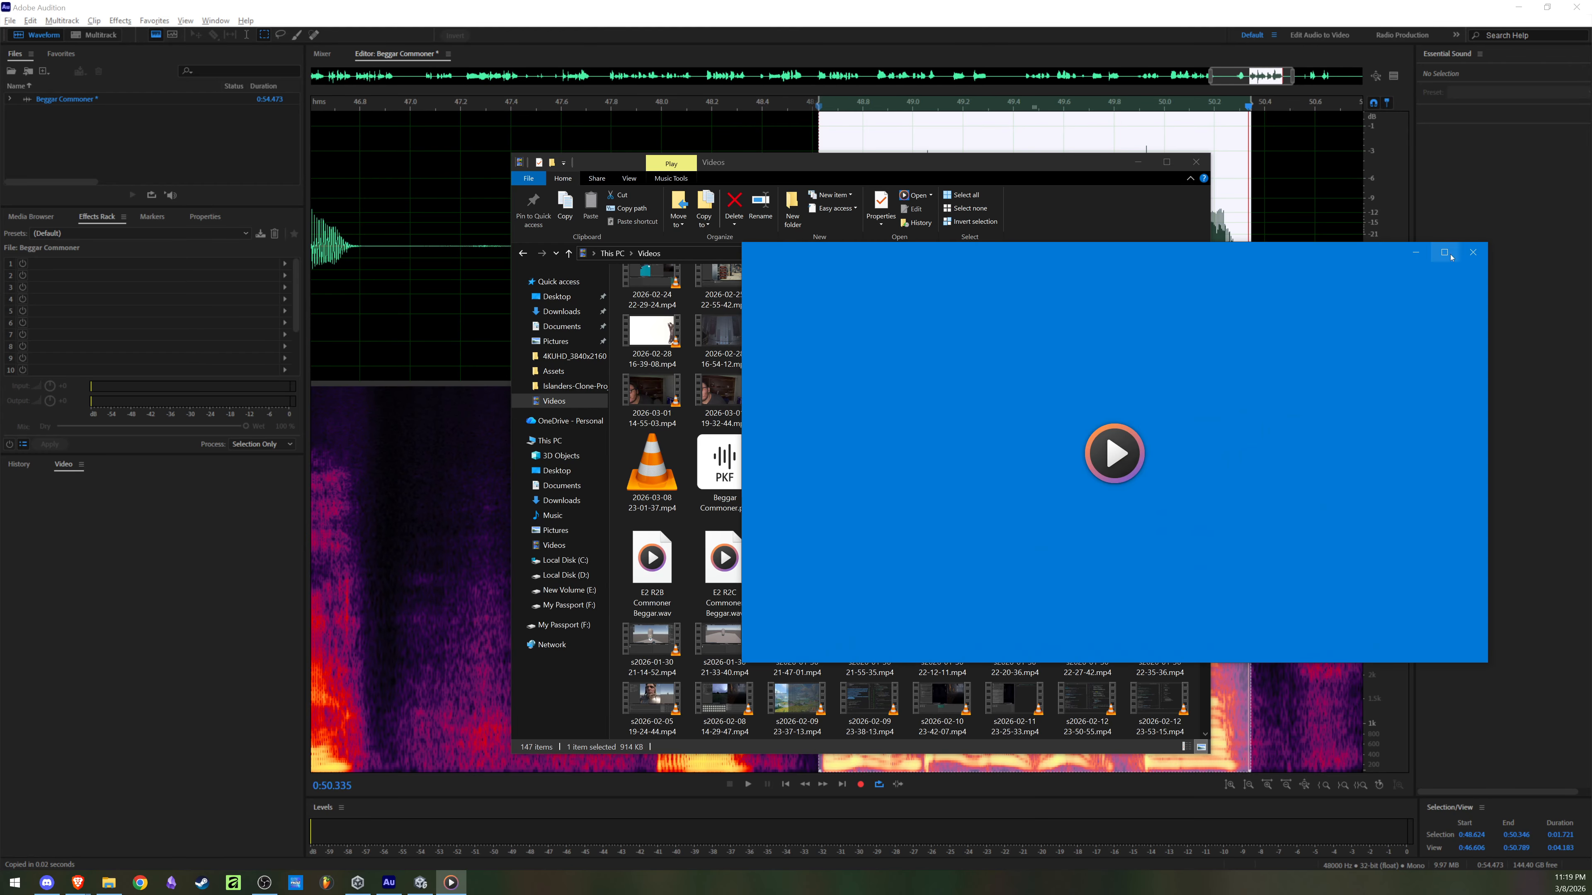
click(1476, 257)
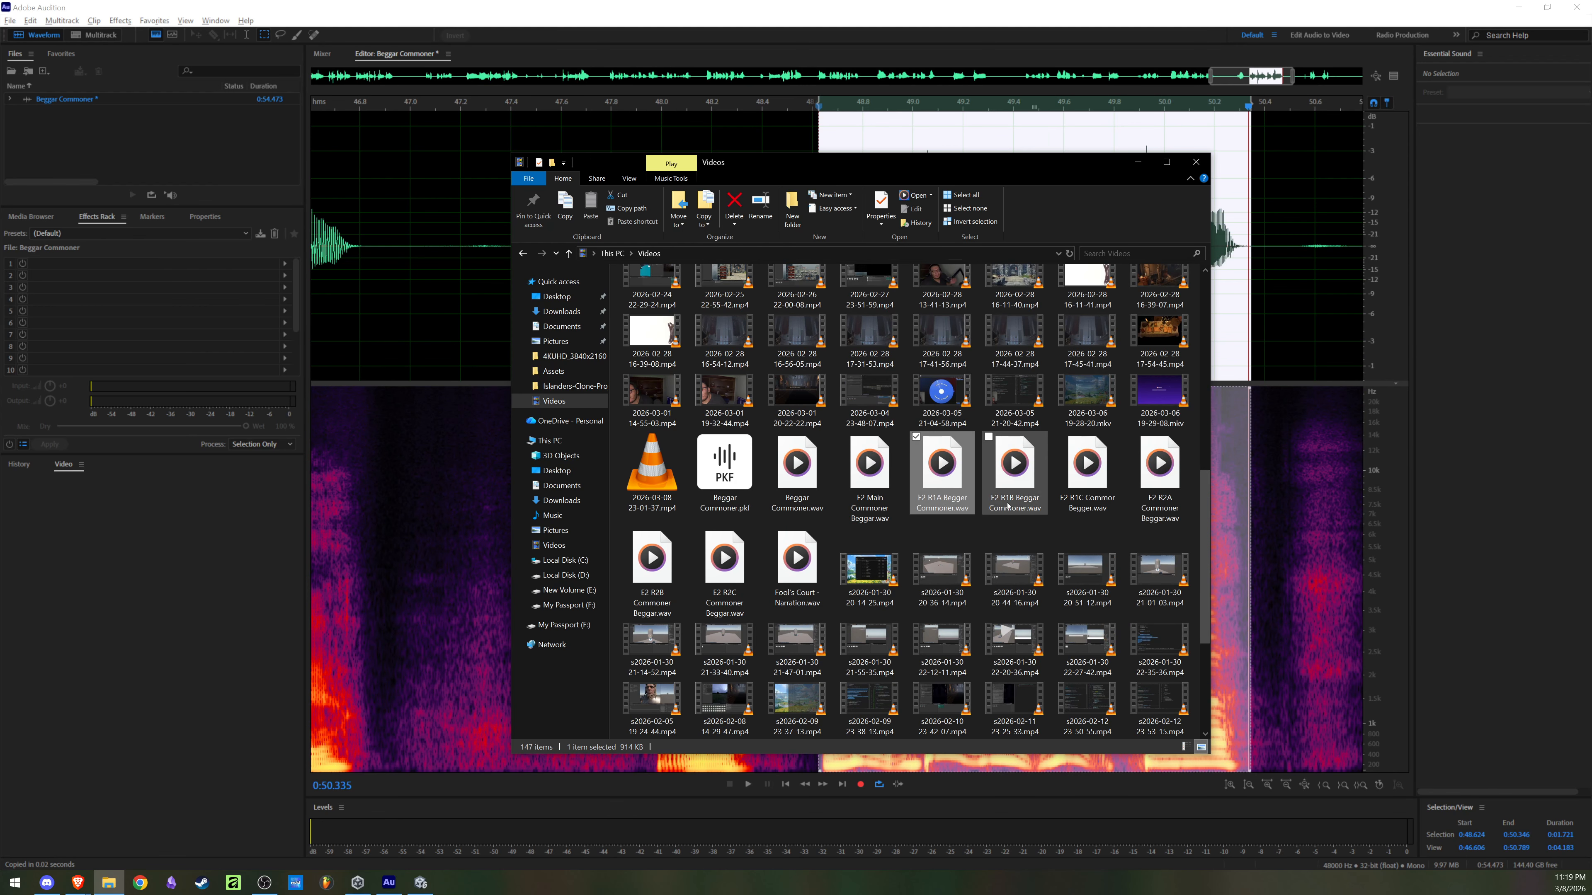
double_click(884, 480)
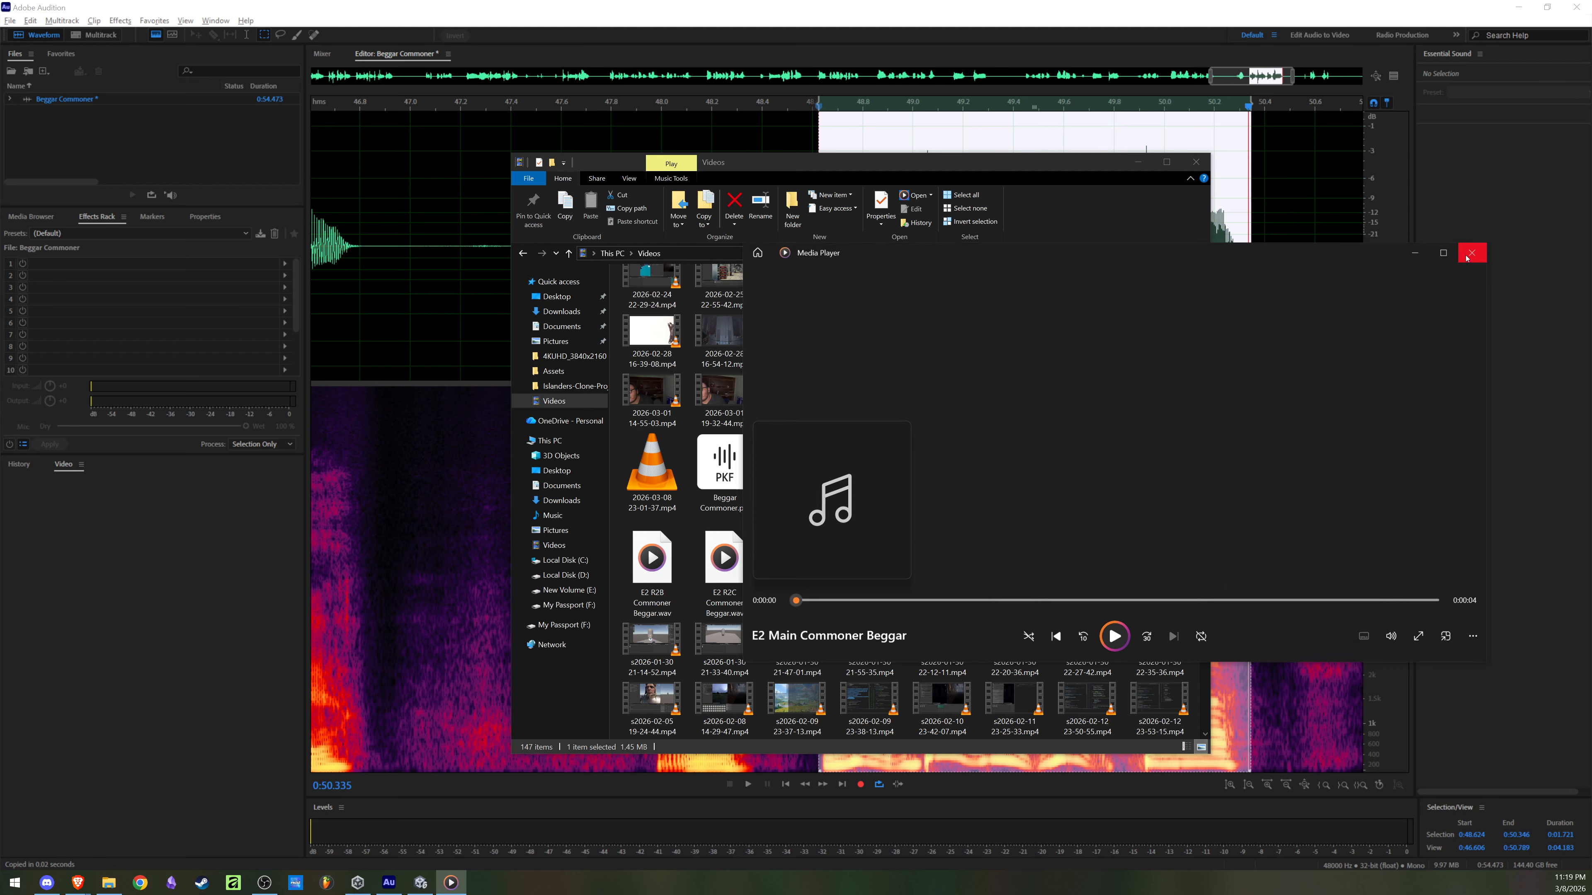
click(1473, 252)
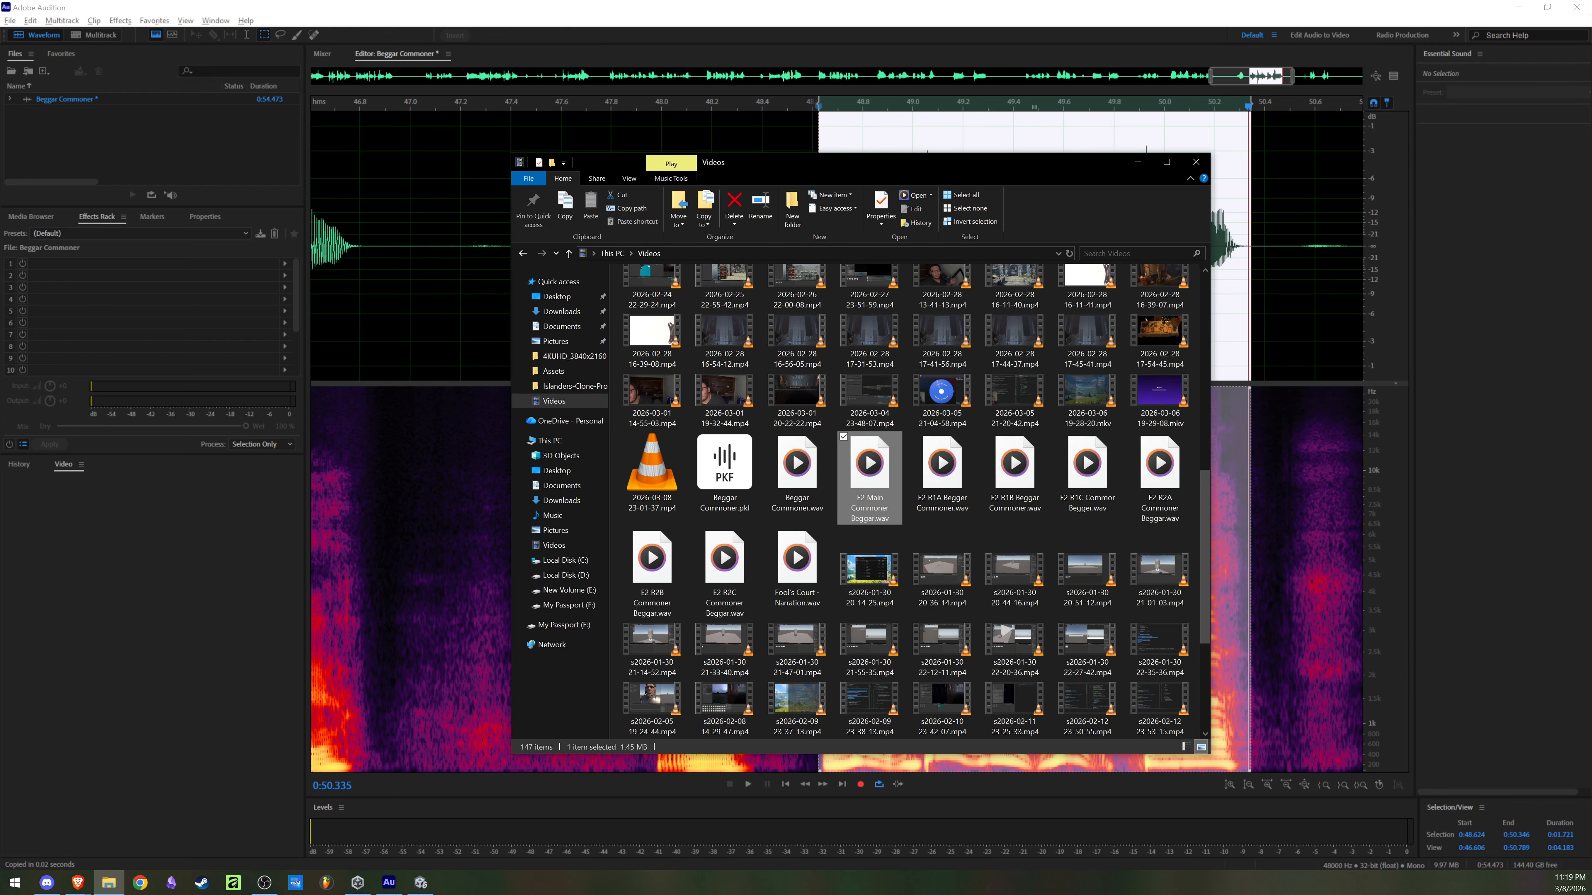
Step: Switch to the Unity project and delete the Beggar folder from the HenRMJ interactions folder, confirming the deletion
click(420, 882)
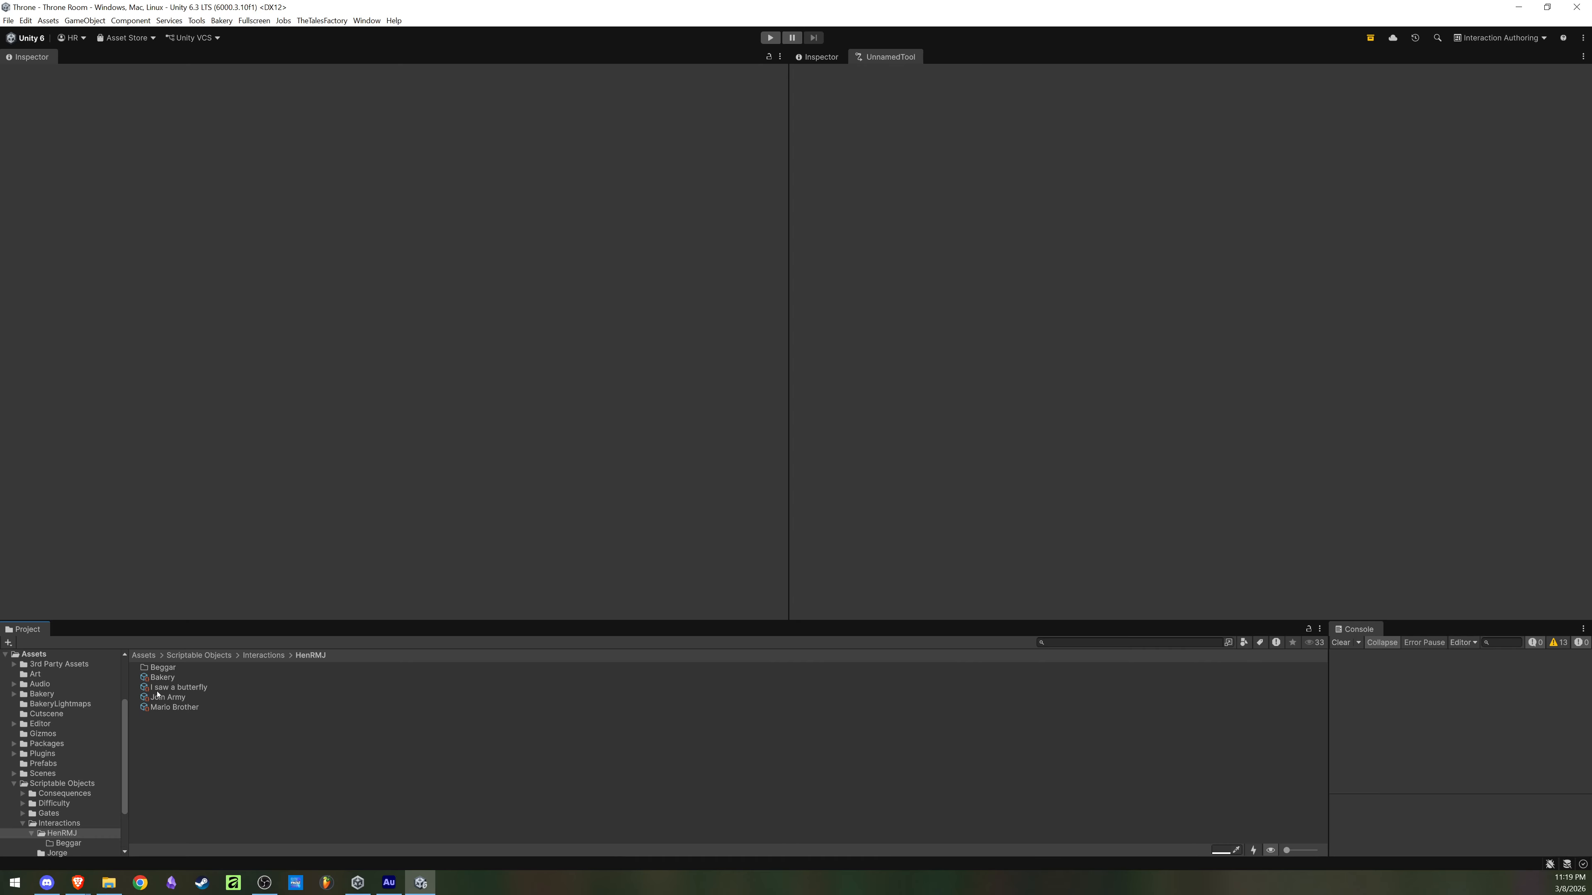
click(173, 669)
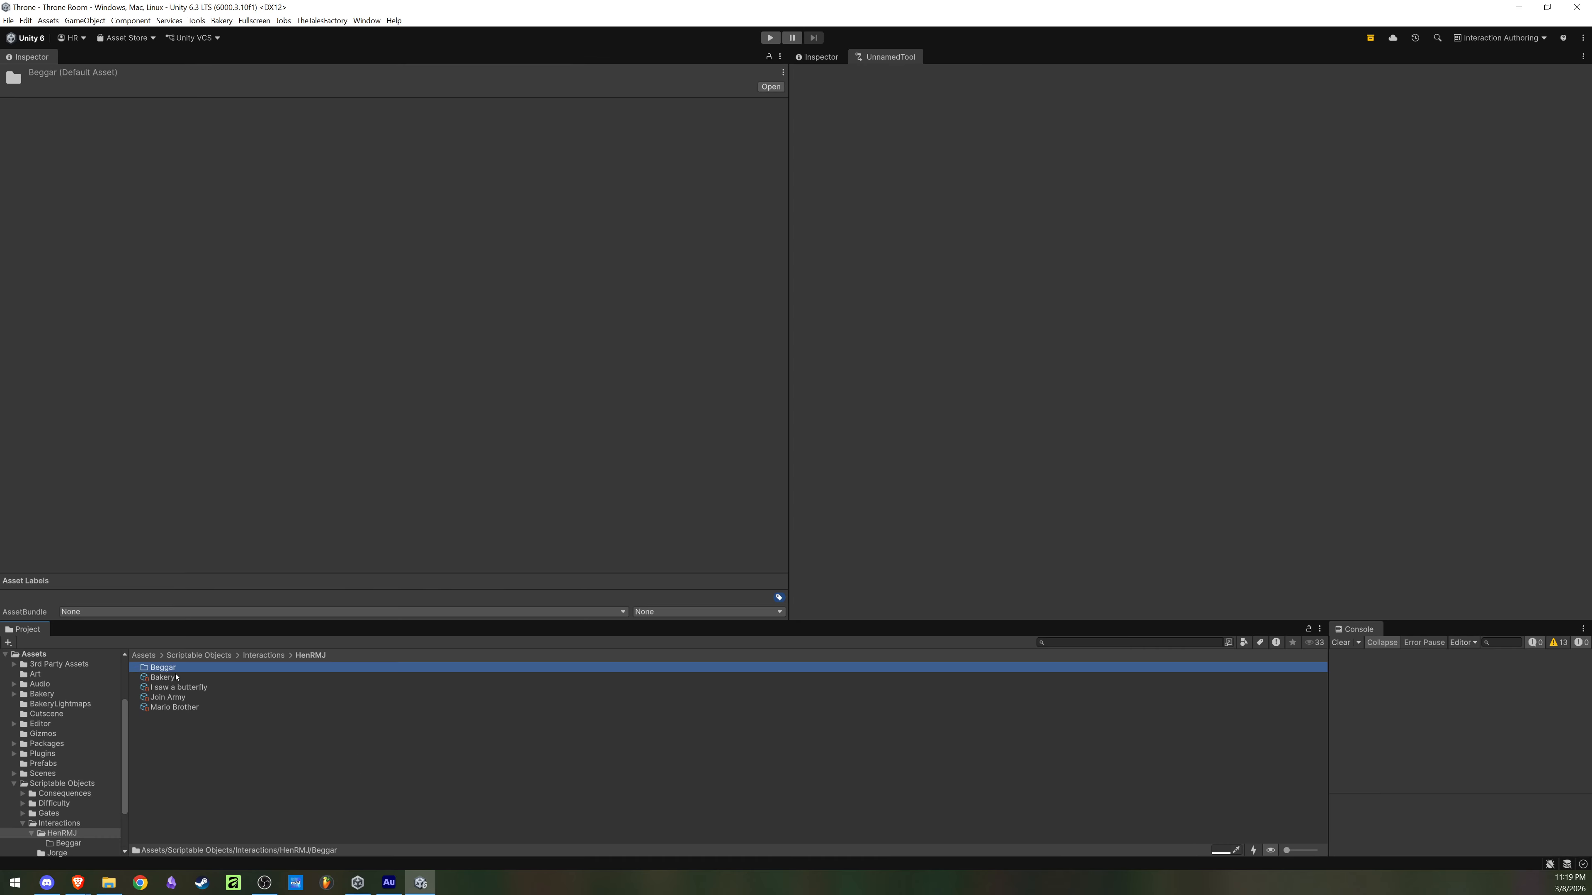
key(Delete)
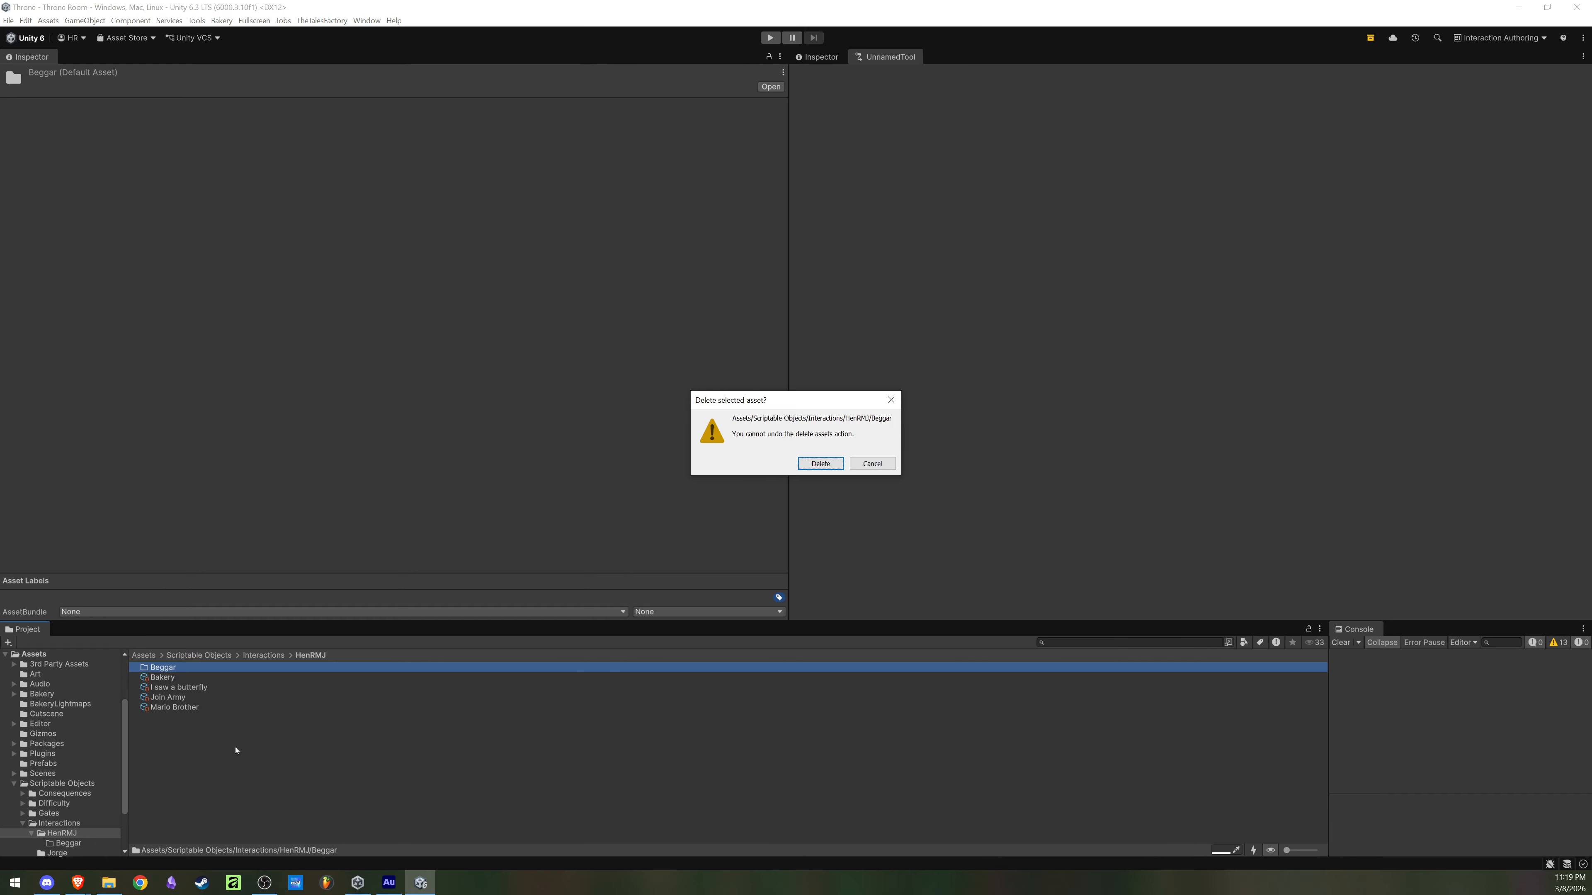
click(809, 464)
Step: Create a new folder named Beggar Commoner inside the HenRMJ interactions folder
right_click(227, 744)
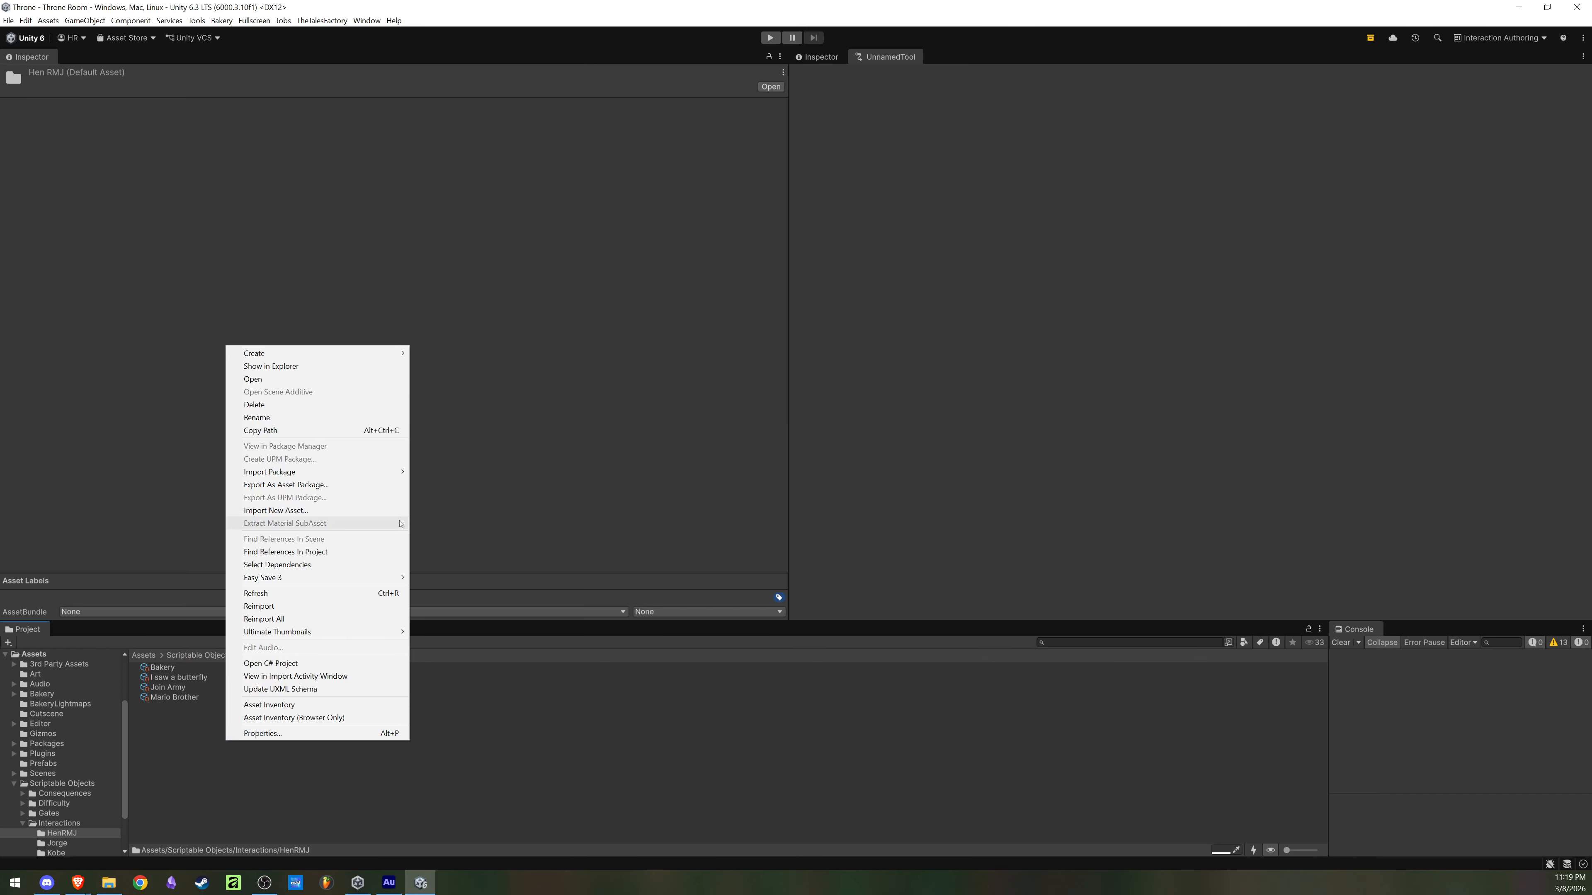
mouse_move(351, 353)
click(439, 353)
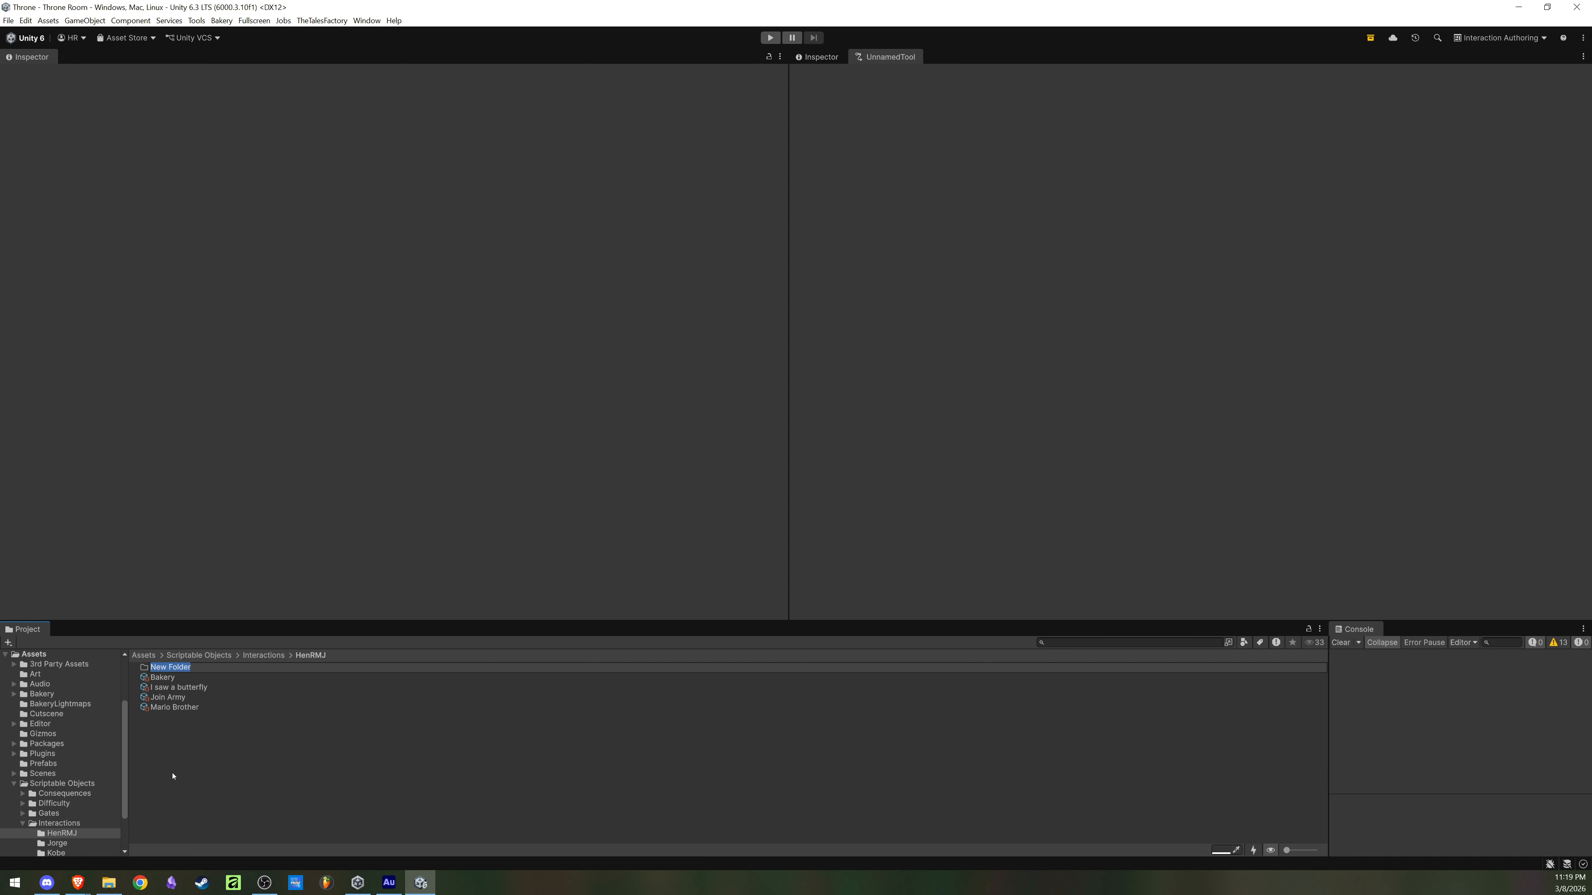
text(R)
text(Beggar Commoner)
key(Return)
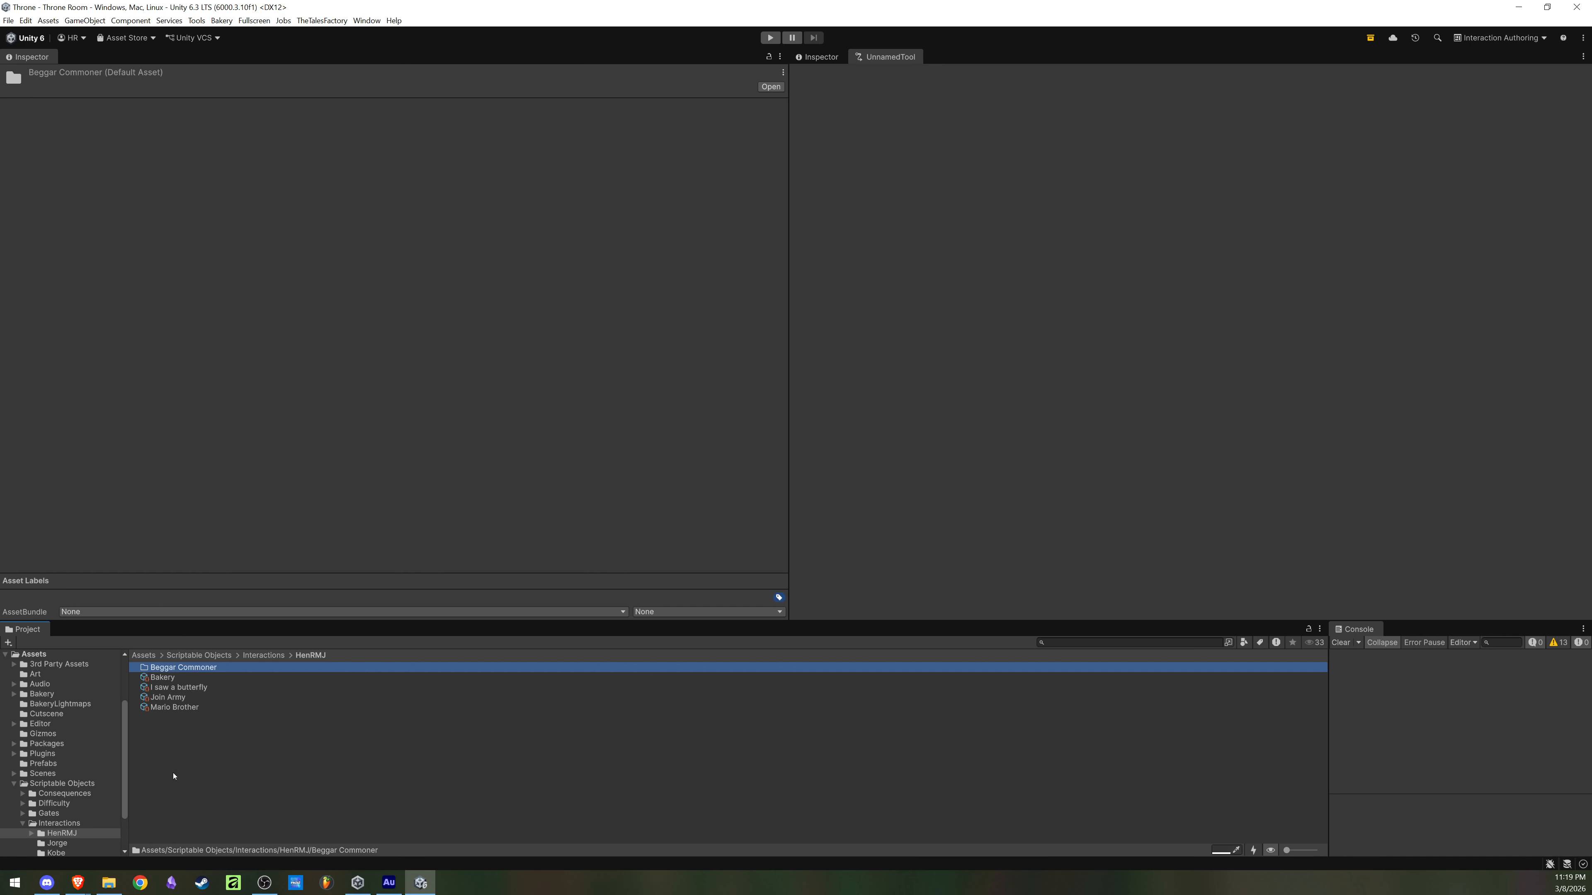
double_click(180, 669)
click(360, 732)
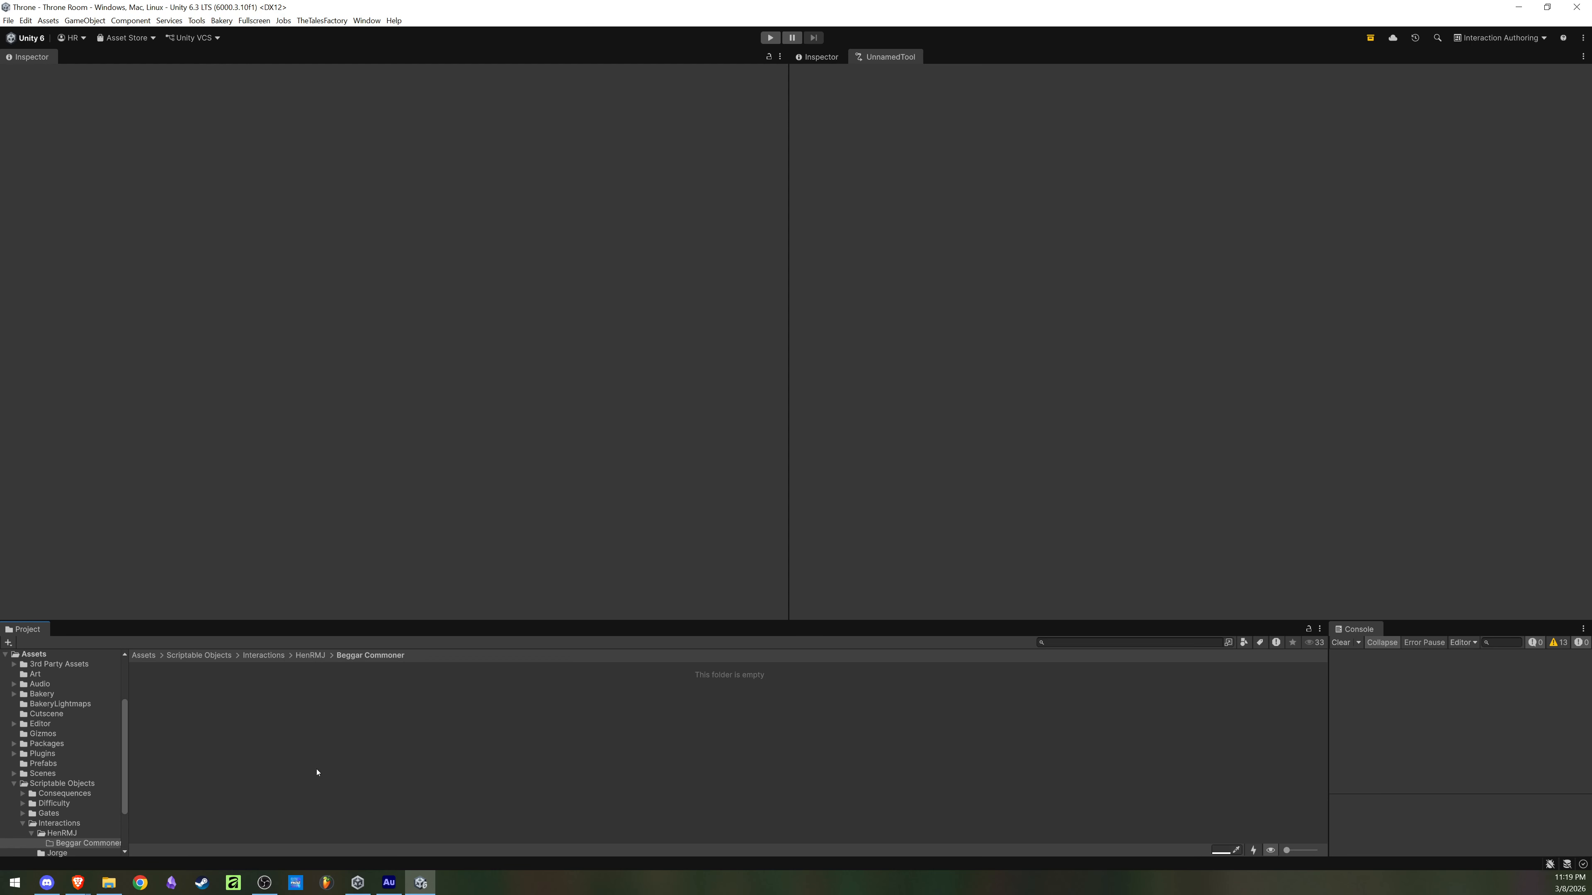
right_click(257, 739)
click(197, 814)
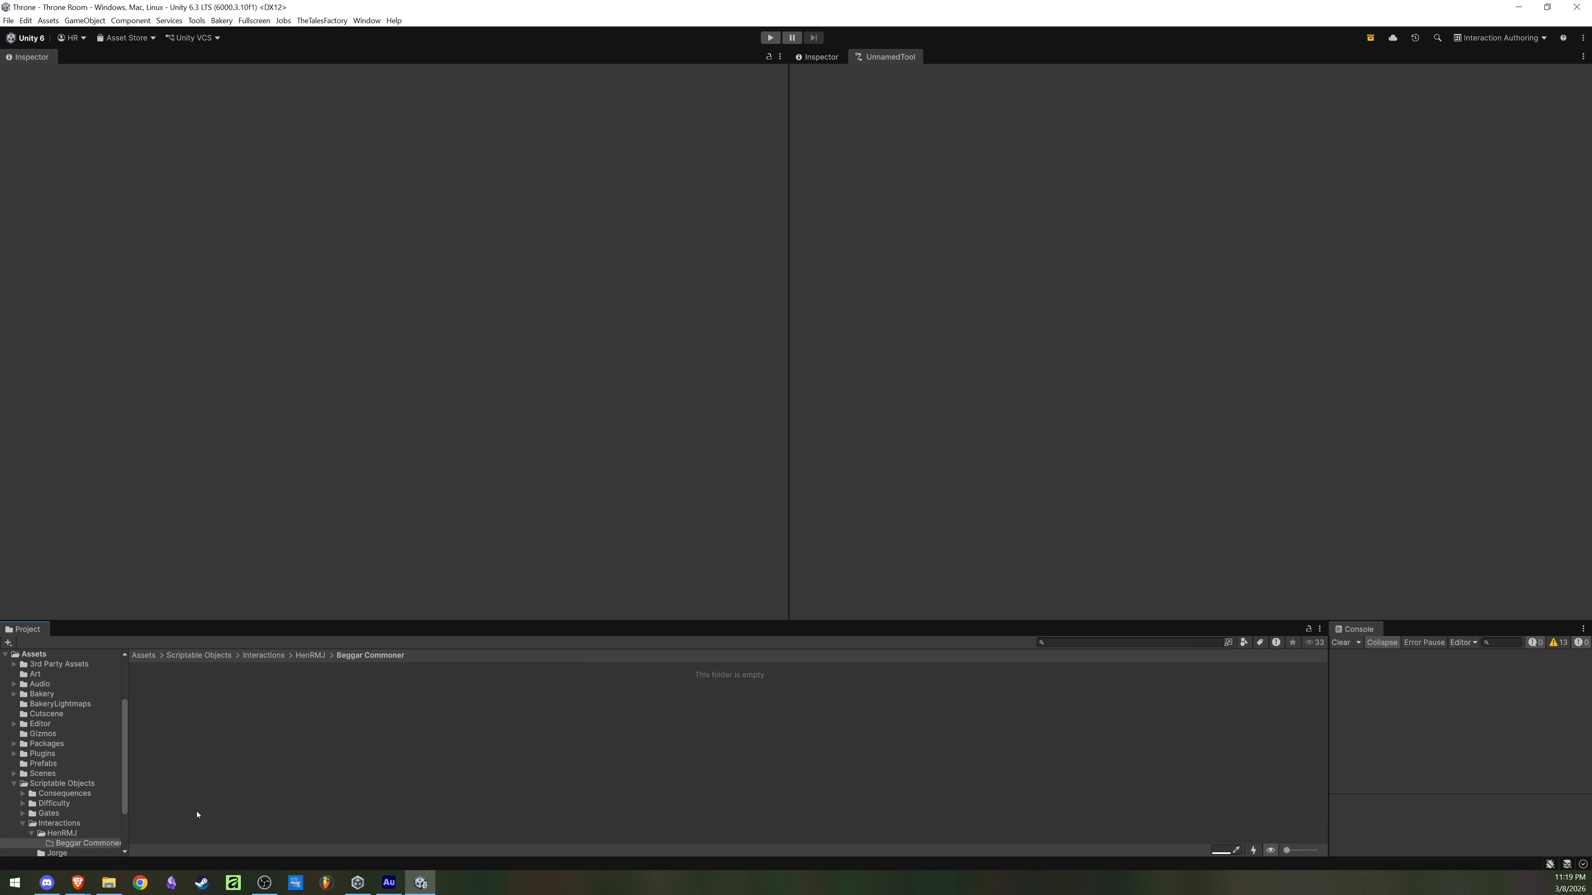
click(307, 655)
right_click(221, 775)
click(176, 764)
right_click(211, 761)
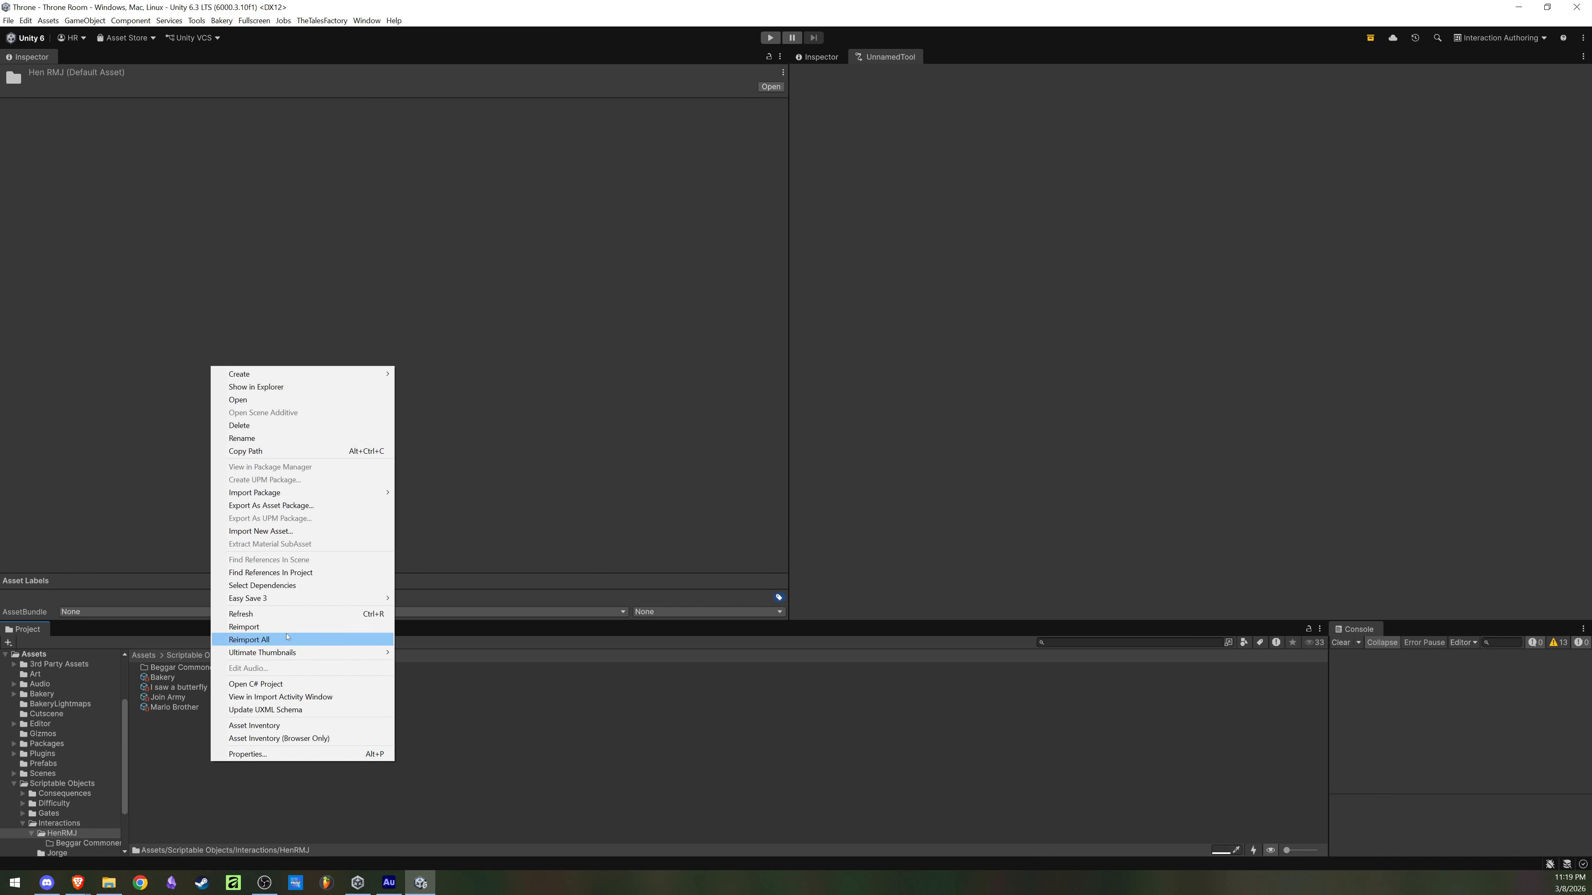
mouse_move(379, 377)
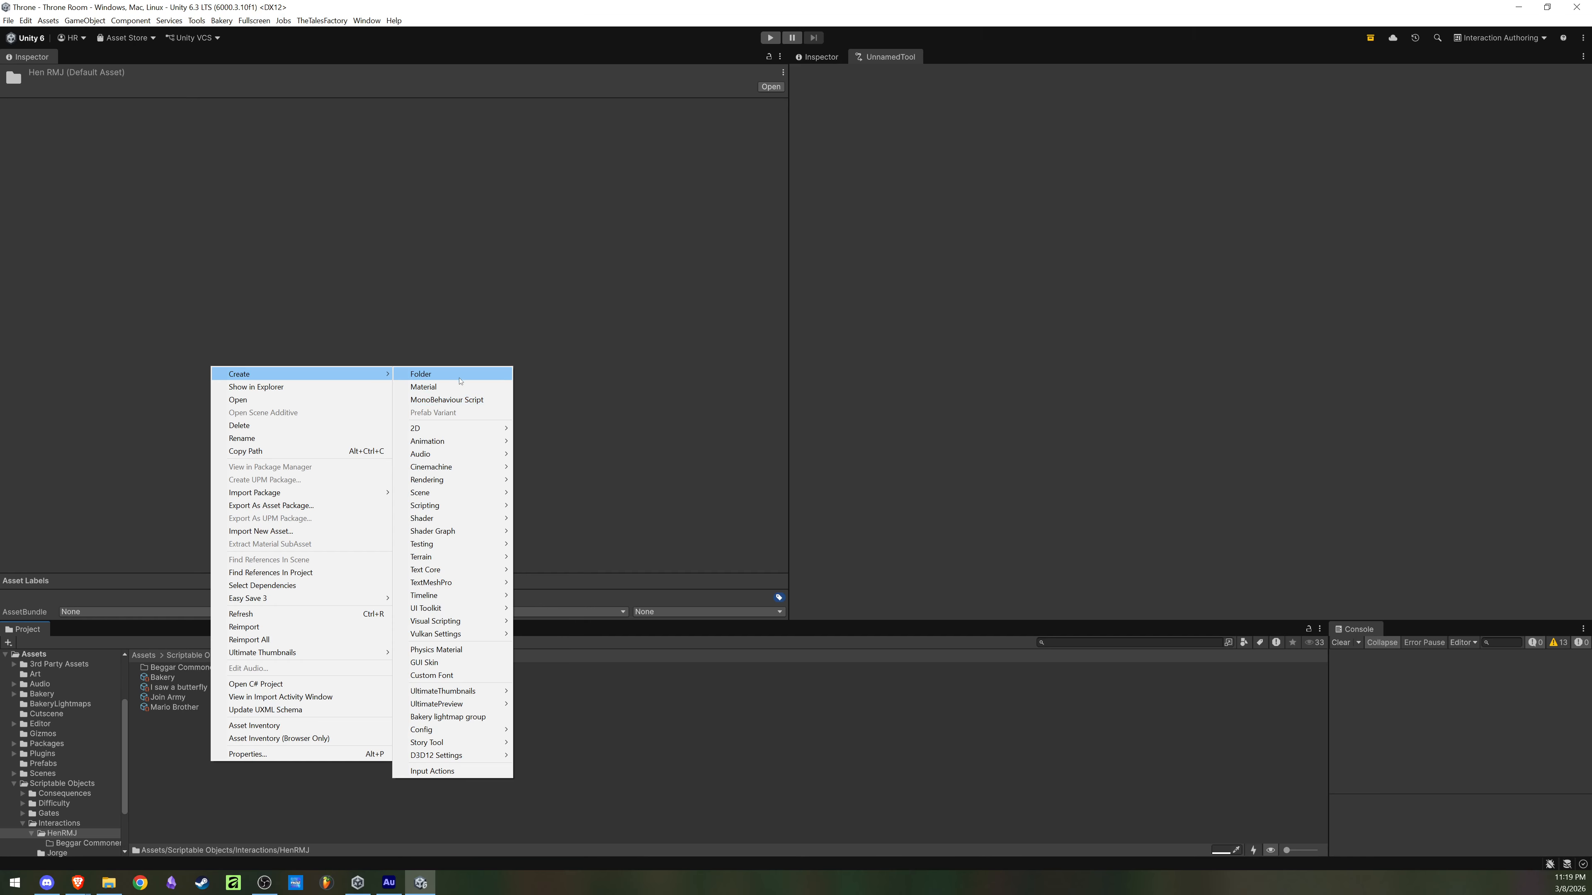
click(215, 674)
click(199, 671)
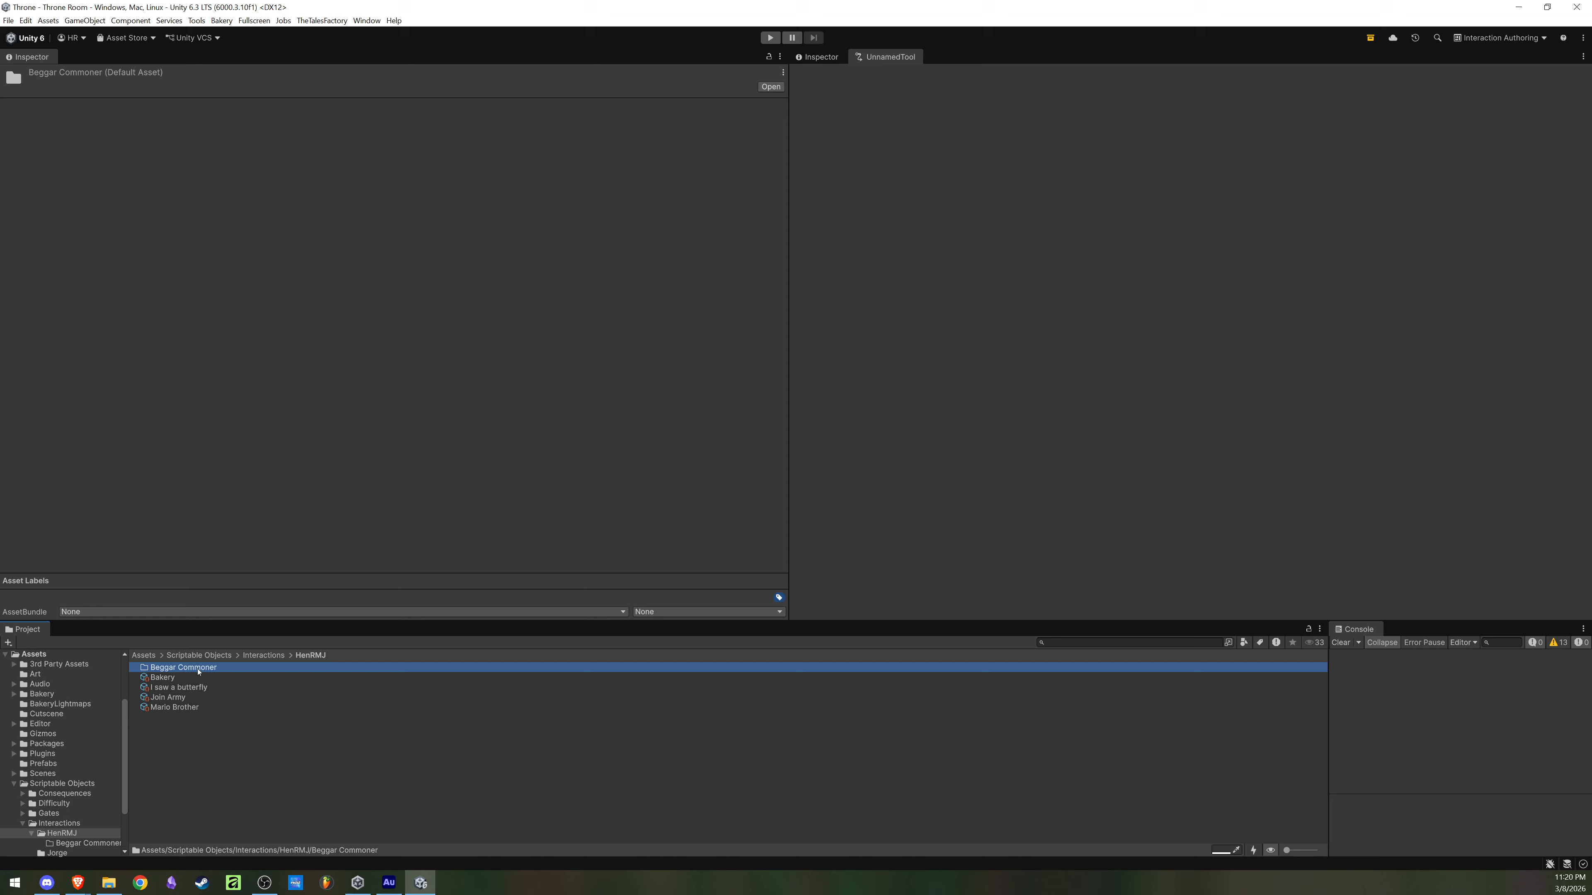
click(198, 668)
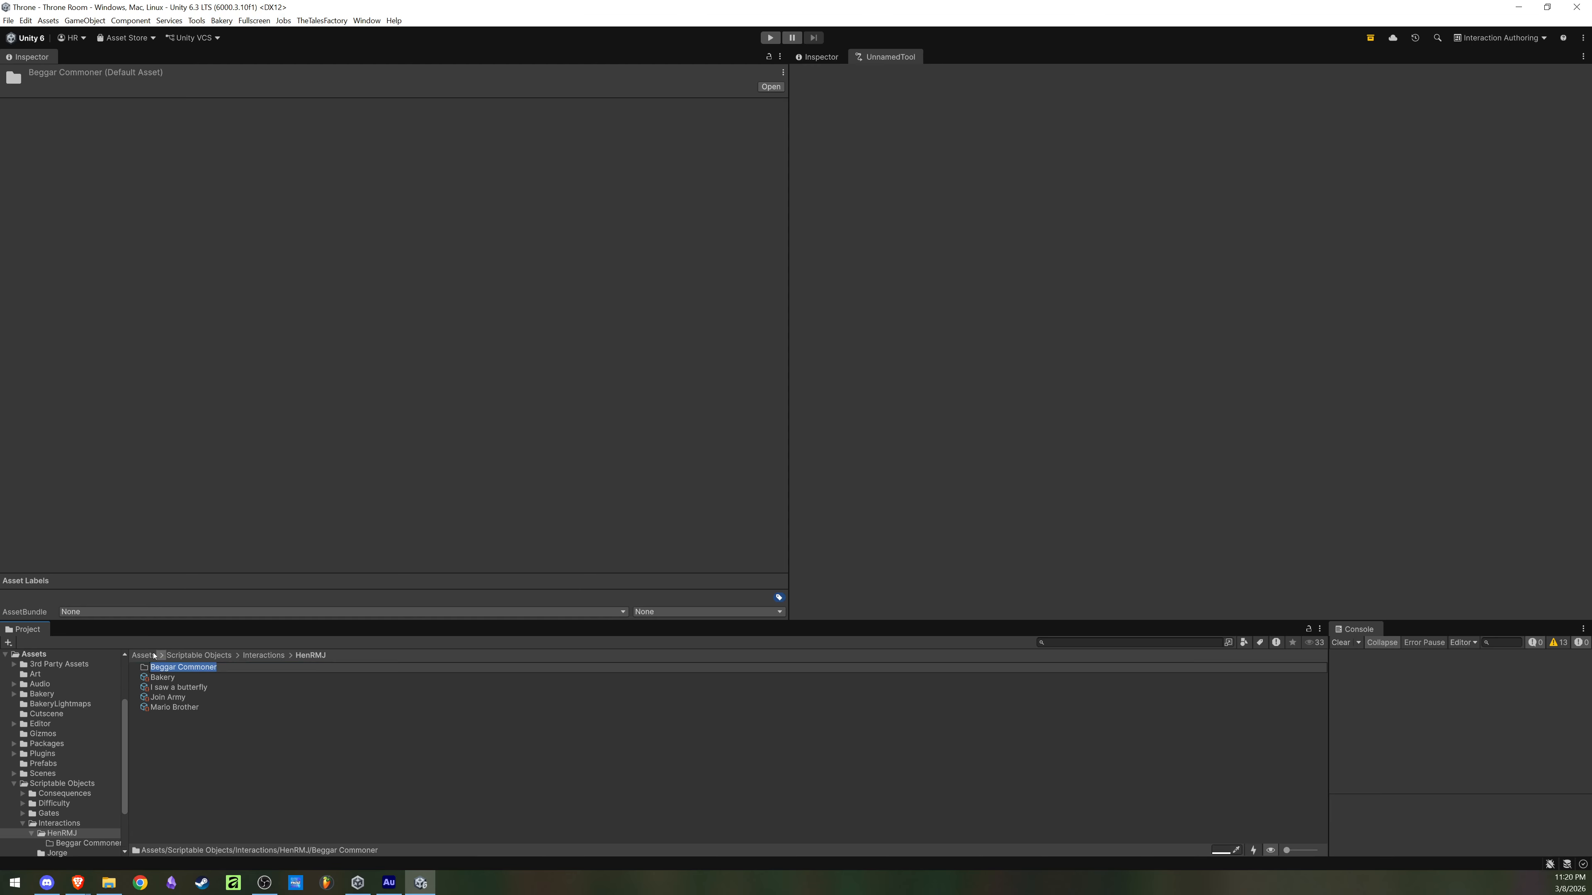
key(Return)
double_click(221, 668)
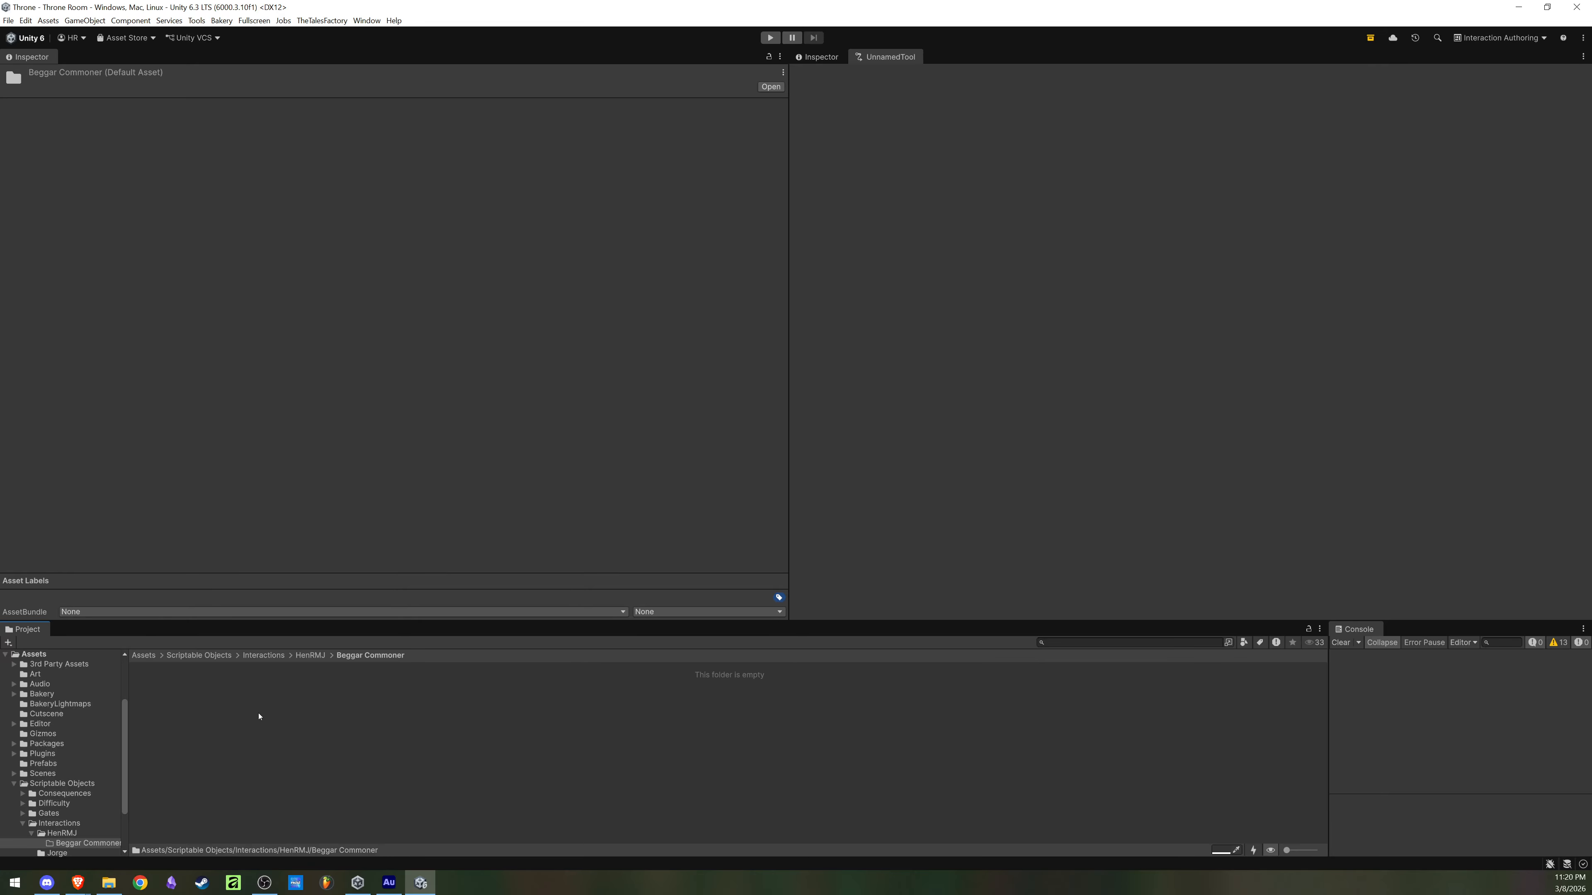
click(309, 656)
click(188, 671)
click(269, 696)
Step: Create a new Story Tool interaction asset inside the Beggar Commoner folder
double_click(236, 668)
right_click(238, 742)
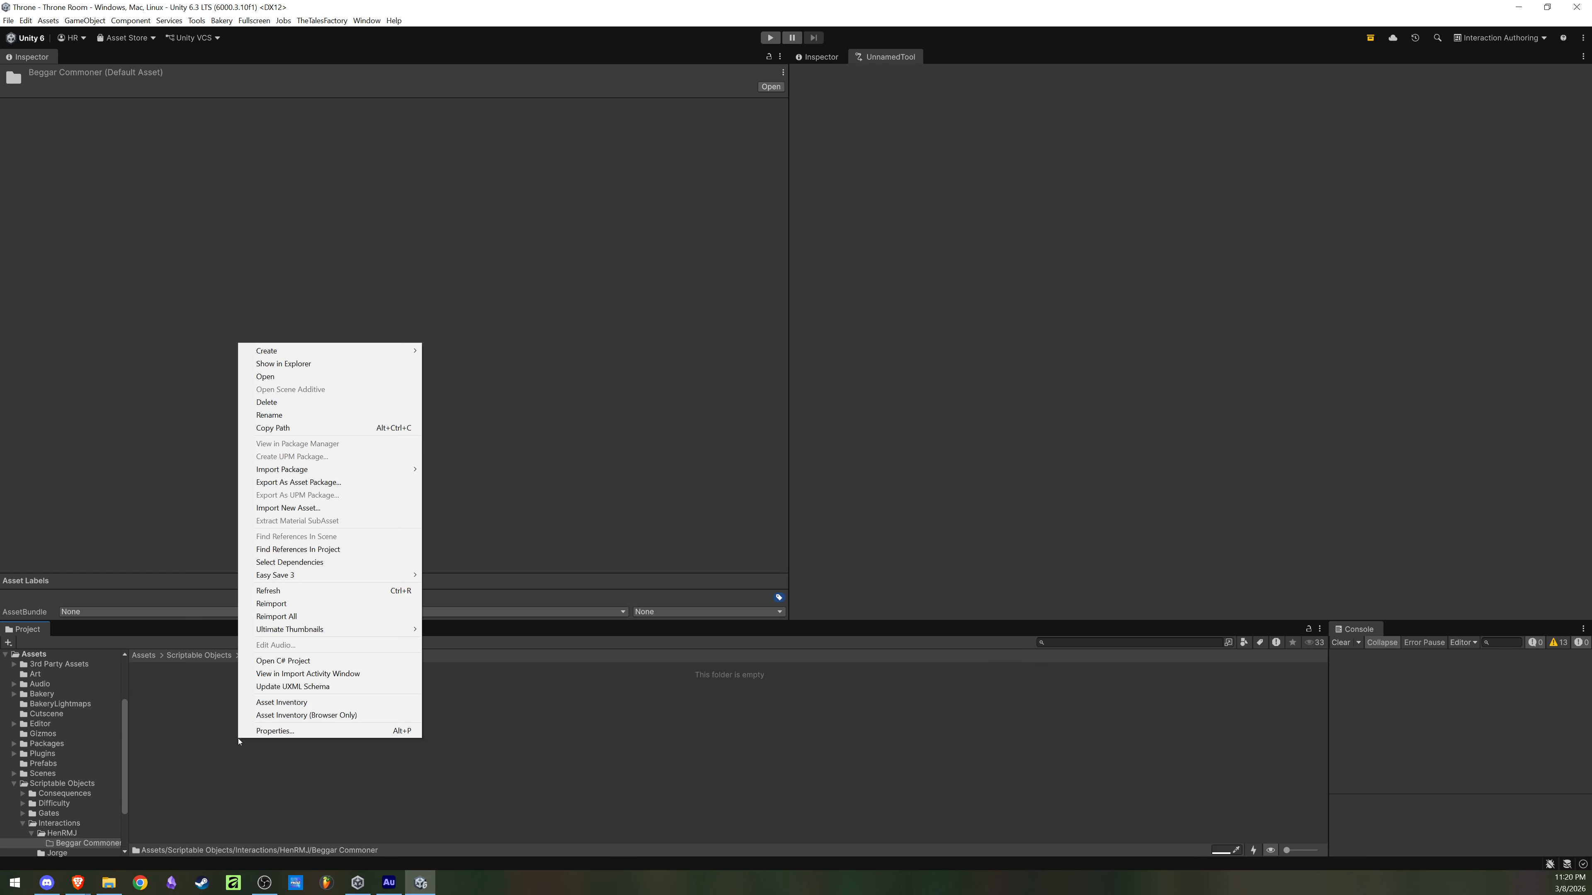
mouse_move(404, 356)
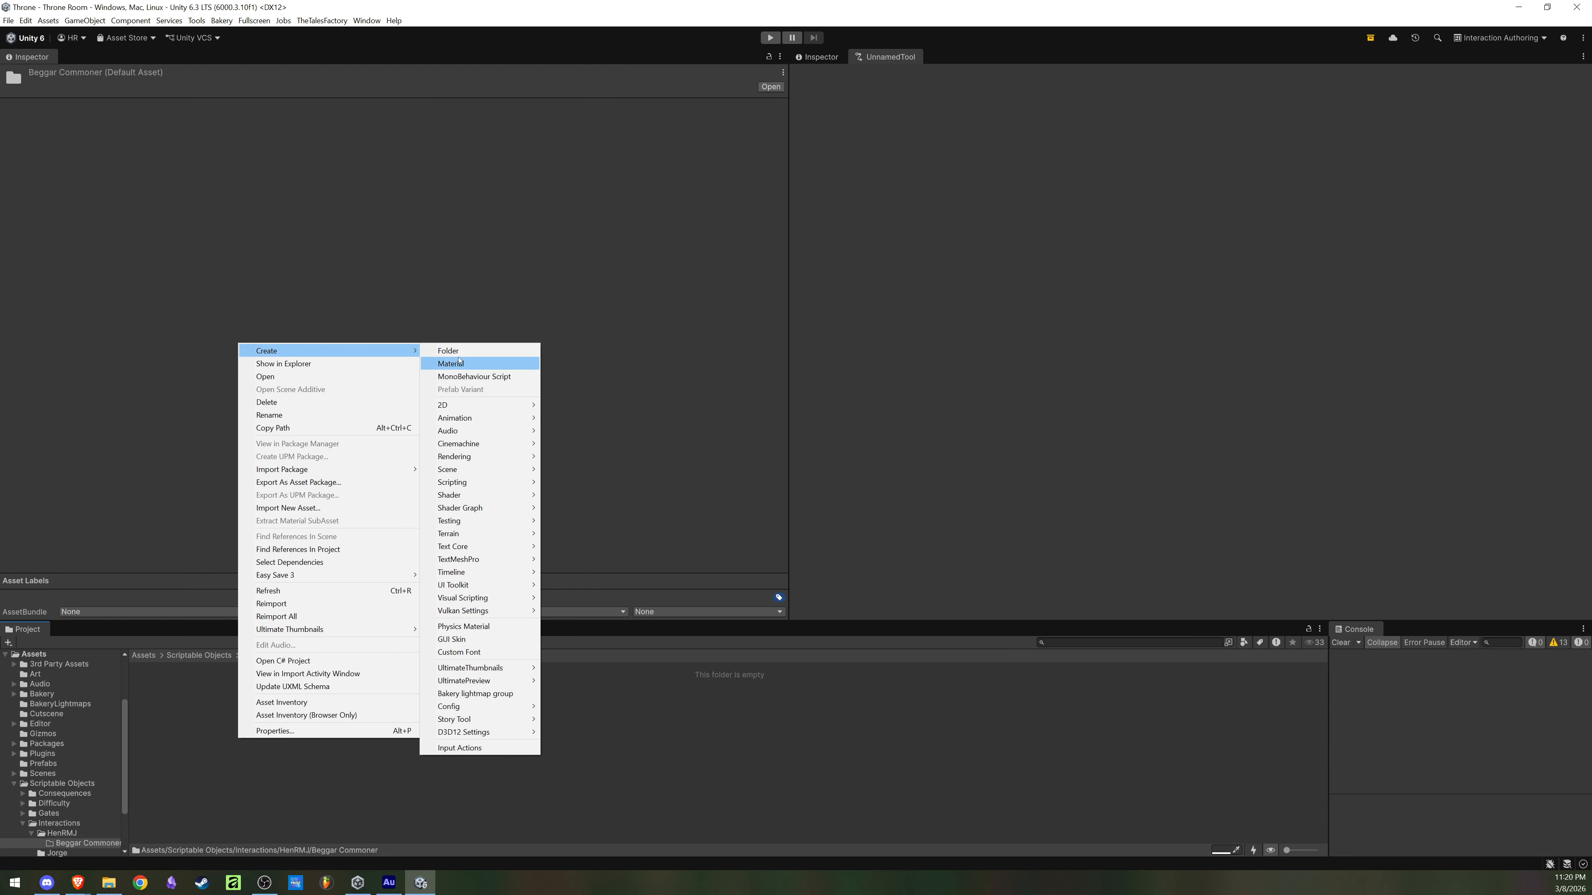
mouse_move(500, 718)
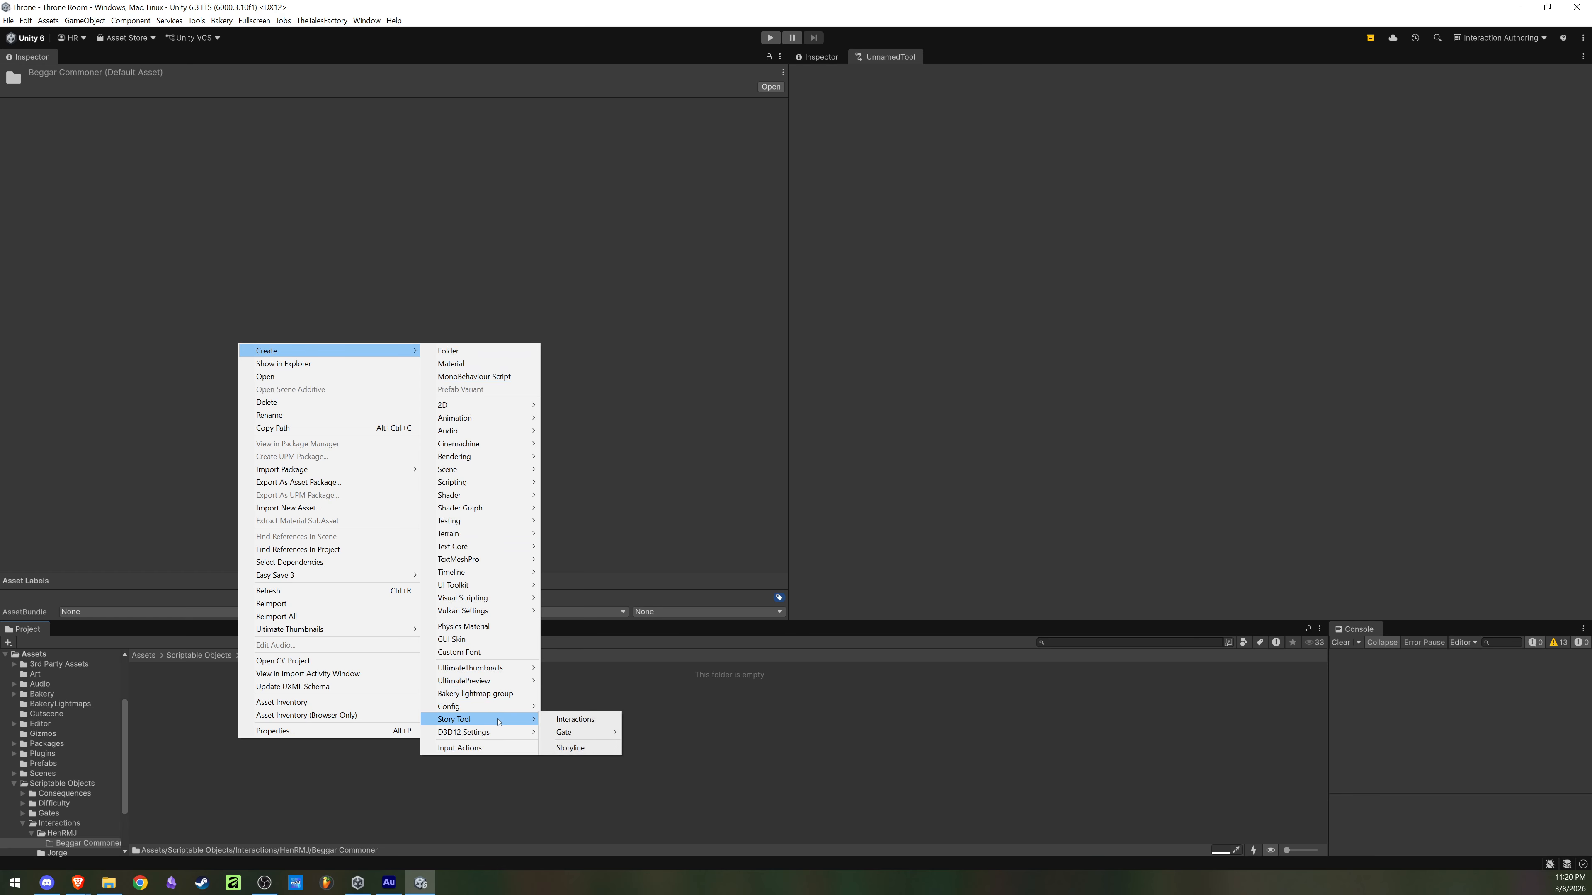
click(575, 719)
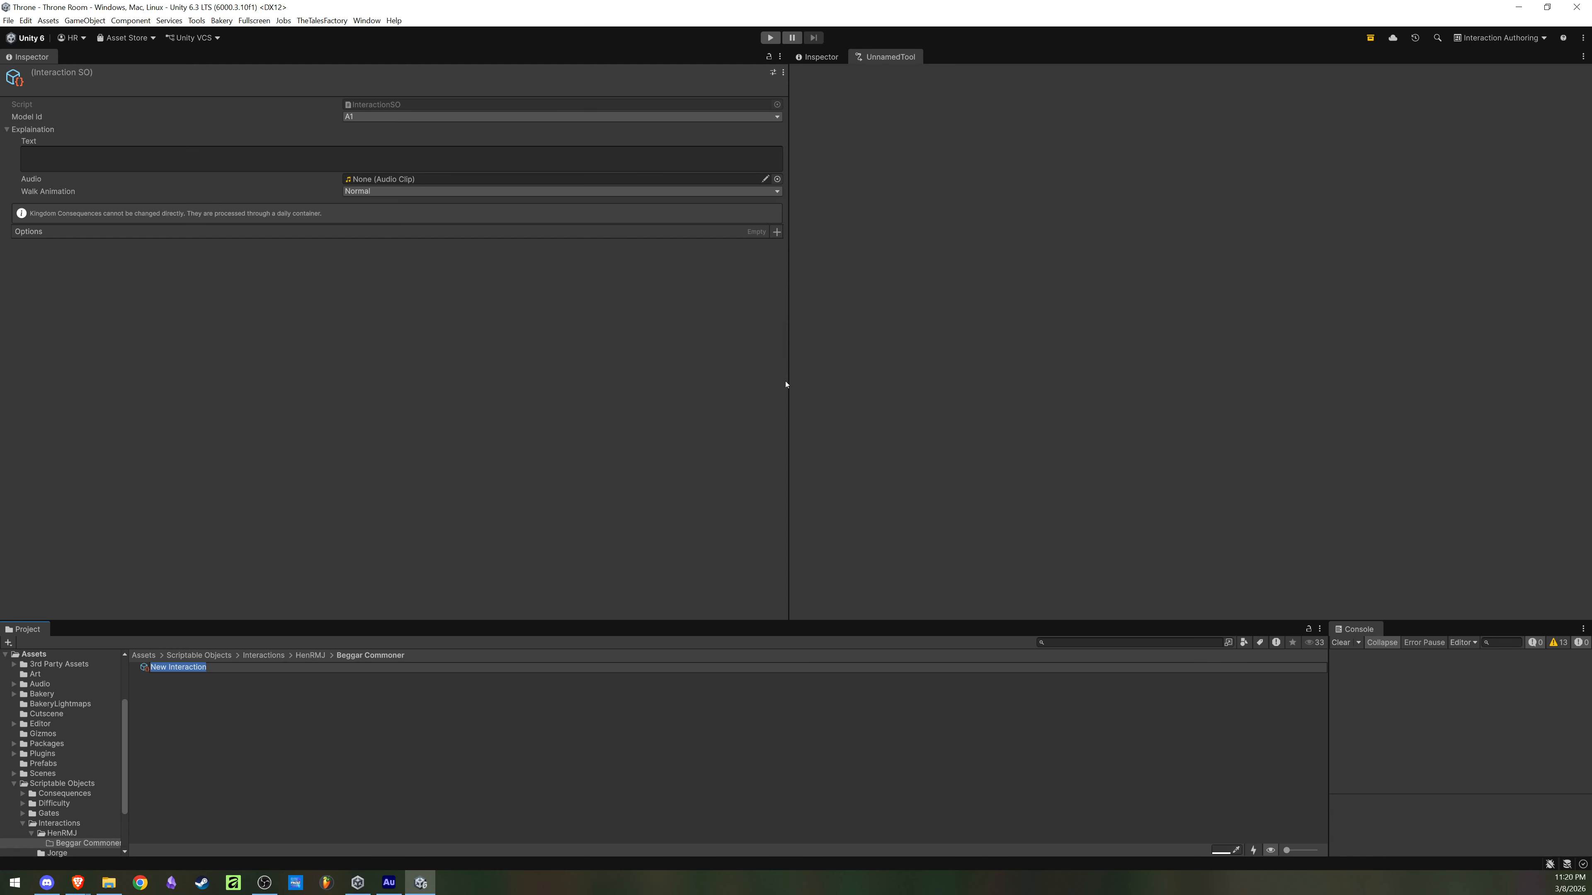
Step: Narrow the Inspector showing the new interaction to widen the neighbouring UnnamedTool area, and toggle the Inspector's lock
drag(788, 396, 651, 399)
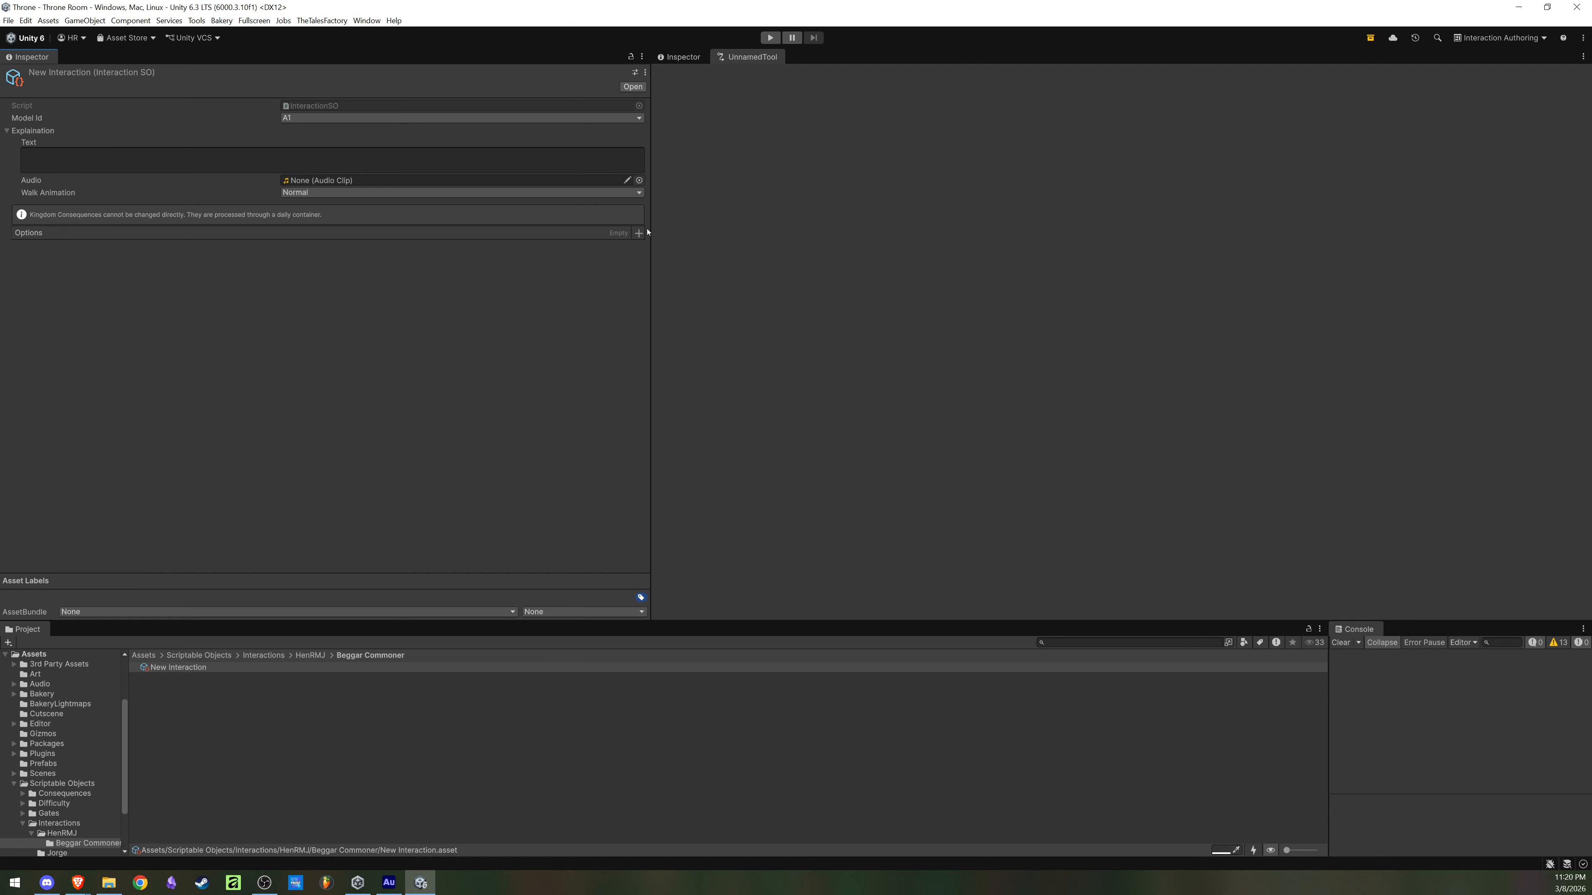
click(630, 57)
click(630, 57)
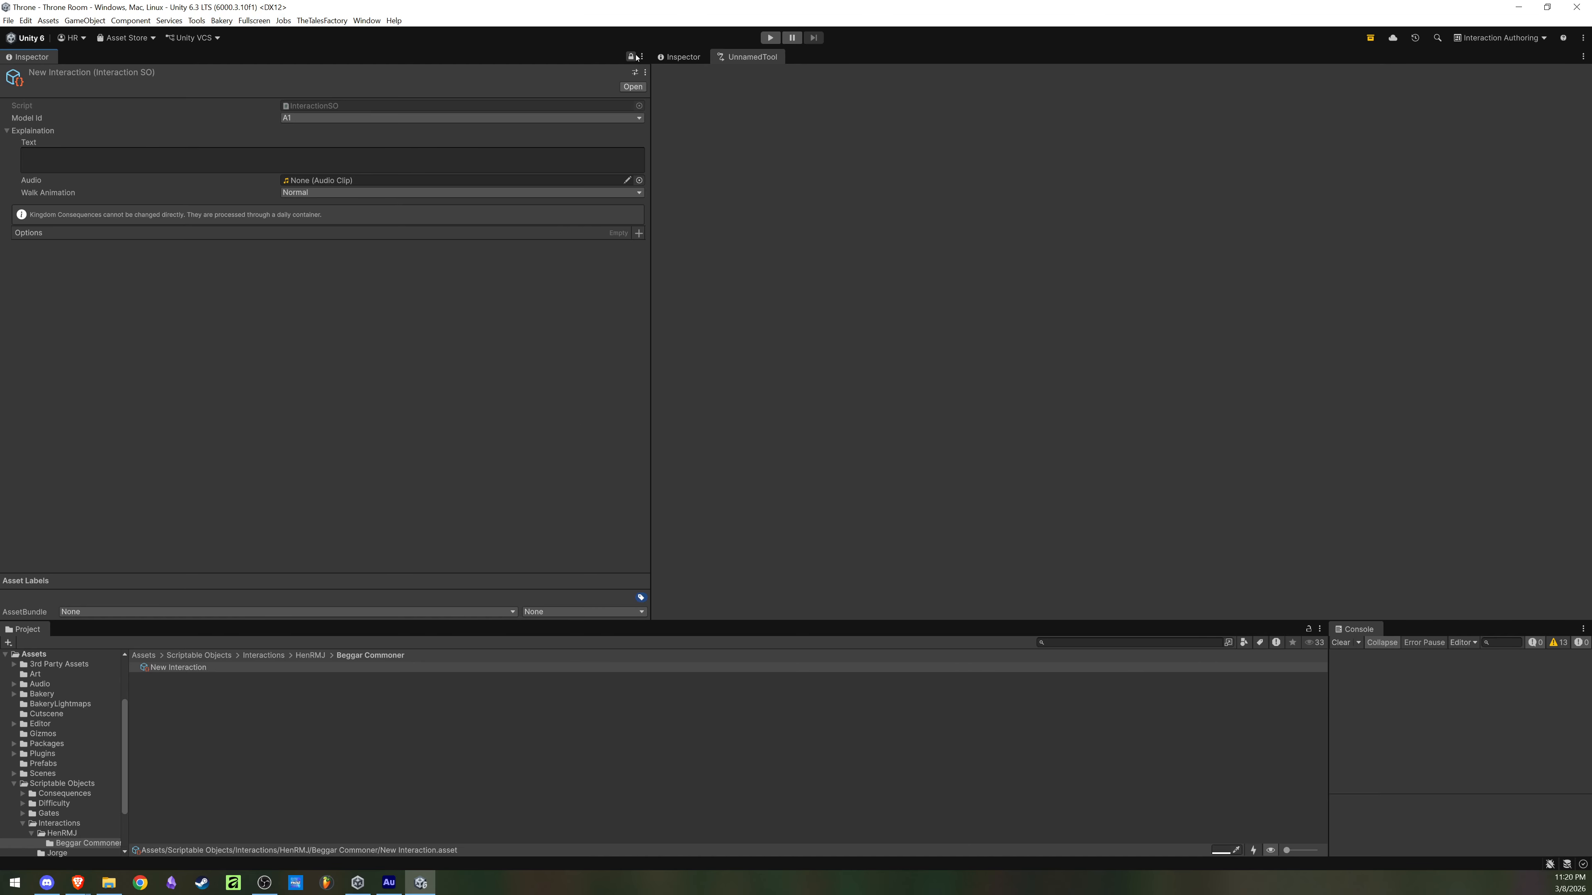